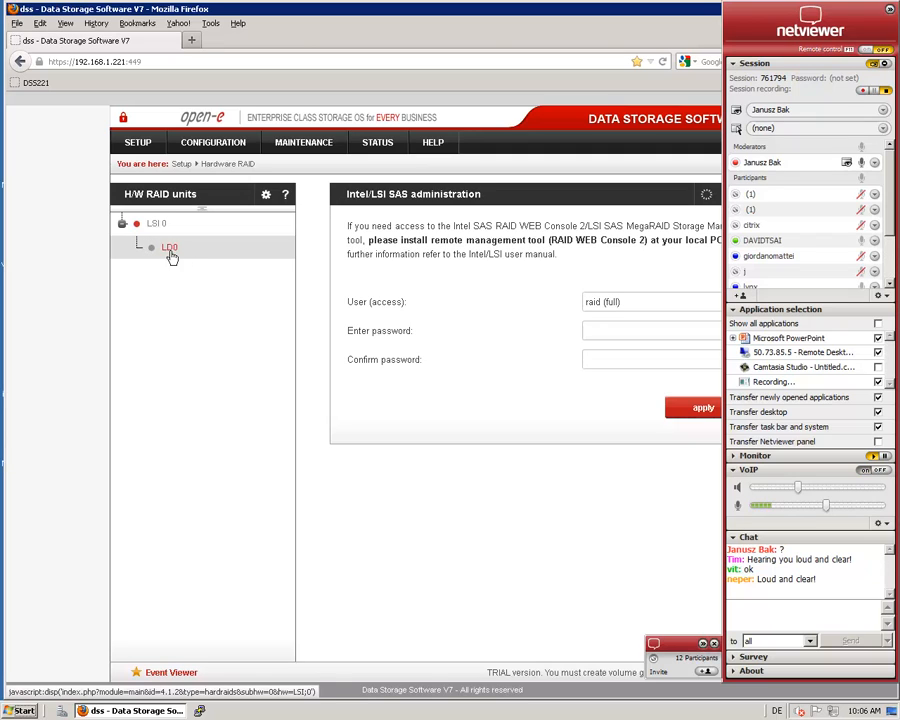
Examine the LD0 logical disk configuration and the LSI 0 controller's settings, battery status, physical disks, foreign configuration and logical disk creation options
left_click(157, 223)
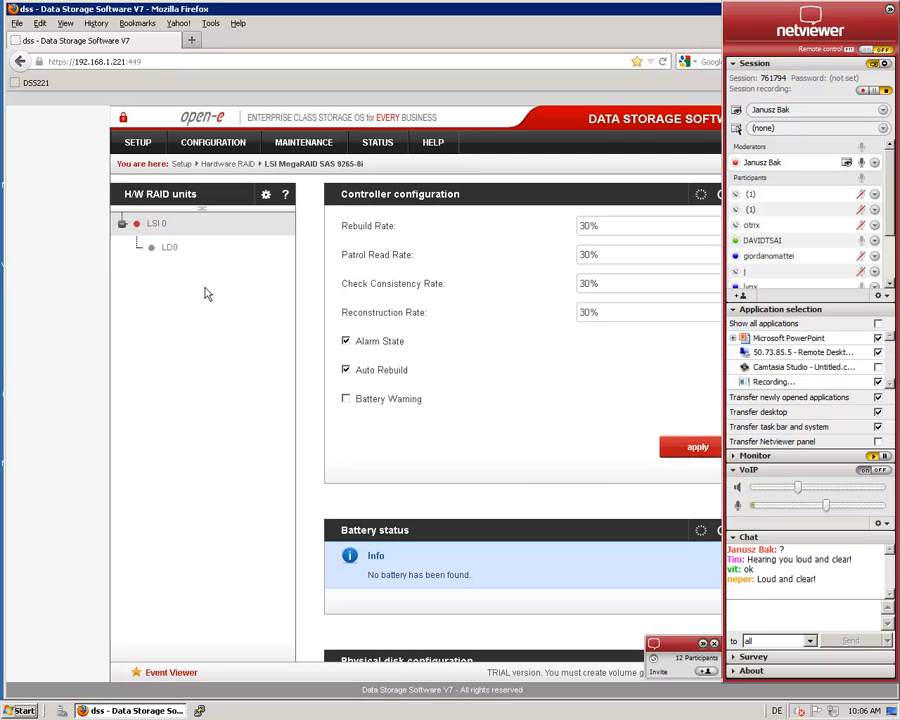
left_click(170, 250)
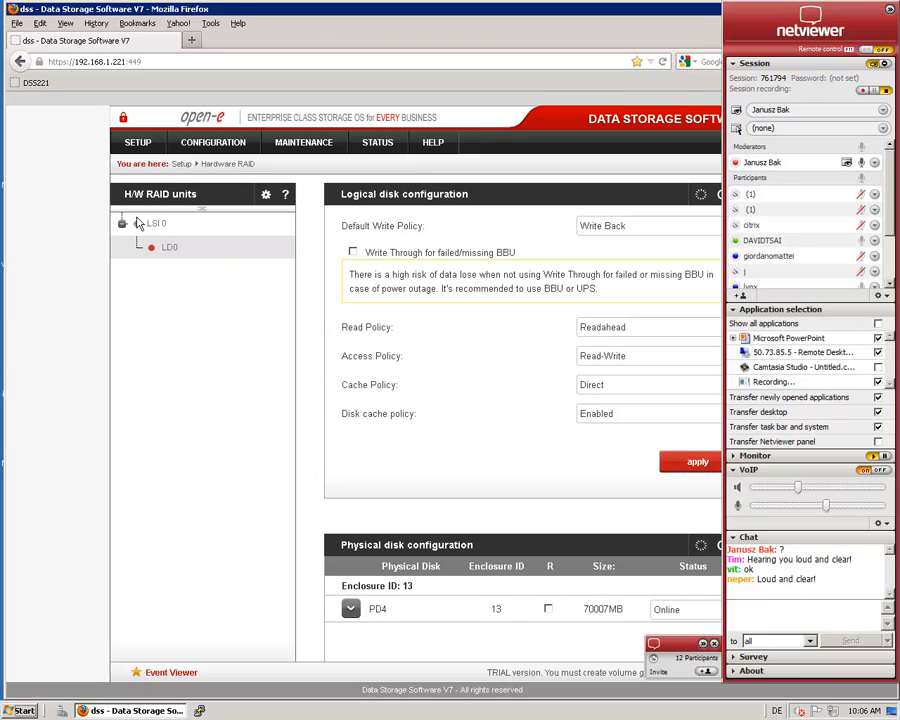
left_click(155, 223)
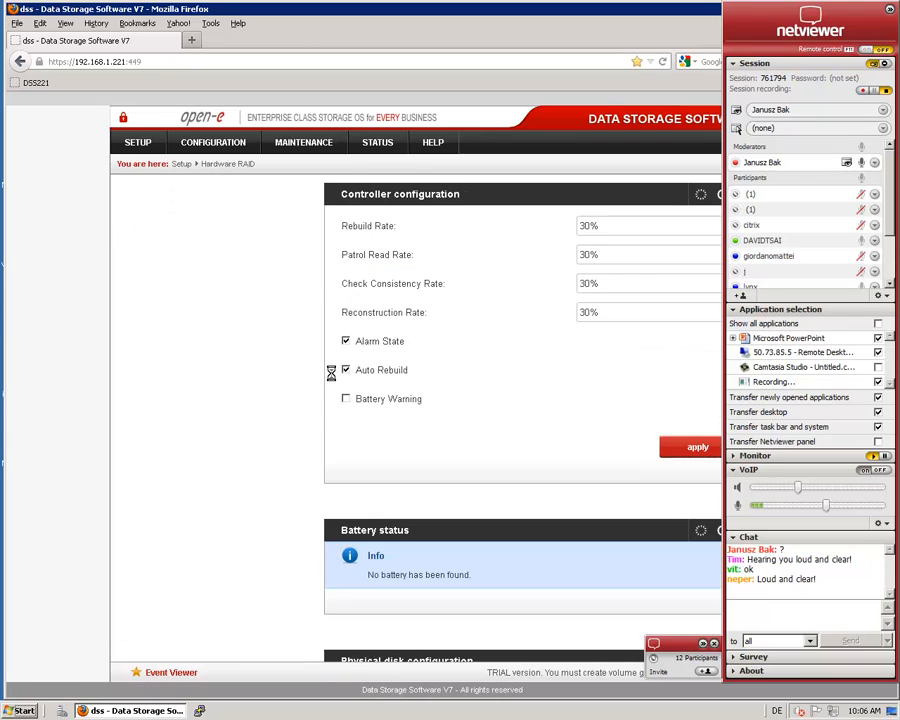
scroll(312, 378, "down", 3)
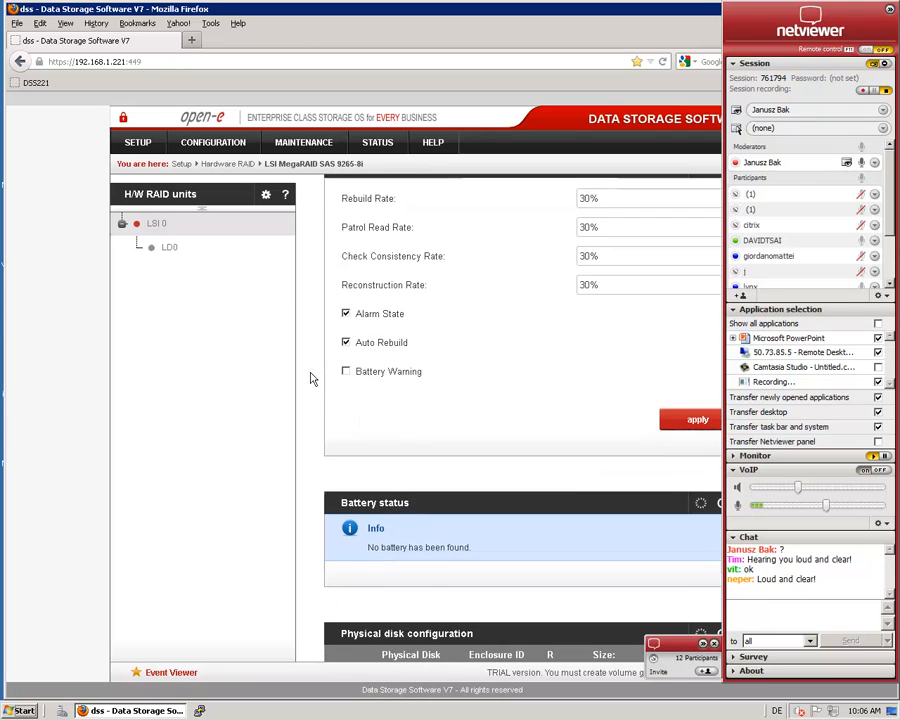
scroll(312, 378, "down", 2)
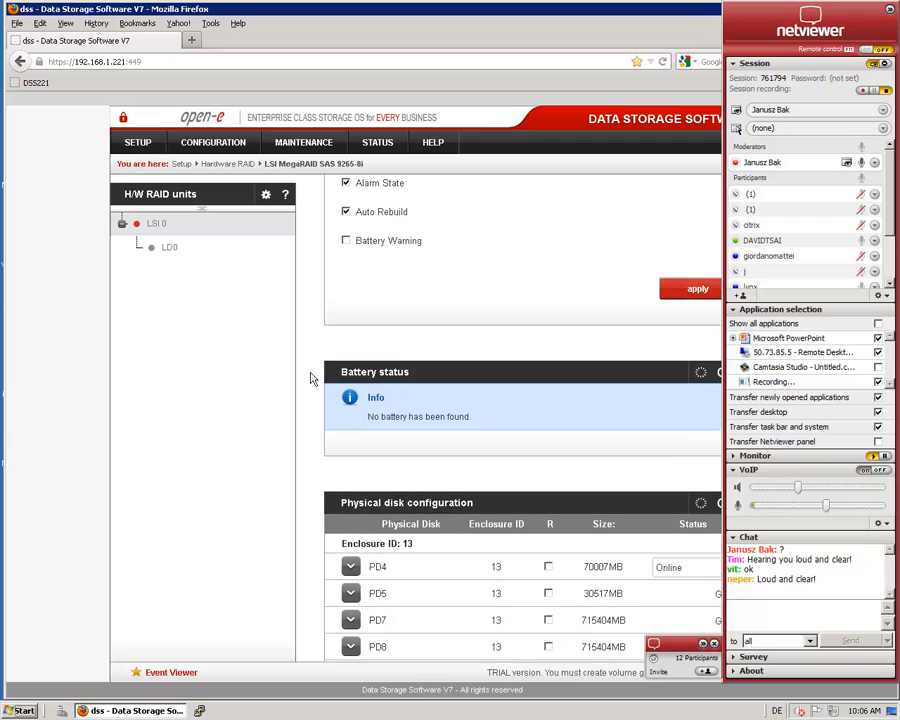
scroll(312, 378, "down", 3)
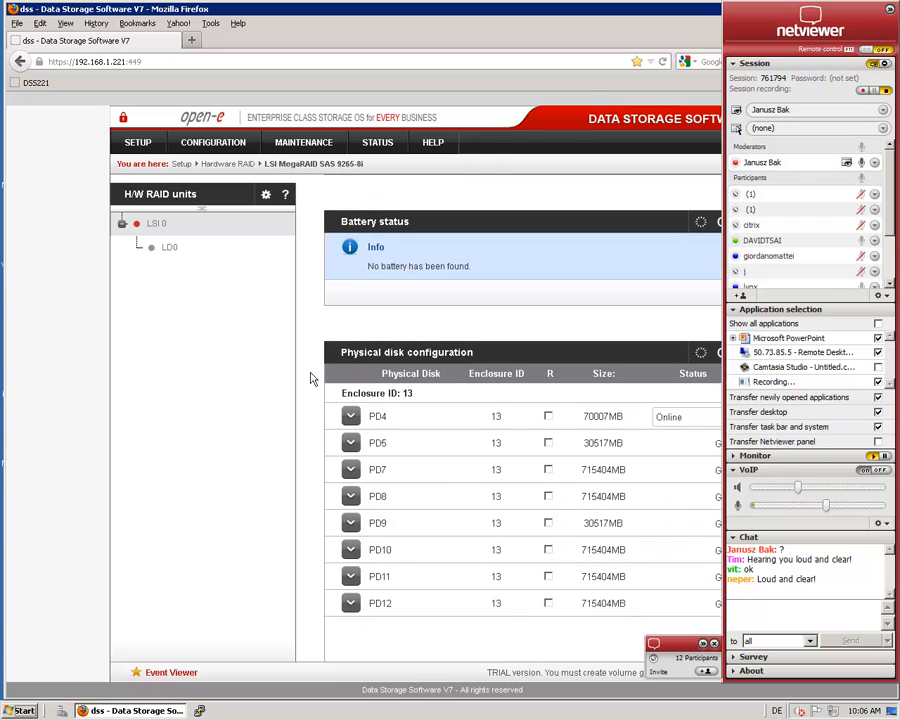
scroll(312, 378, "down", 2)
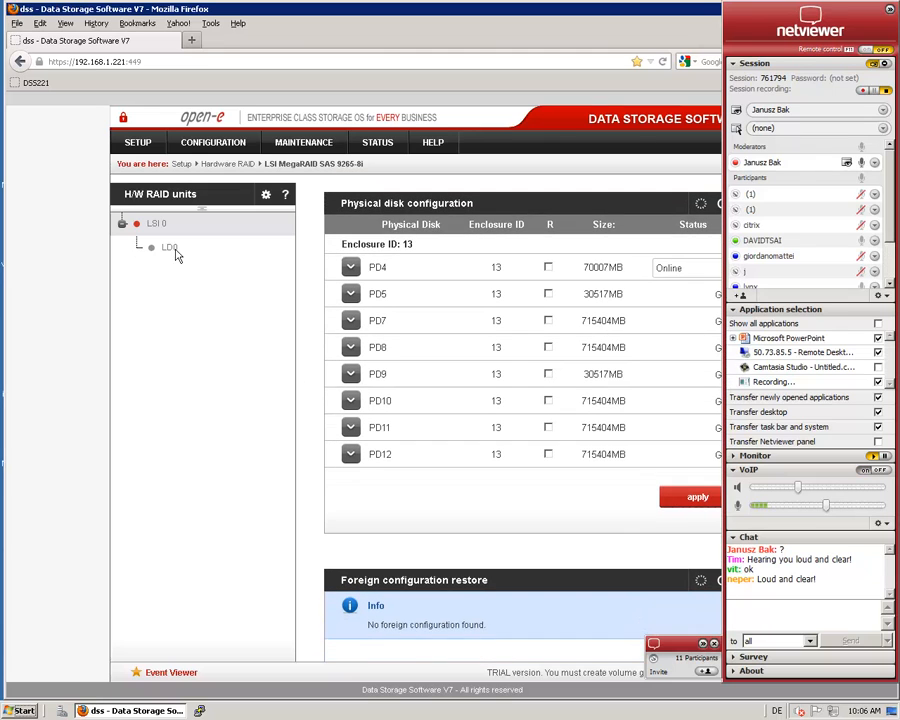
scroll(170, 247, "down", 4)
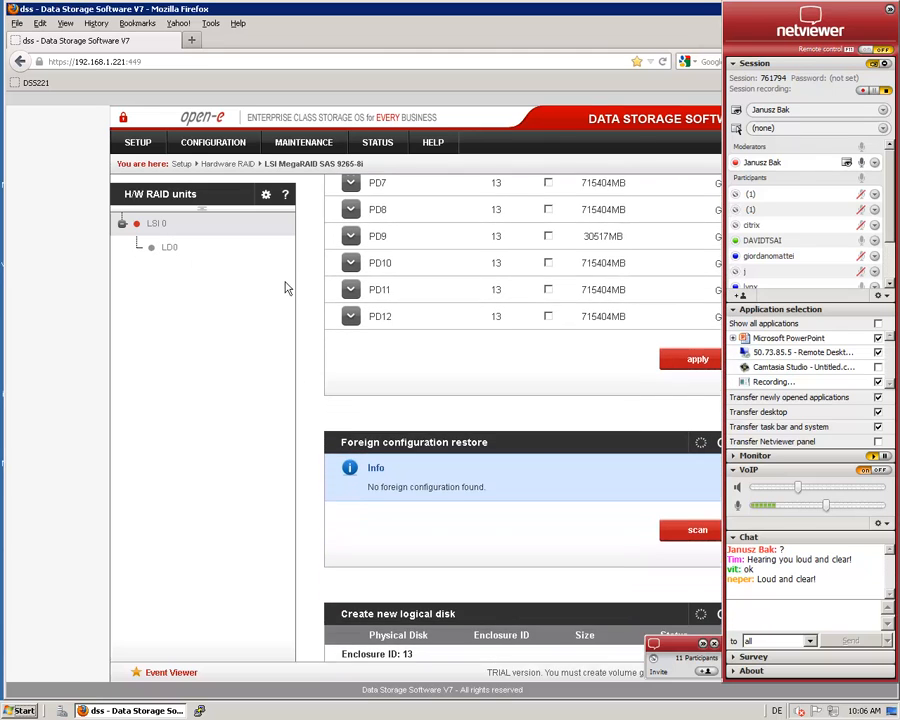
scroll(311, 311, "down", 5)
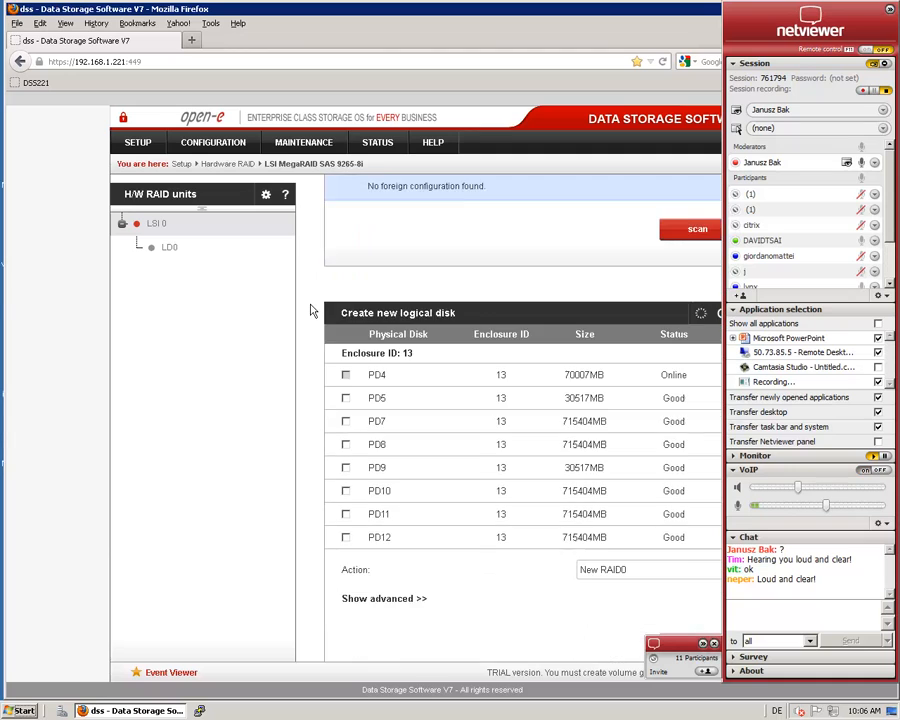
scroll(311, 311, "up", 1)
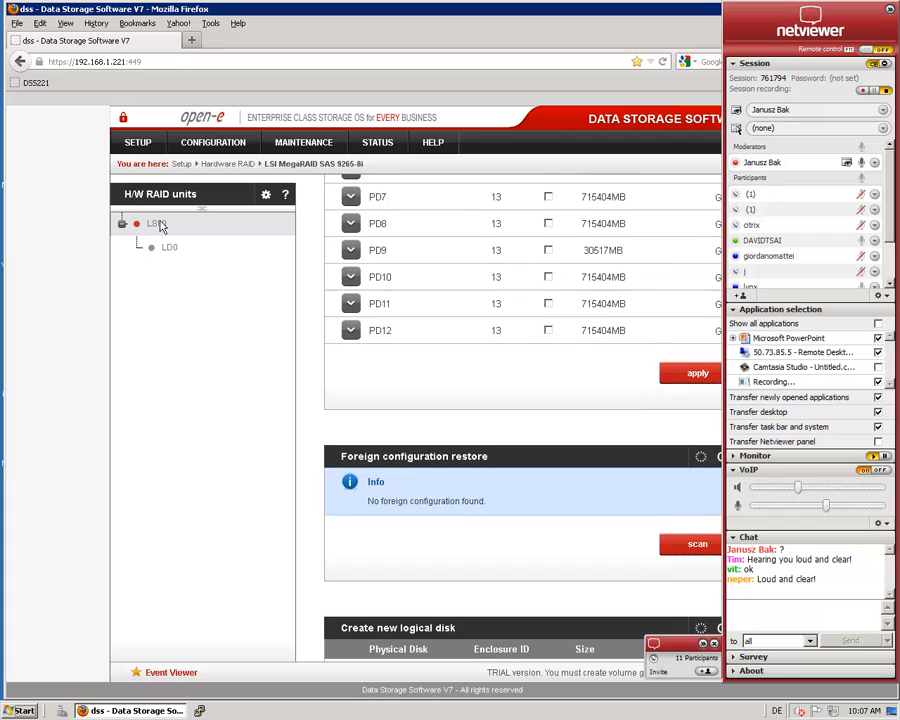
Revisit the LSI 0 controller configuration and return to the general Intel/LSI SAS administration page
left_click(158, 224)
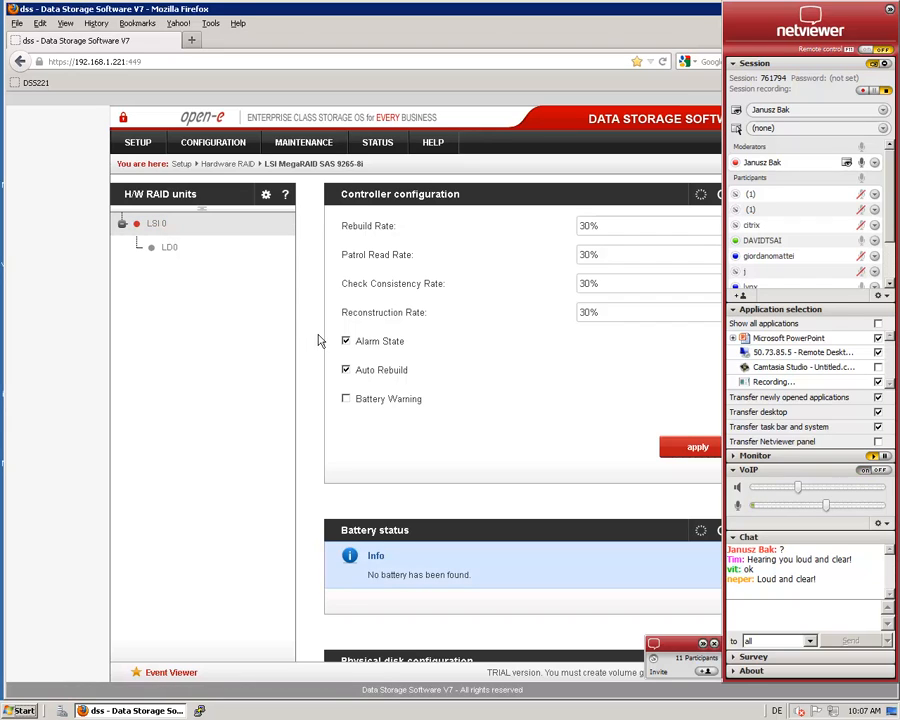
left_click(167, 203)
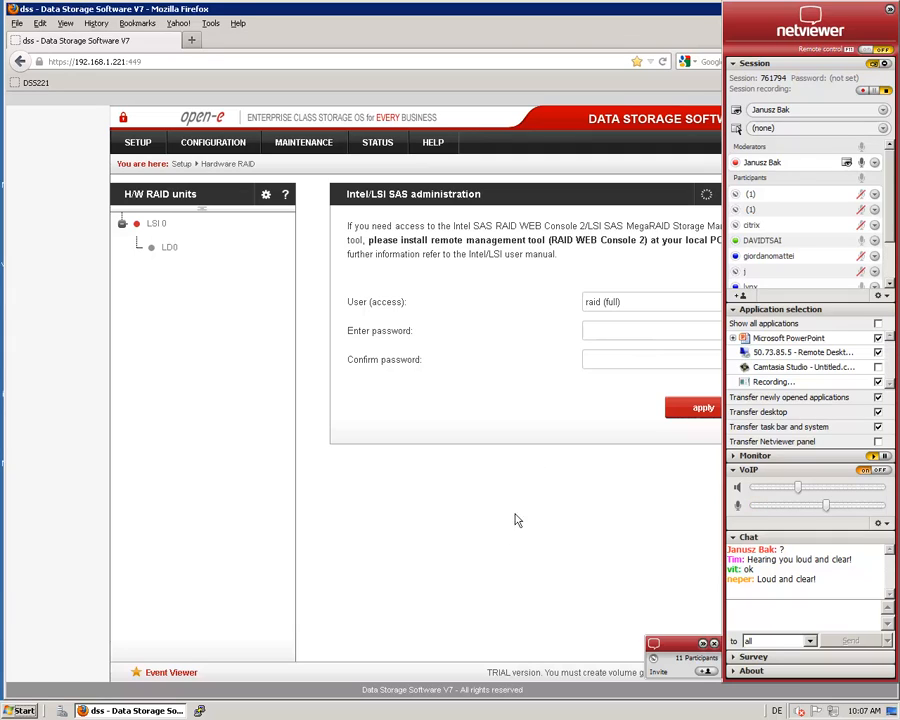
Switch from the browser to MegaRAID Storage Manager and check the favorite server list in its host configuration
left_click(712, 645)
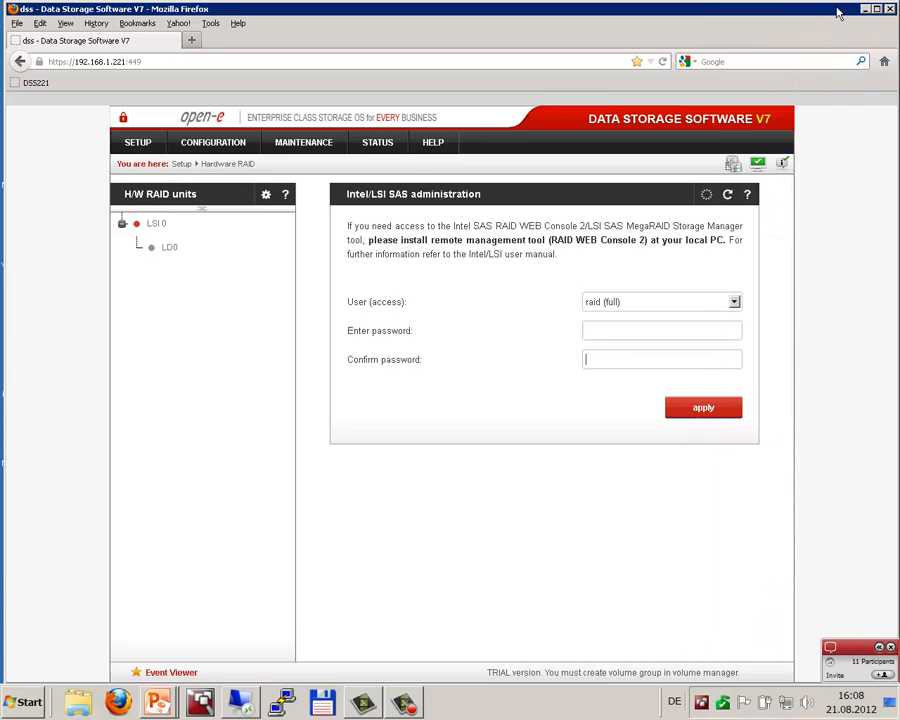
left_click(866, 10)
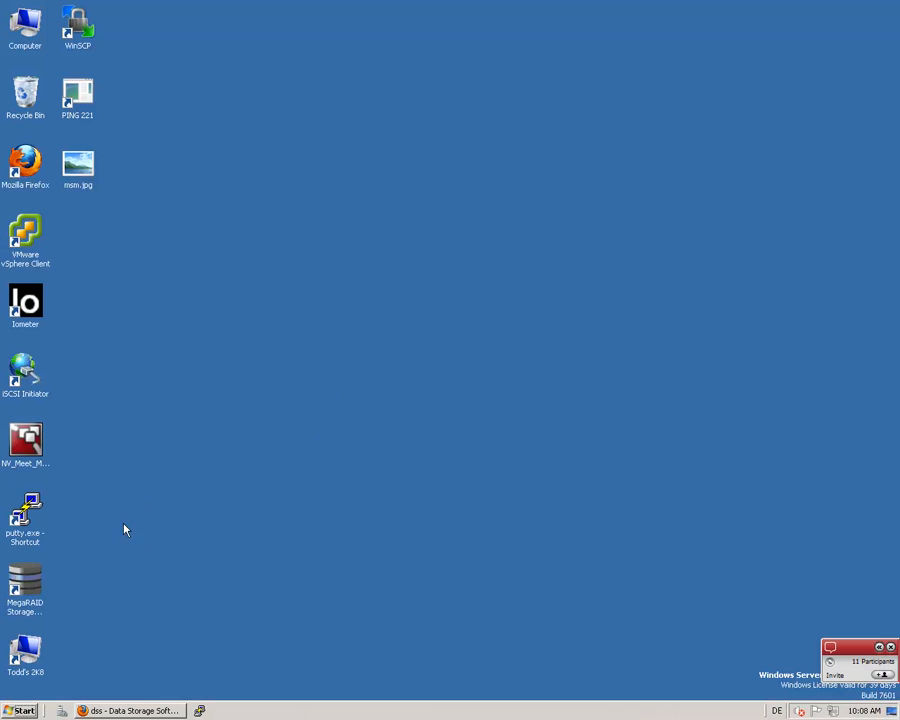
double_click(33, 592)
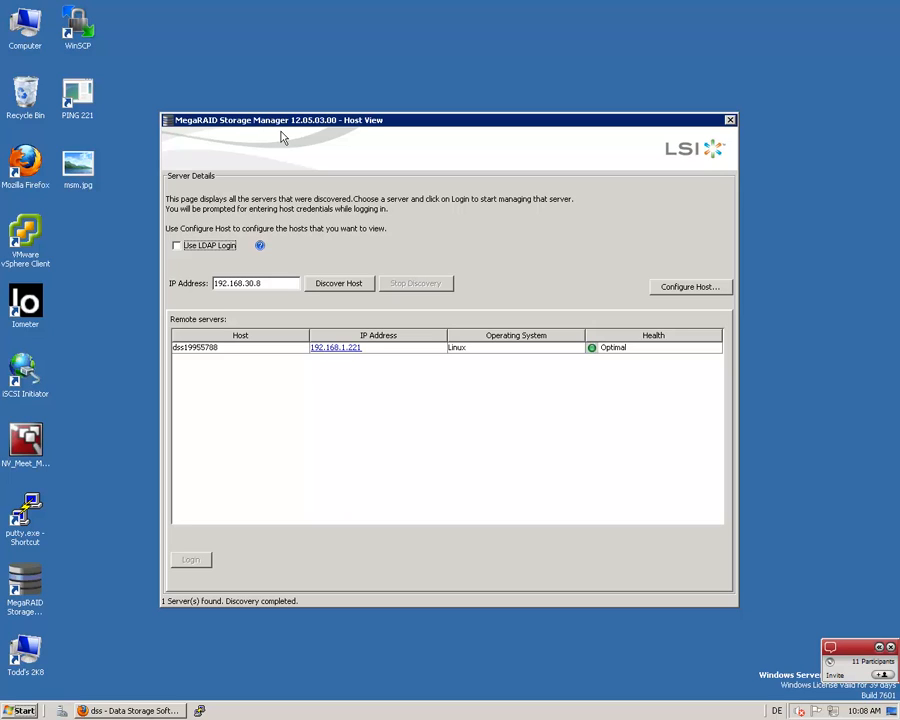
left_click(690, 287)
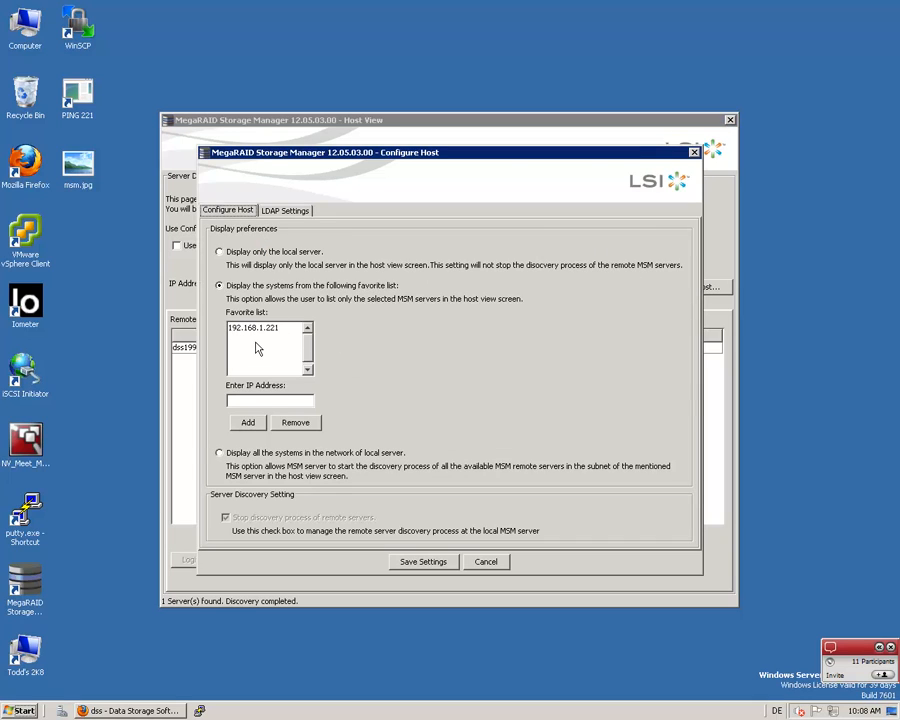
left_click(694, 152)
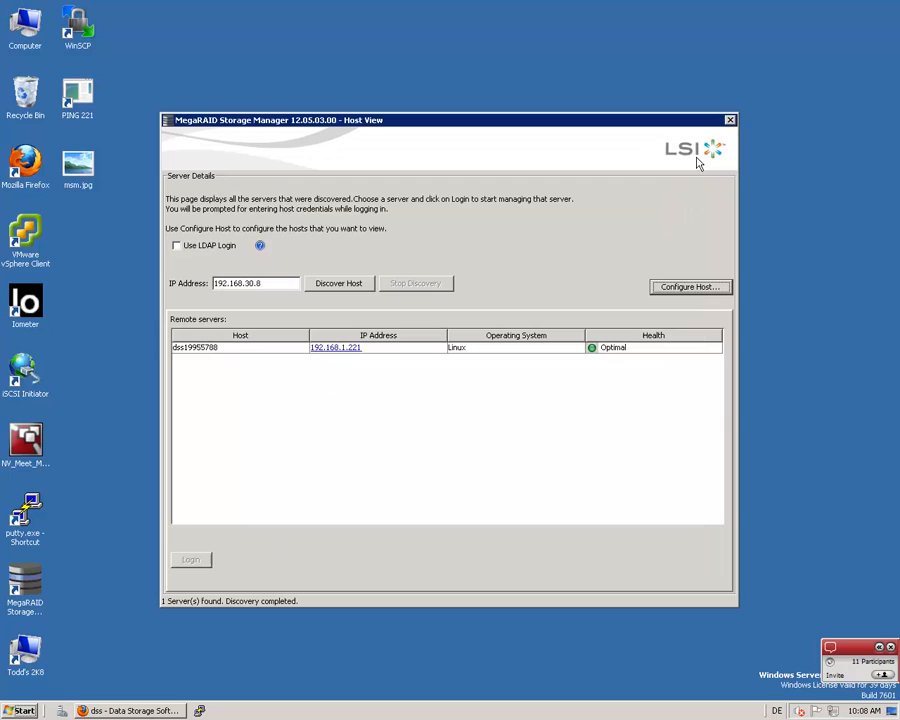
Log in to the remote server 192.168.1.221 as raid with Full Access, entering the account password
left_click(213, 350)
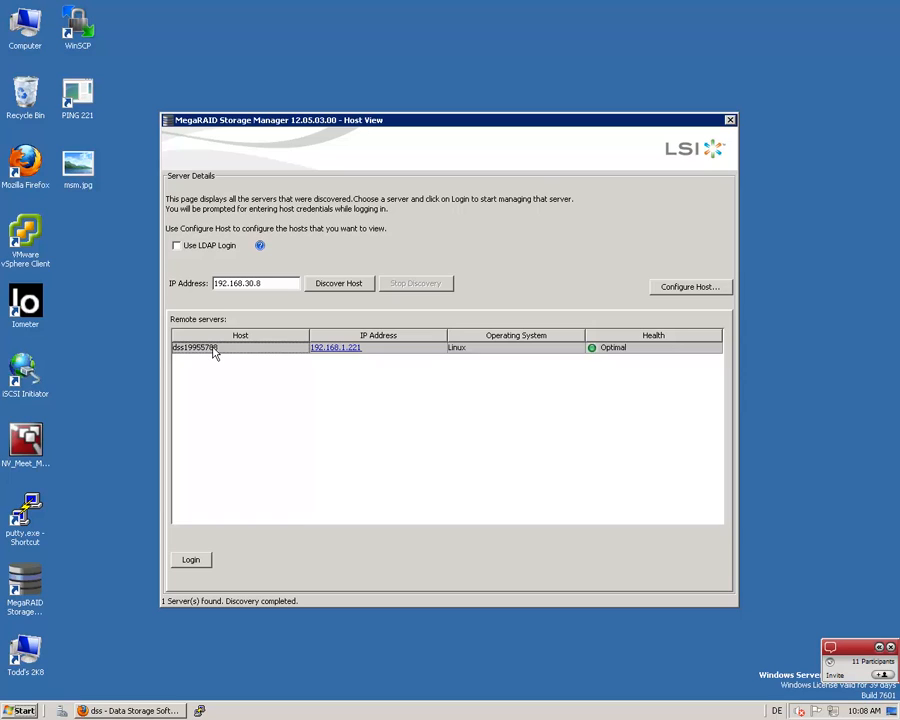
left_click(332, 348)
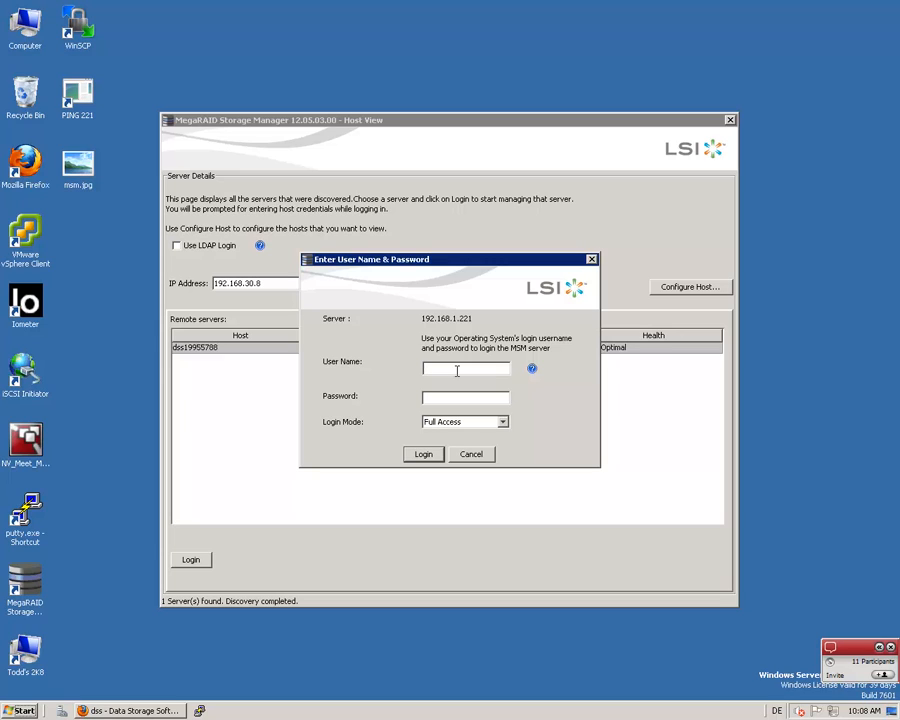
type("raid")
type("****")
left_click(424, 455)
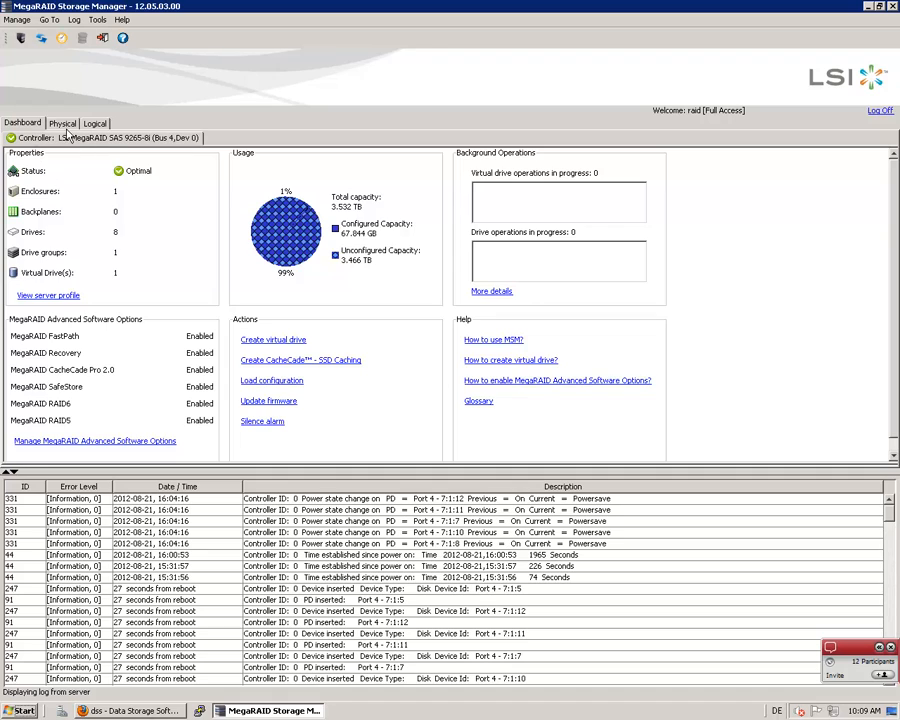
Review the server's physical and logical device trees, widening each tree pane to show the full drive descriptions
left_click(64, 124)
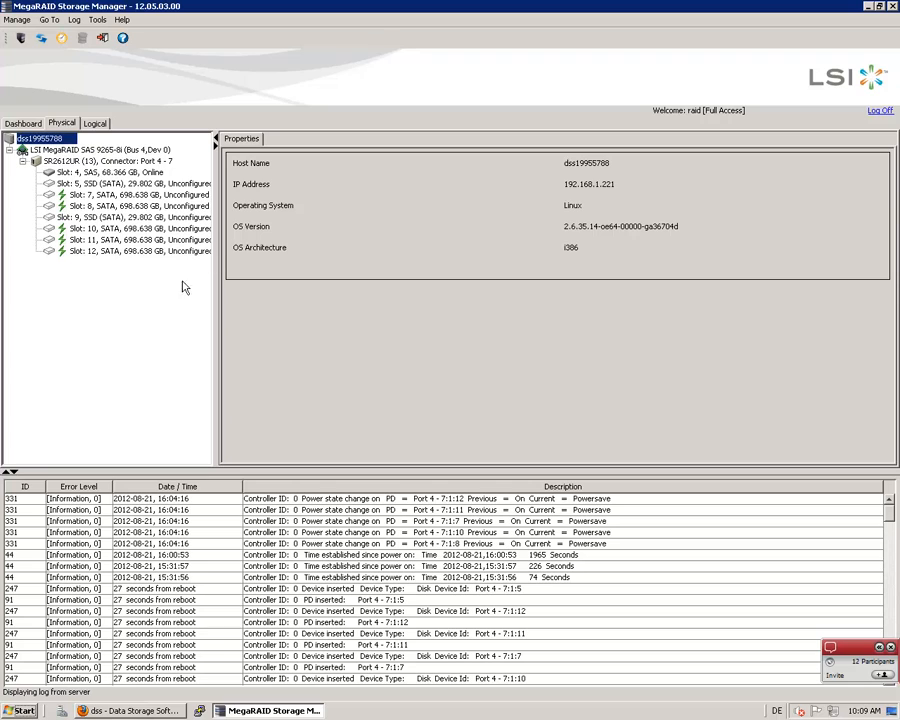
left_click_drag(216, 289, 317, 288)
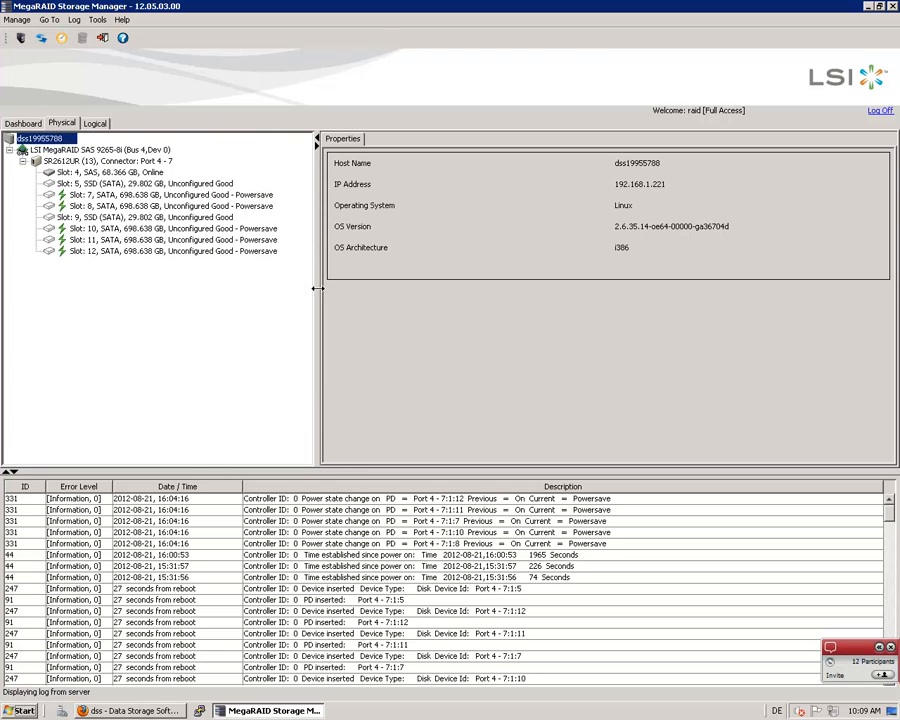
left_click(104, 124)
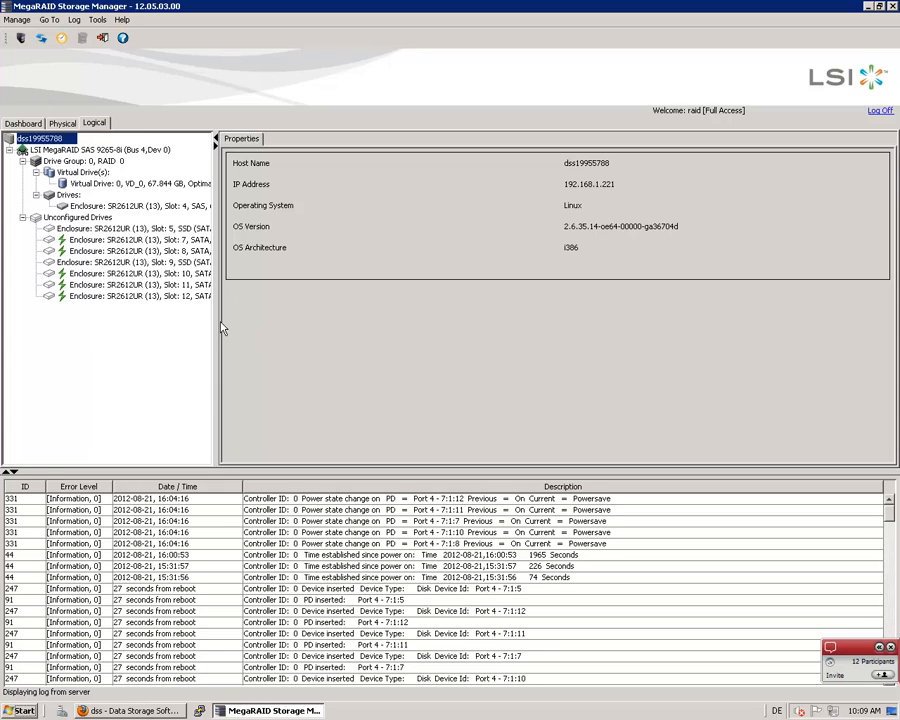
left_click_drag(215, 320, 328, 364)
left_click_drag(353, 308, 405, 309)
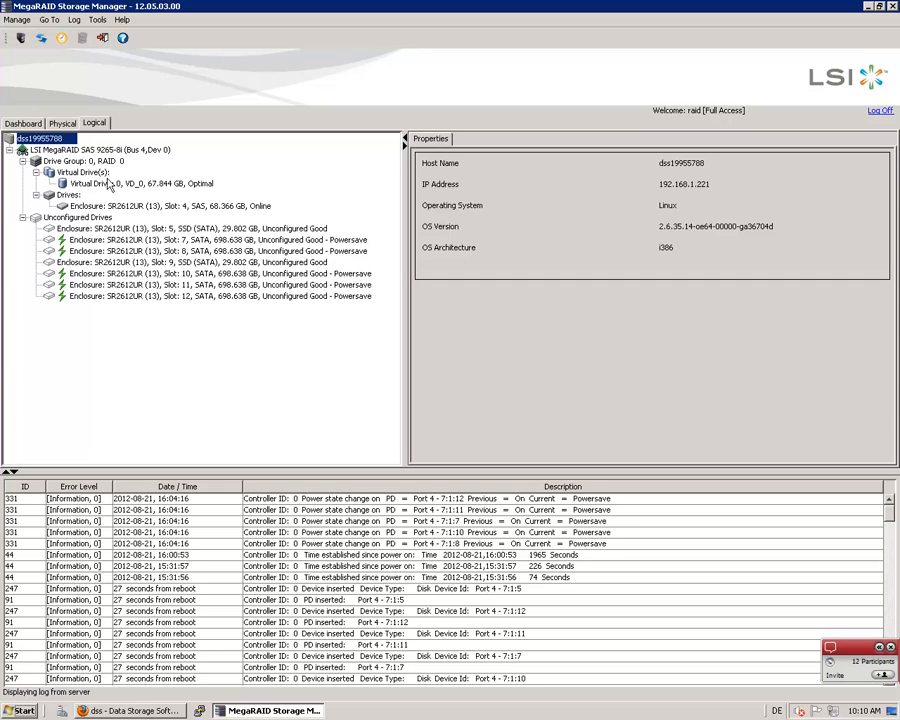
Inspect the properties of the slot 4 SAS drive, drive group 0 and virtual drive VD_0
left_click(63, 123)
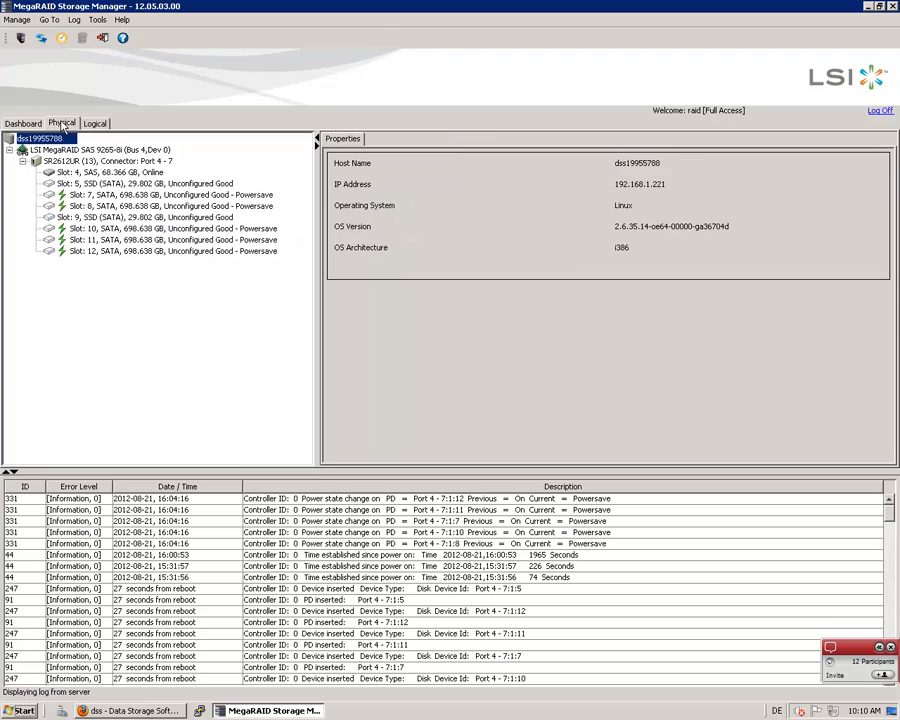
left_click(101, 173)
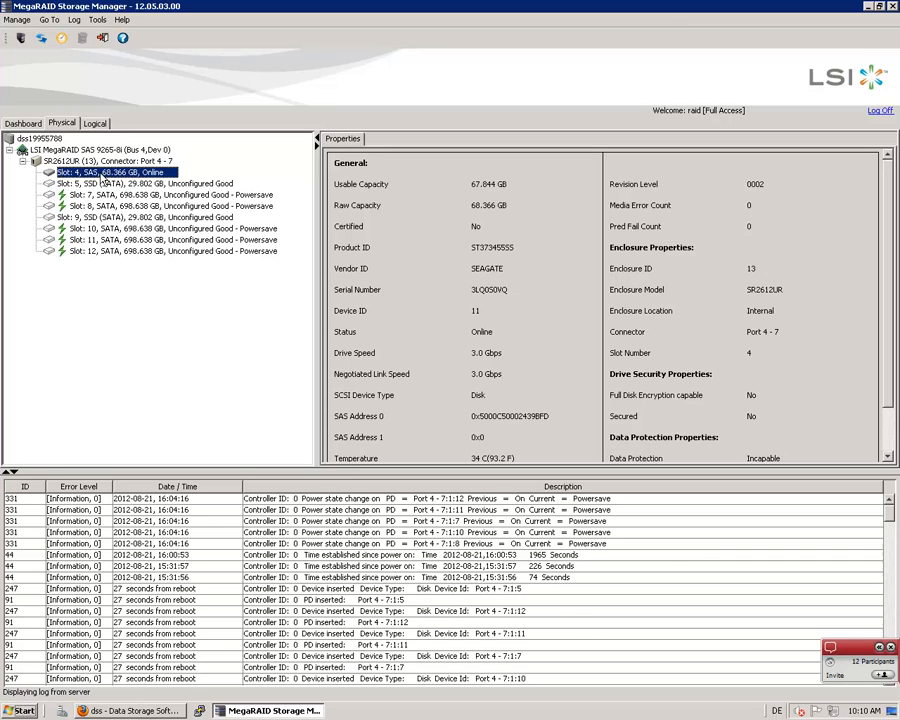
left_click(95, 124)
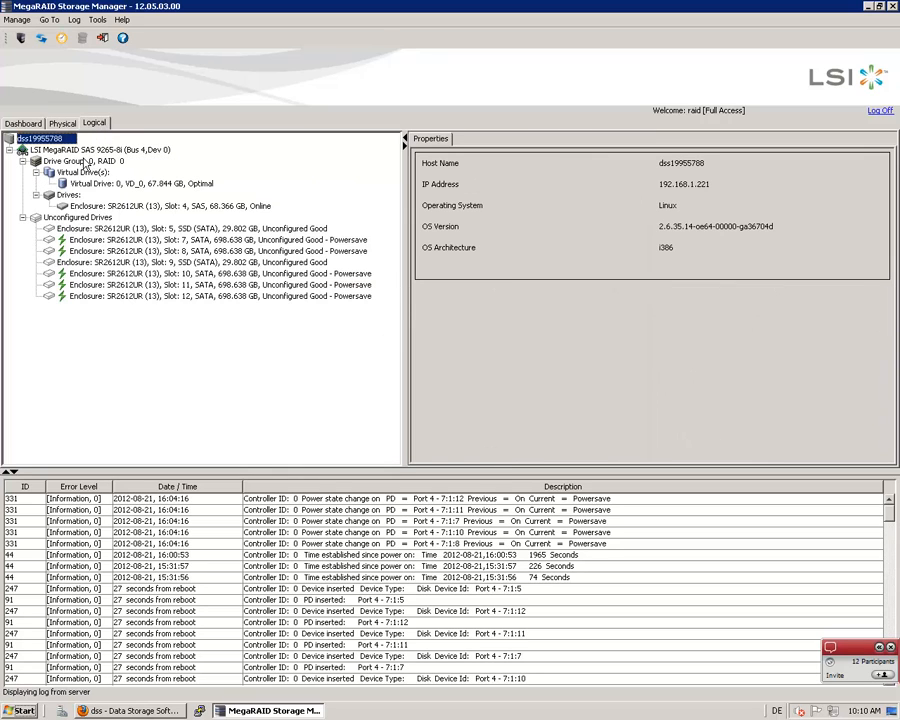
left_click(84, 161)
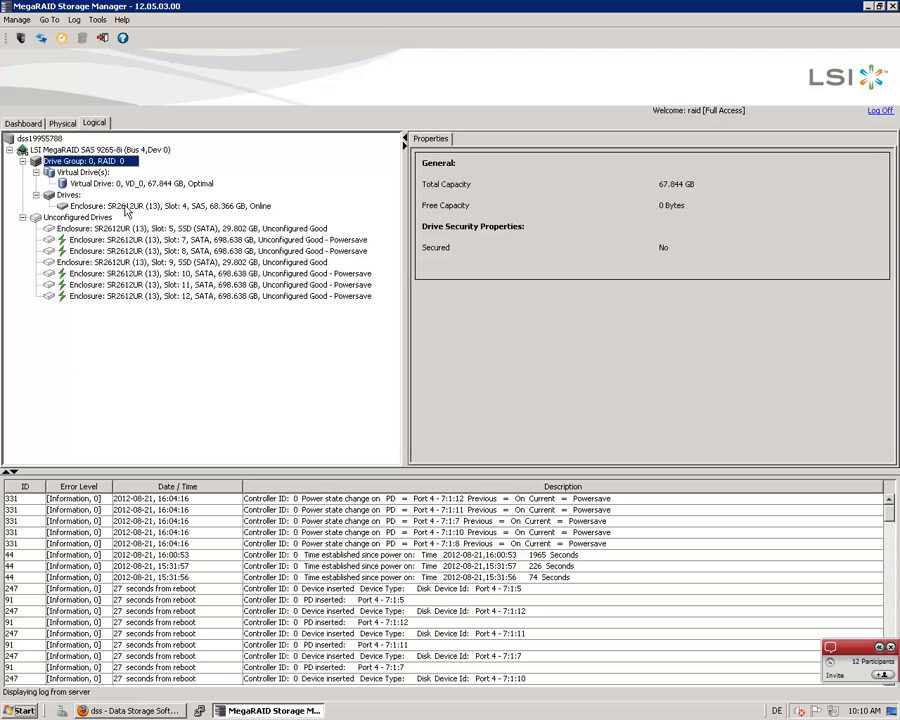
left_click(127, 209)
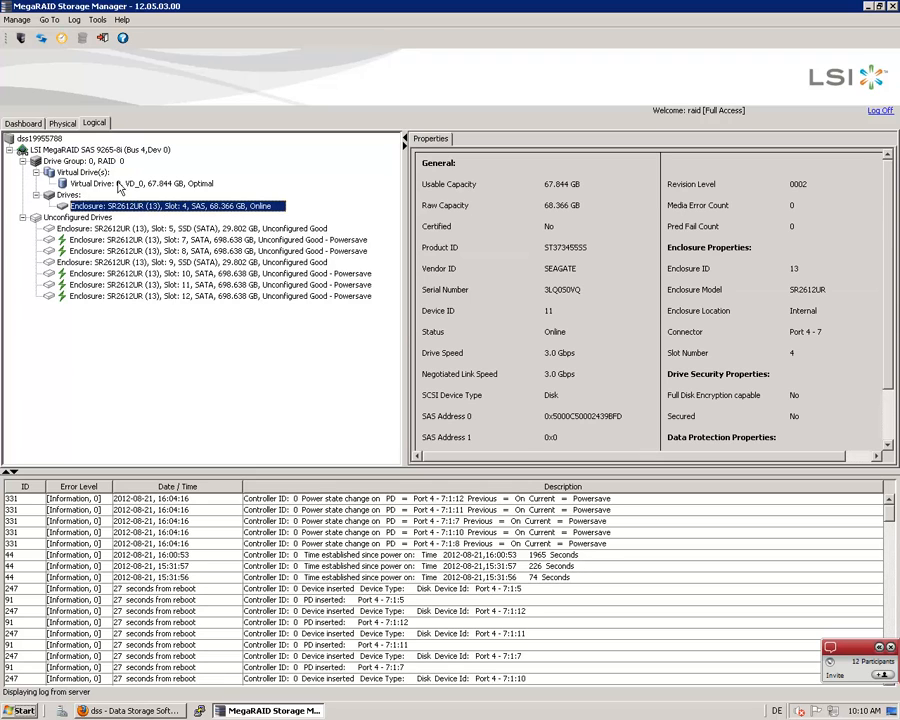
left_click(112, 185)
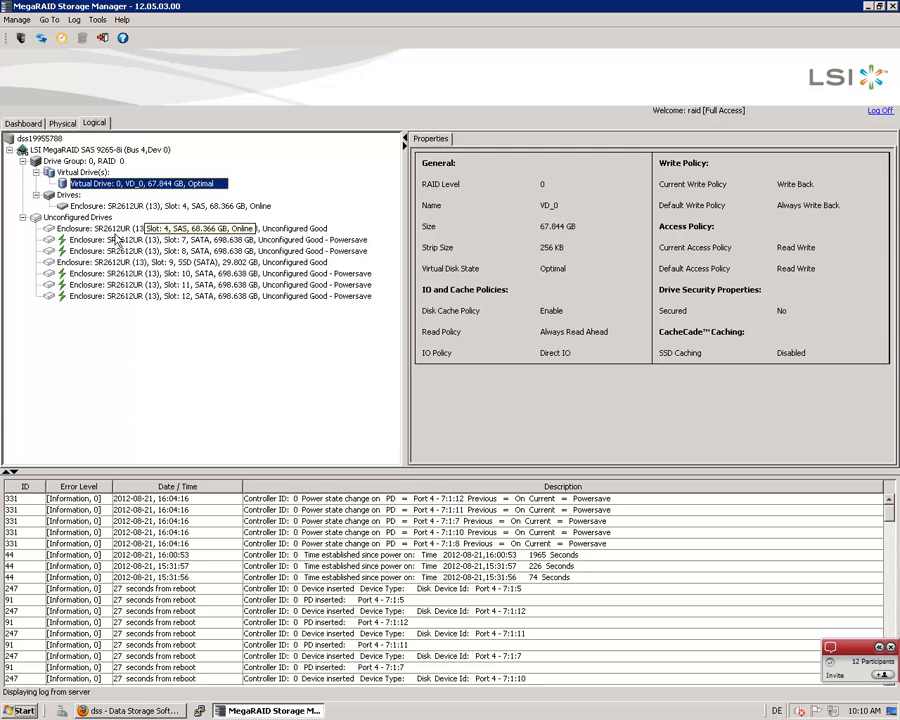
Compare the properties of the unconfigured SSD drives in slots 5 and 9
left_click(171, 263)
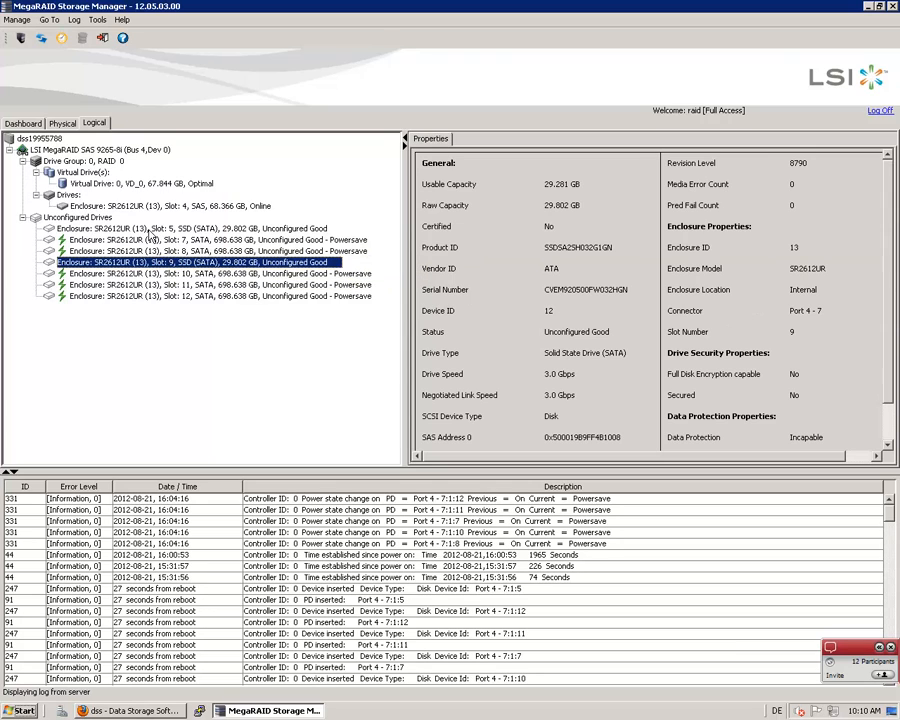
left_click(185, 229)
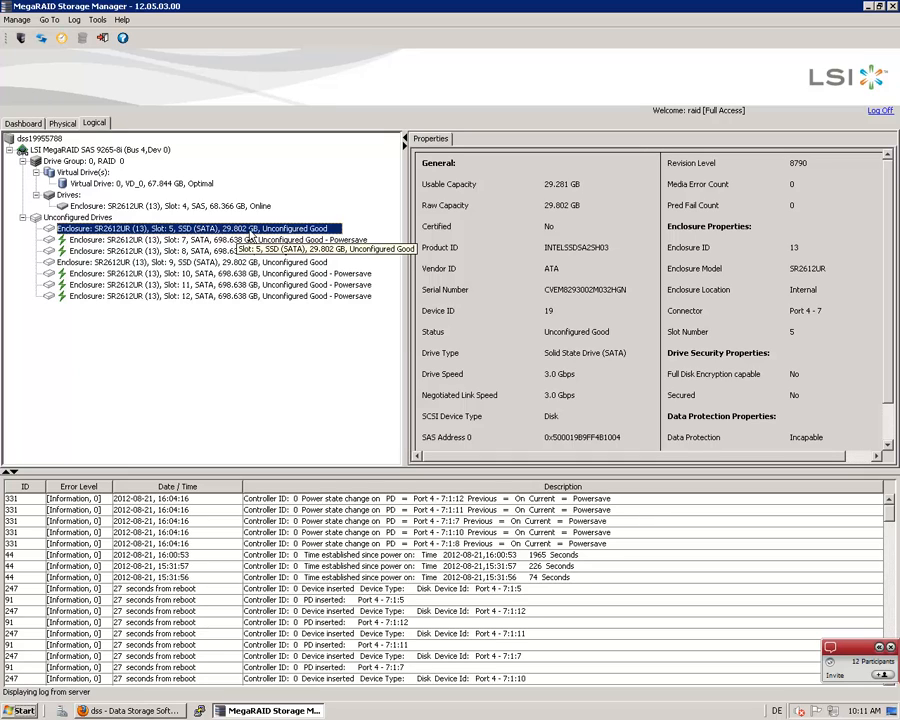
left_click(211, 264)
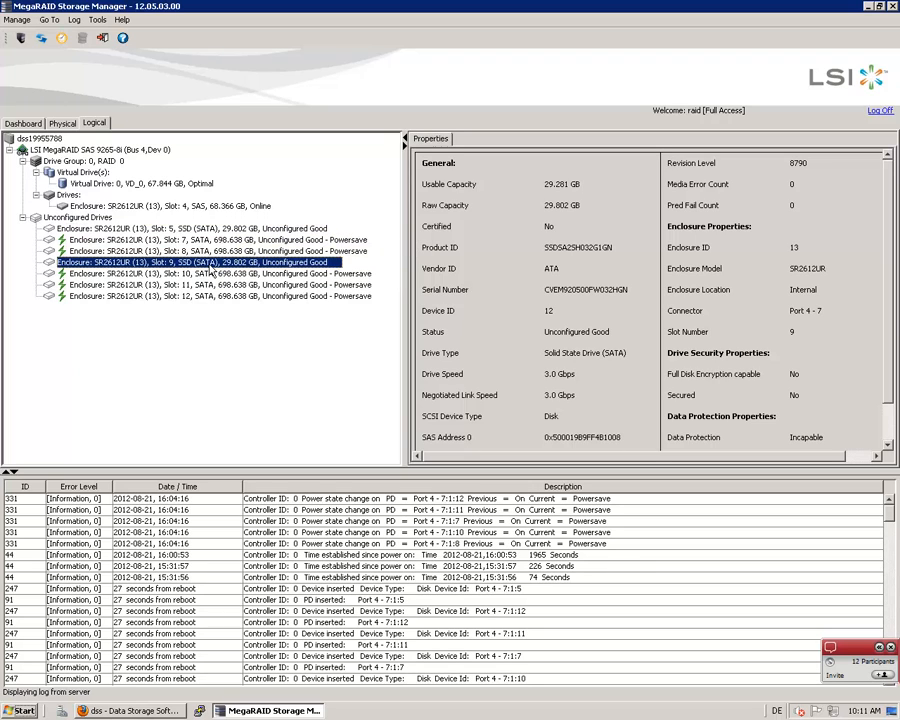
left_click(209, 230)
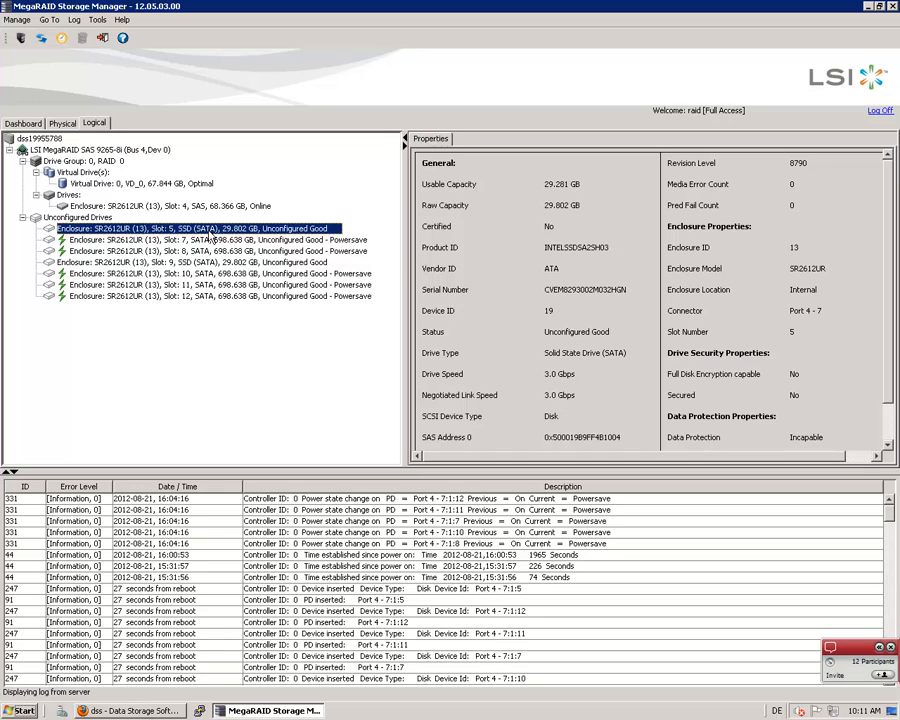
key("Down")
key("Down")
key("Down")
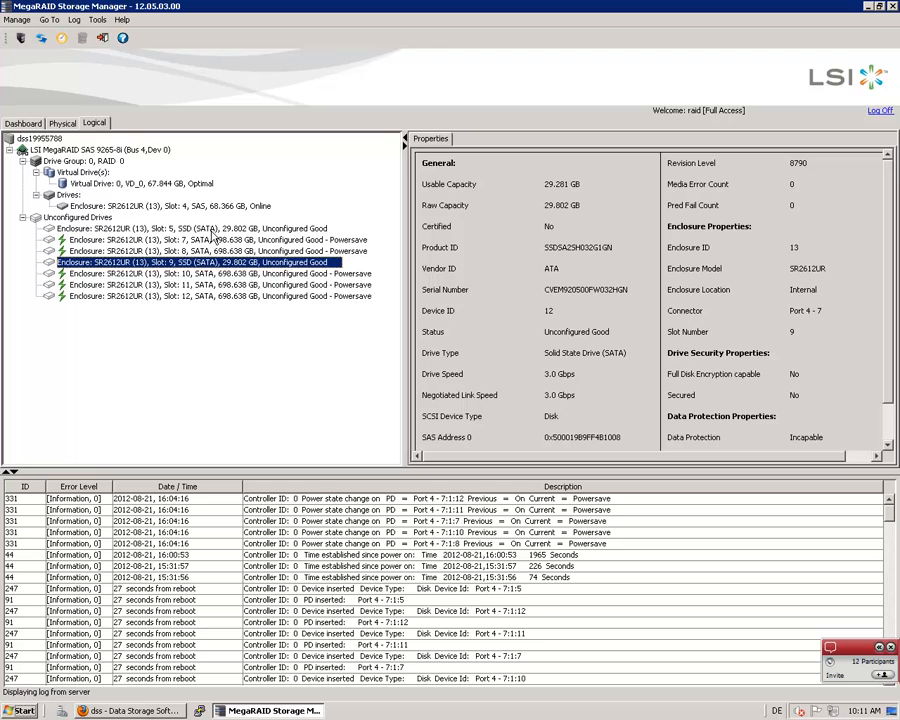
Recheck the slot 5 SSD against the slot 9 SSD by alternating between their property listings
left_click(213, 229)
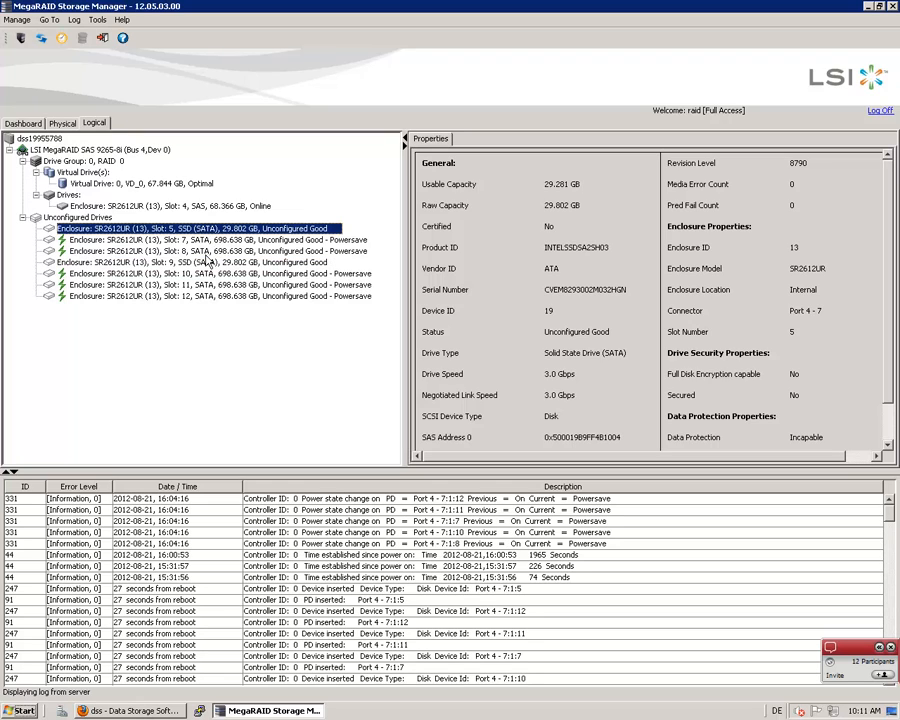
left_click(205, 263)
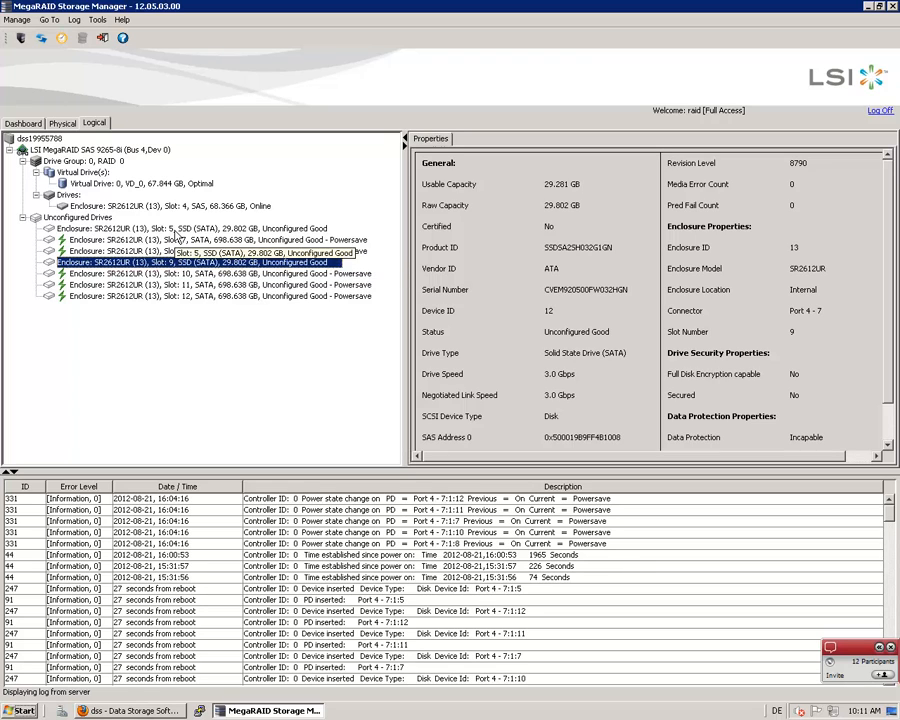
left_click(176, 230)
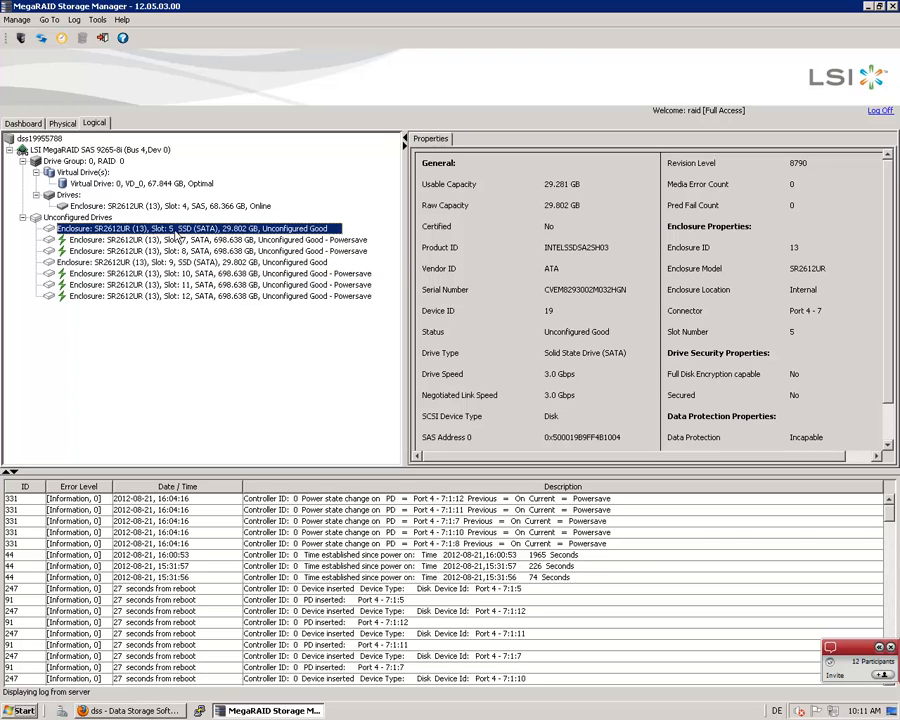
left_click(233, 264)
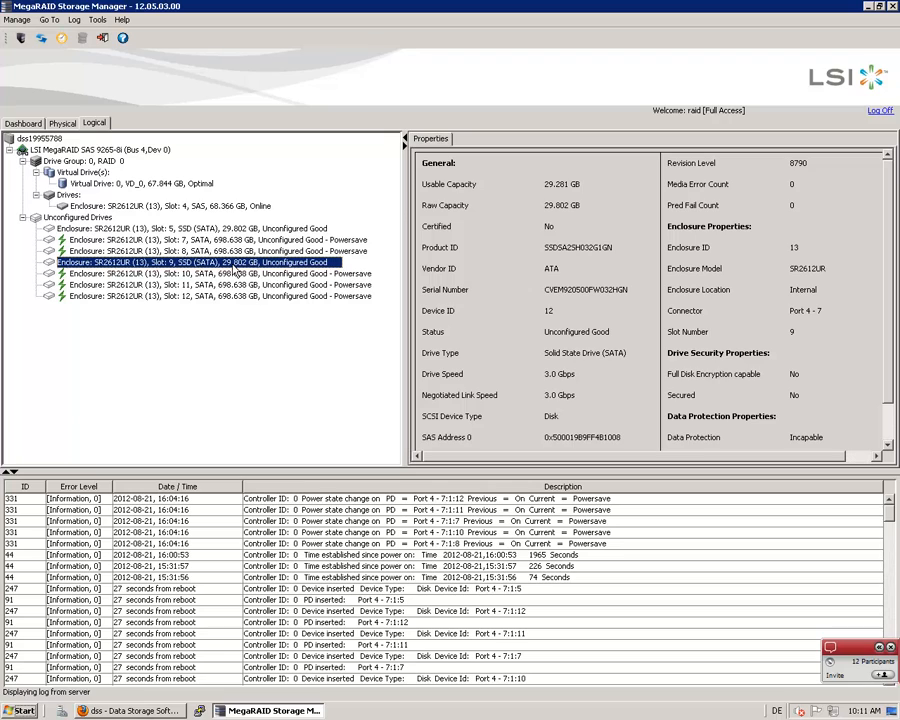
Inspect the properties of the unconfigured SATA drives in slots 12, 11, 10, 8 and 7
left_click(200, 298)
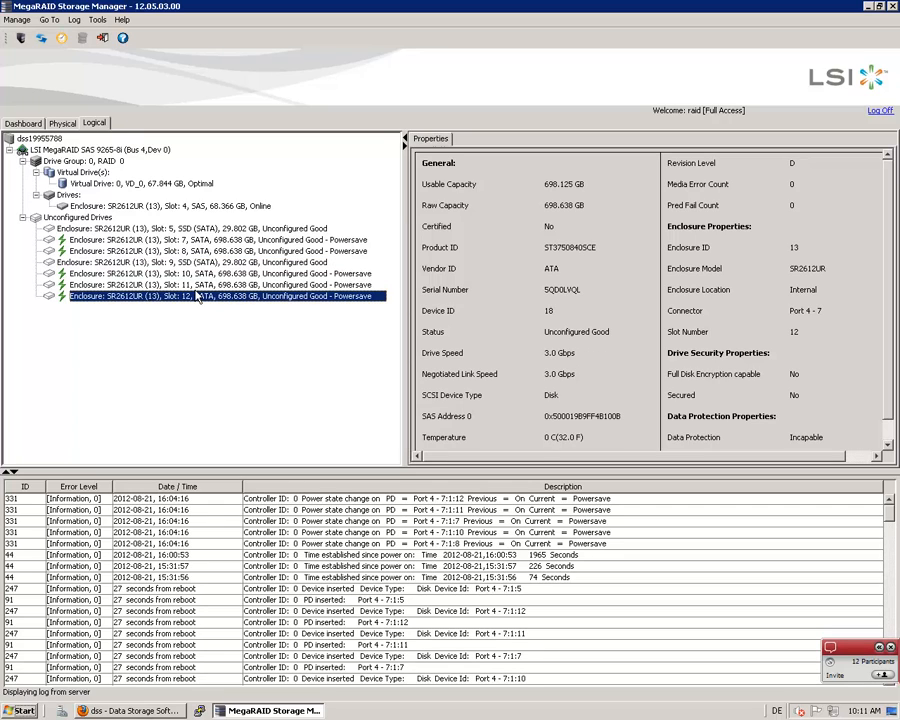
left_click(200, 285)
left_click(198, 273)
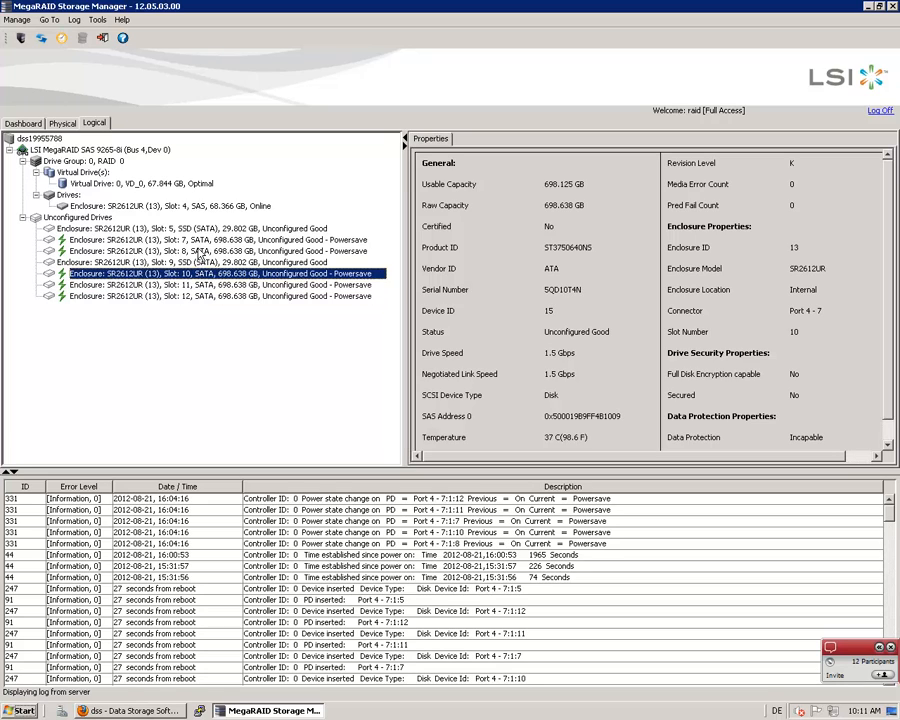
left_click(195, 251)
left_click(196, 240)
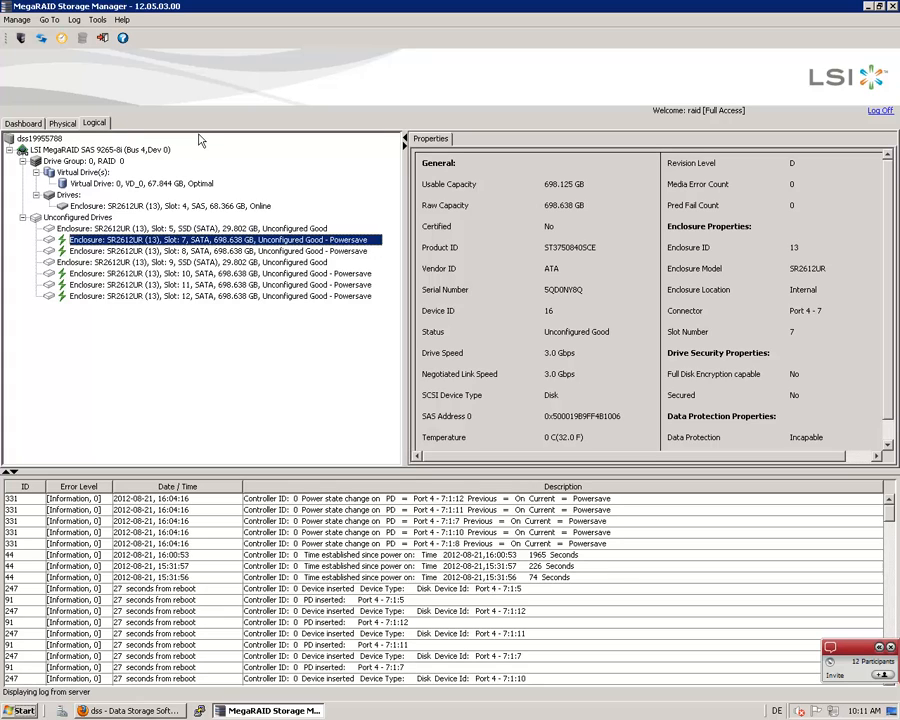
Review the operations available for the slot 7 physical drive and for virtual drive VD_0
left_click(63, 123)
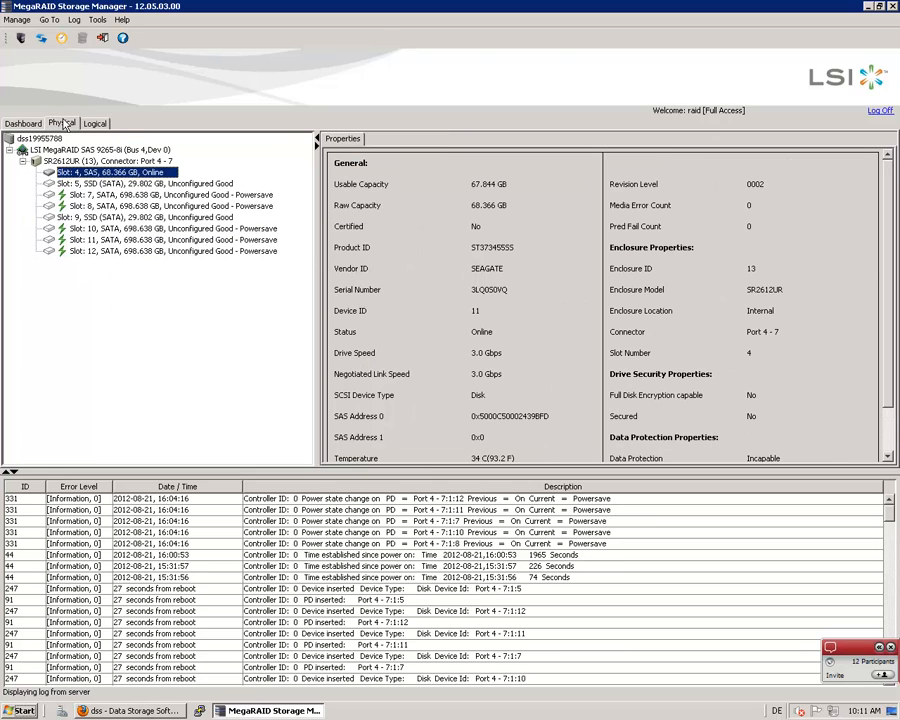
right_click(129, 196)
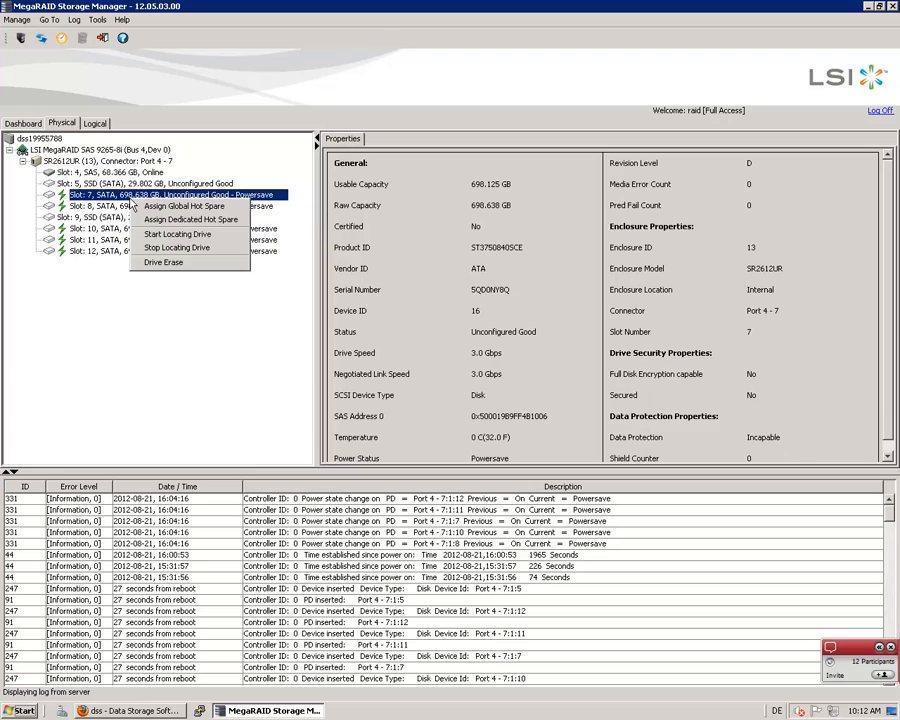
left_click(88, 126)
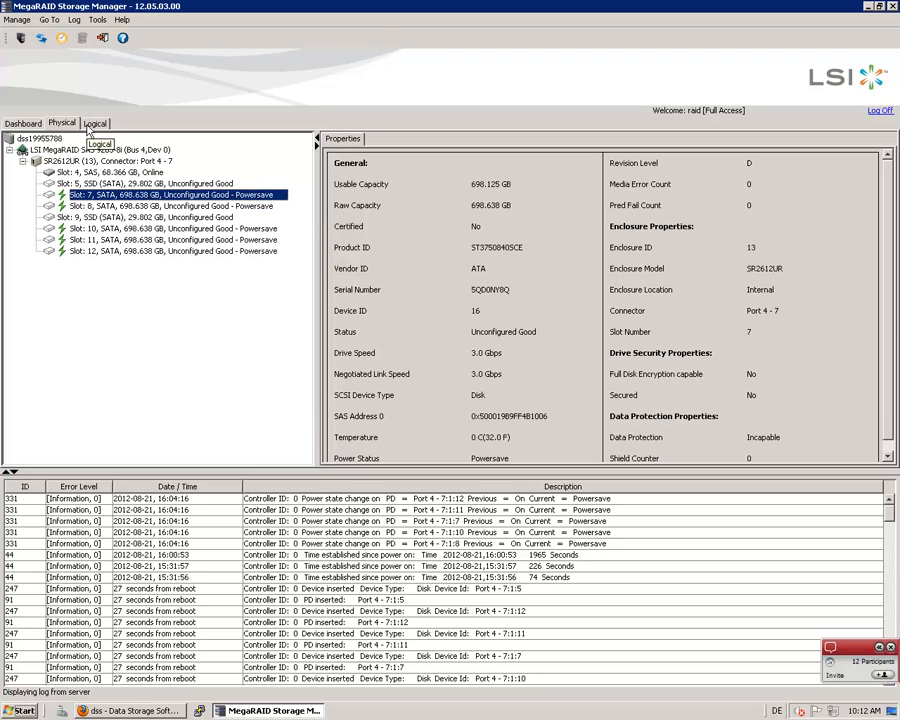
left_click(93, 123)
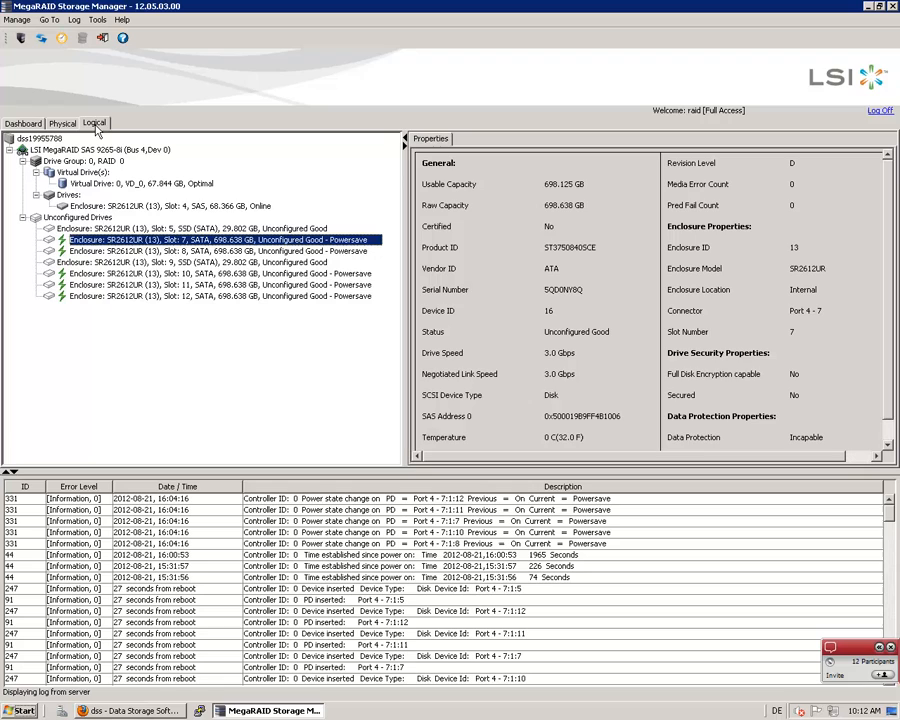
right_click(128, 186)
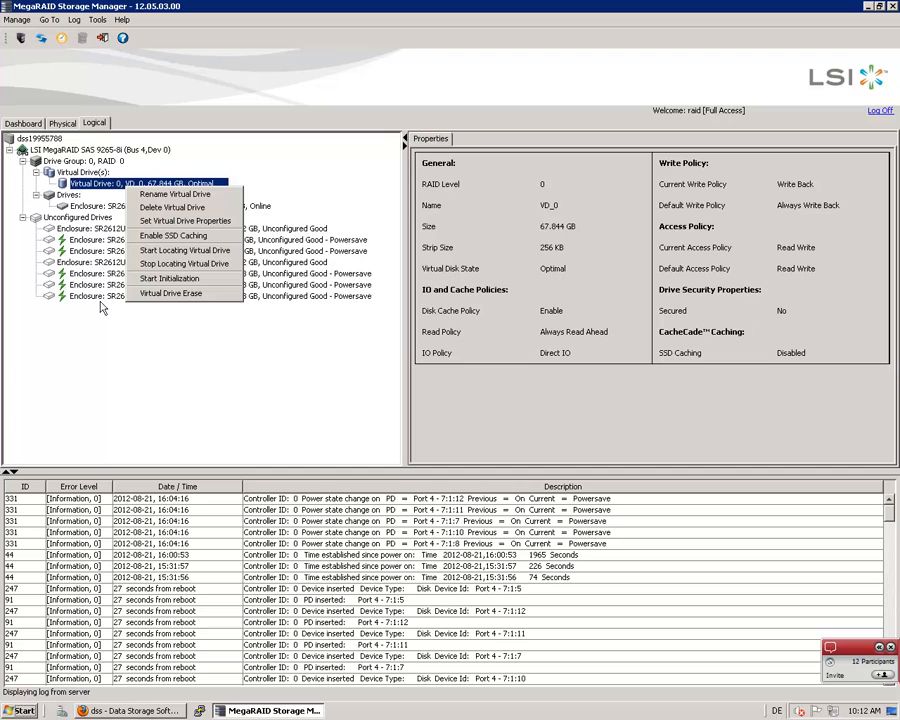
Return to the controller dashboard and review the licences and modes of the MegaRAID Advanced Software Options
left_click(23, 123)
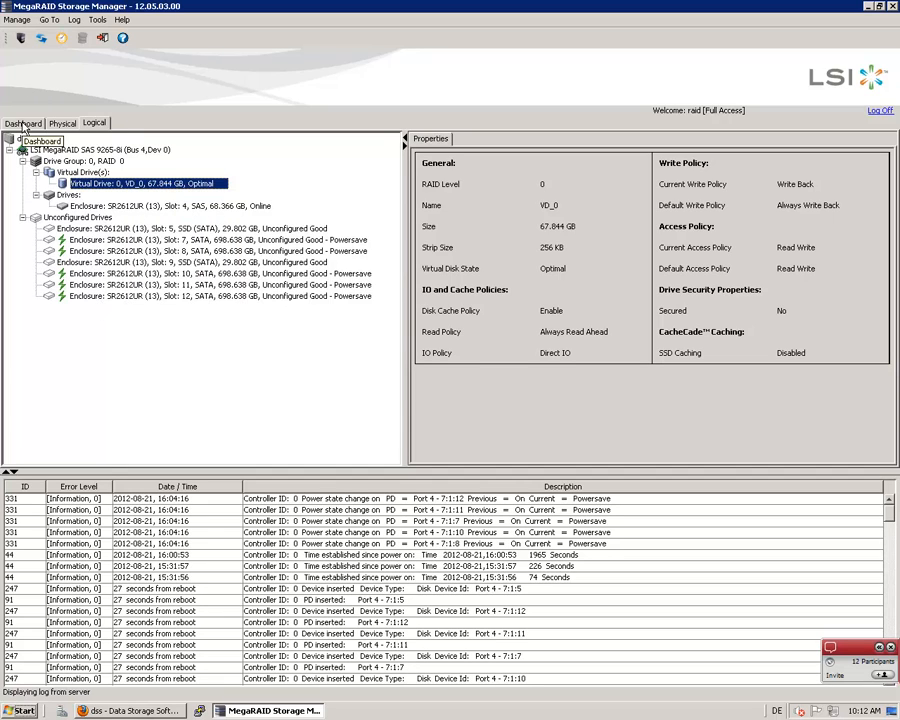
left_click(23, 123)
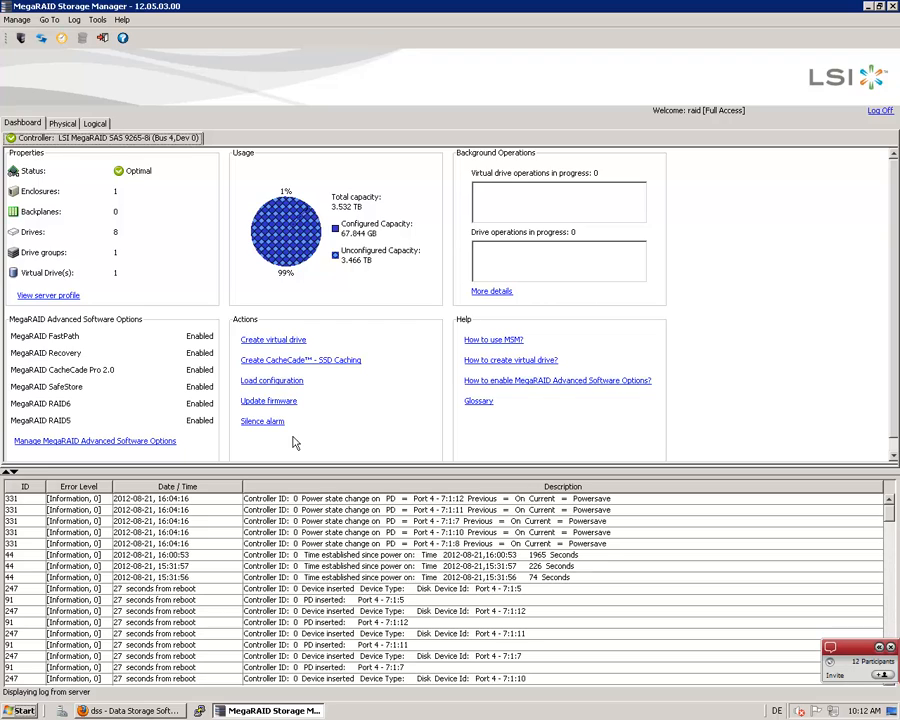
left_click(87, 445)
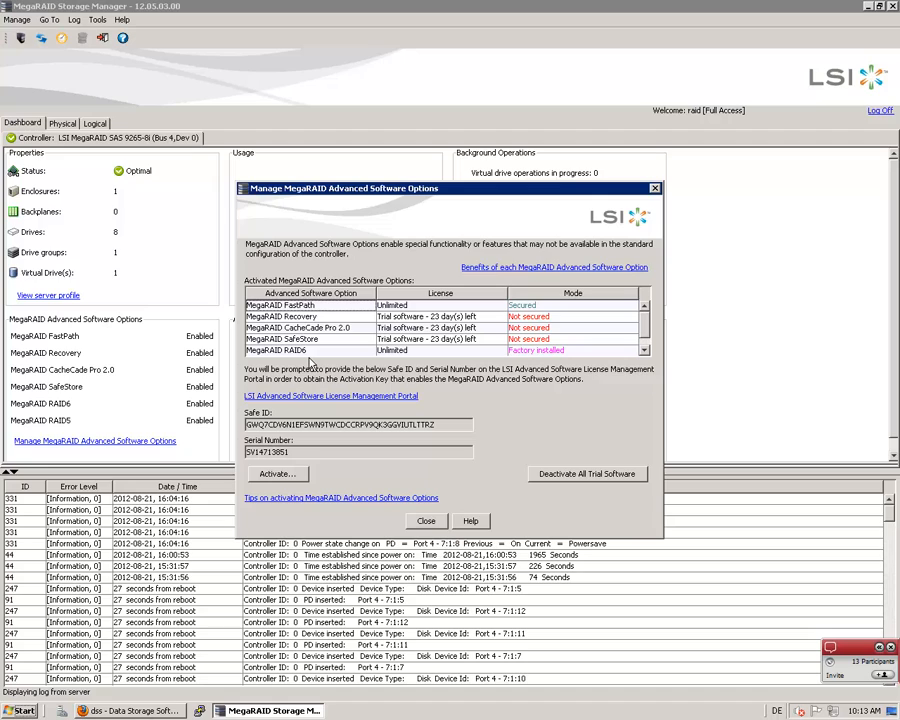
left_click(426, 521)
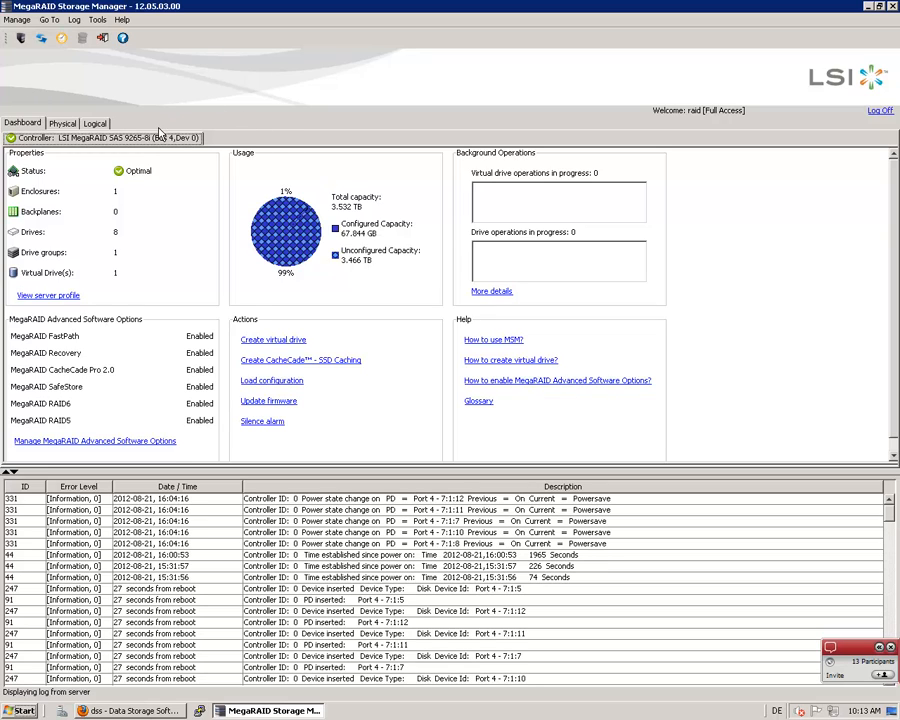
Refresh the controller data and open the alert configuration to review the delivery methods for each severity level
left_click(43, 41)
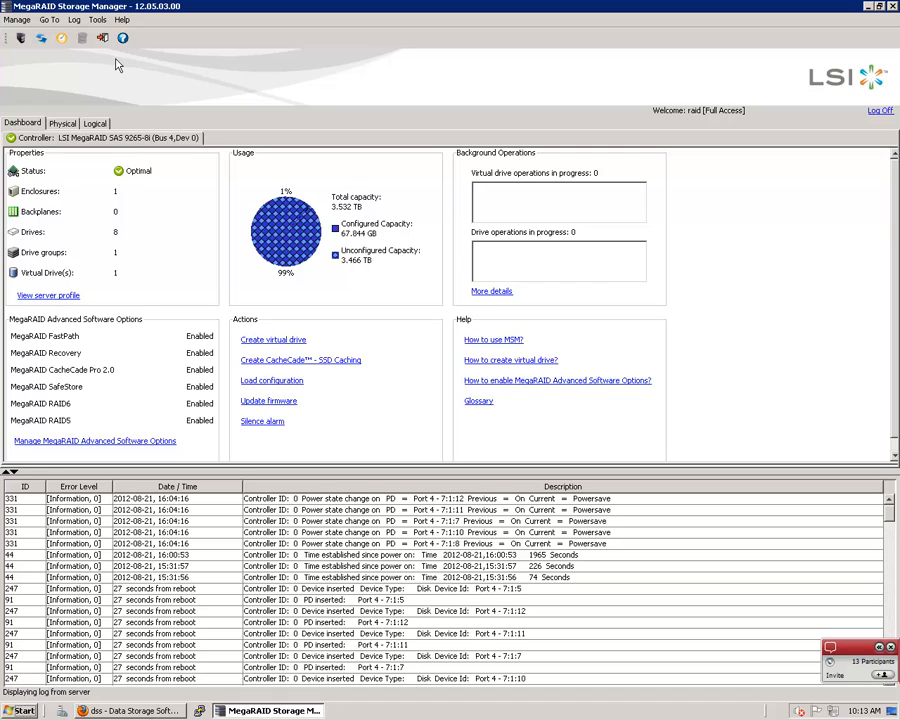
left_click(16, 21)
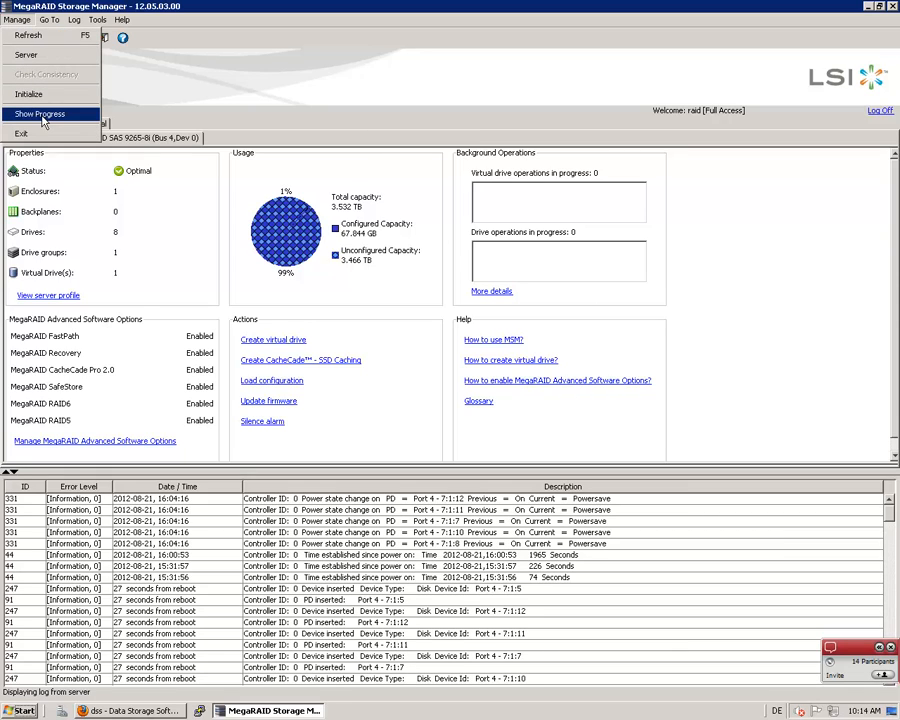
mouse_move(47, 21)
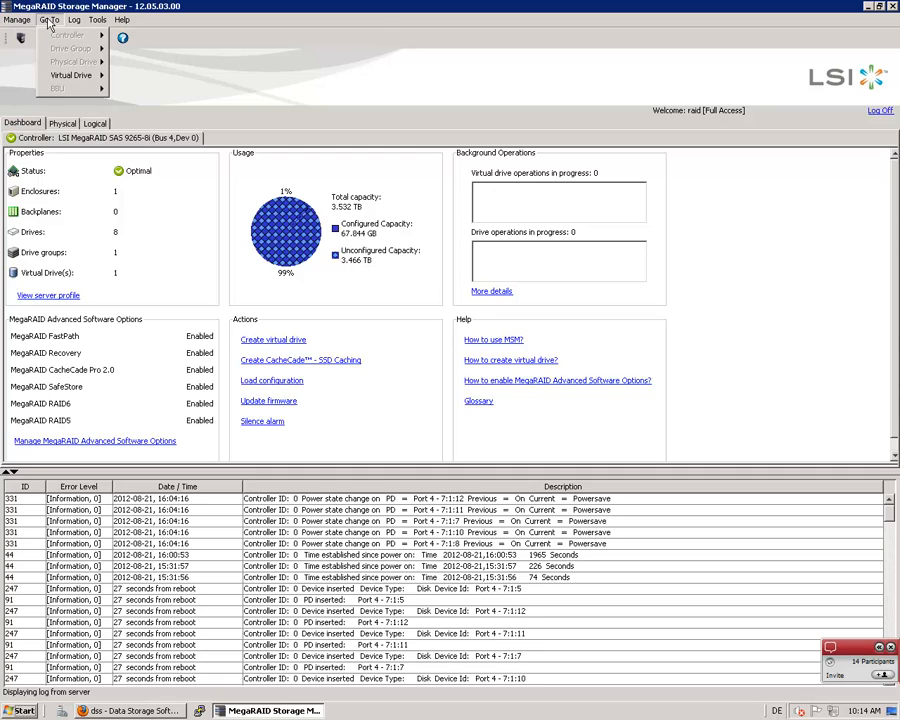
mouse_move(119, 24)
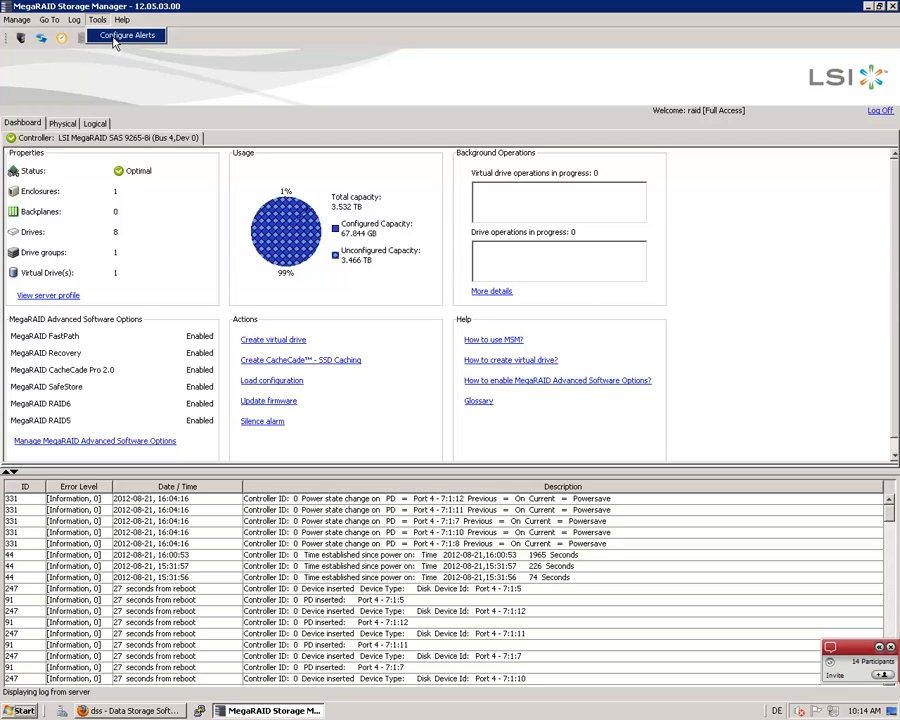
left_click(115, 38)
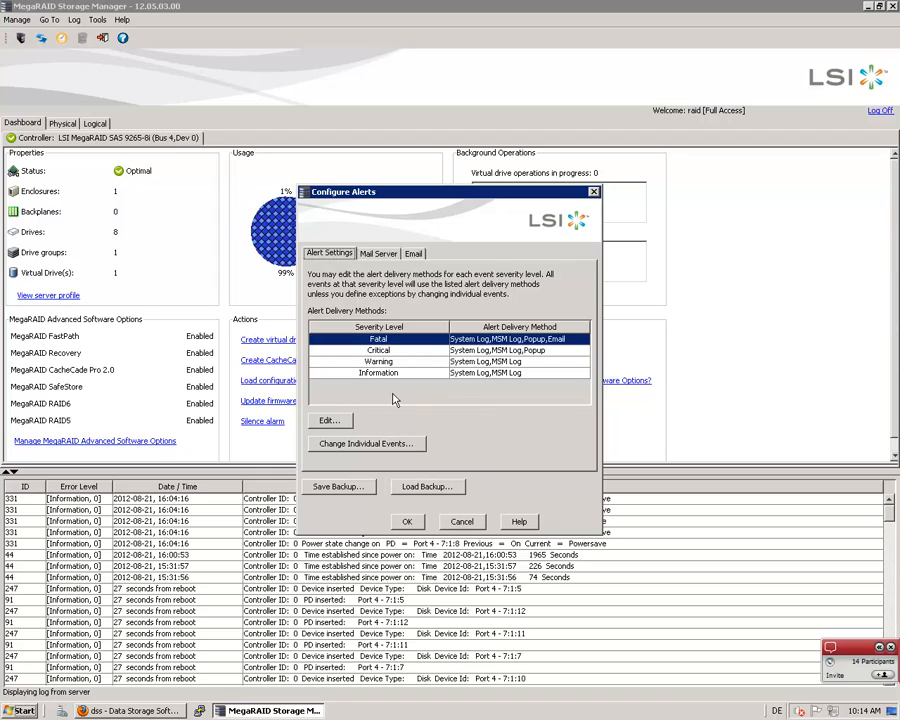
Switch to the Open-E Data Storage Software V7 page in Firefox and open its Administrator settings
left_click(96, 710)
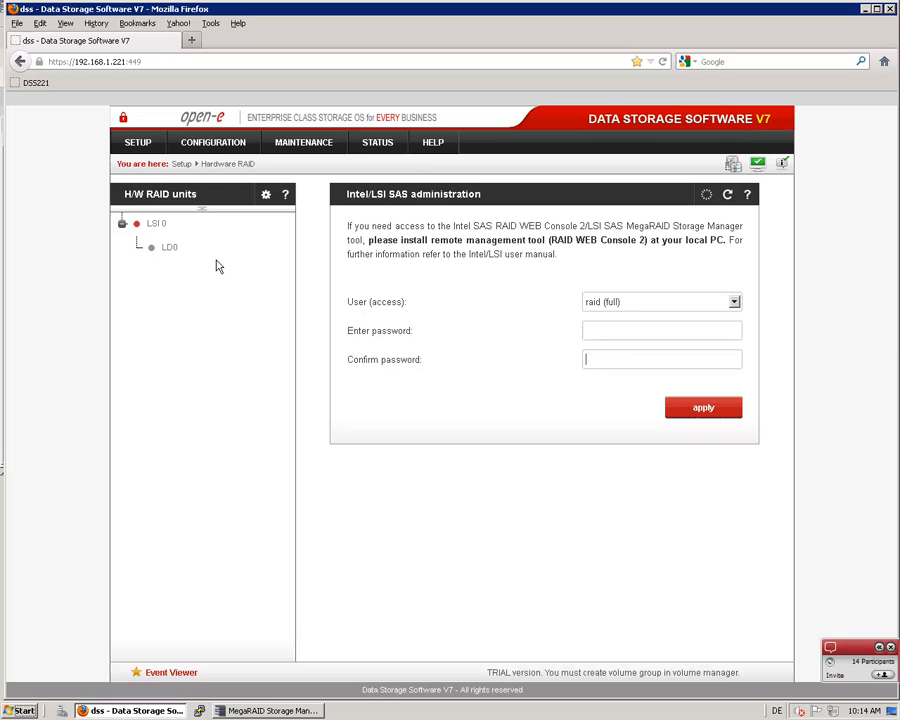
left_click(202, 146)
left_click(140, 146)
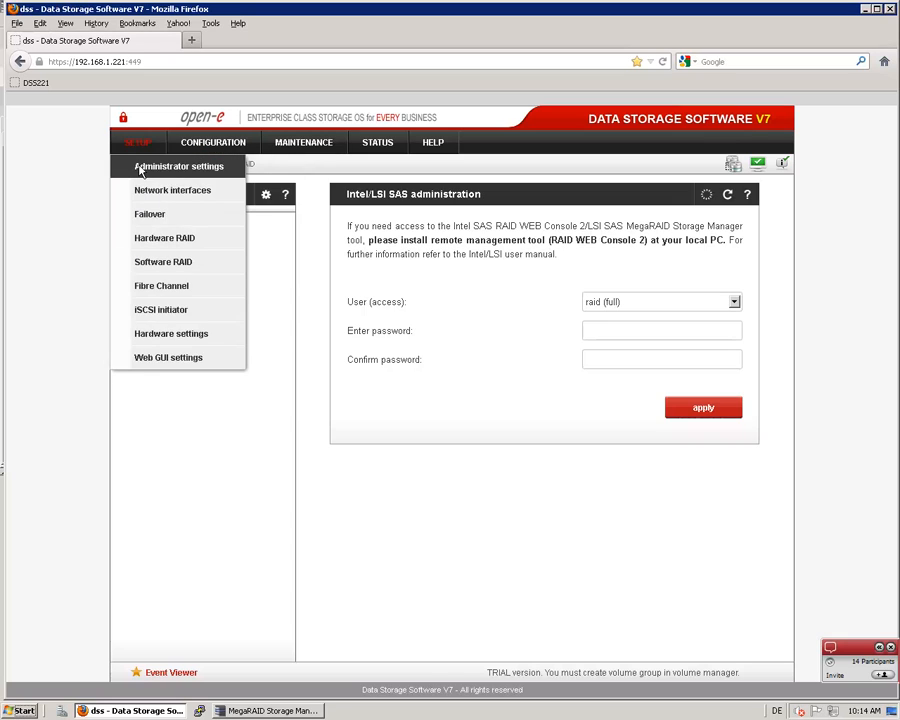
left_click(140, 166)
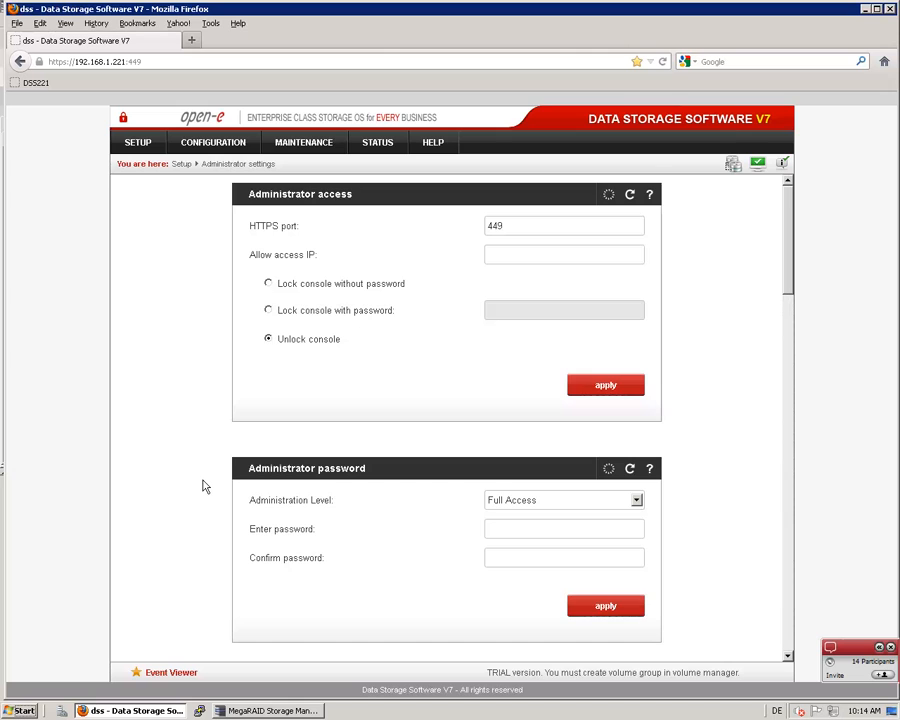
Look through the administrator settings and enable Send errors in the E-mail notification section
scroll(203, 485, "down", 1)
scroll(203, 485, "down", 1)
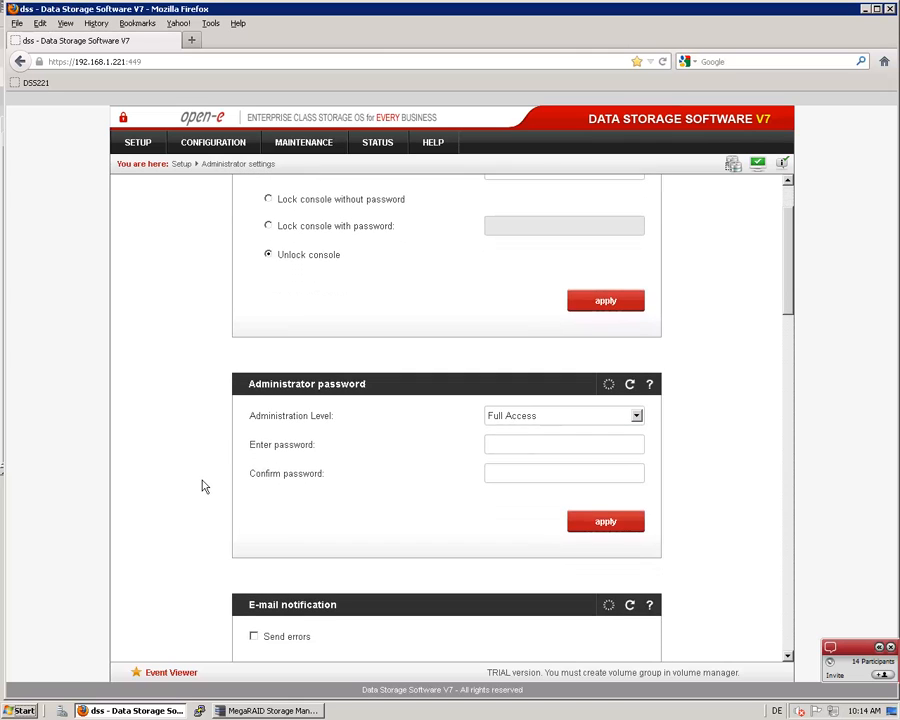
scroll(203, 487, "down", 2)
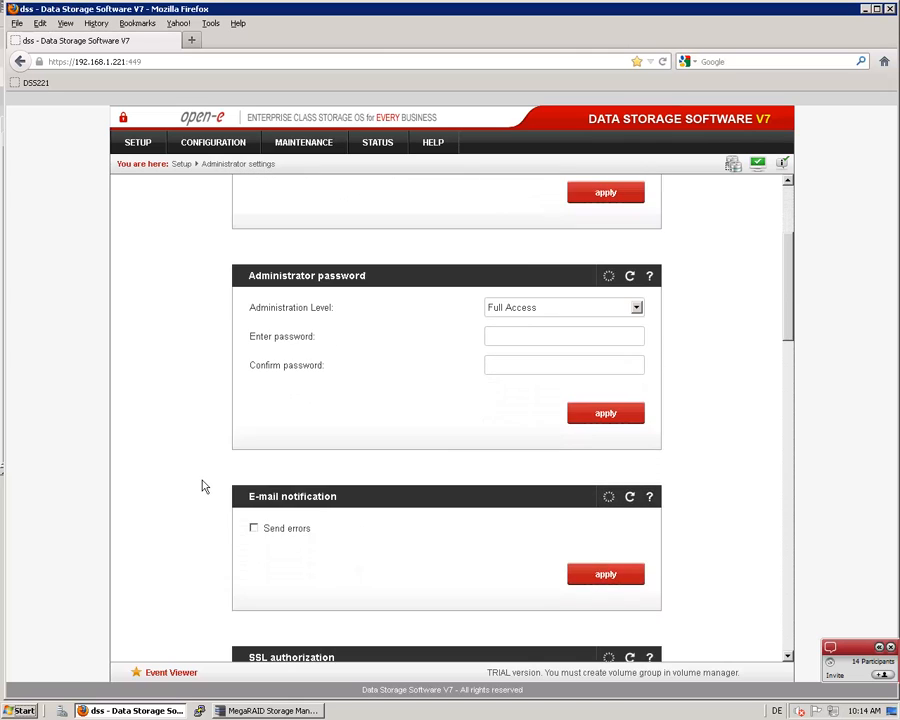
scroll(281, 510, "down", 2)
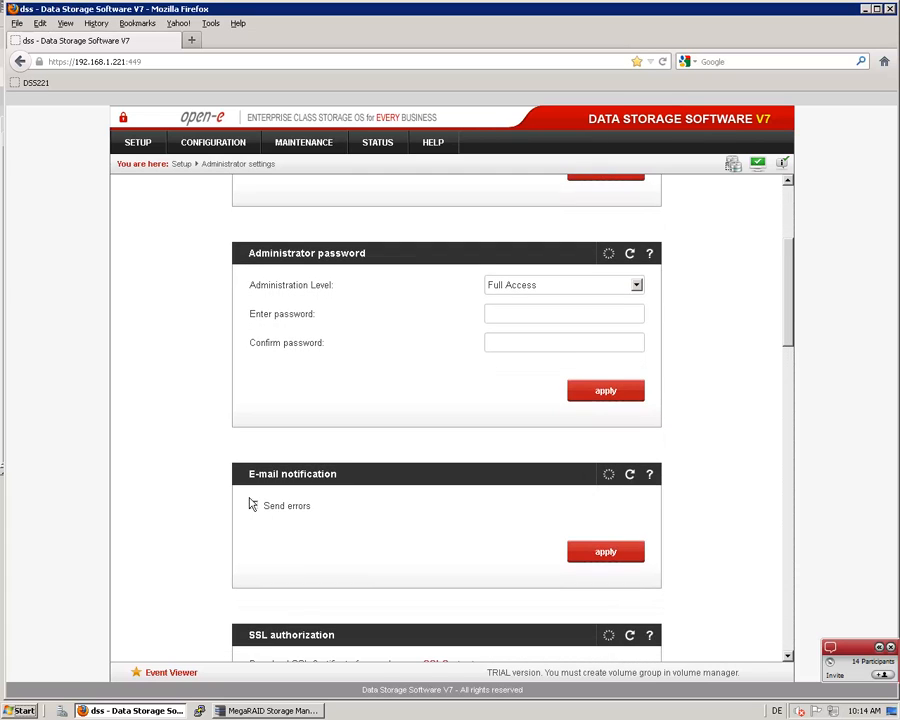
scroll(267, 454, "down", 2)
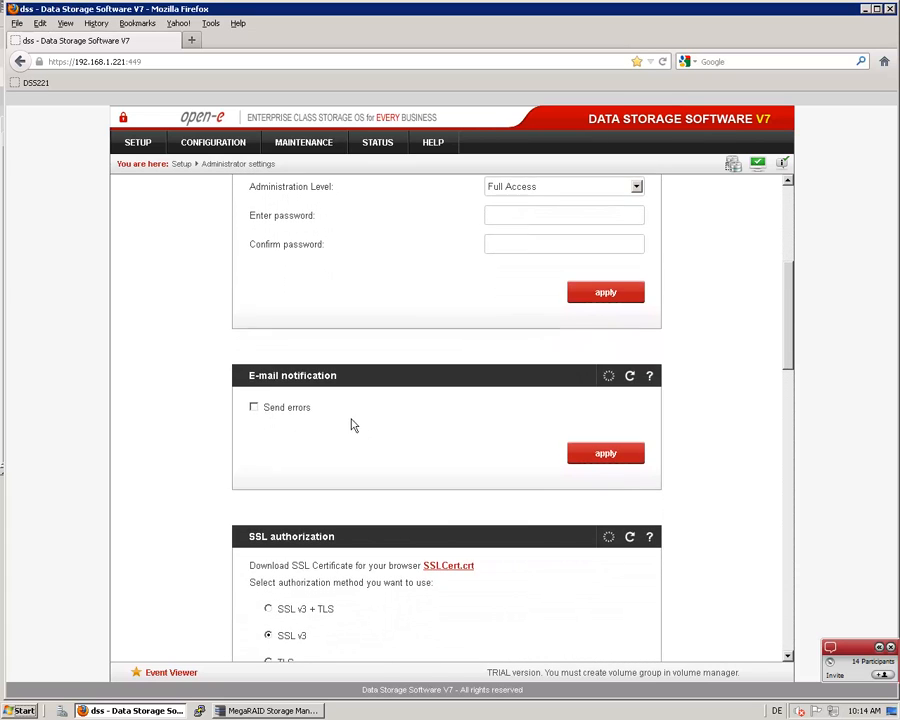
scroll(788, 310, "down", 2)
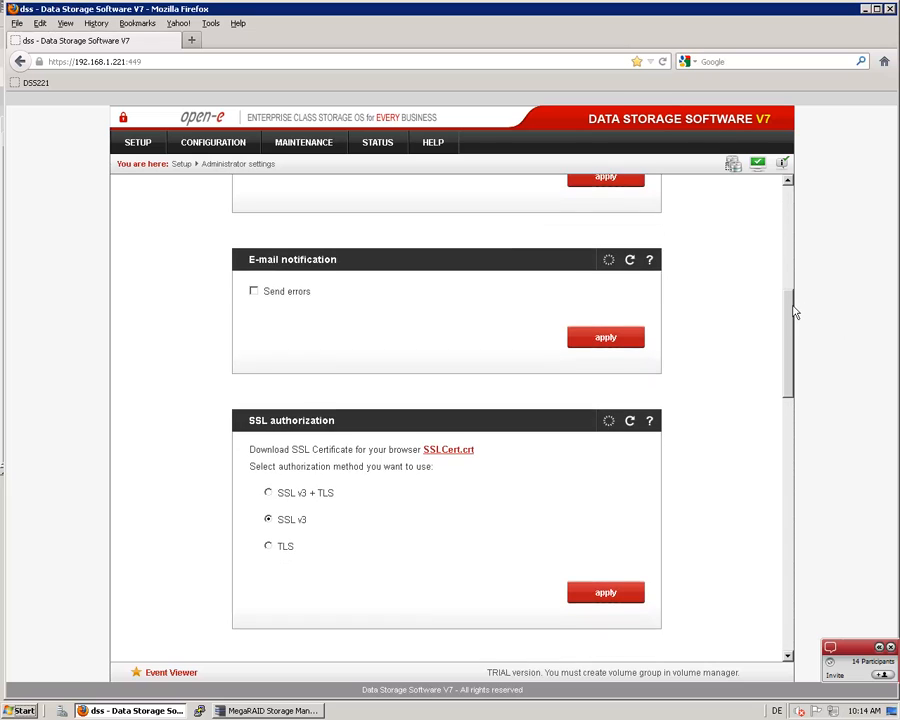
scroll(790, 294, "down", 2)
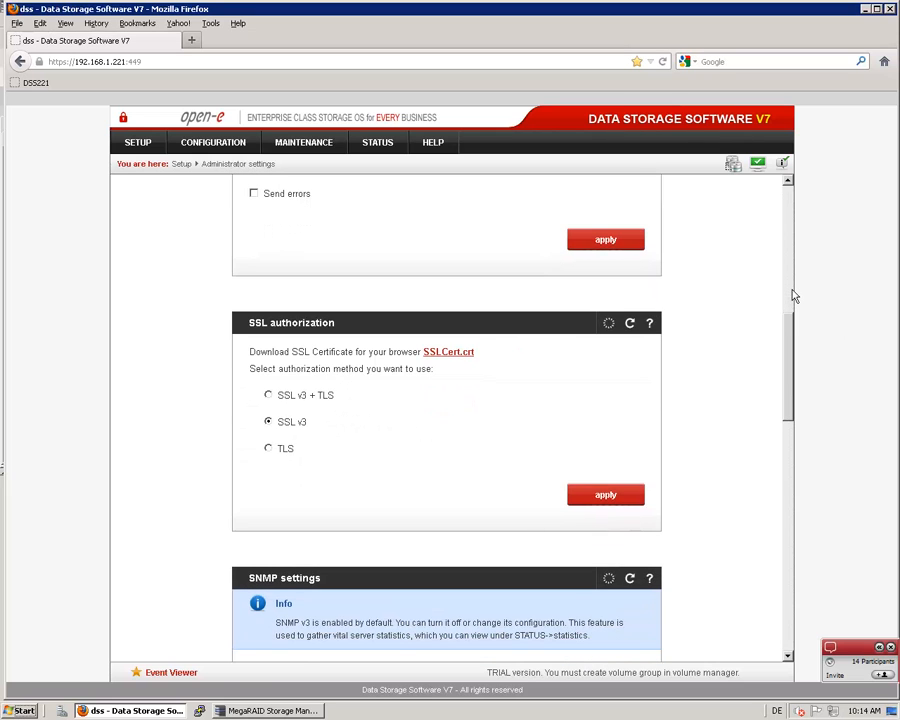
scroll(787, 257, "down", 2)
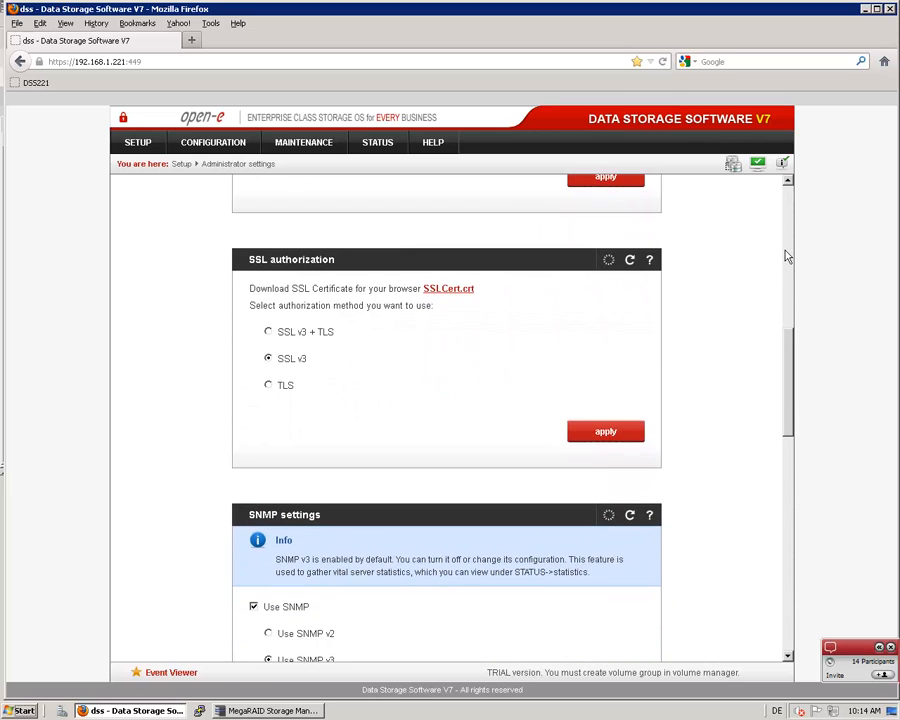
scroll(790, 269, "down", 2)
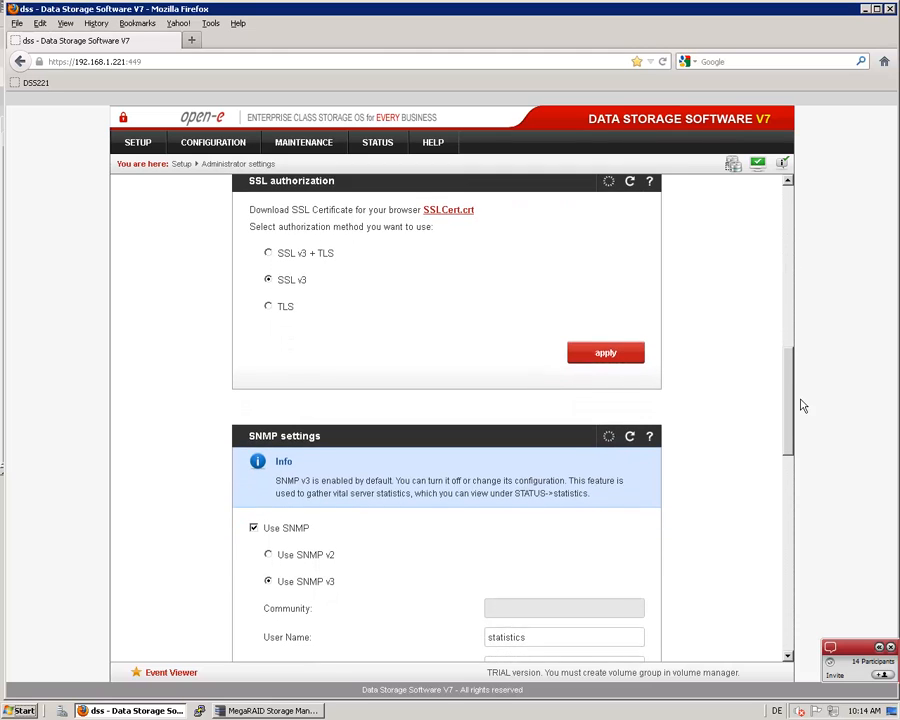
scroll(797, 268, "up", 10)
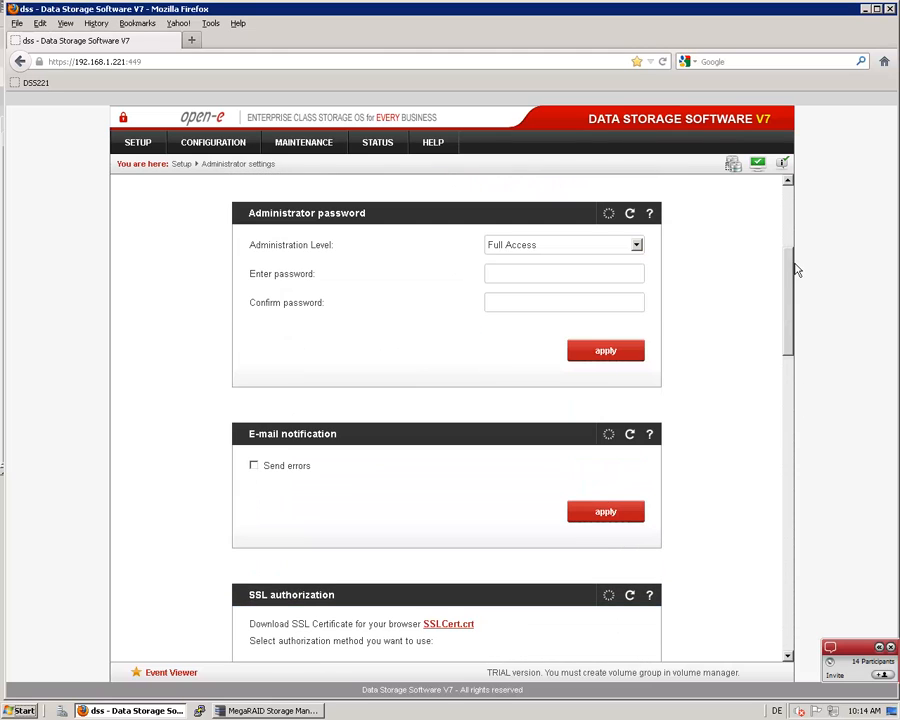
scroll(790, 290, "down", 2)
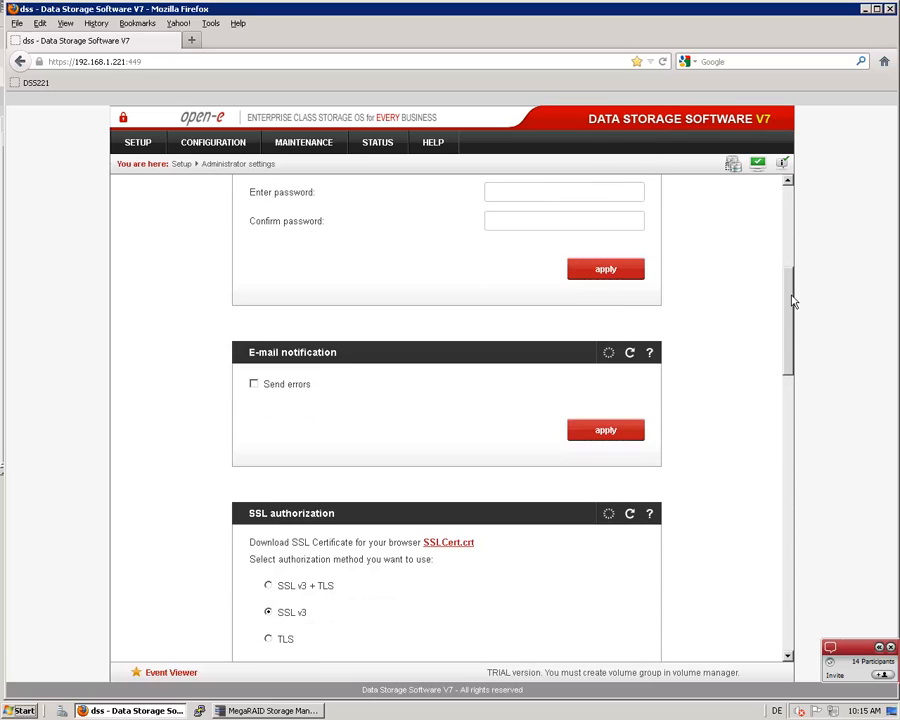
left_click(254, 385)
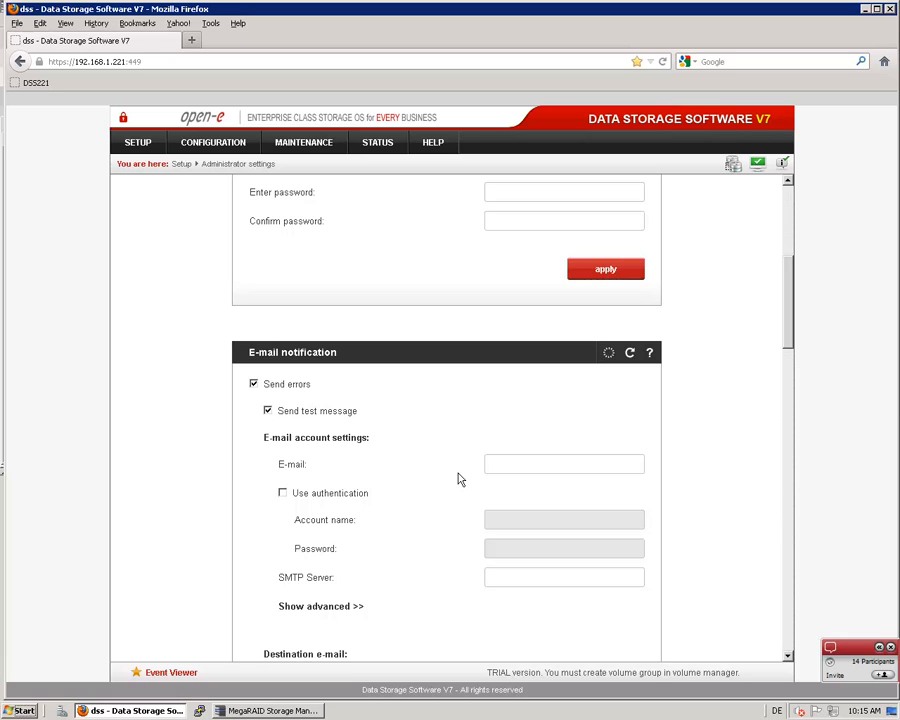
Switch back to MegaRAID Storage Manager and check the alert delivery methods for the Fatal severity without changing them
left_click(285, 711)
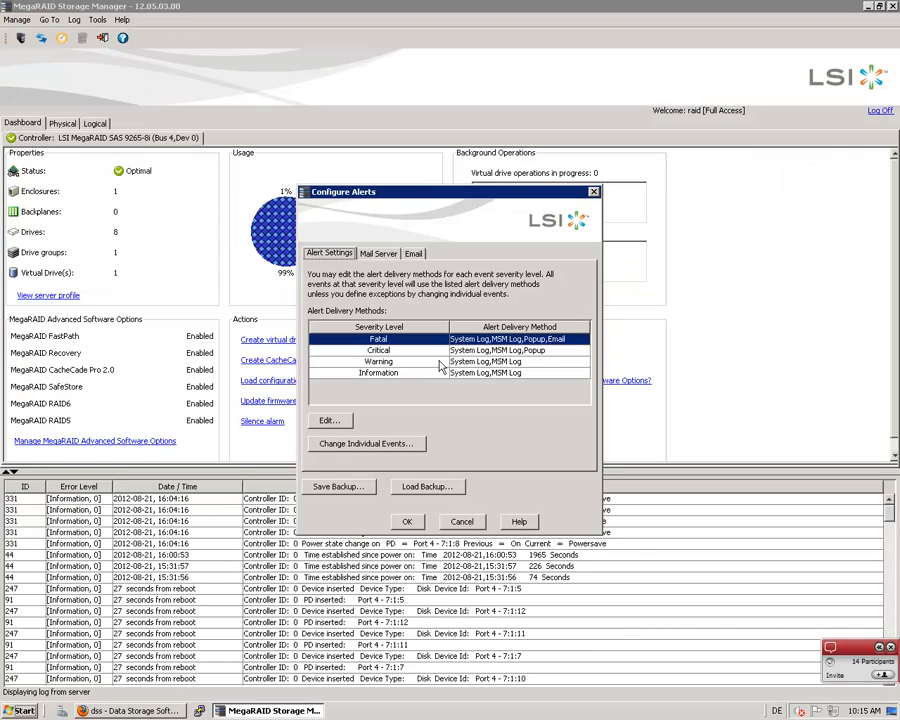
left_click(330, 421)
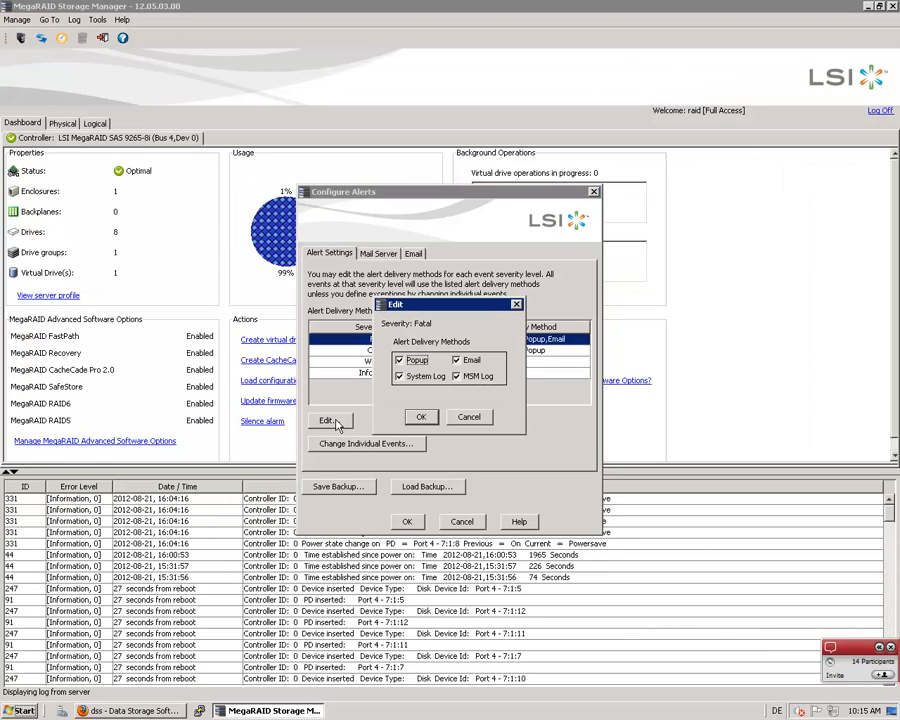
left_click(468, 419)
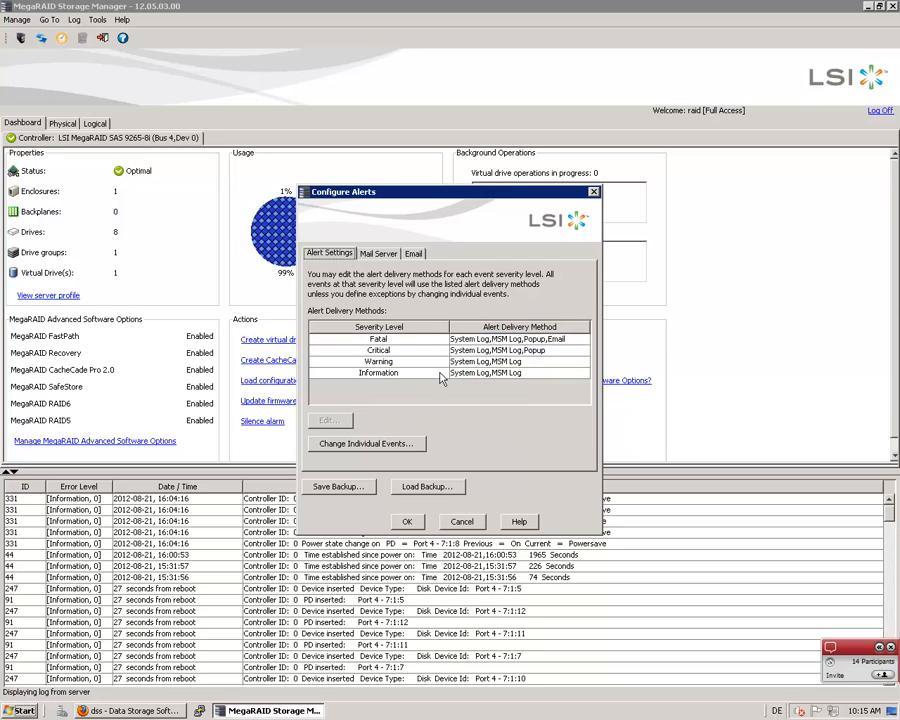
Review the individual events and the delivery methods of event 379, and close the alert configuration without saving
left_click(364, 446)
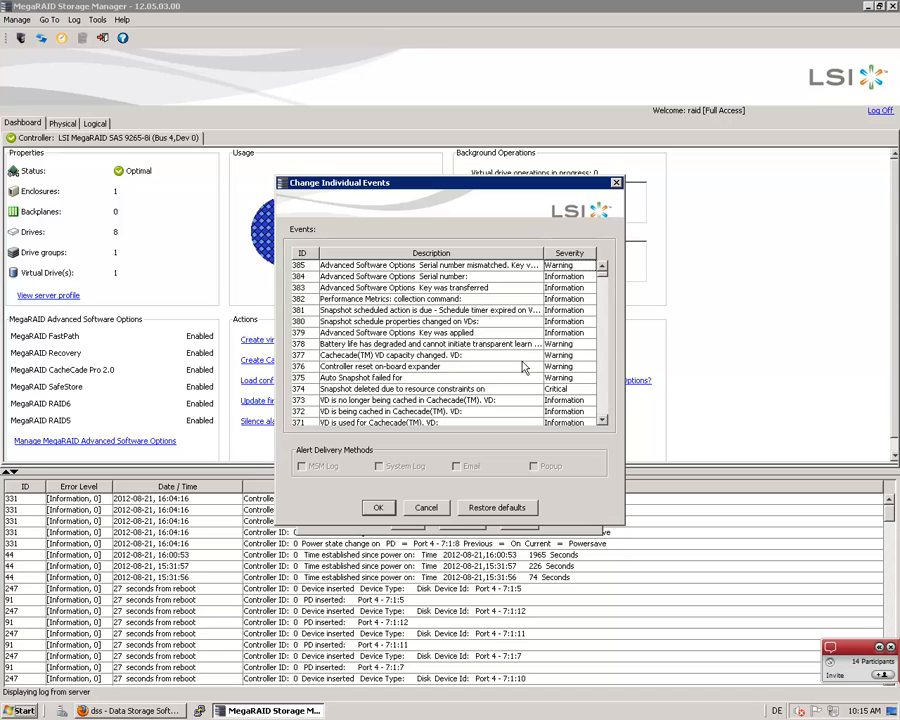
left_click(473, 333)
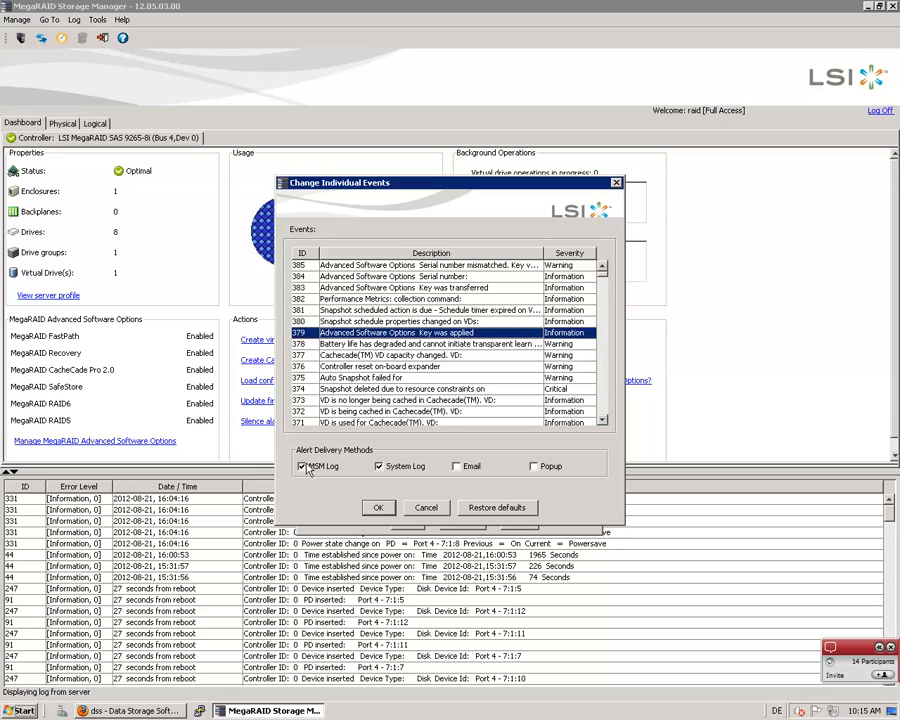
left_click(425, 507)
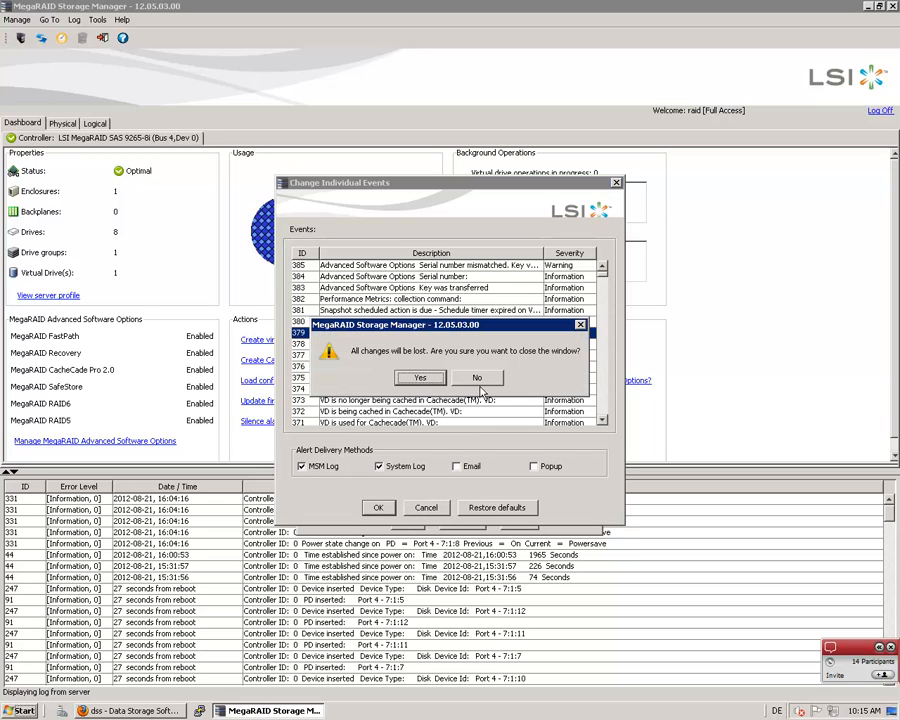
left_click(478, 380)
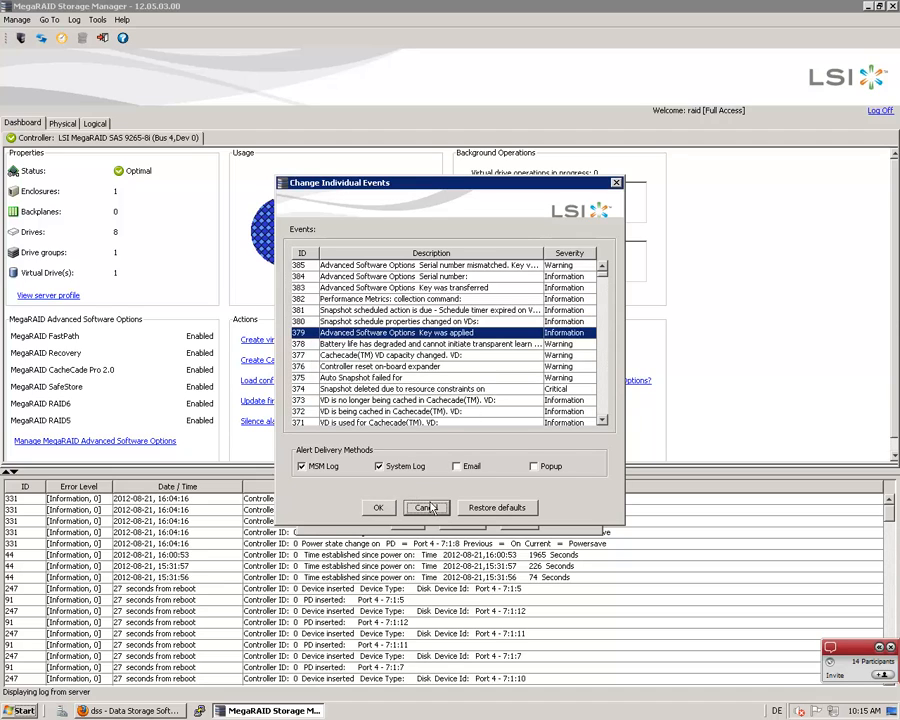
left_click(426, 507)
left_click(418, 374)
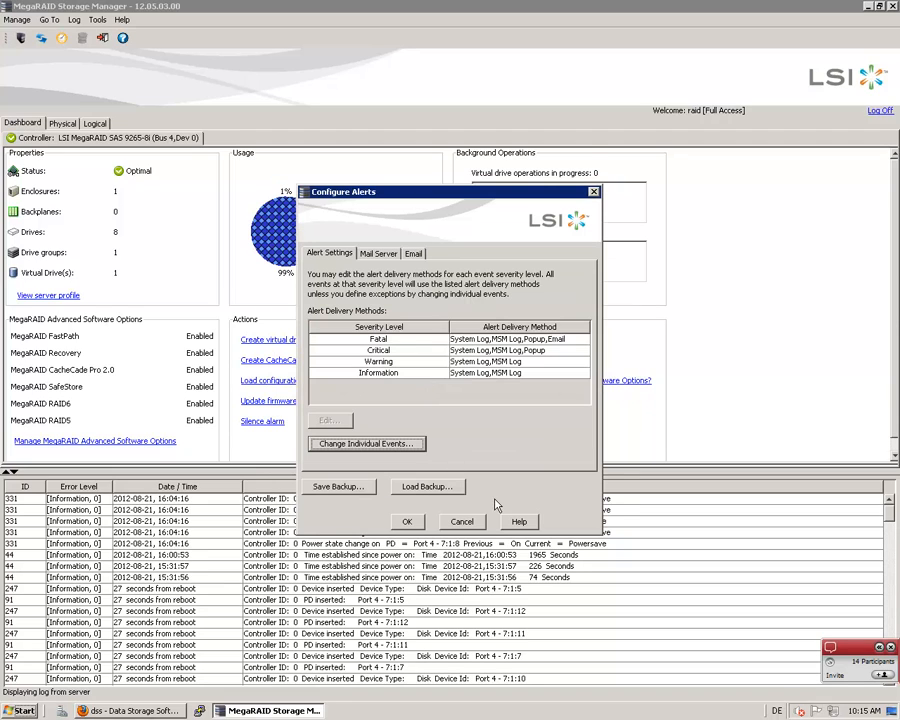
left_click(461, 521)
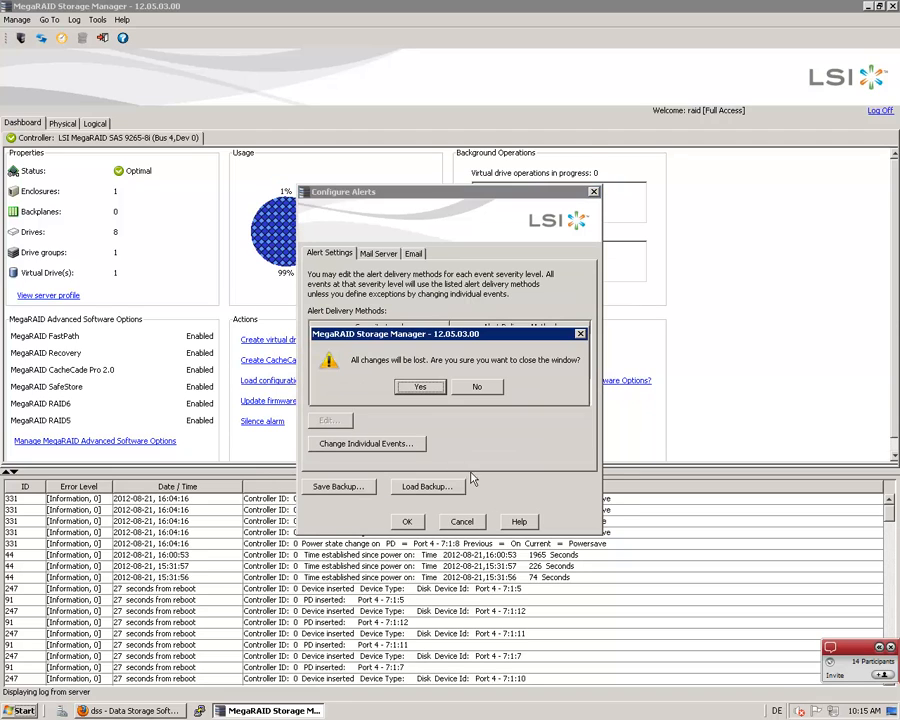
left_click(420, 388)
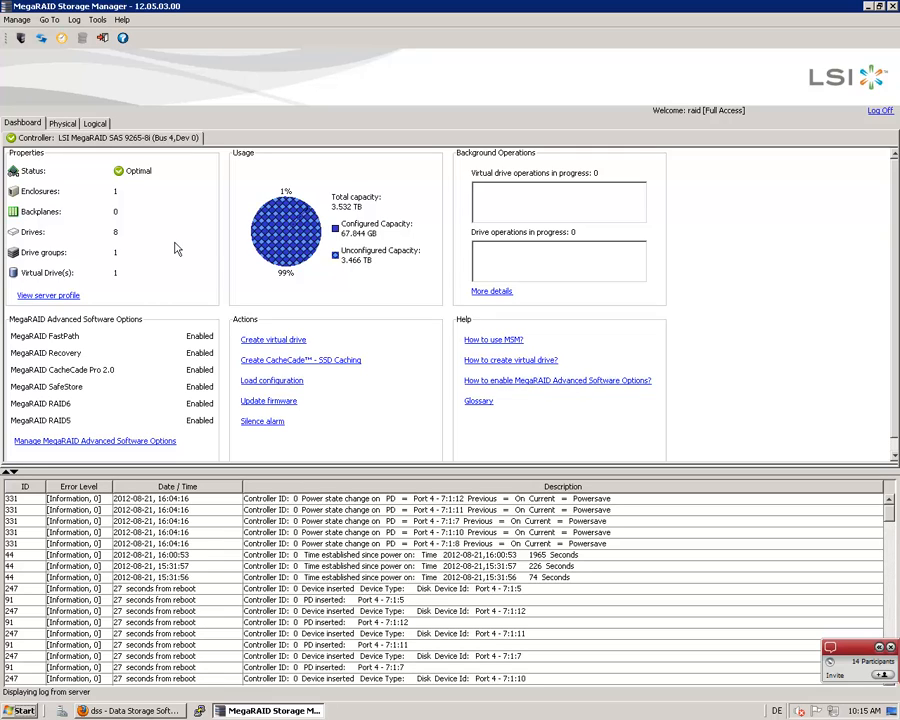
Start creating a virtual drive in Advanced mode and choose RAID 5 as the drive group's RAID level
left_click(262, 343)
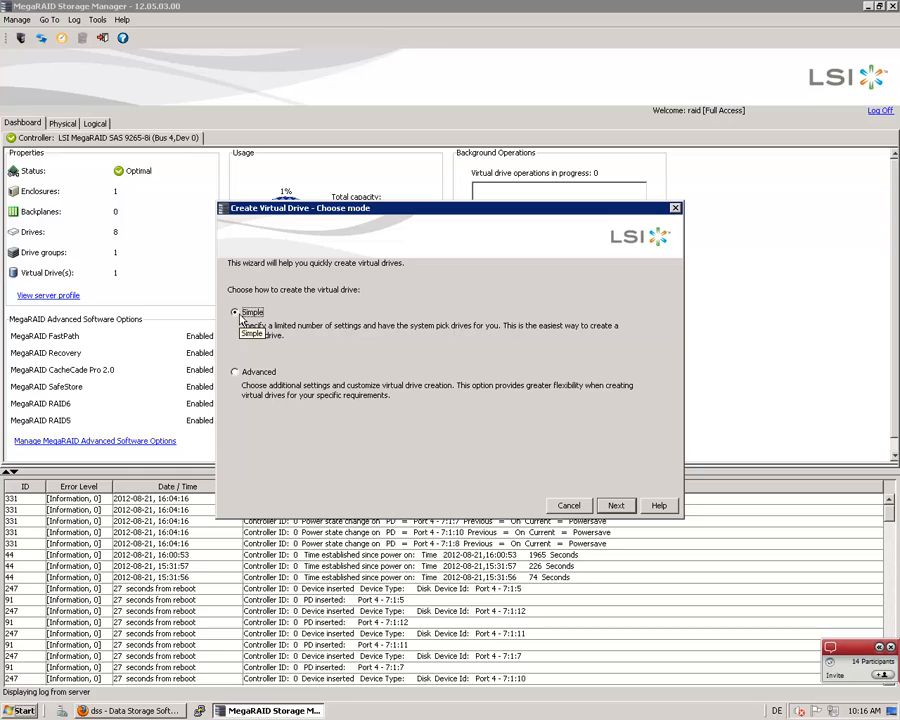
left_click(236, 374)
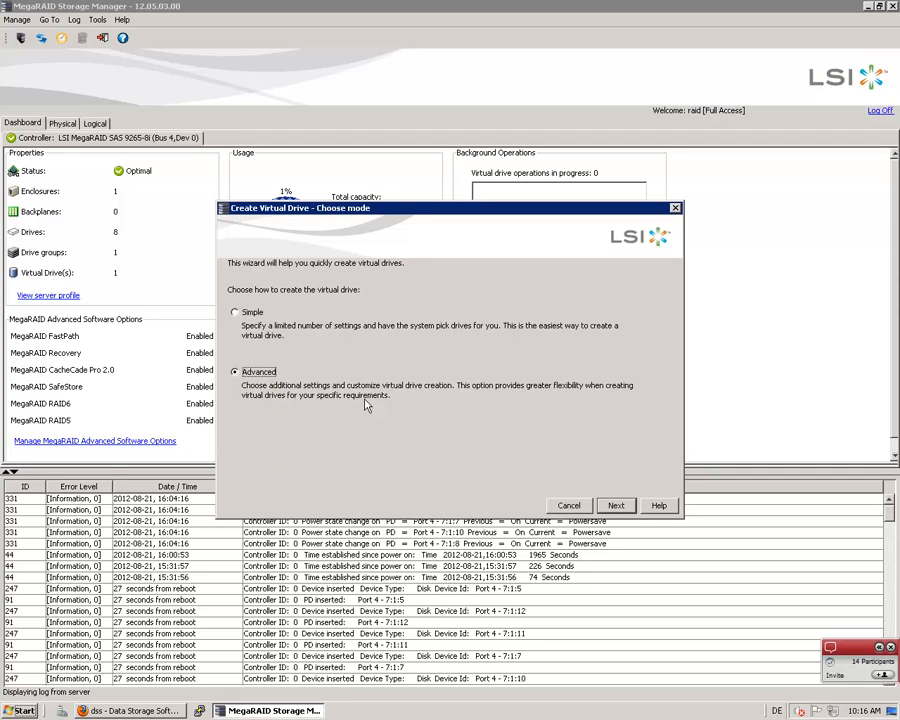
left_click(614, 507)
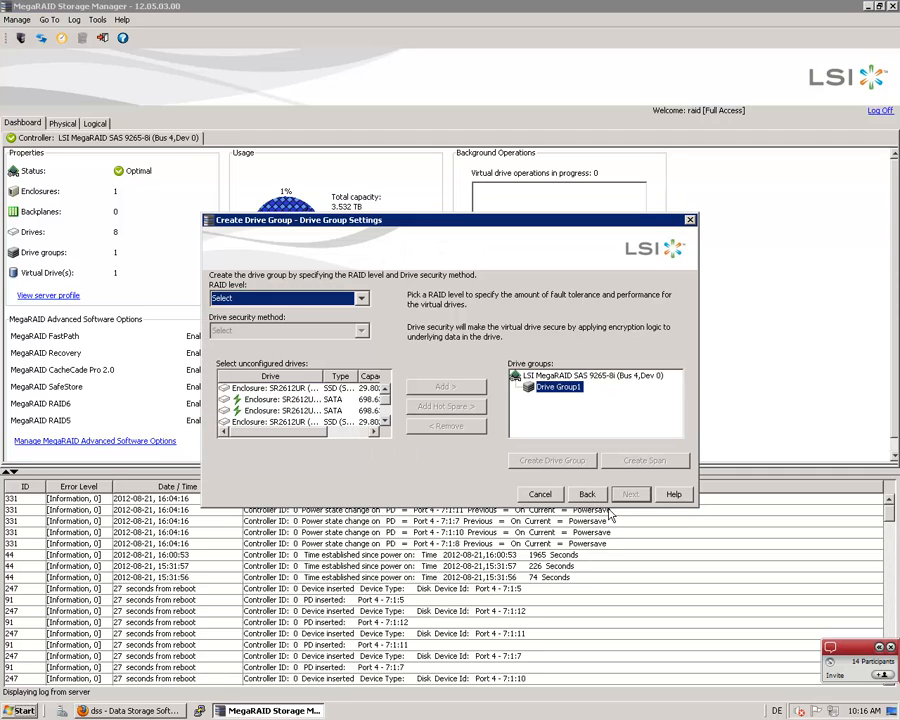
left_click(361, 299)
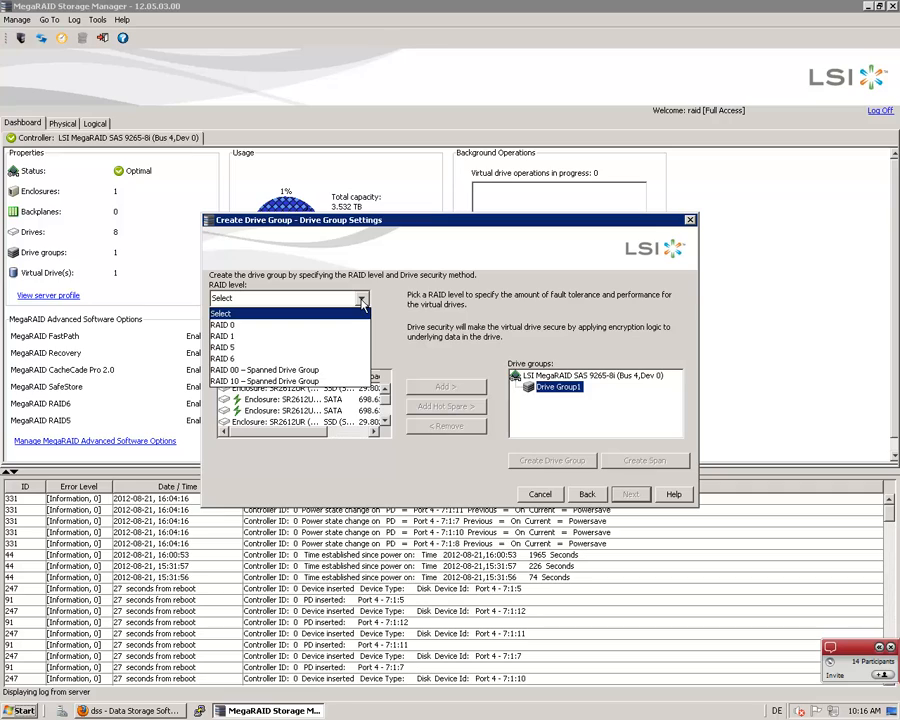
left_click(238, 348)
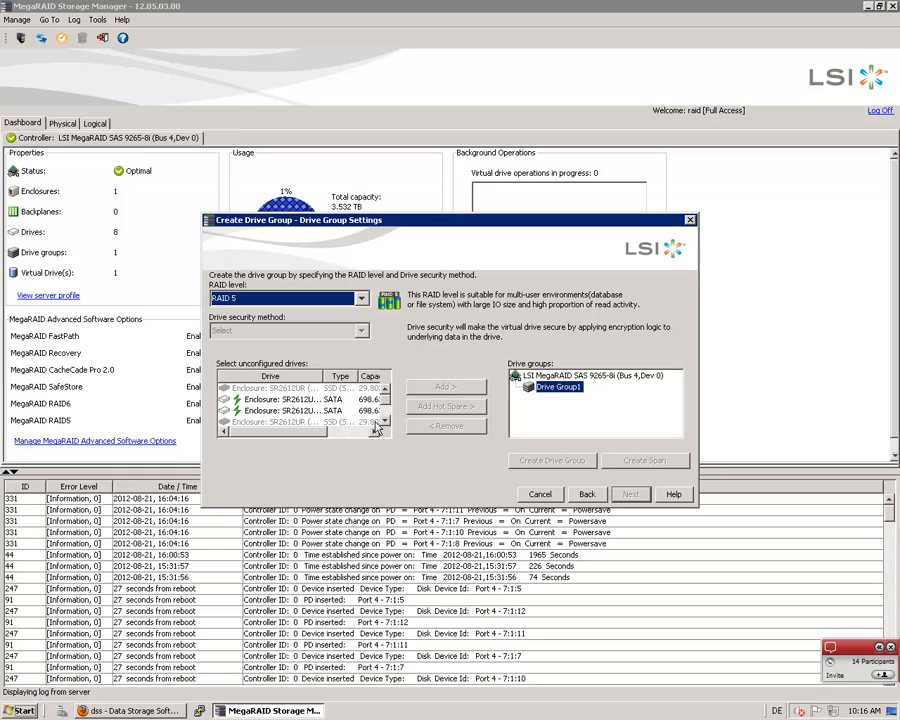
Add all five unconfigured SATA drives to Drive Group1 and create the RAID 5 drive group
left_click(296, 402)
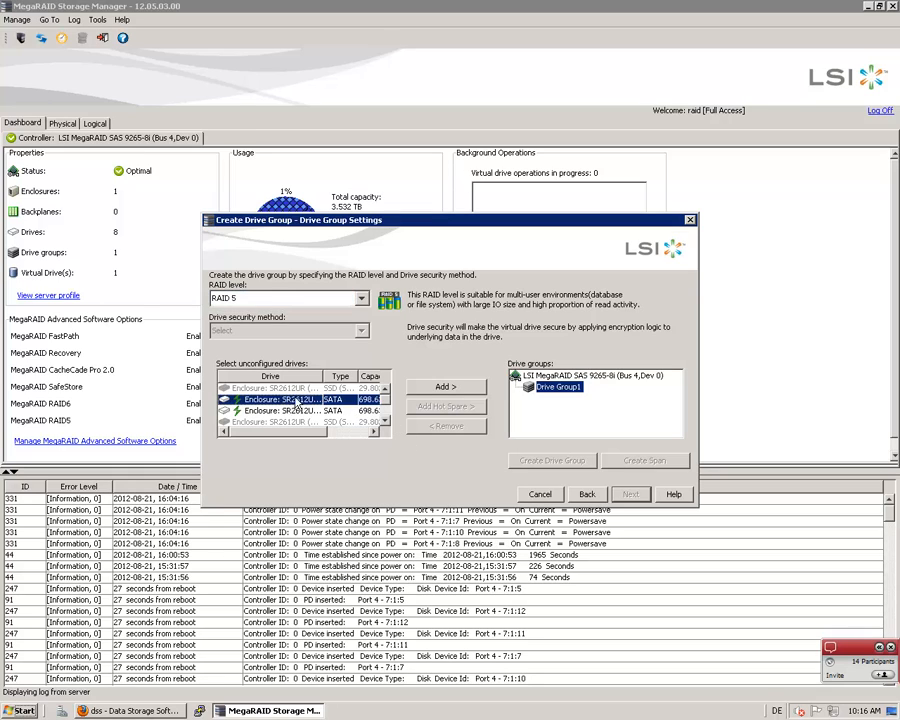
left_click(437, 388)
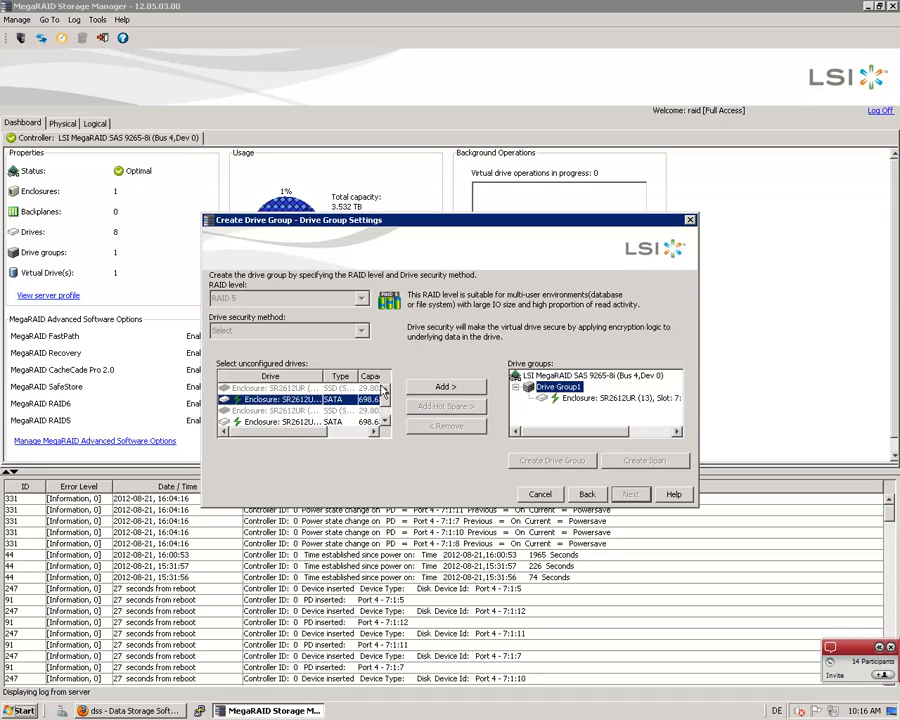
left_click(430, 390)
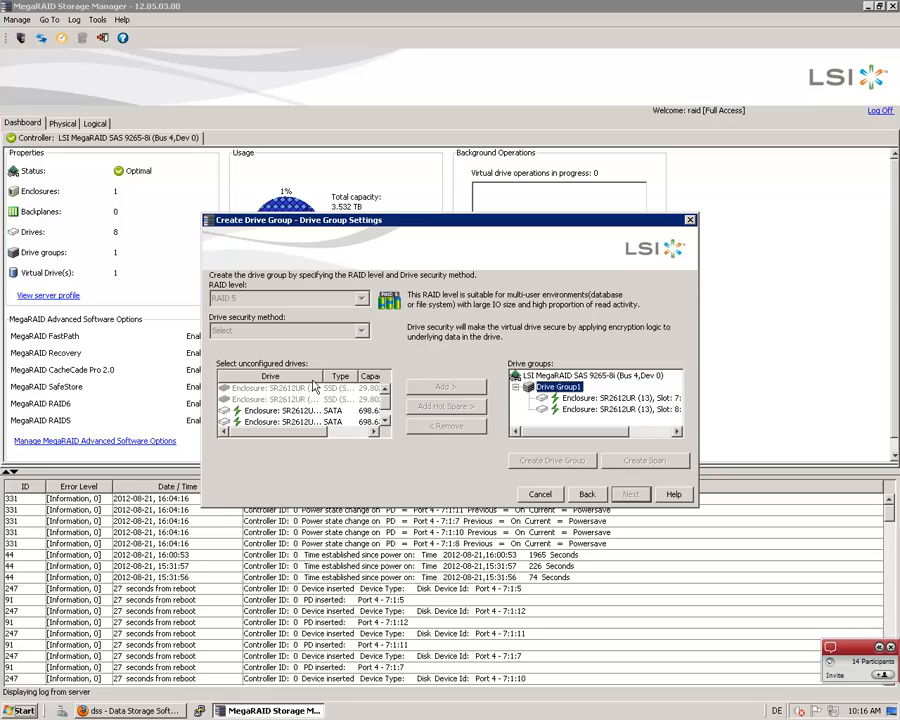
left_click(290, 410)
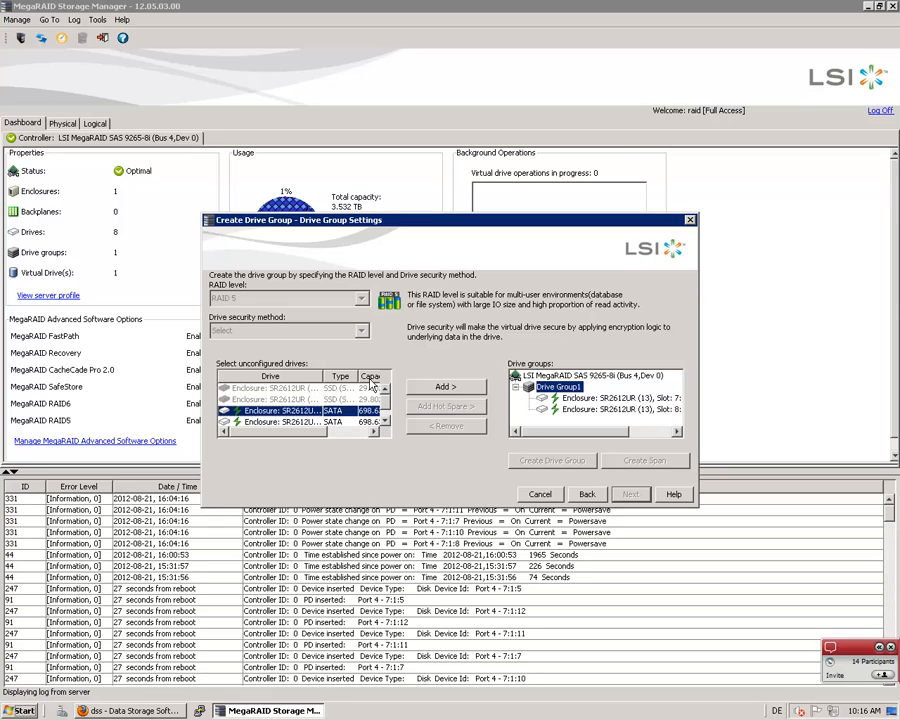
left_click(420, 389)
left_click(285, 411)
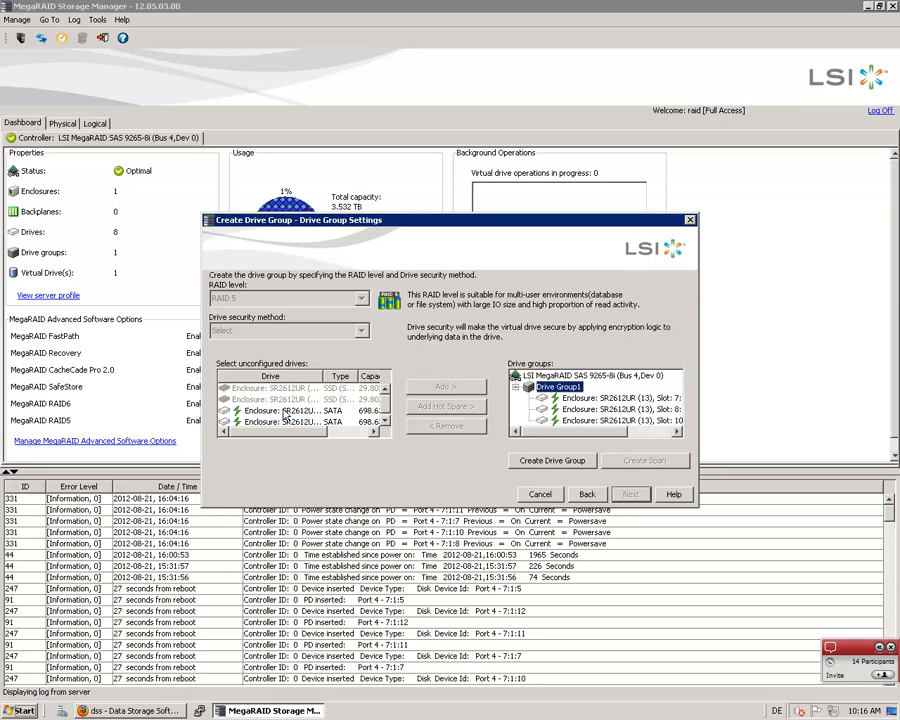
left_click(424, 389)
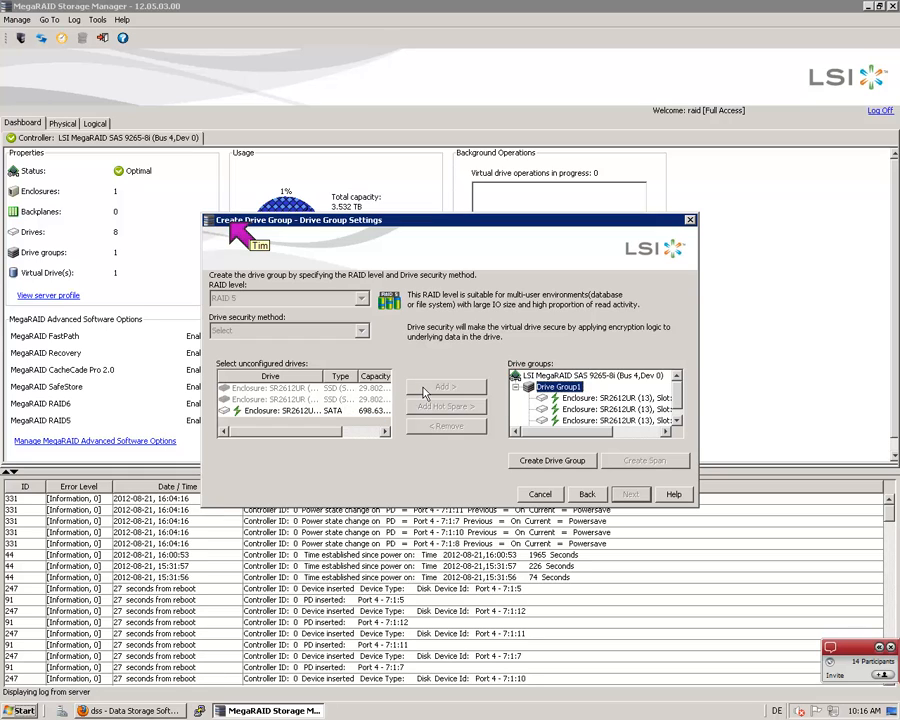
left_click(263, 417)
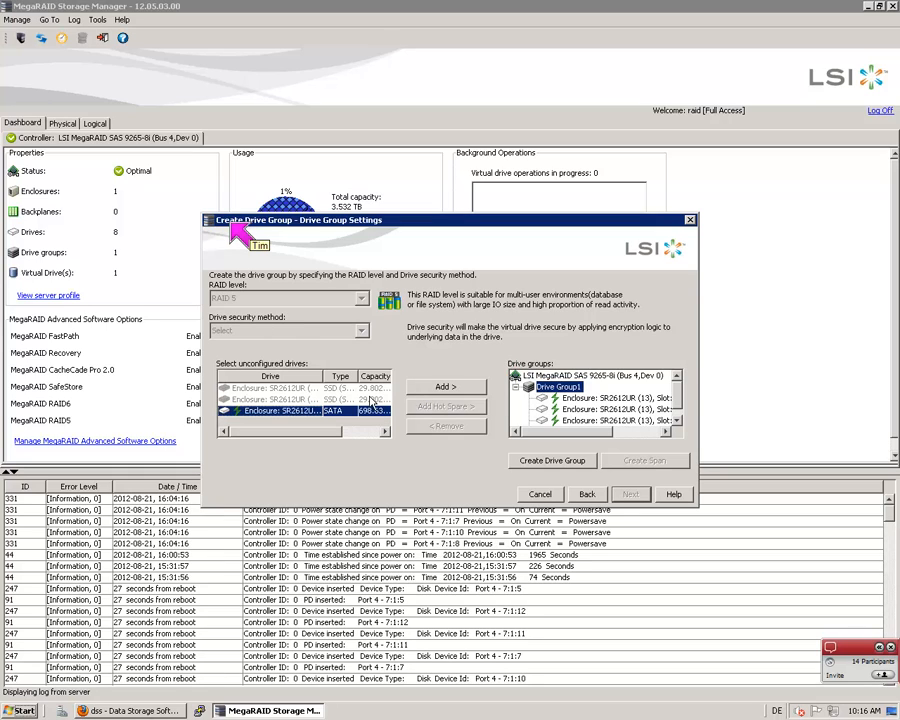
left_click(445, 386)
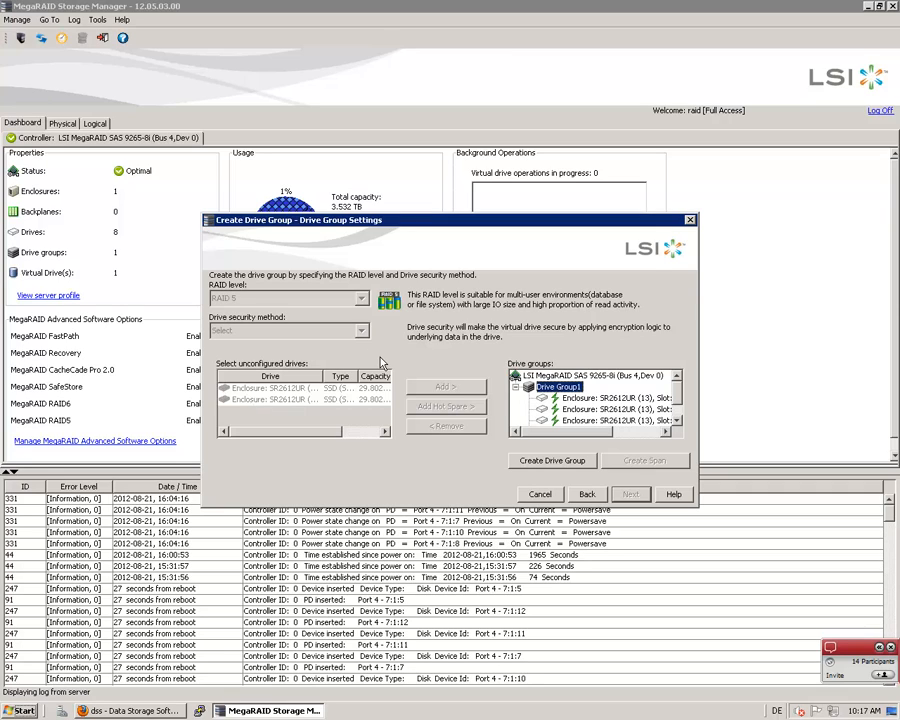
left_click(557, 472)
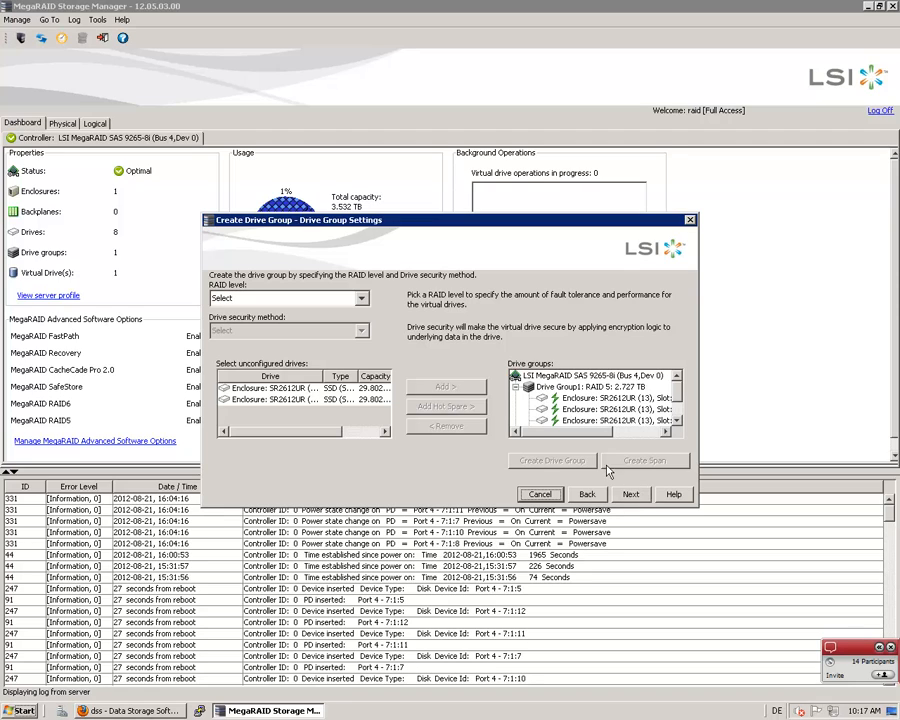
Proceed to the virtual drive settings and keep No Initialization, a 256 KB strip size and Always Read Ahead
left_click(631, 495)
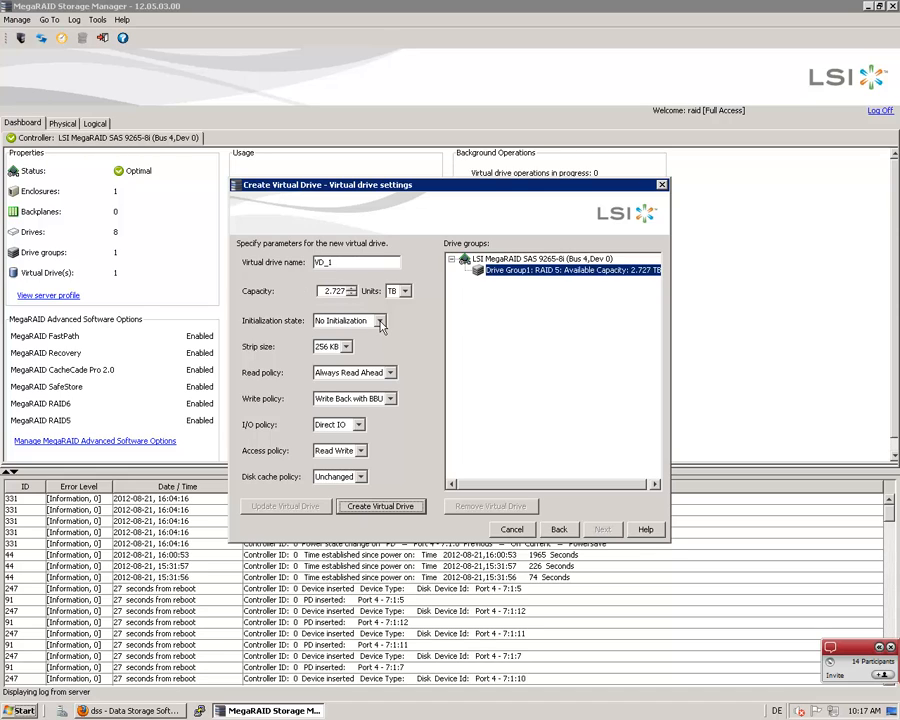
left_click(380, 322)
left_click(380, 322)
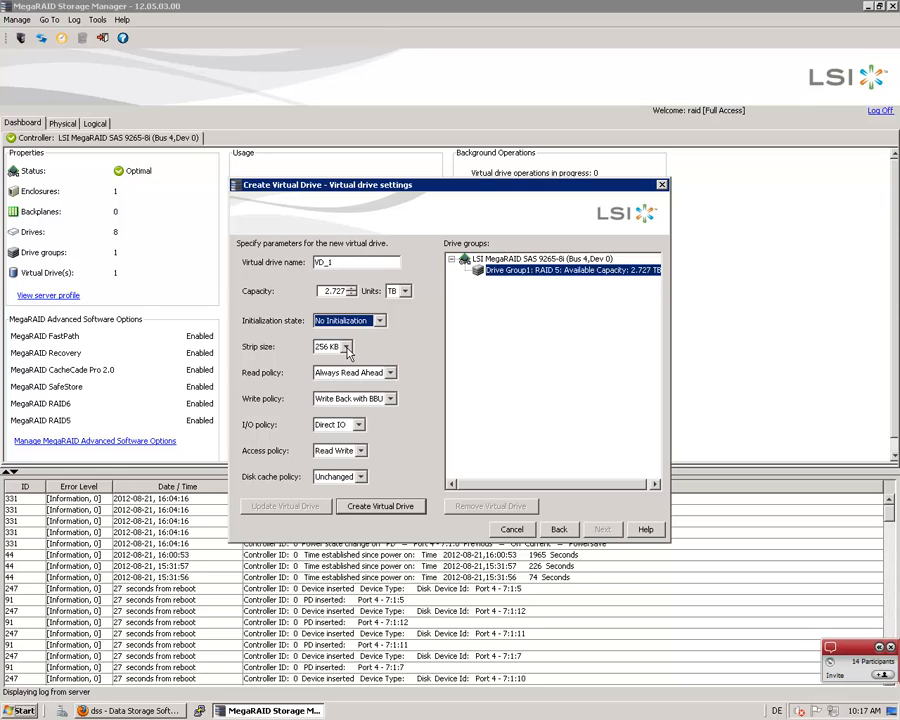
left_click(346, 347)
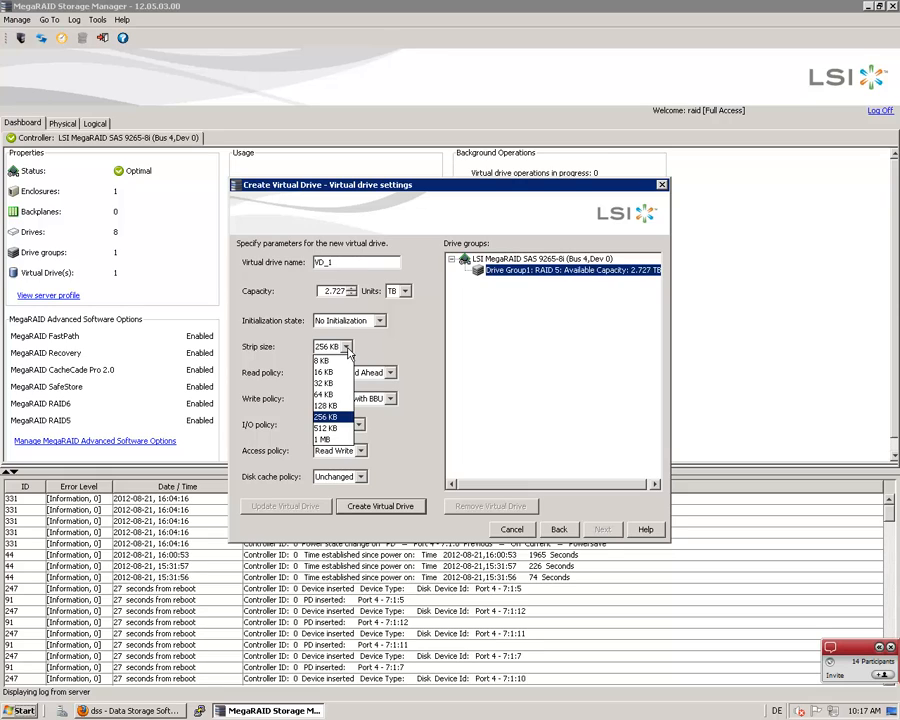
left_click(347, 348)
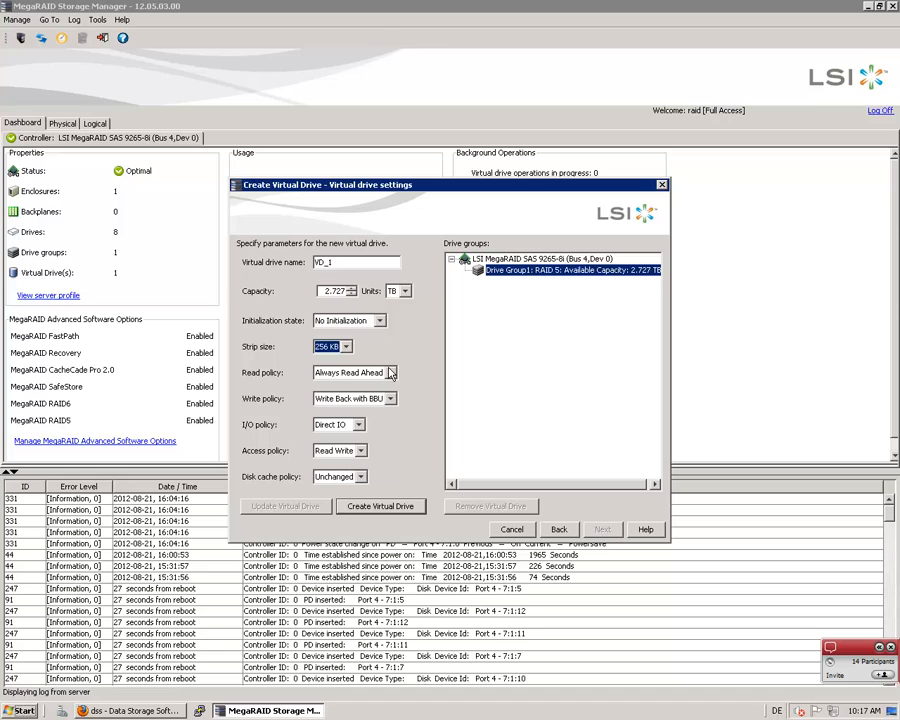
left_click(390, 372)
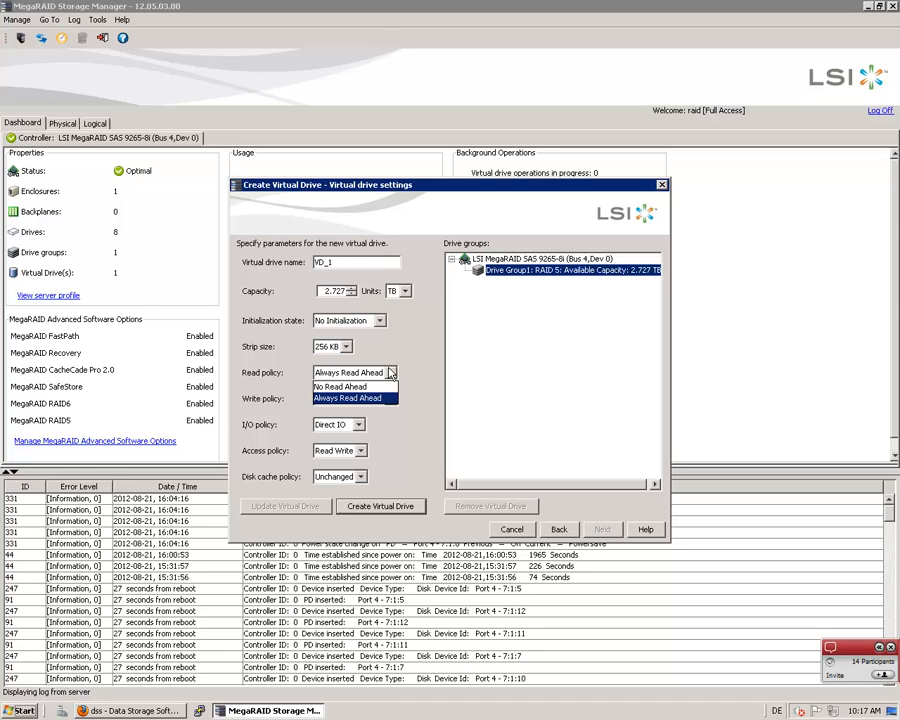
left_click(388, 397)
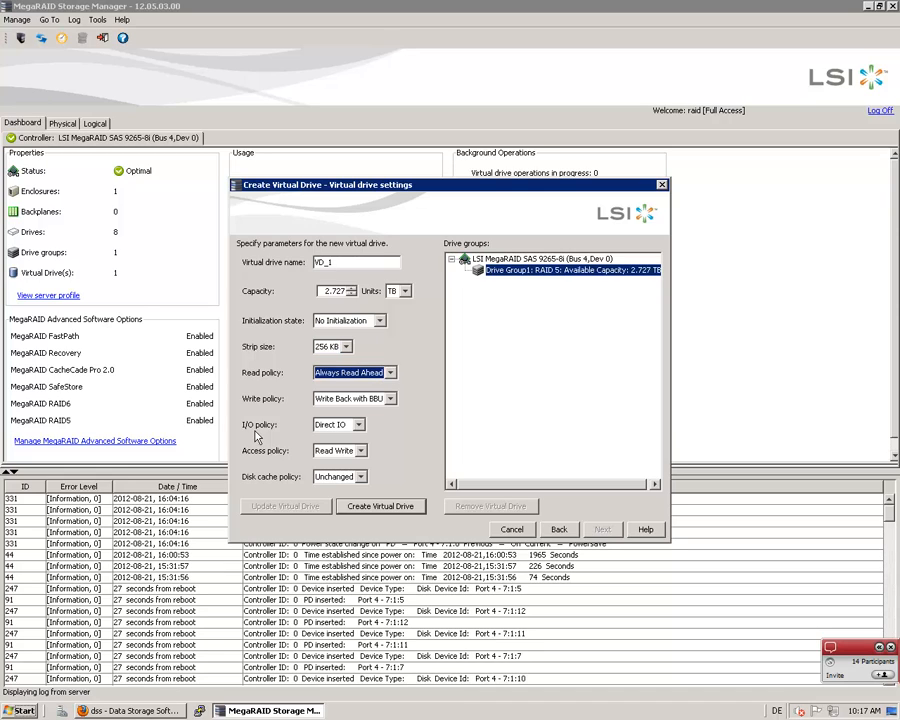
Set the write policy to Always Write Back, keeping Direct IO as I/O policy and Read Write as access policy
left_click(390, 401)
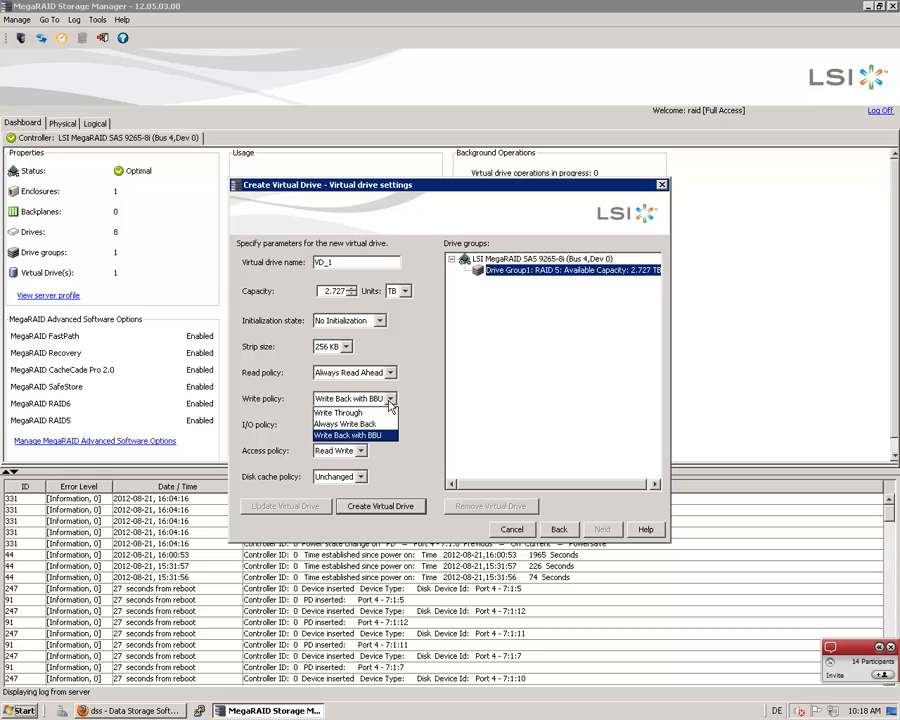
left_click(337, 424)
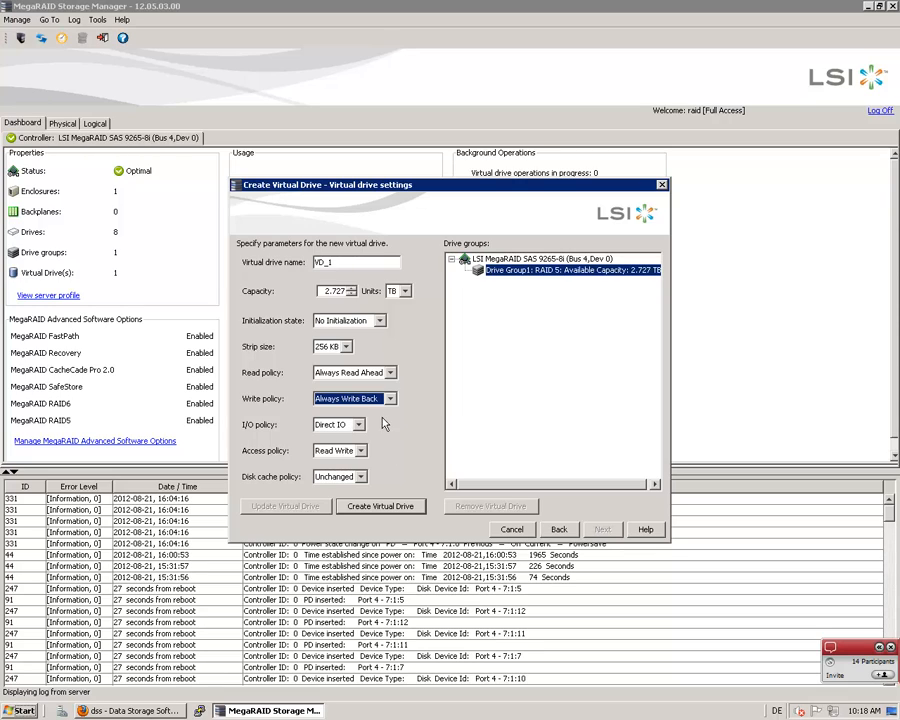
left_click(357, 426)
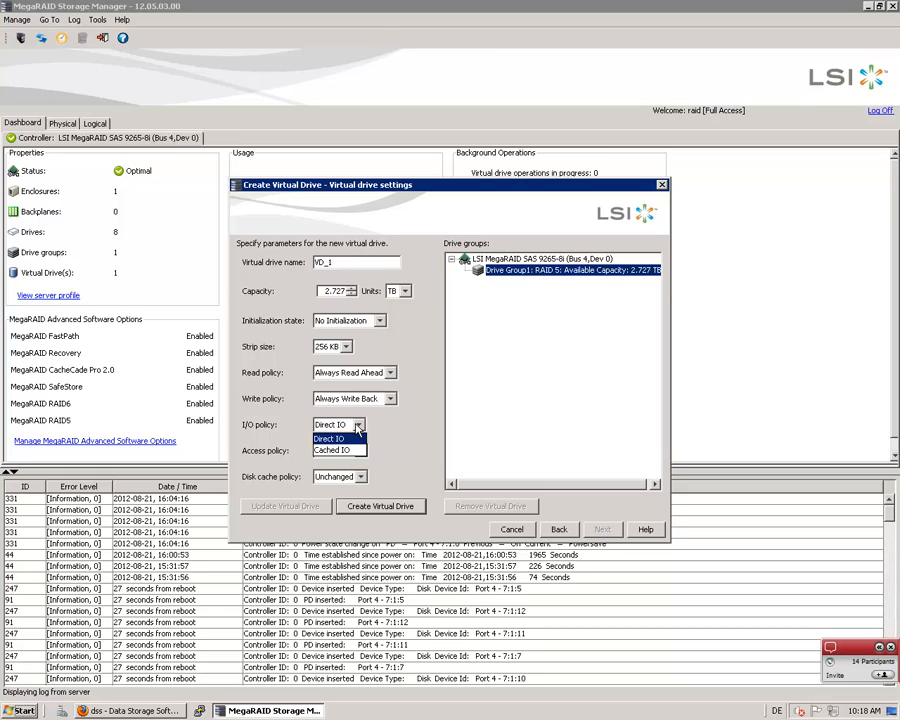
left_click(357, 426)
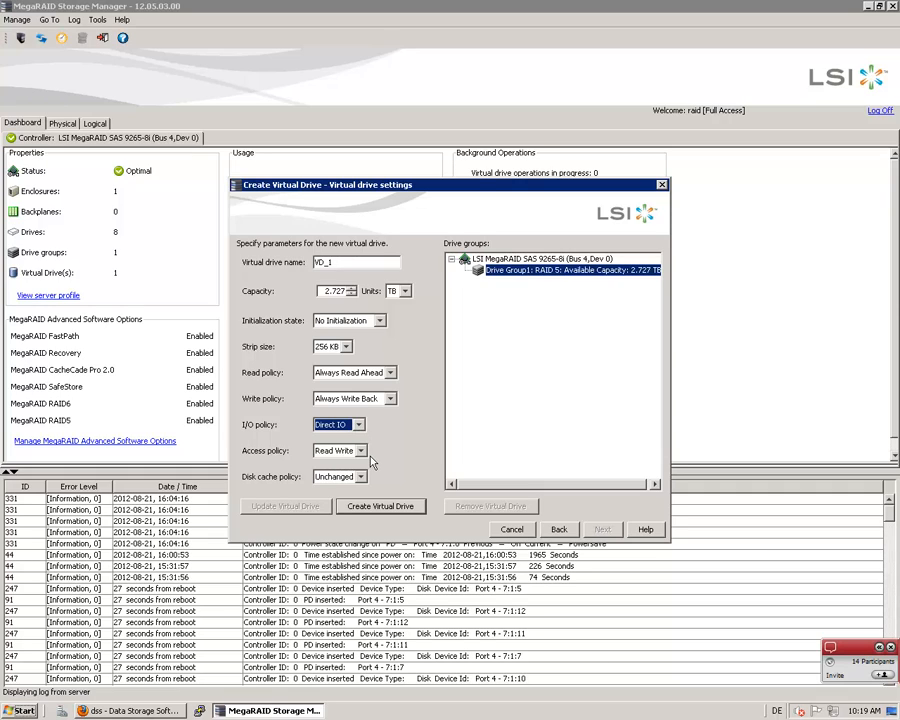
left_click(361, 451)
left_click(361, 451)
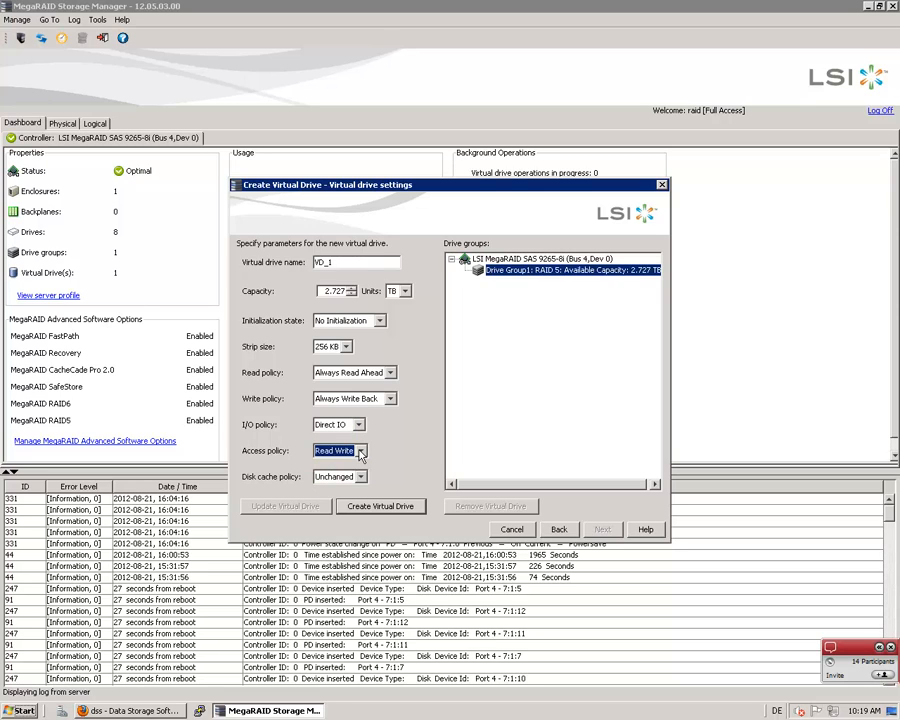
Set the disk cache policy to Enabled and create virtual drive VD_1, accepting Always Write Back mode
left_click(363, 478)
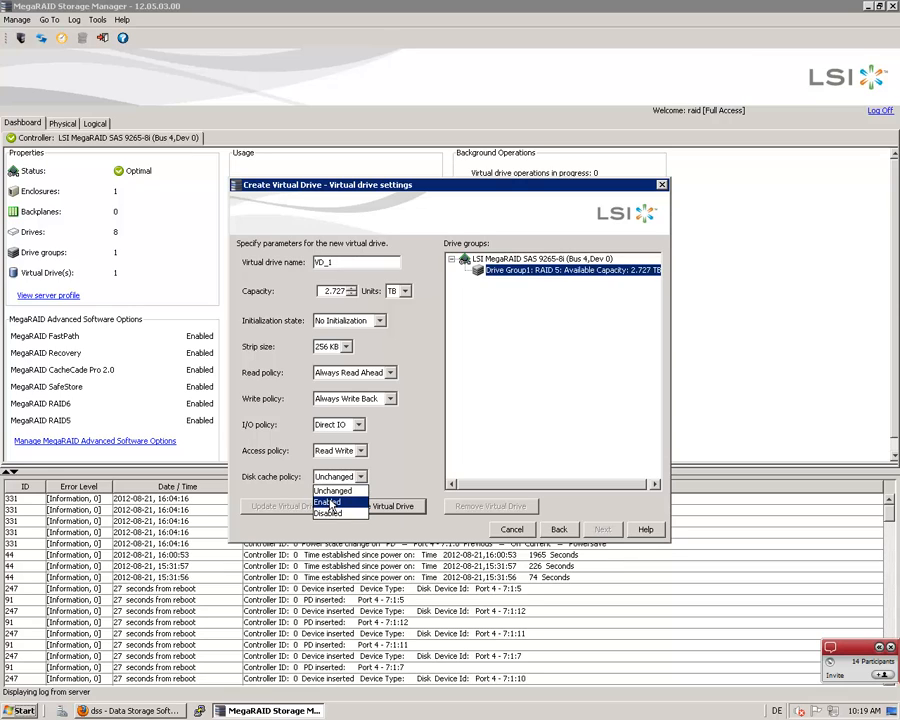
left_click(330, 502)
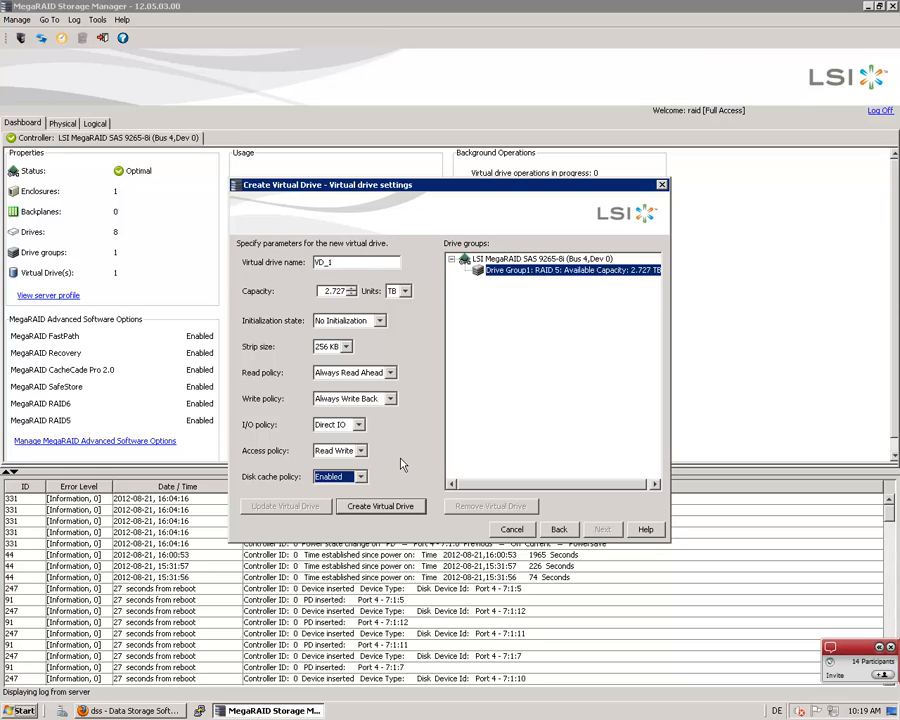
left_click(380, 506)
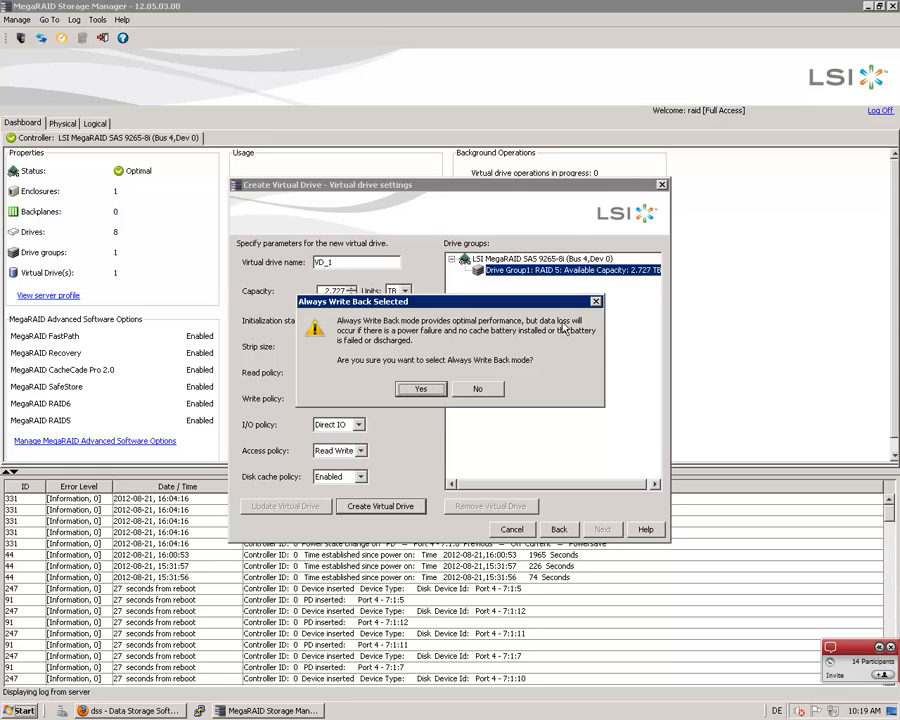
left_click(419, 389)
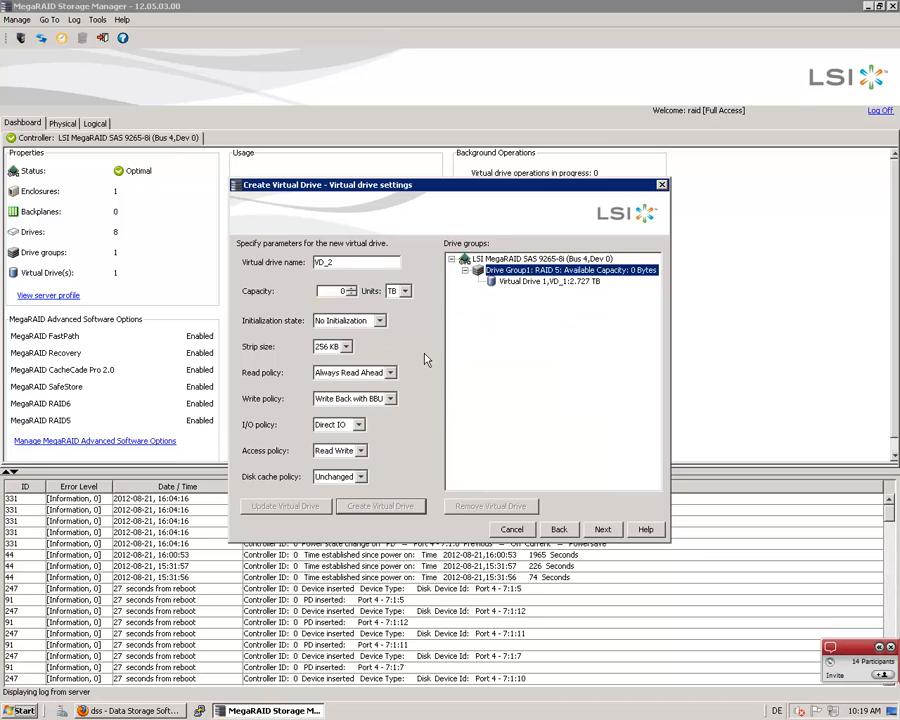
Finish creating the RAID 5 virtual drive from the summary and enable SSD caching on VD_1
left_click(603, 530)
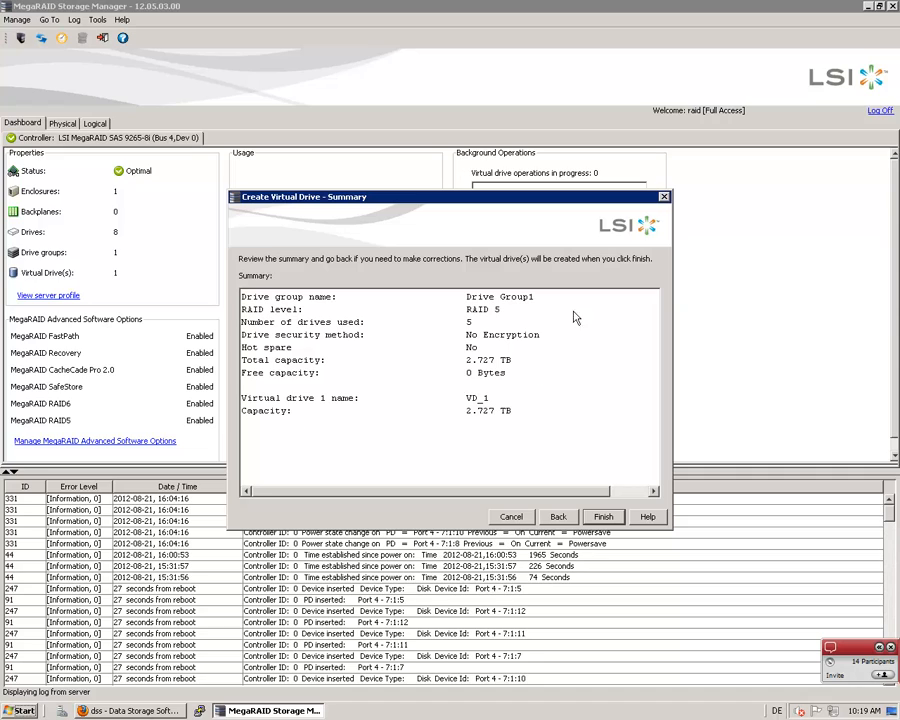
left_click(619, 517)
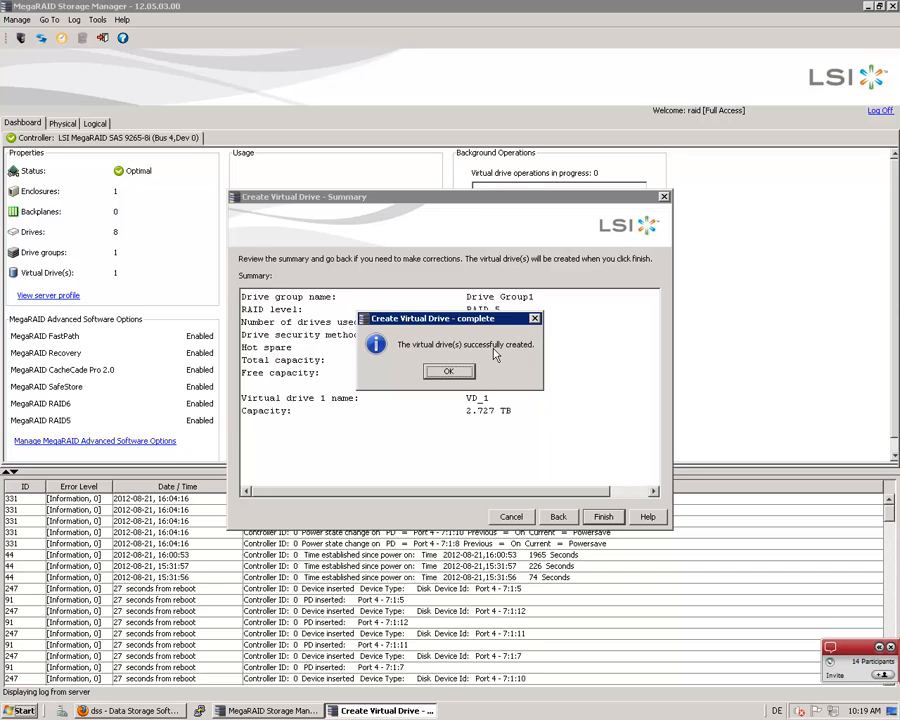
left_click(466, 375)
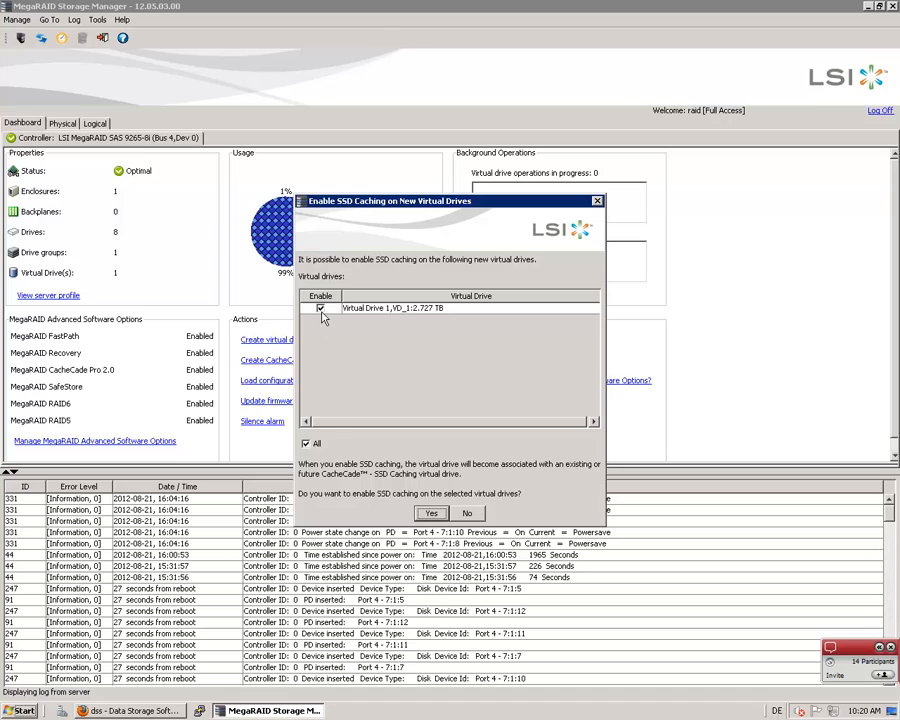
left_click(321, 310)
left_click(321, 310)
left_click(429, 514)
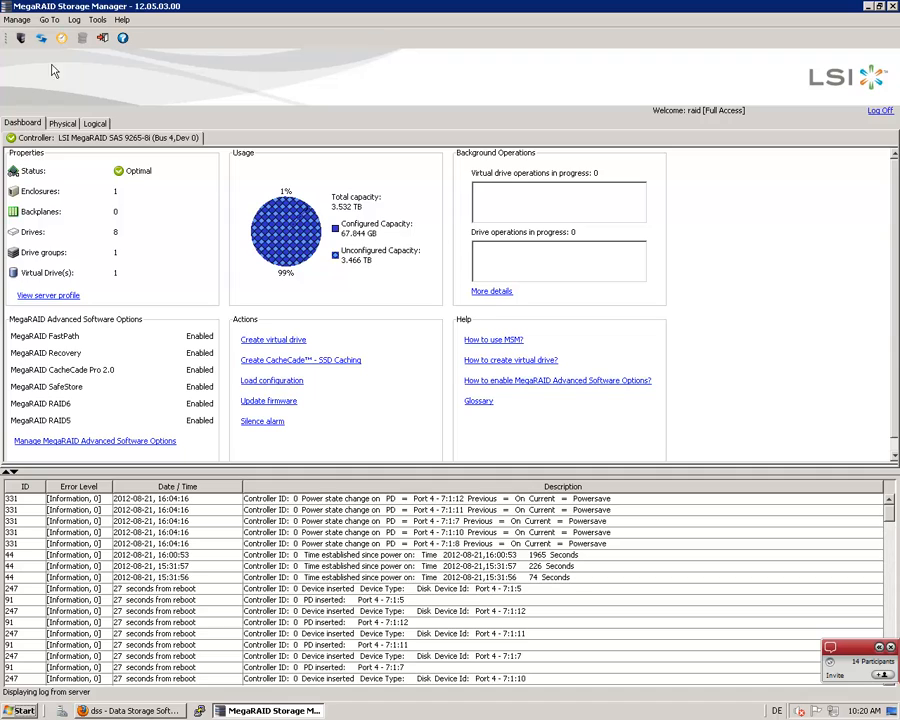
Refresh the logical view, examine the properties of virtual drive VD_1, and return to the refreshed dashboard
left_click(94, 122)
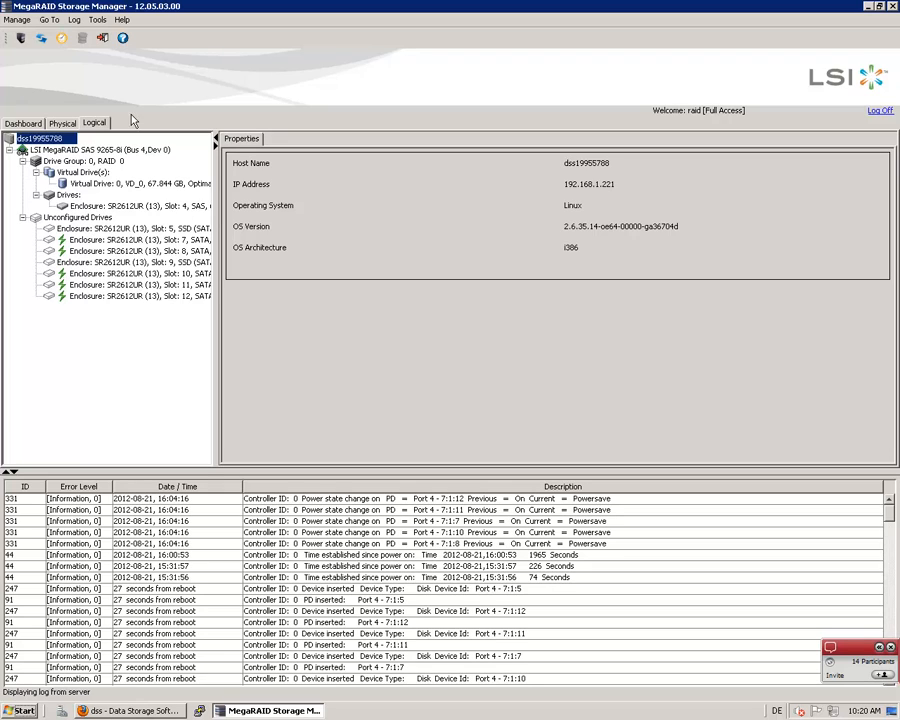
left_click(43, 40)
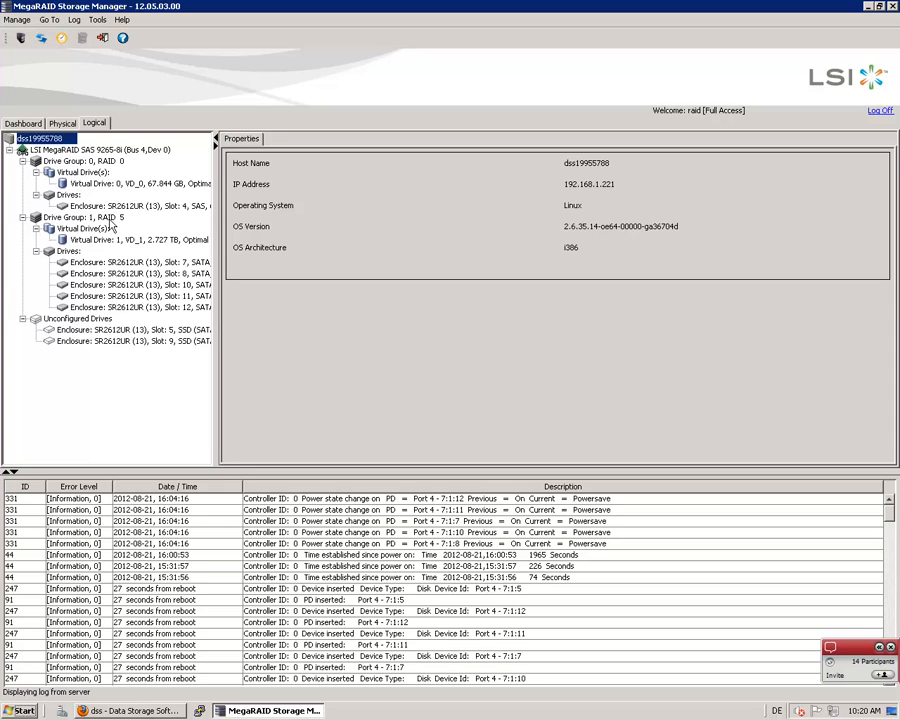
left_click(106, 241)
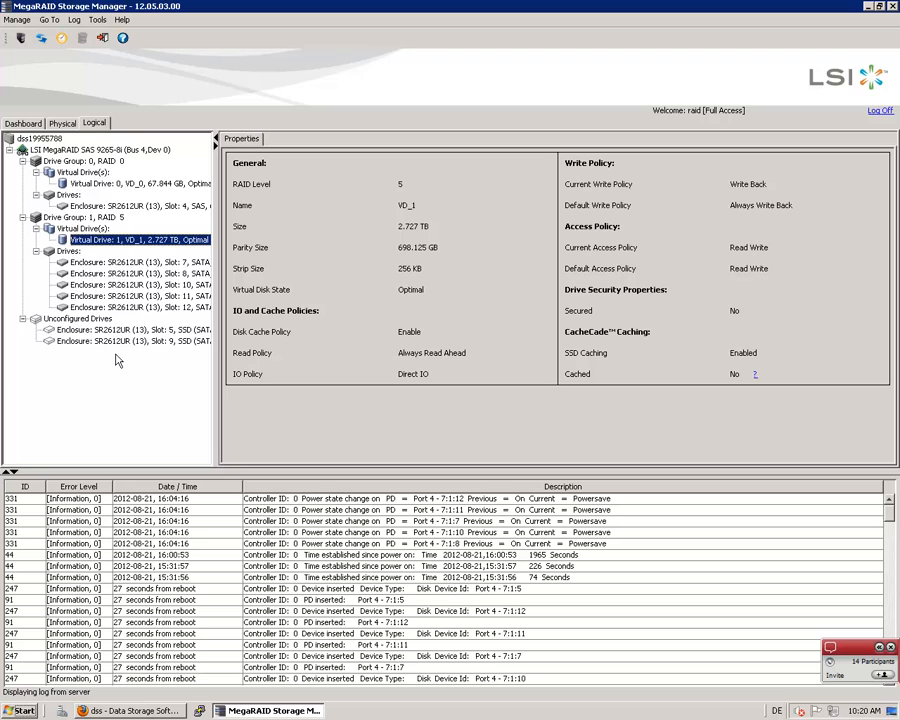
left_click(20, 124)
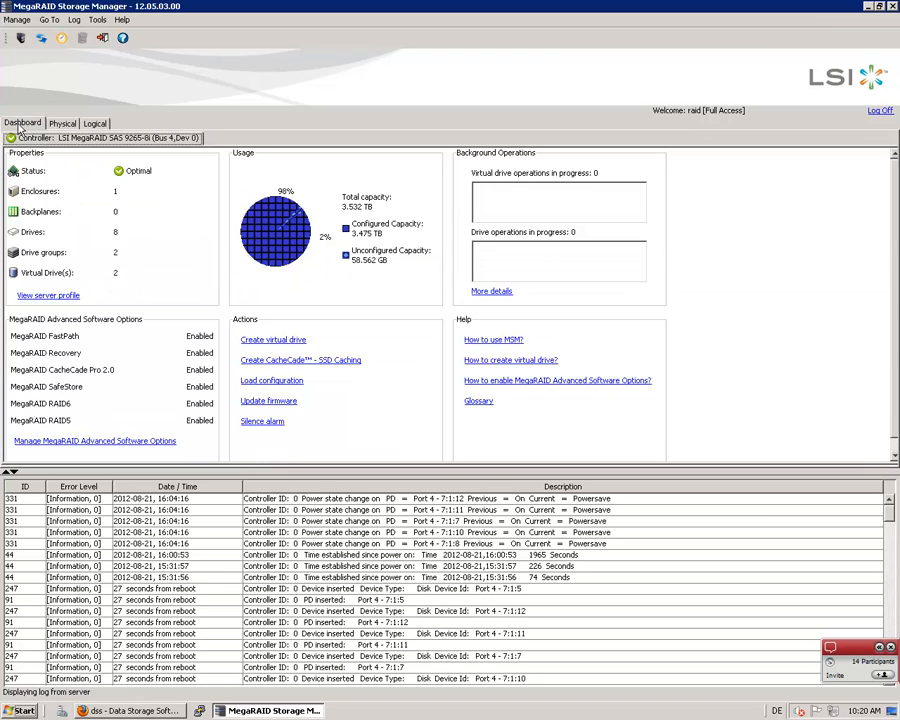
left_click(42, 39)
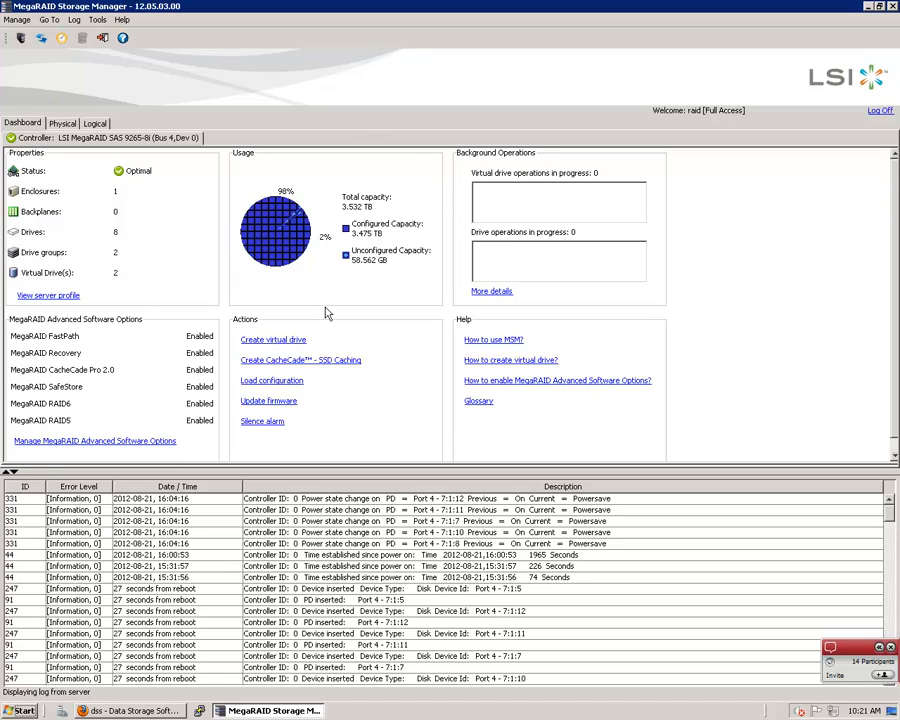
Create a RAID 1 CacheCade SSD Caching drive group from both unconfigured SSD drives
left_click(289, 362)
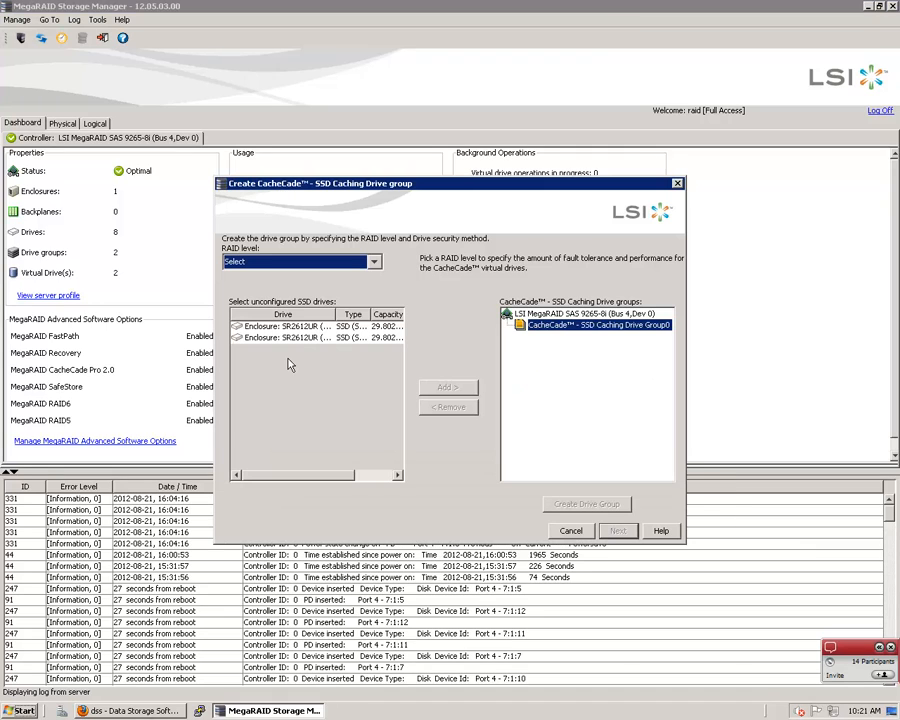
left_click(375, 262)
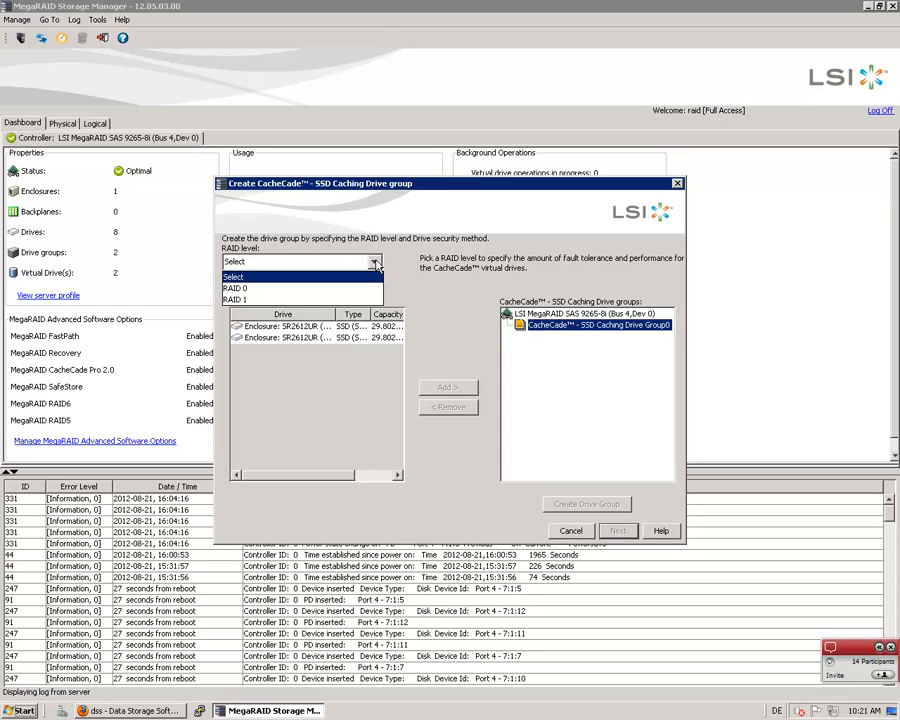
left_click(246, 301)
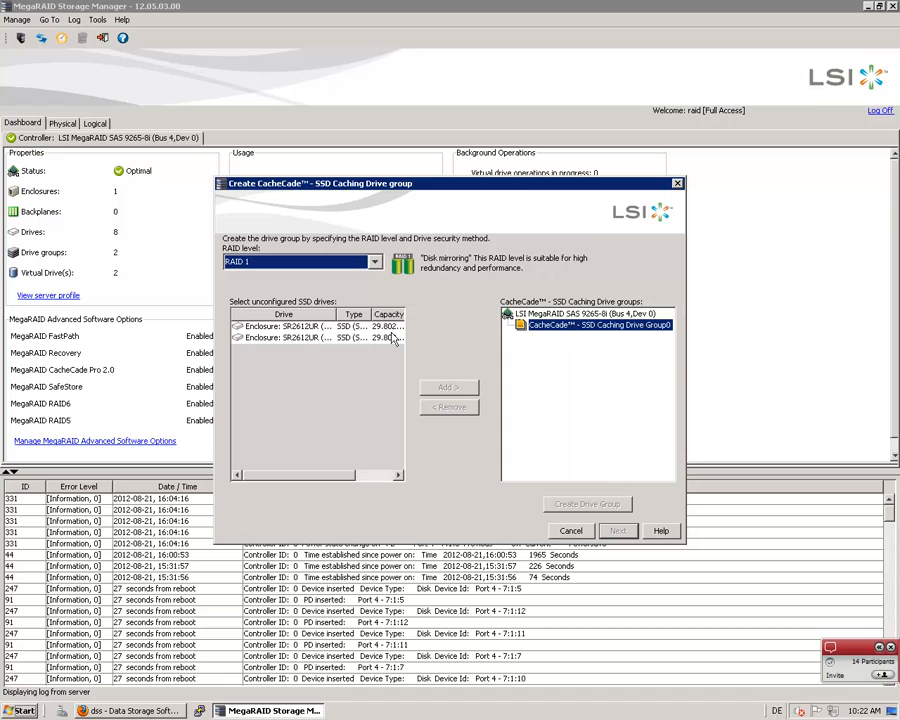
left_click(285, 326)
left_click(459, 389)
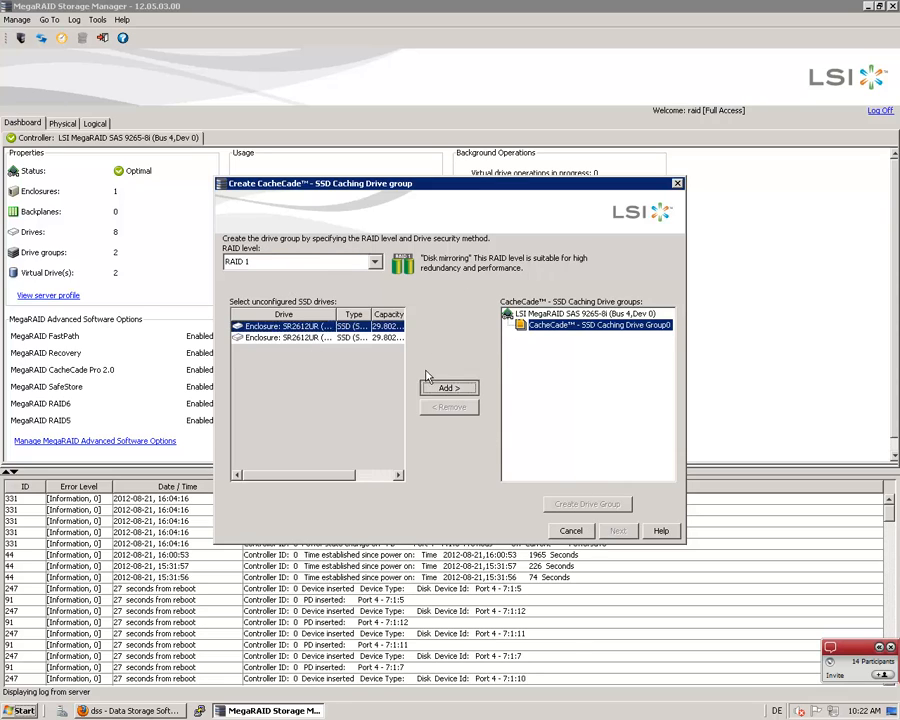
left_click(300, 329)
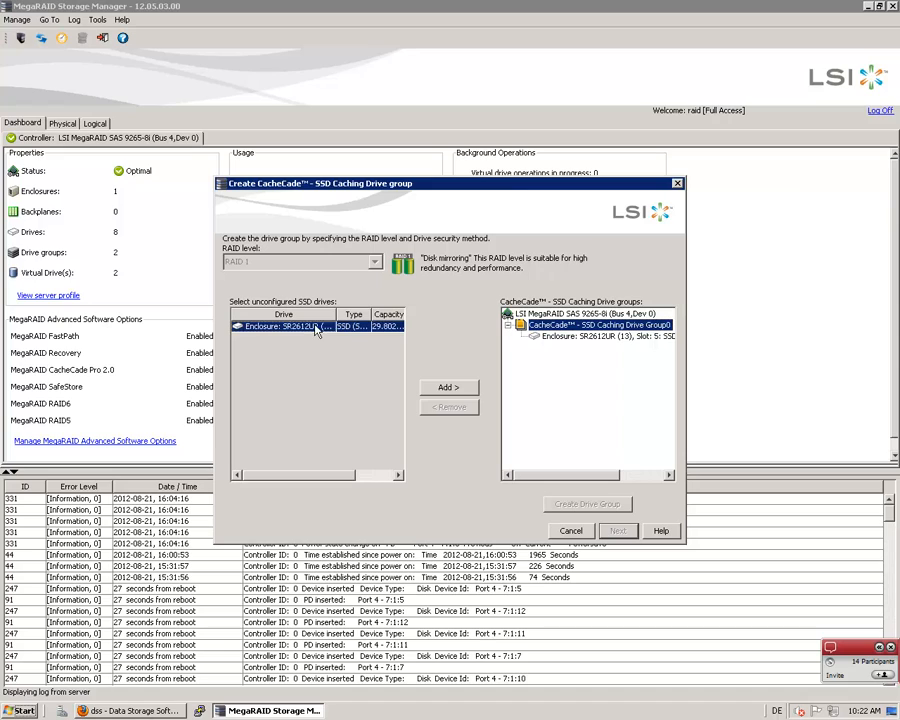
left_click(447, 389)
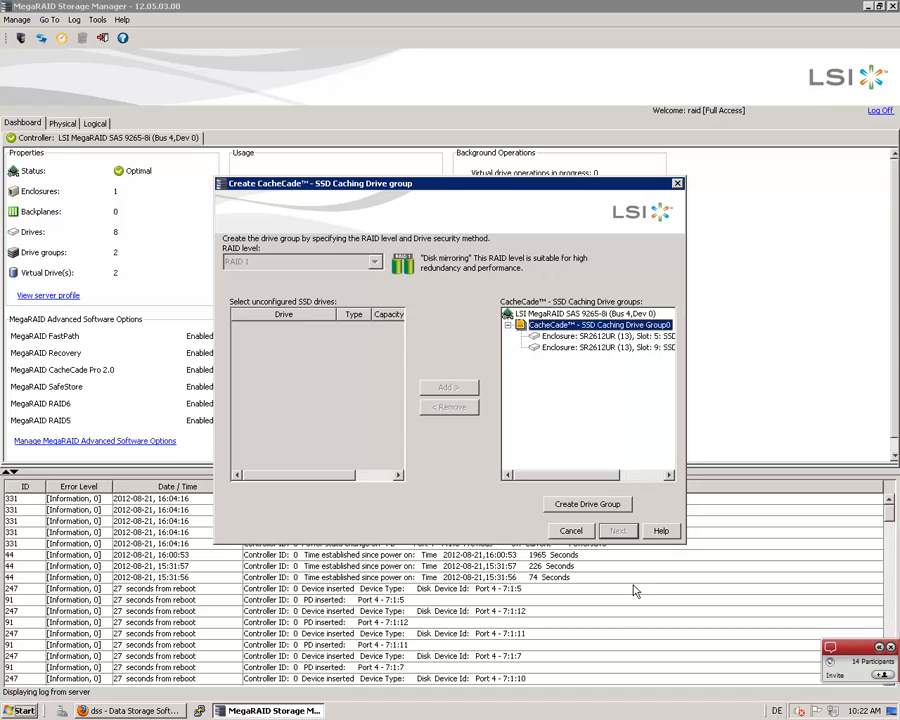
left_click(577, 507)
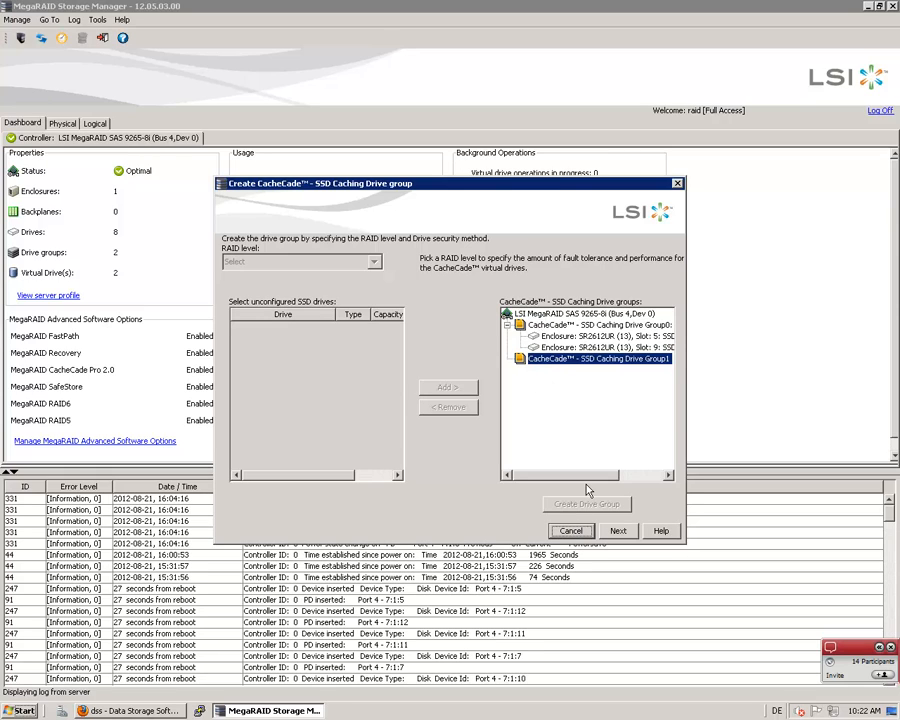
Create the CacheCade SSD caching virtual drive CacheCade_2 with the Write Back policy and finish the wizard
left_click(619, 532)
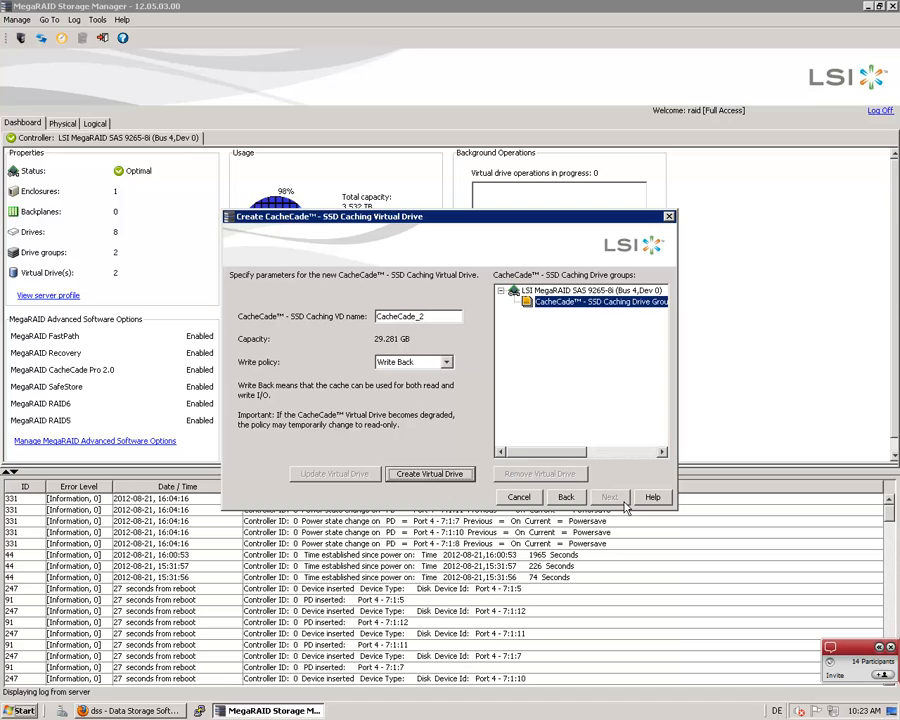
left_click(433, 474)
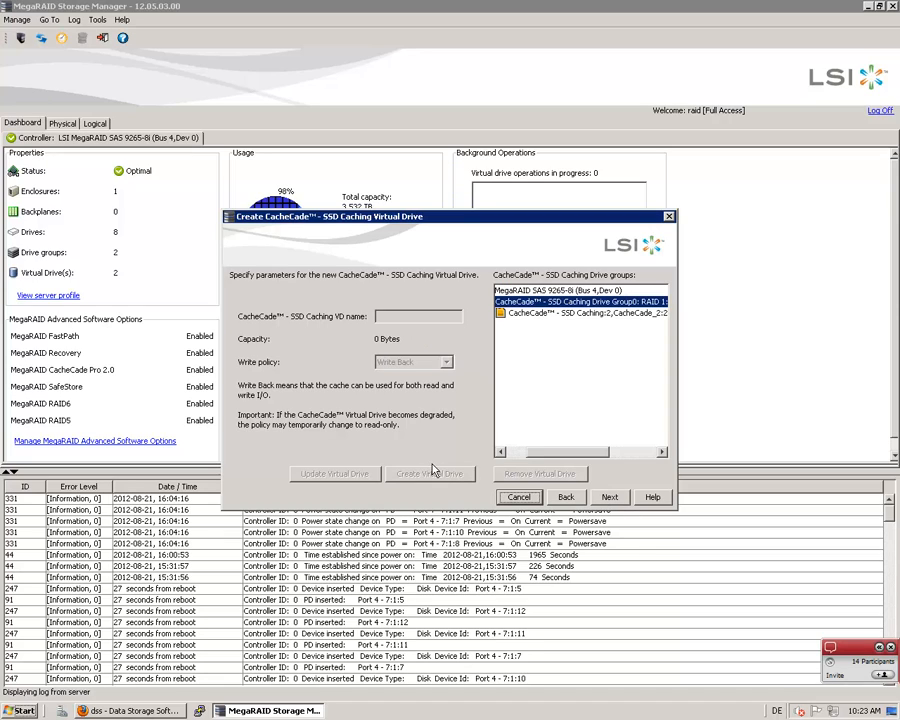
left_click(610, 498)
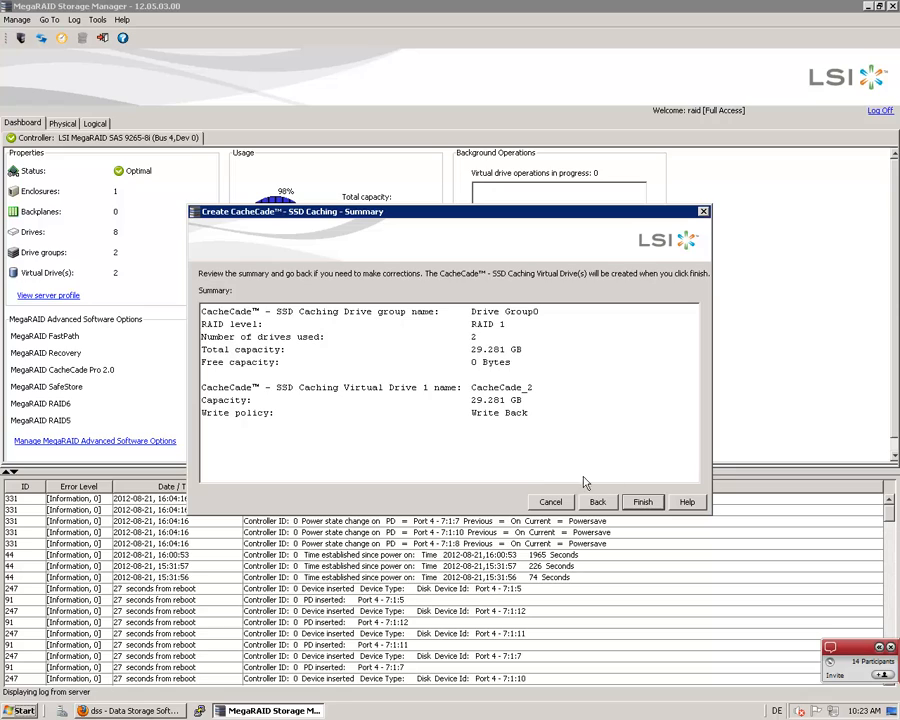
left_click(636, 503)
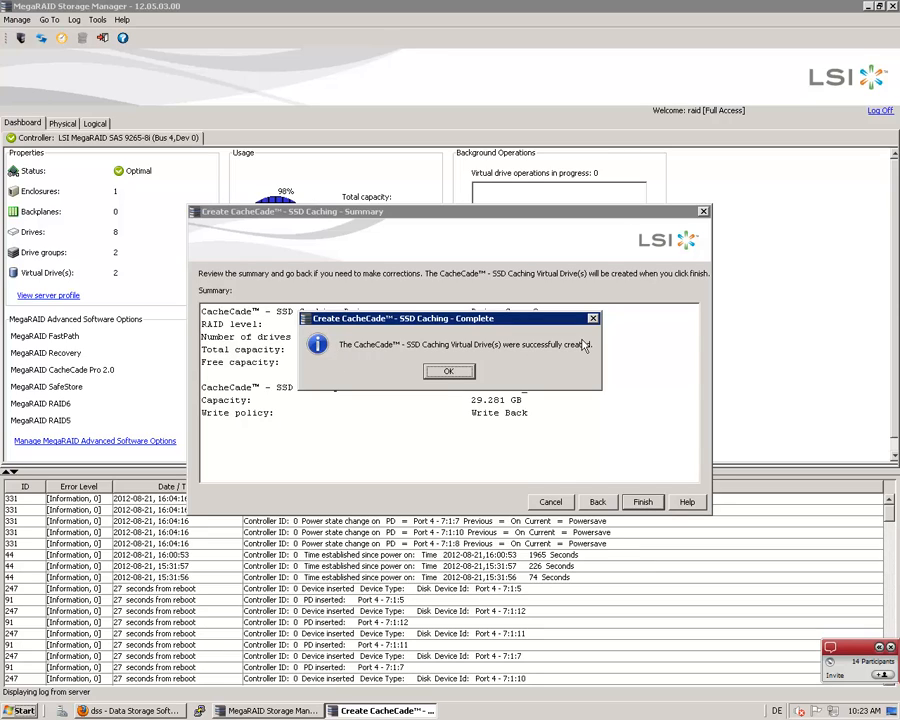
left_click(448, 374)
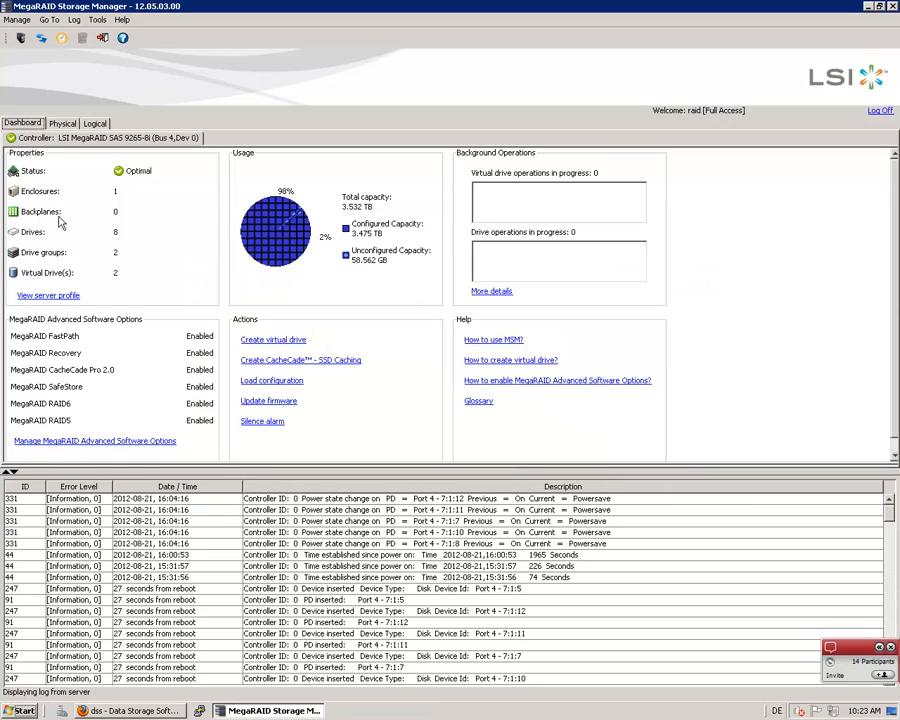
Refresh and widen the logical drive tree, then examine the properties of CacheCade_2 and VD_1
left_click(95, 124)
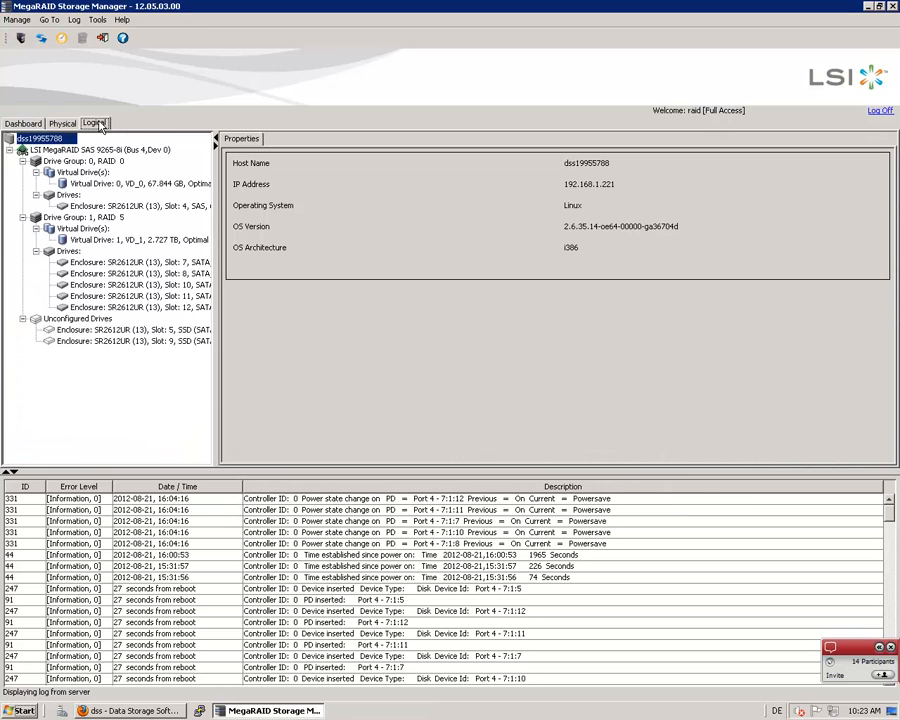
left_click(43, 40)
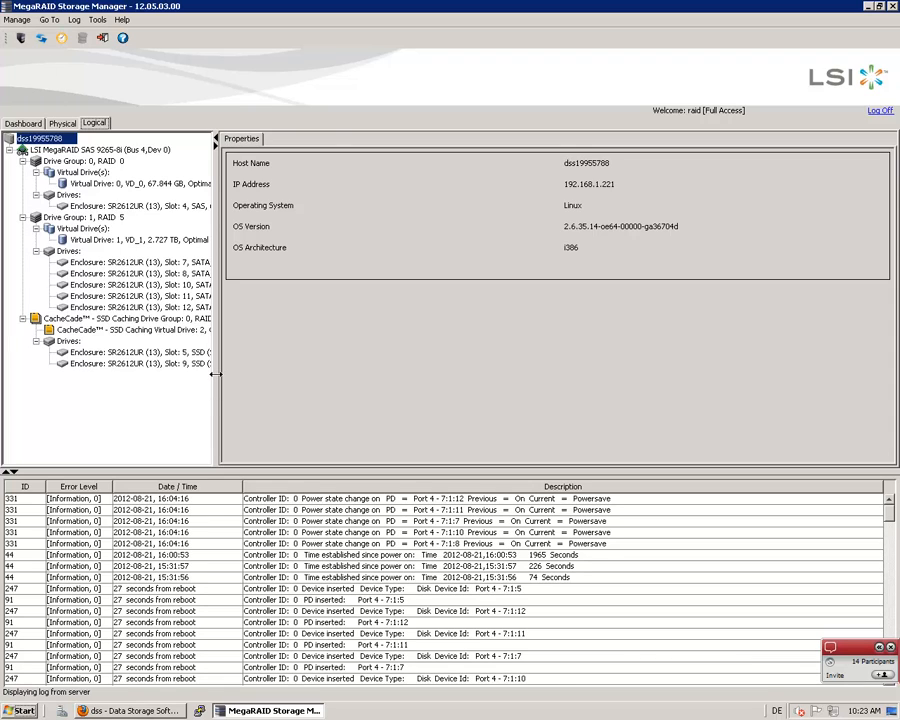
left_click_drag(215, 373, 340, 368)
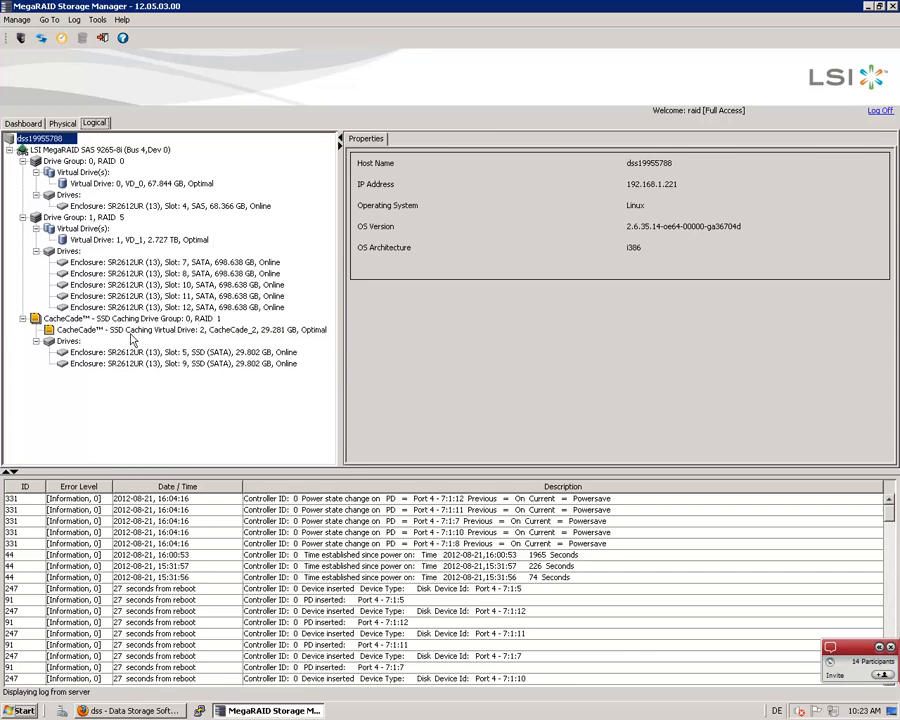
left_click(90, 333)
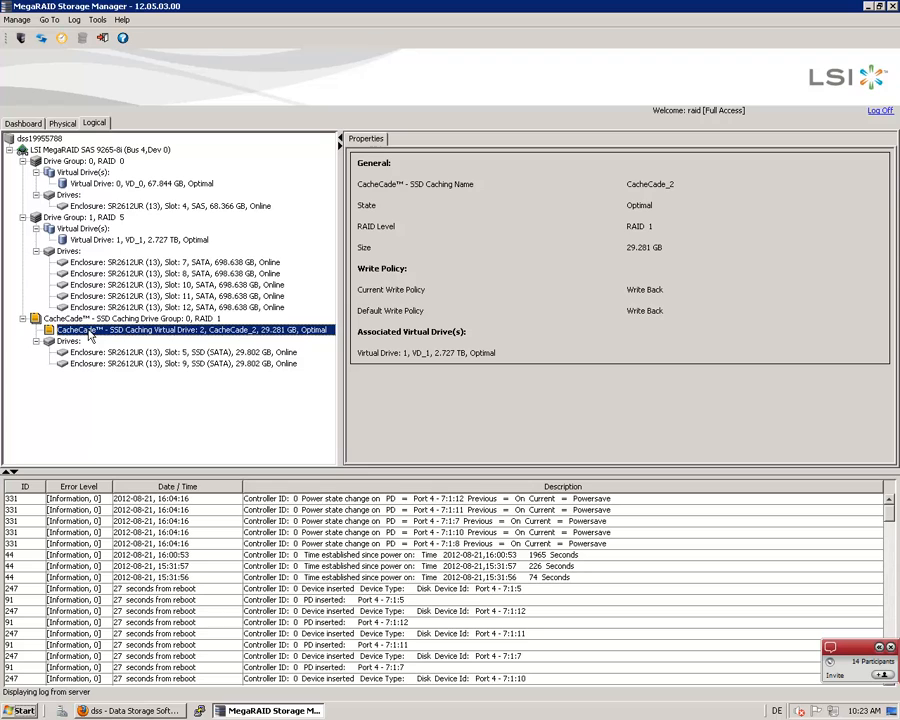
left_click(104, 245)
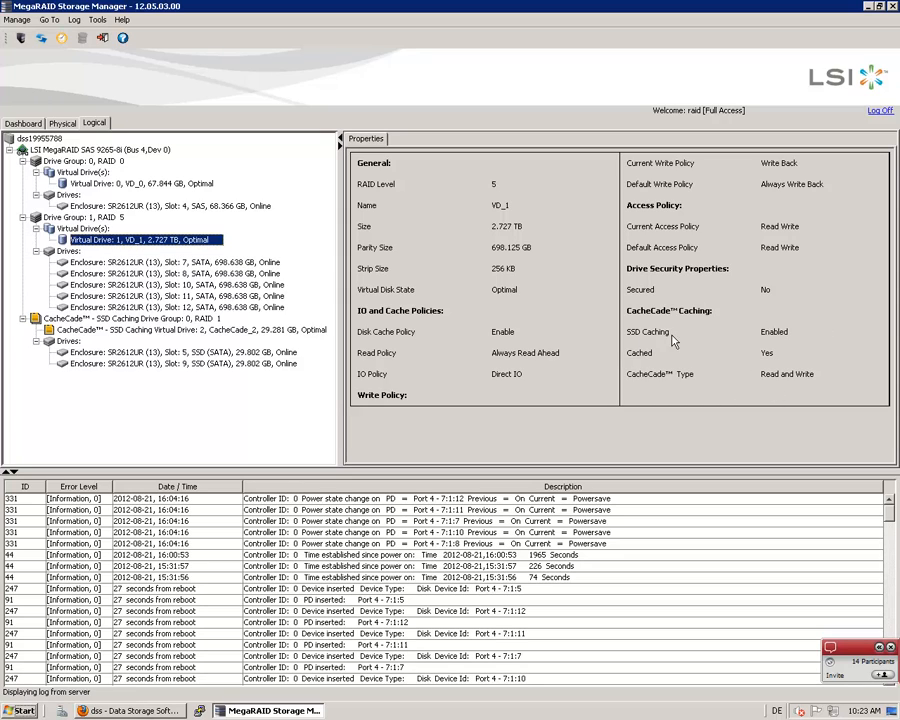
Disable SSD caching on virtual drive VD_1, confirm the removal of its CacheCade association, and refresh the view
right_click(128, 245)
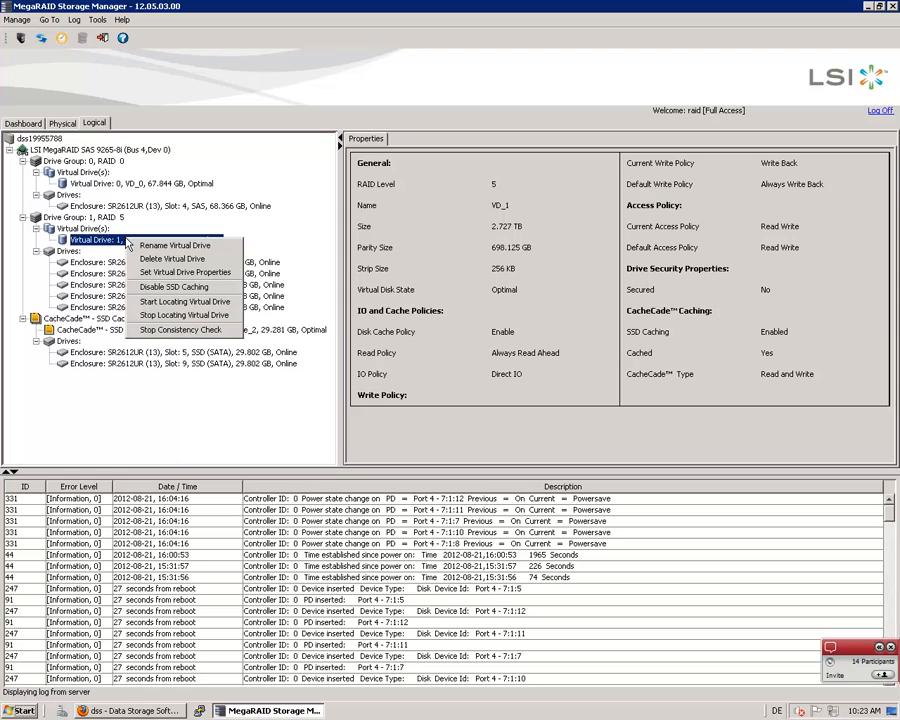
left_click(171, 287)
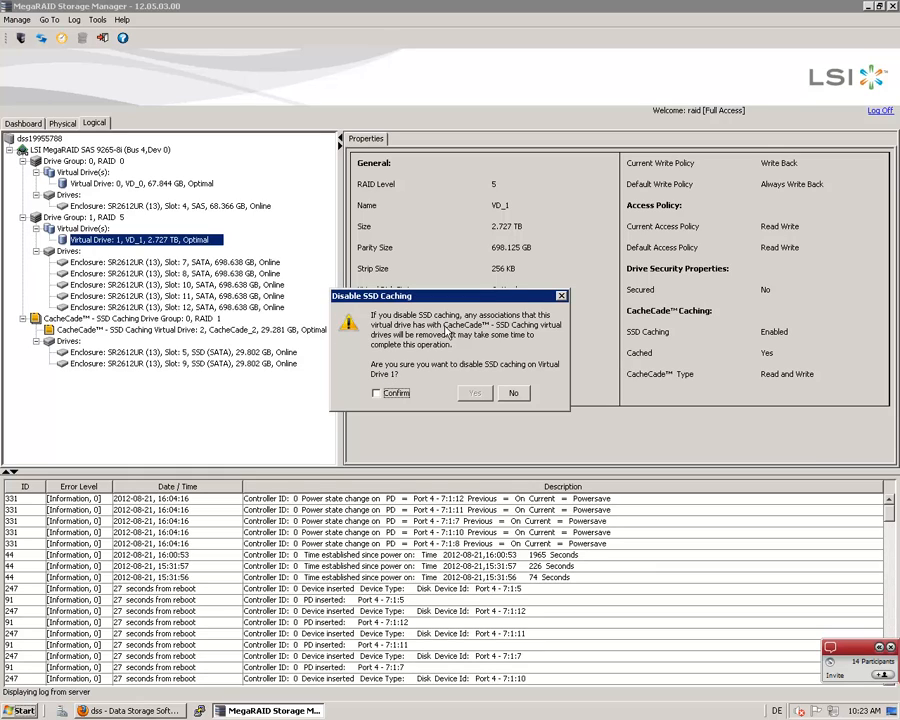
left_click(378, 394)
left_click(473, 394)
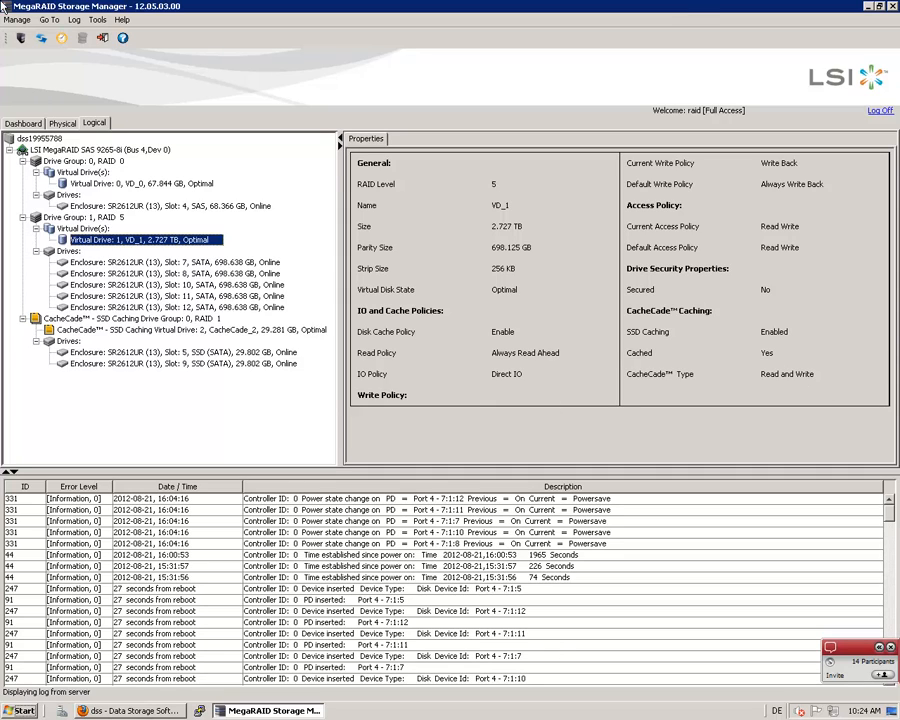
left_click(45, 39)
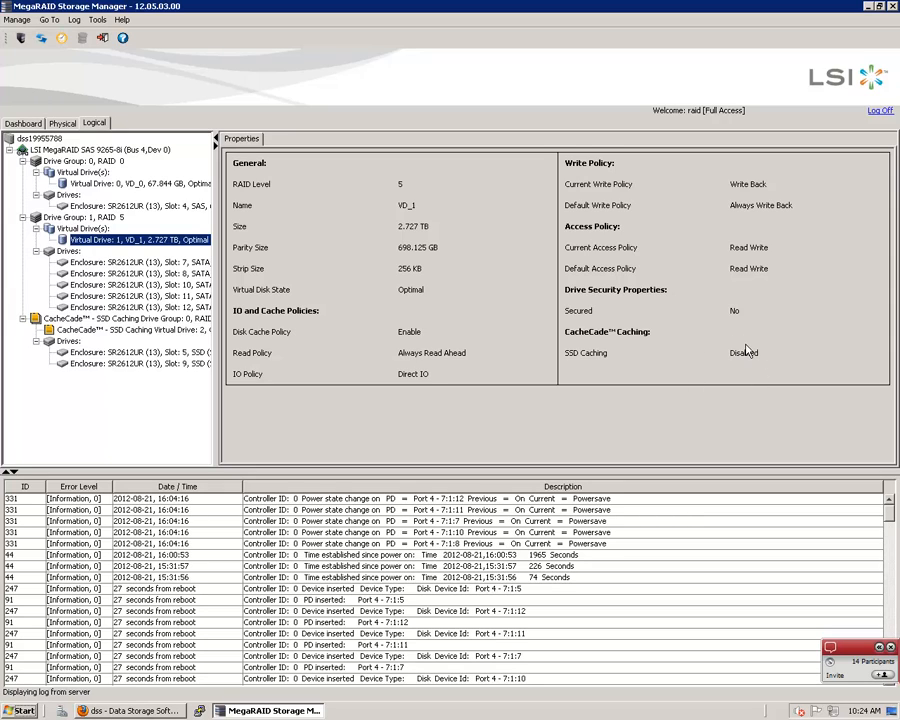
Enable SSD caching on virtual drive VD_1, accept its CacheCade association, and refresh the view
right_click(131, 244)
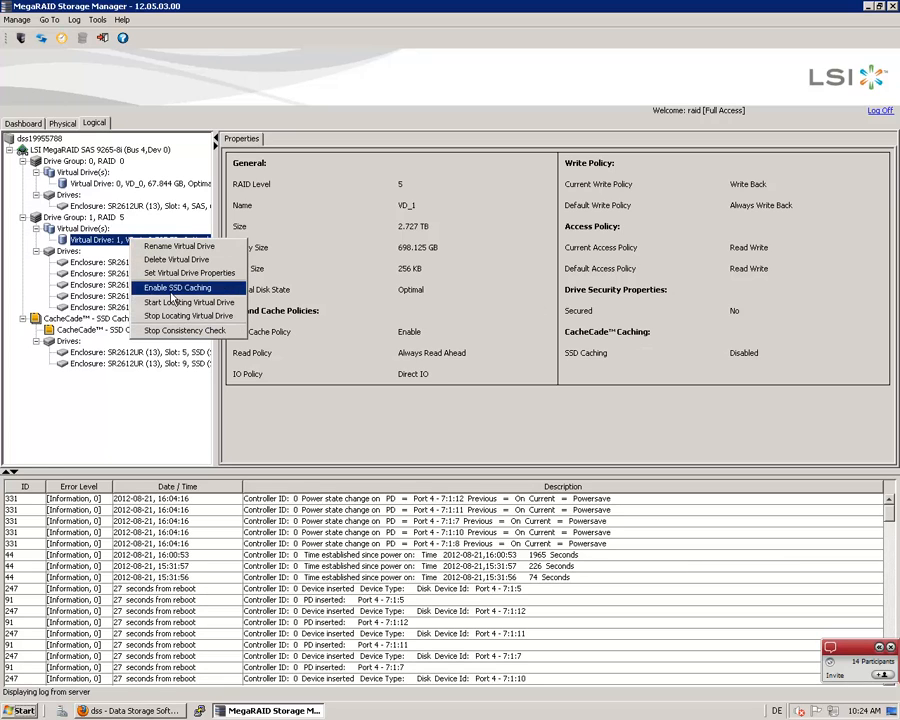
left_click(173, 289)
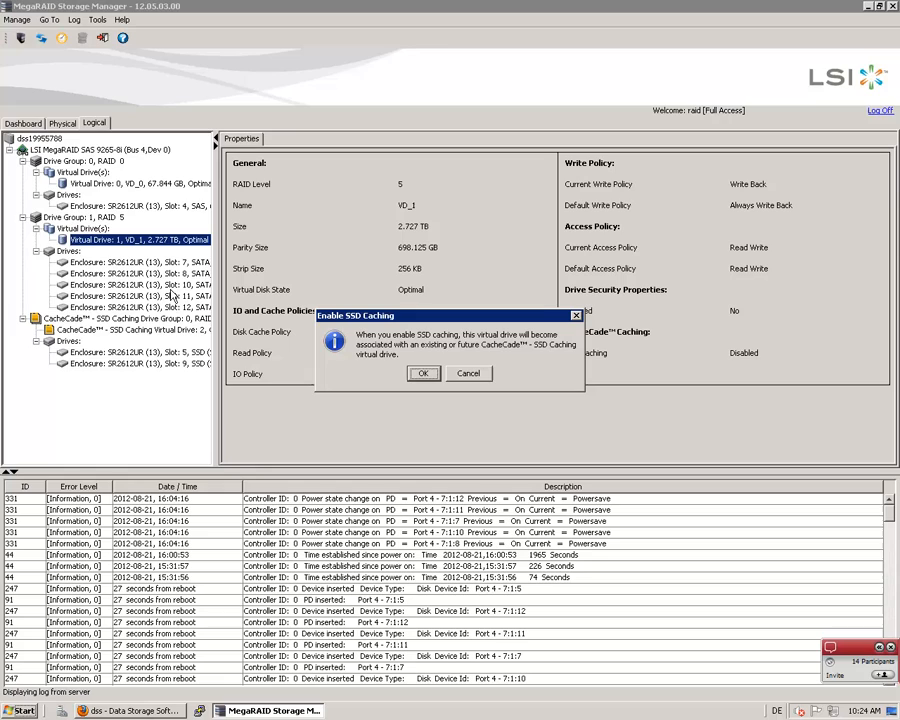
left_click(424, 374)
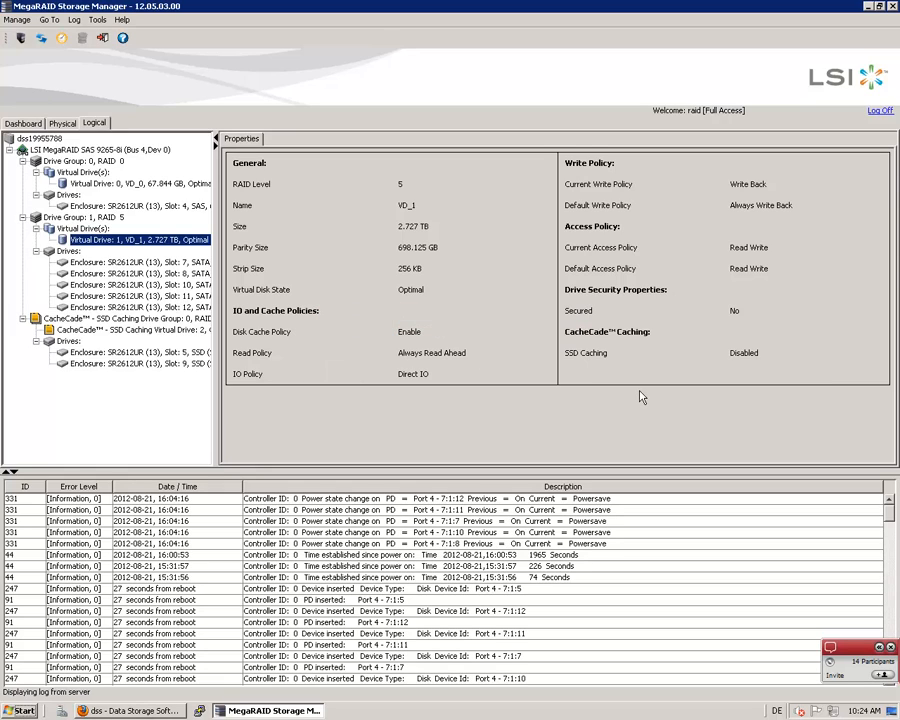
left_click(44, 40)
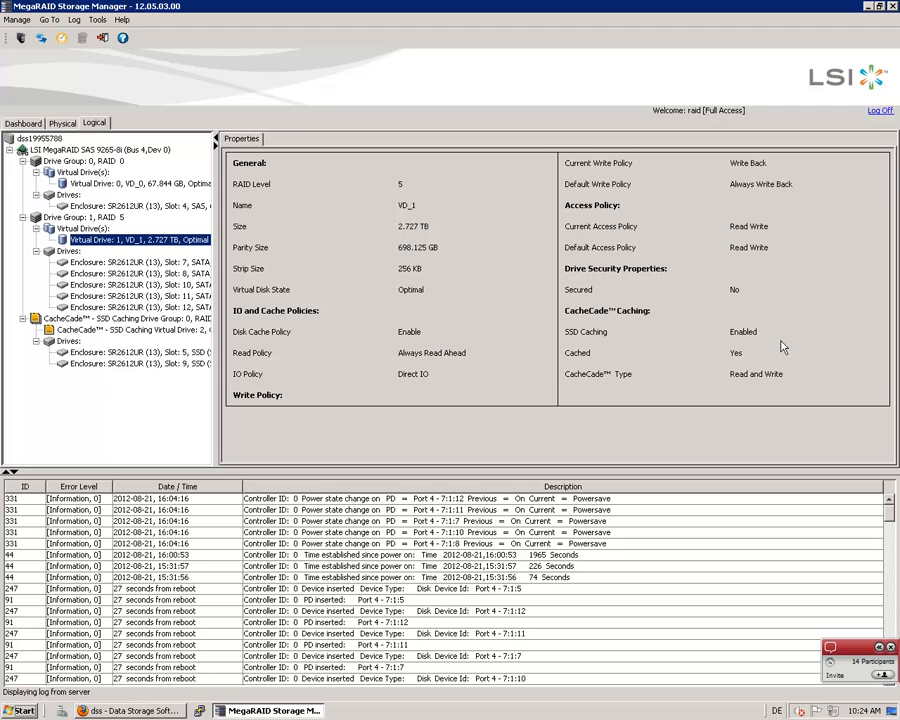
Disable SSD caching on VD_1 again, confirming the removal of its CacheCade association, and refresh its properties
right_click(98, 245)
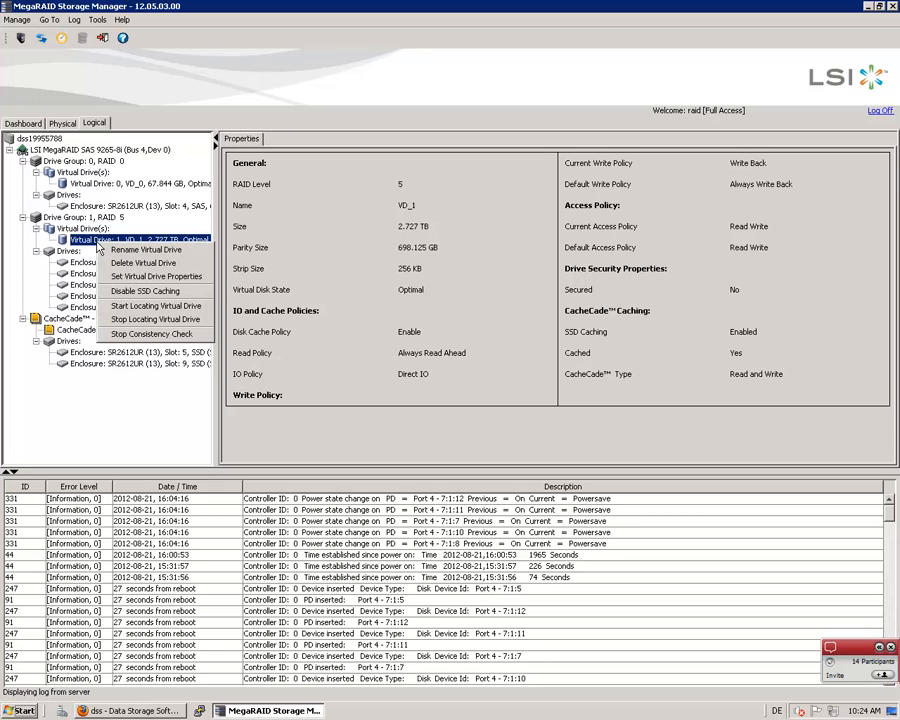
left_click(126, 295)
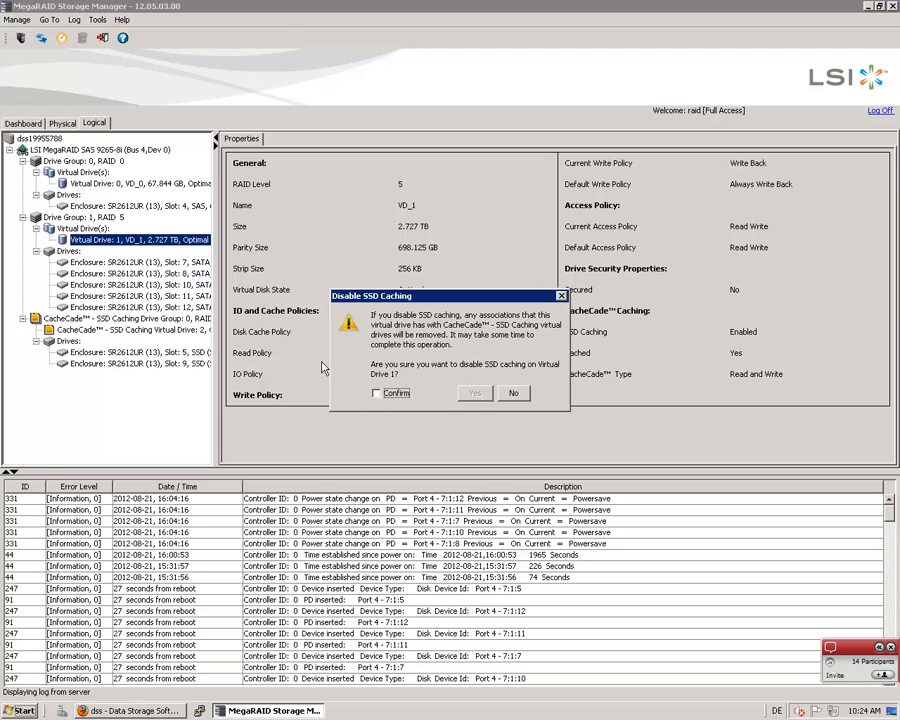
left_click(376, 393)
left_click(475, 393)
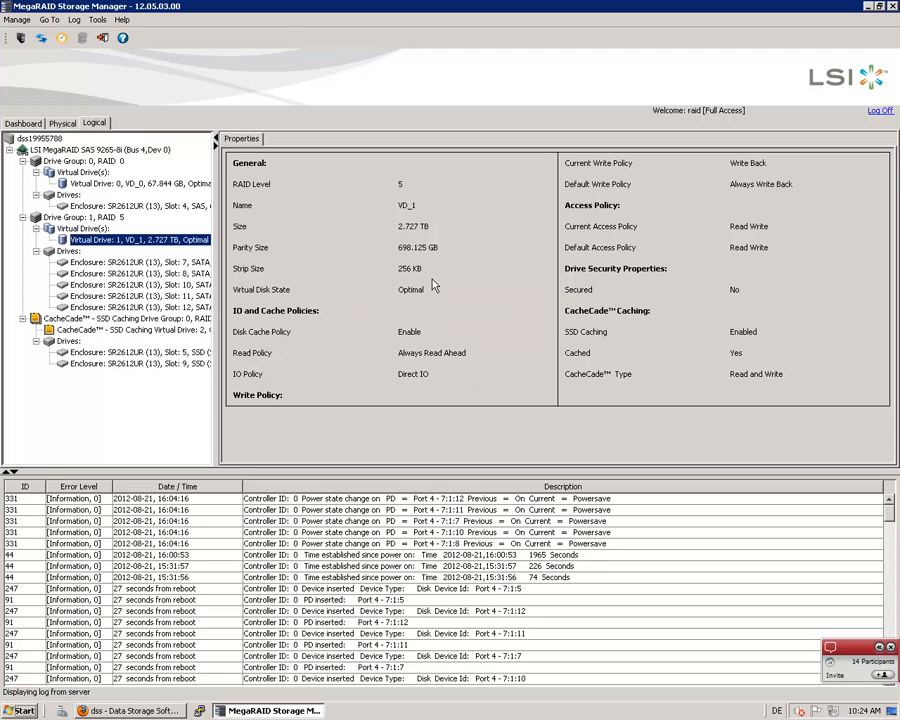
left_click(41, 39)
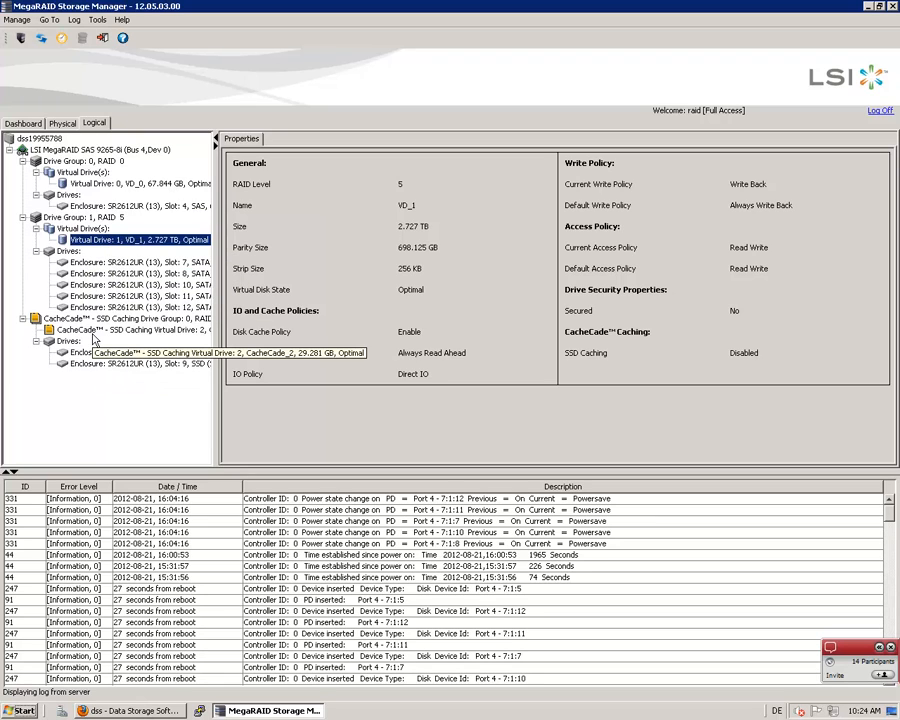
Switch to the Data Storage Software V7 web interface in Firefox and open the Hardware RAID setup page
left_click(129, 711)
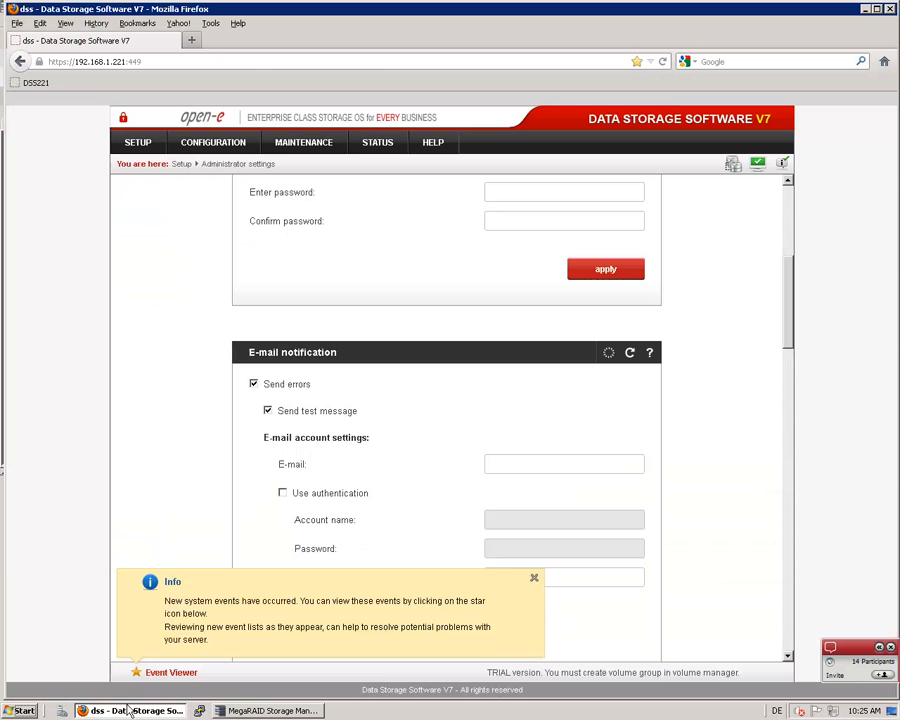
left_click(146, 148)
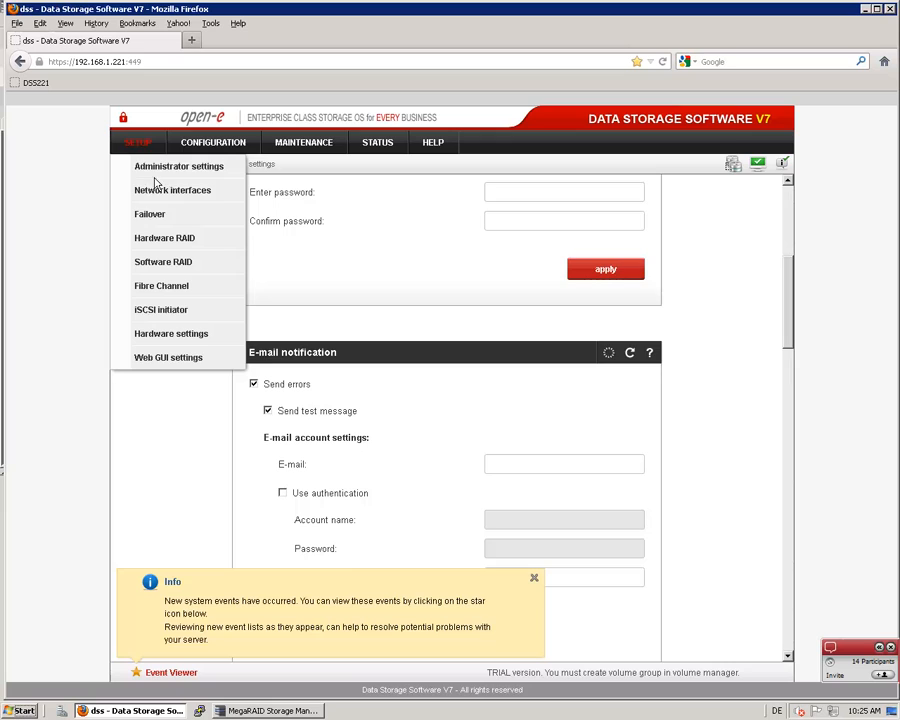
left_click(157, 240)
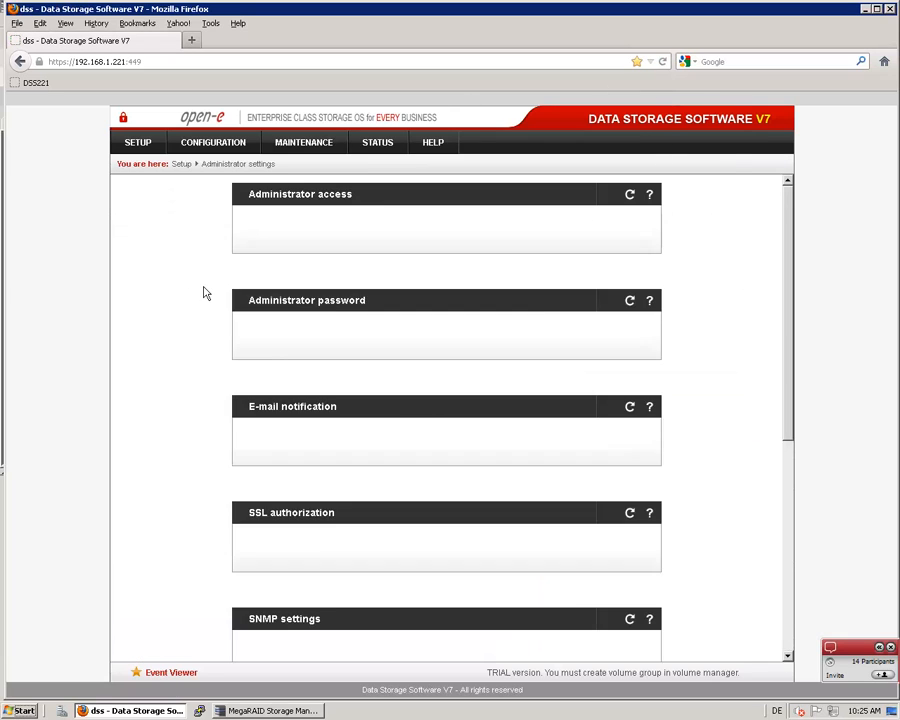
mouse_move(130, 150)
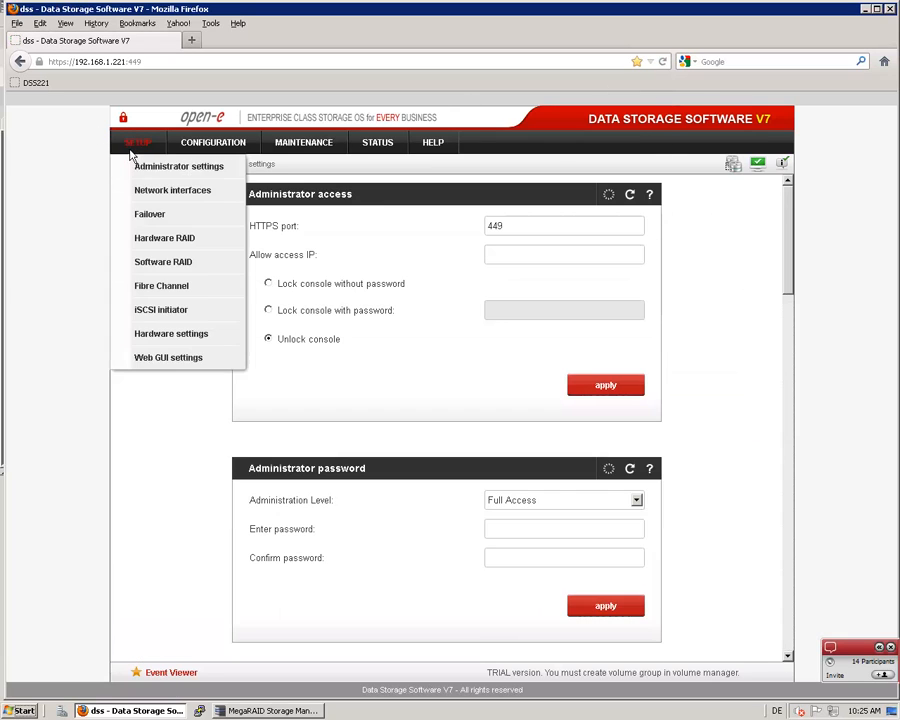
left_click(148, 239)
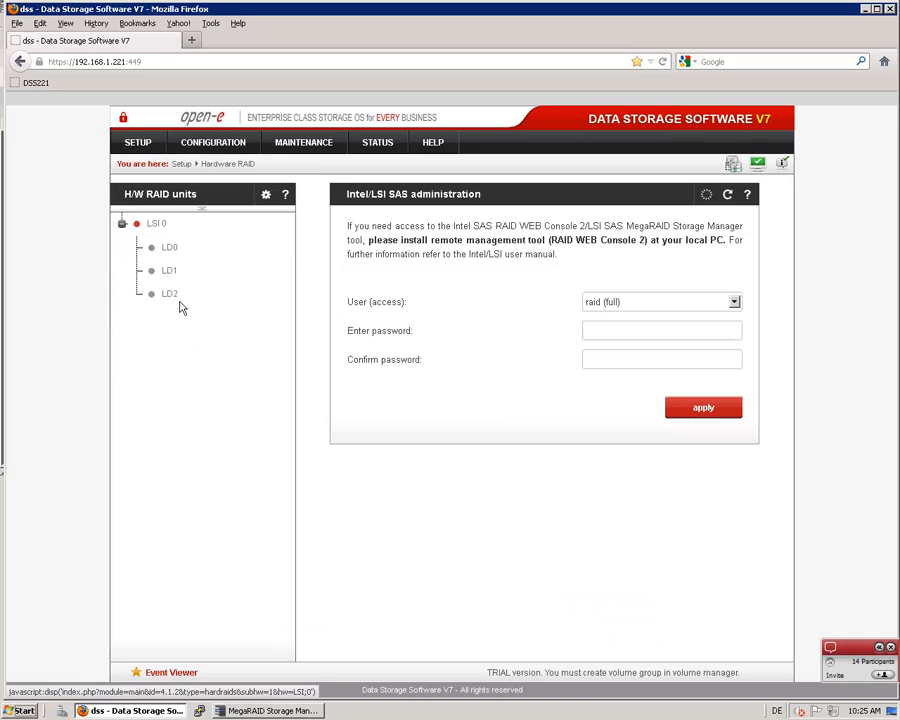
Examine the disk configuration and hardware RAID information of units LD0, LD1 and LD2 on controller LSI 0
left_click(170, 250)
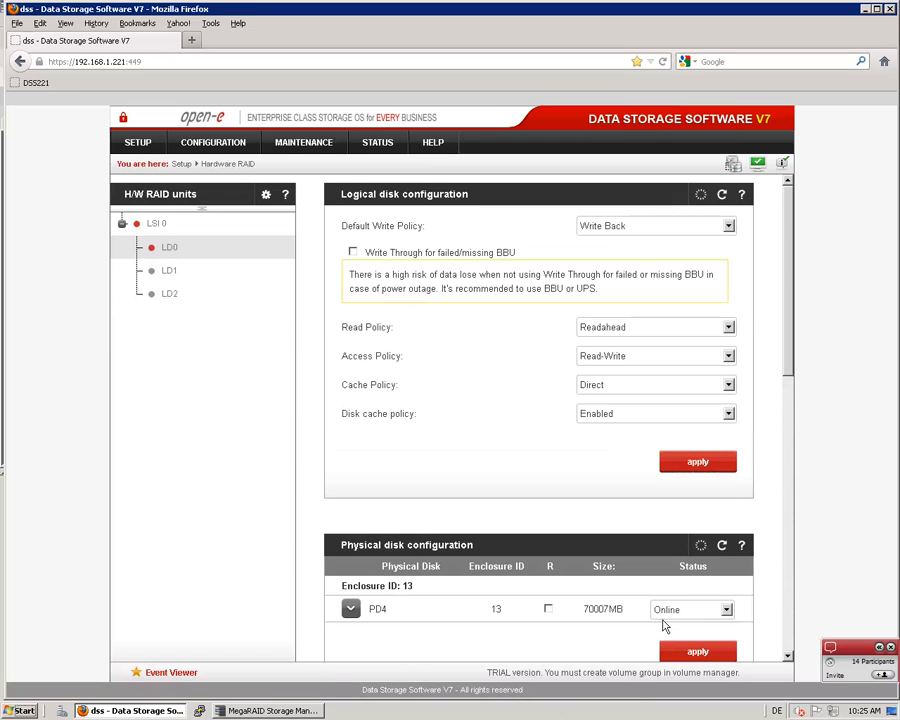
left_click_drag(790, 358, 788, 587)
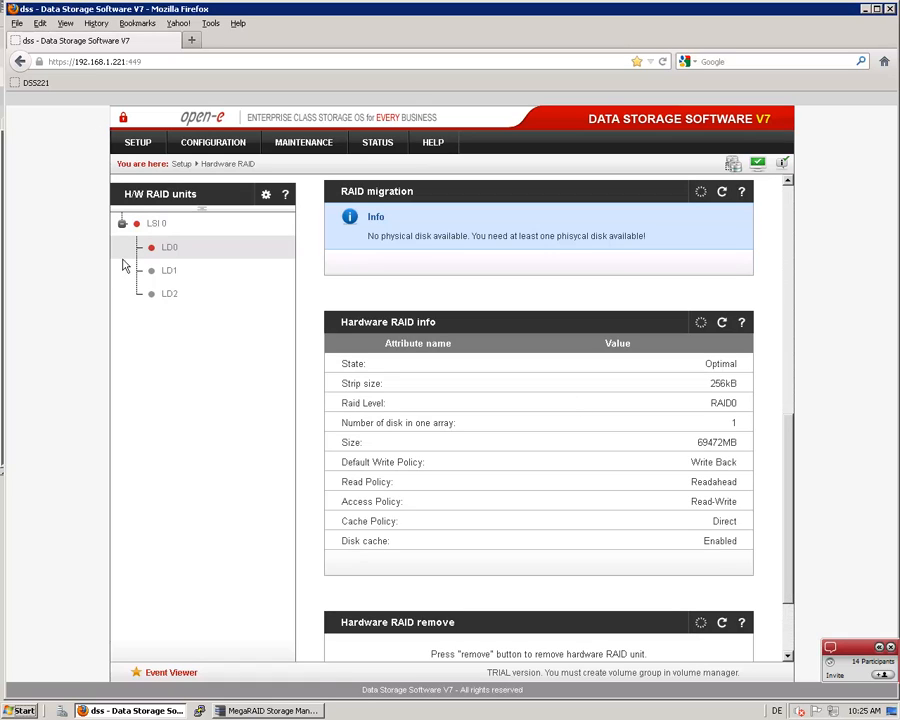
left_click(169, 272)
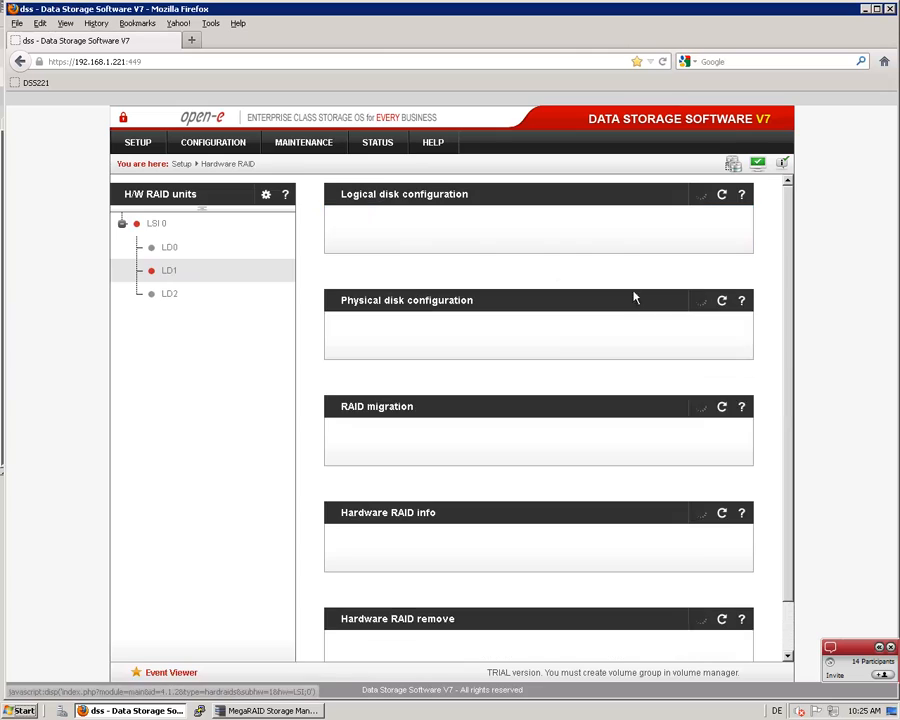
left_click_drag(790, 263, 776, 526)
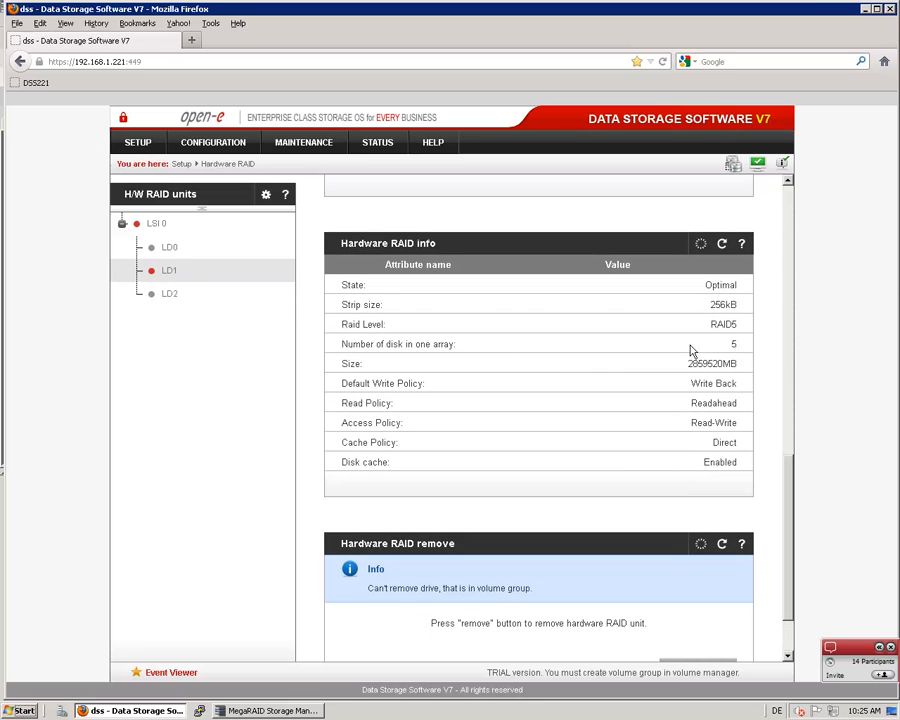
left_click(156, 298)
left_click(170, 296)
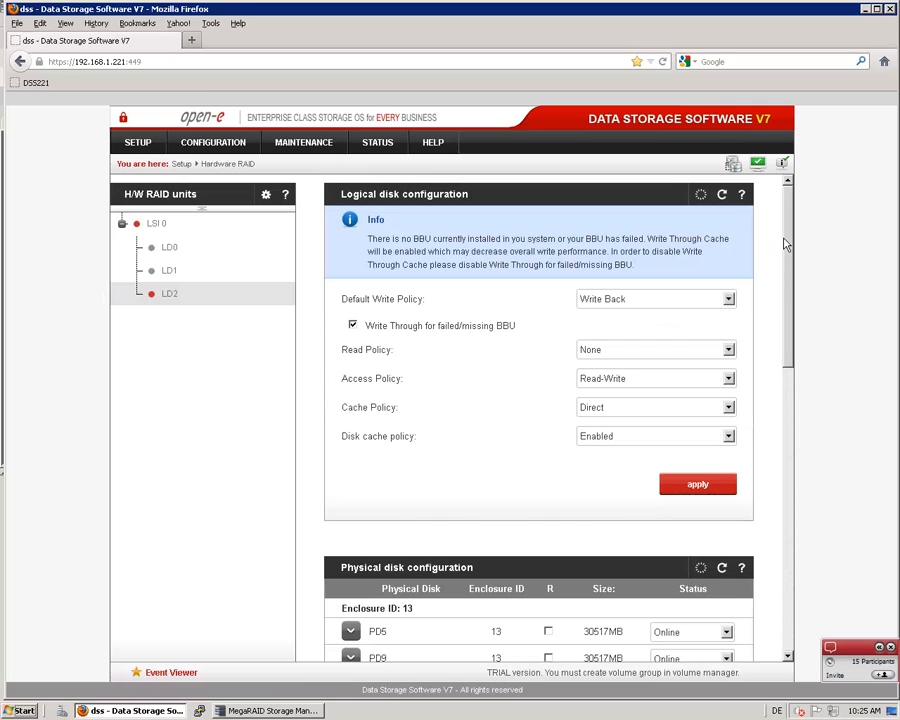
left_click_drag(787, 244, 787, 448)
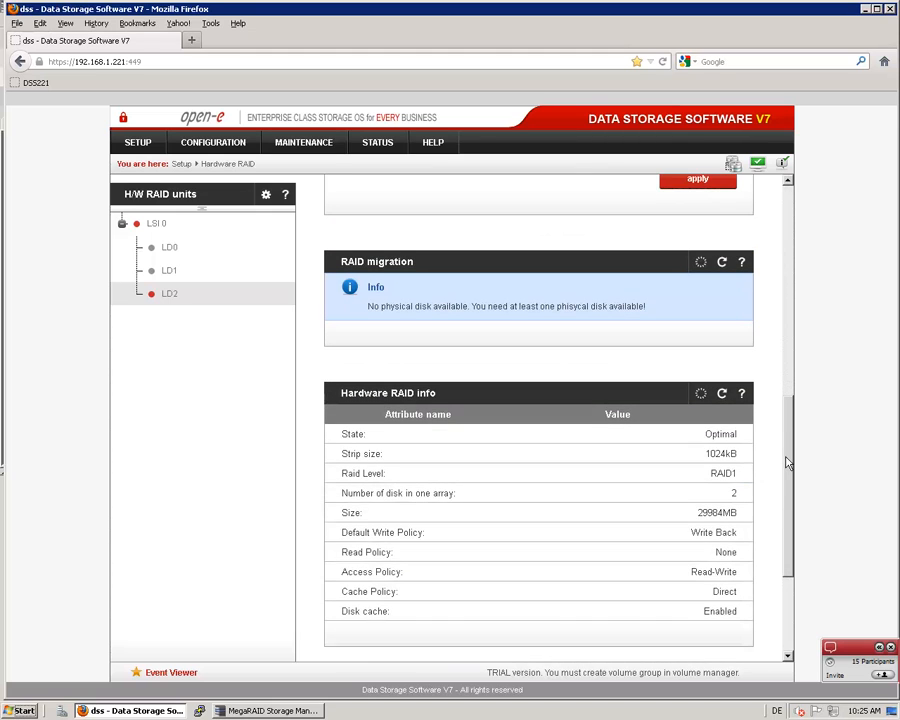
scroll(643, 476, "down", 1)
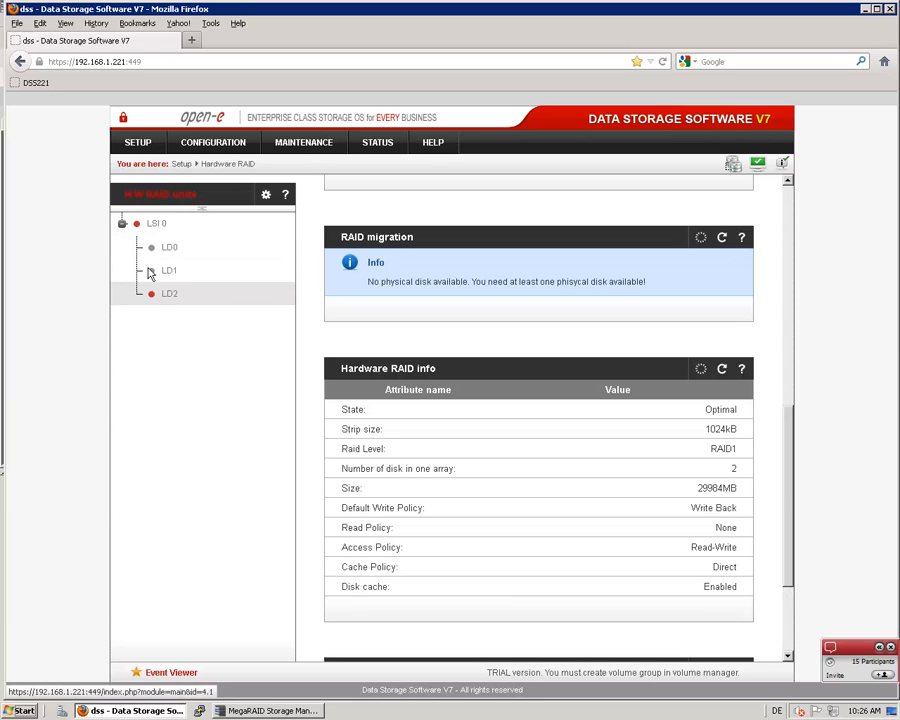
Open the volume groups page of the volume manager
left_click(208, 146)
mouse_move(209, 167)
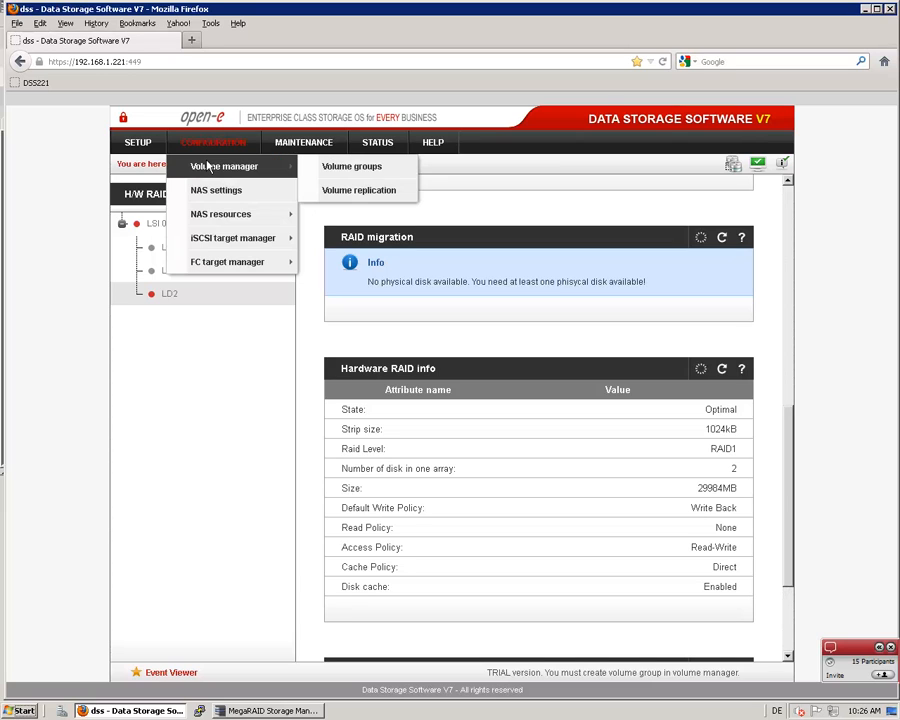
left_click(357, 169)
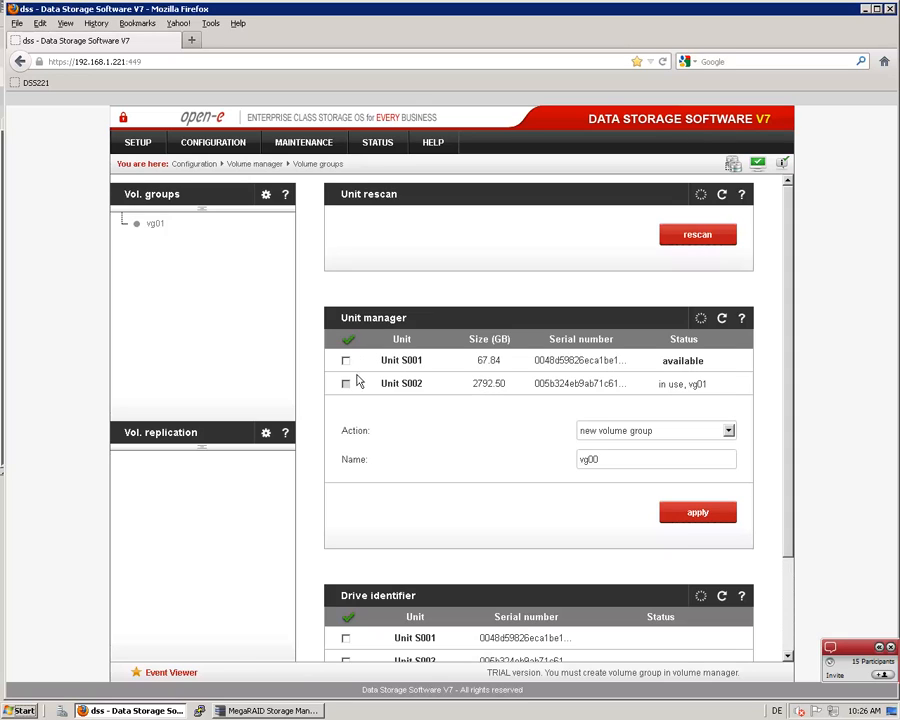
Run PuTTY, load and open the saved session DSS221, and log in with the cli account password
left_click(201, 712)
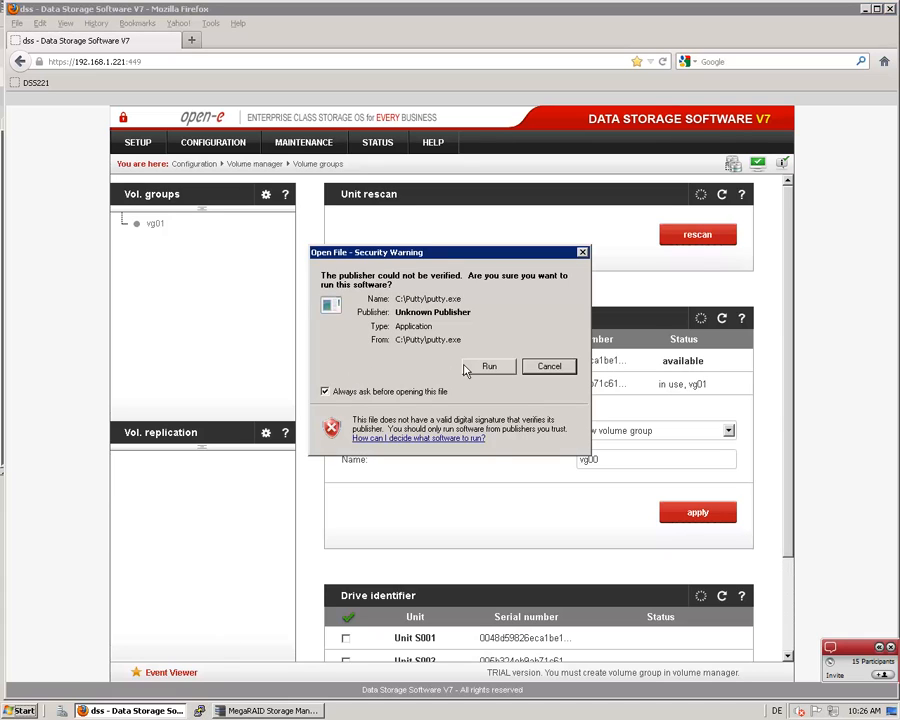
left_click(487, 366)
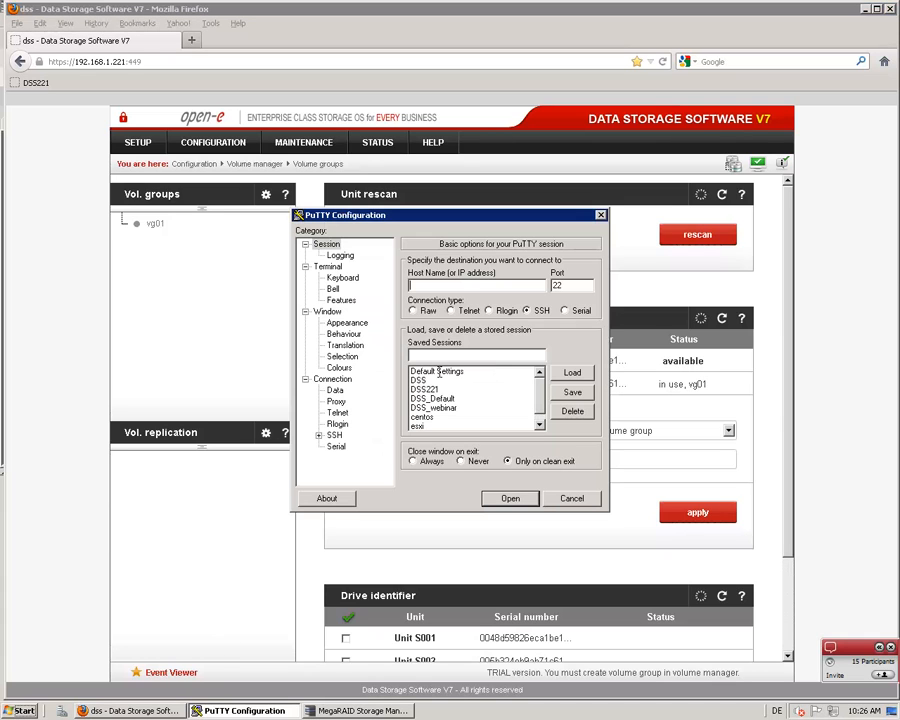
left_click(490, 389)
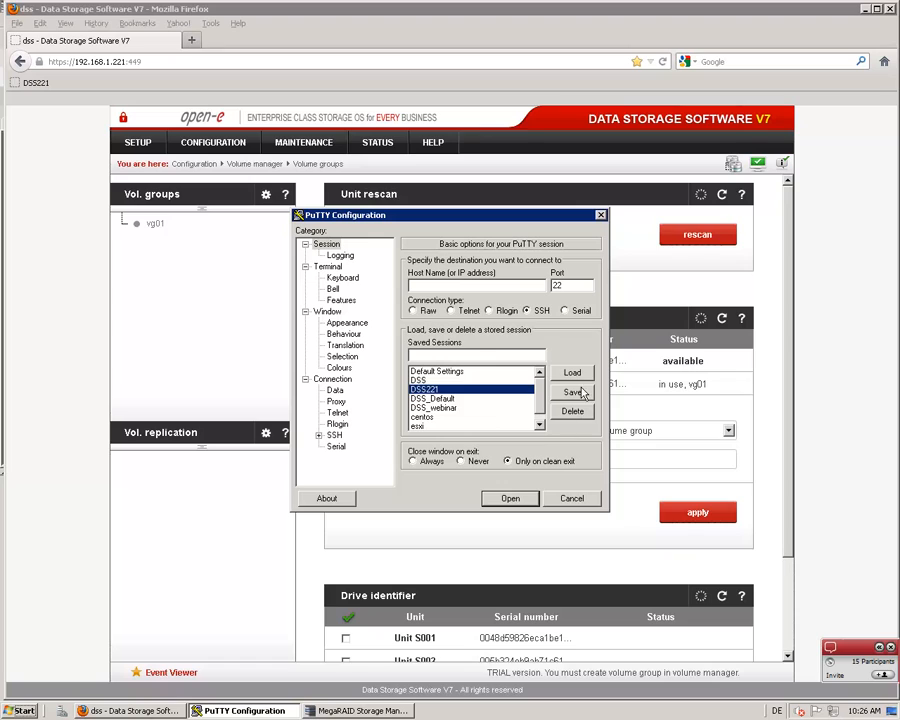
left_click(572, 373)
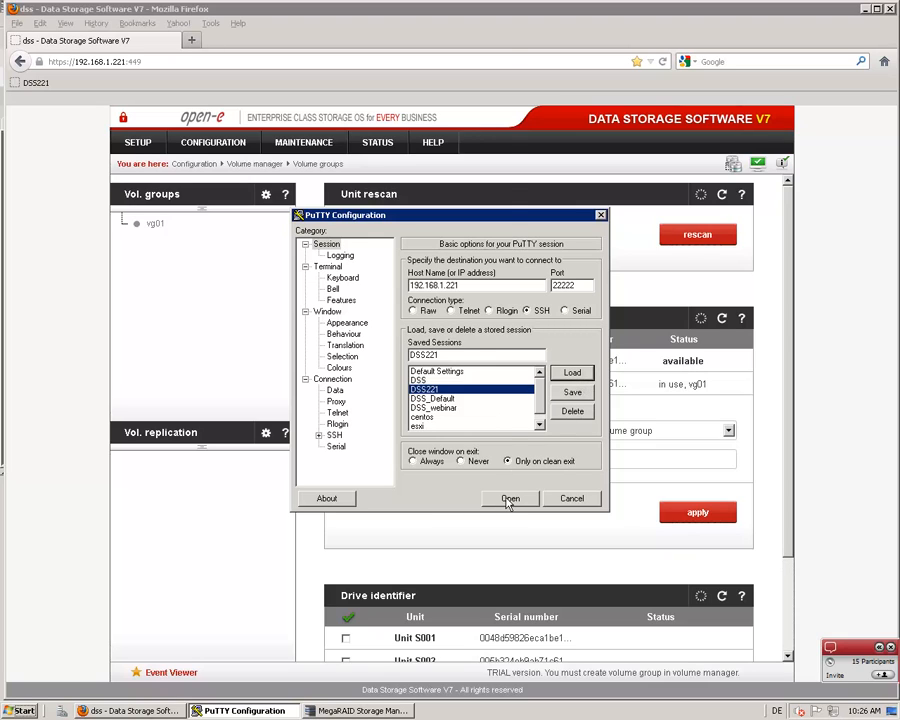
left_click(507, 499)
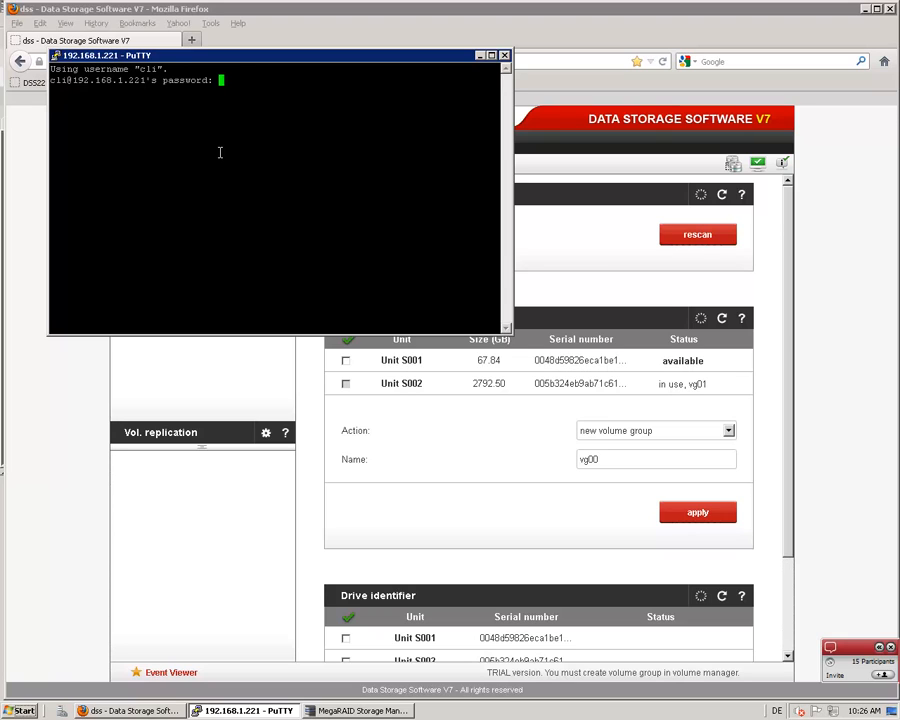
key("Return")
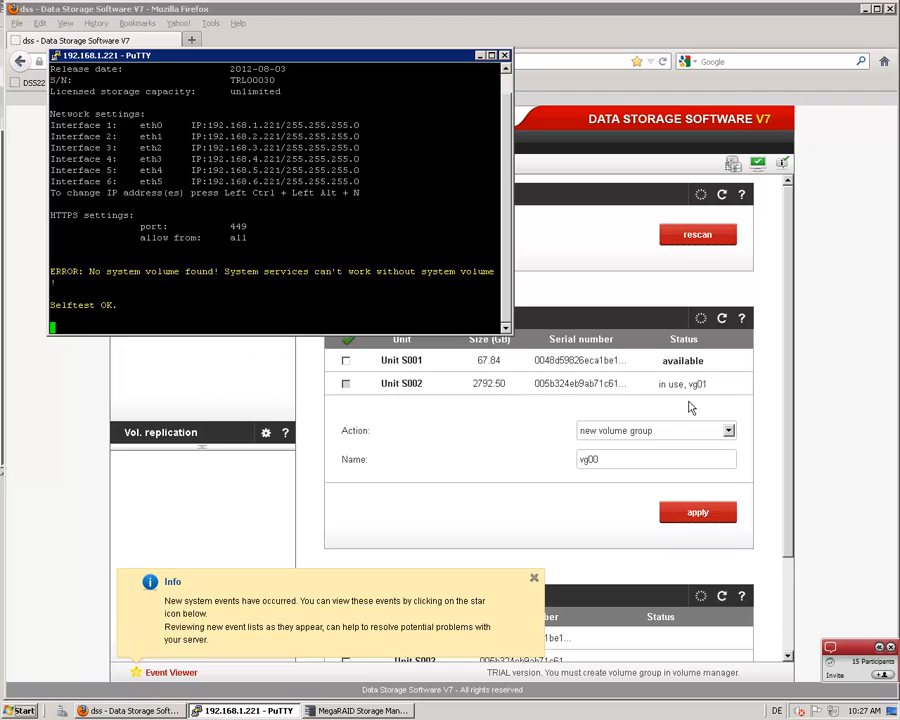
Return to the Firefox volume manager and create the new volume group vg00 from Unit S001, confirming the operation
left_click(313, 396)
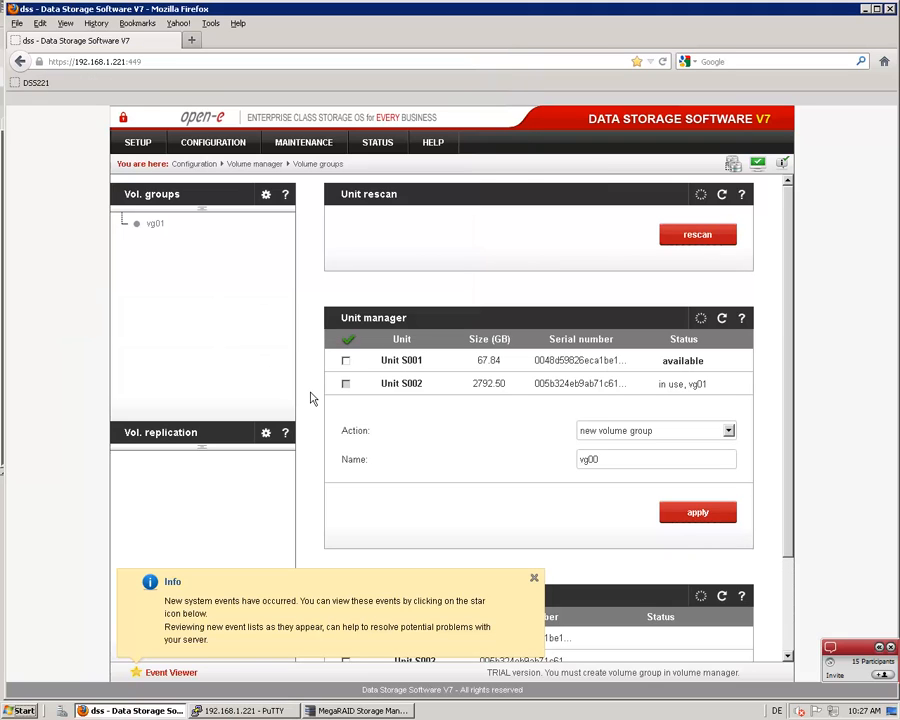
left_click(346, 362)
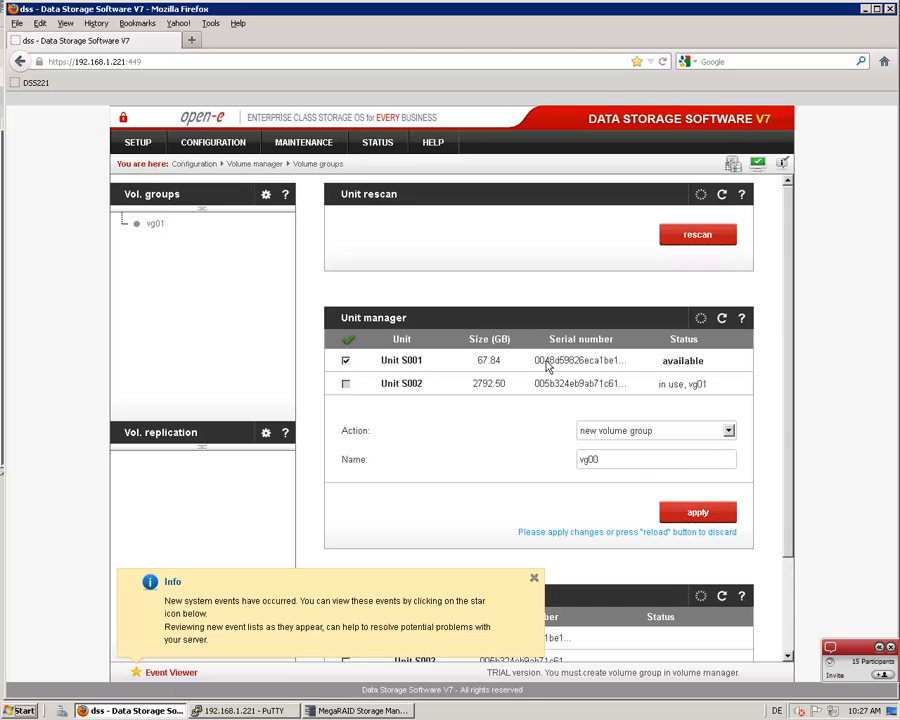
left_click(687, 513)
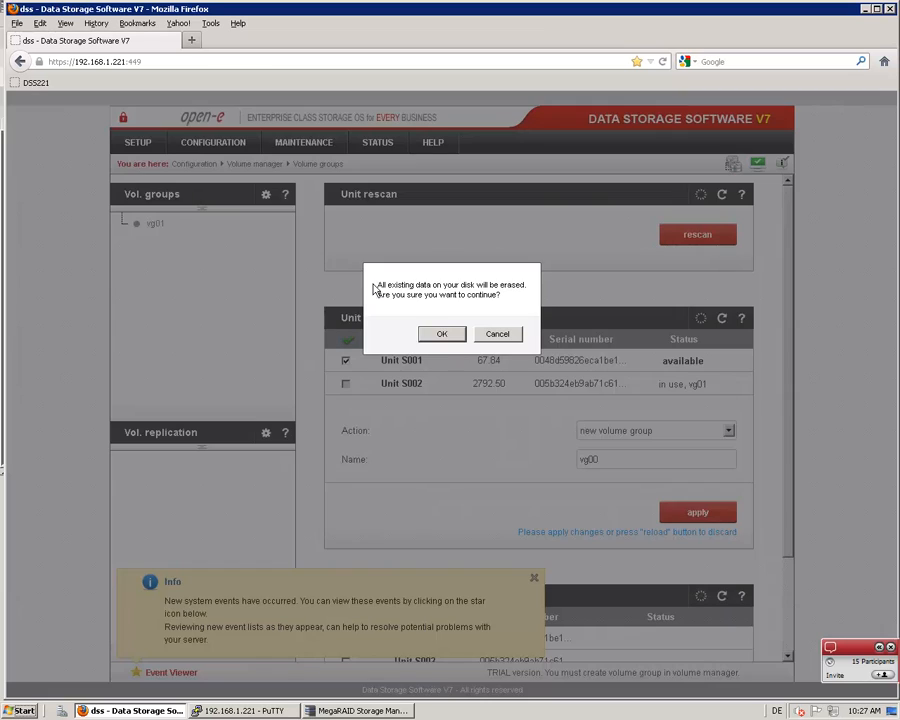
left_click(443, 335)
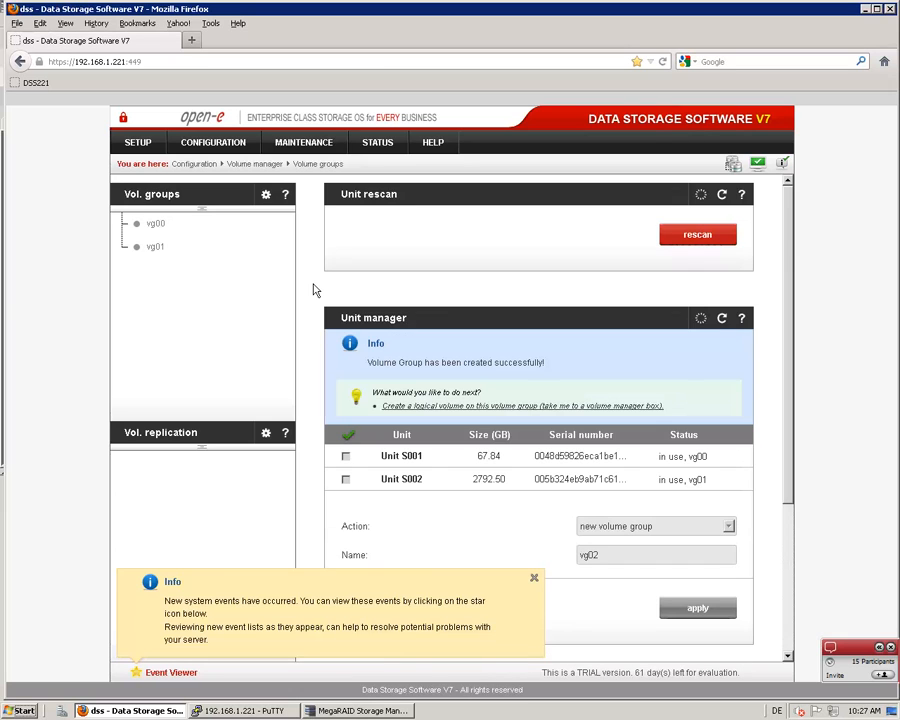
Delete the logical volume lv0100 from volume group vg01 and confirm the removal
left_click(152, 247)
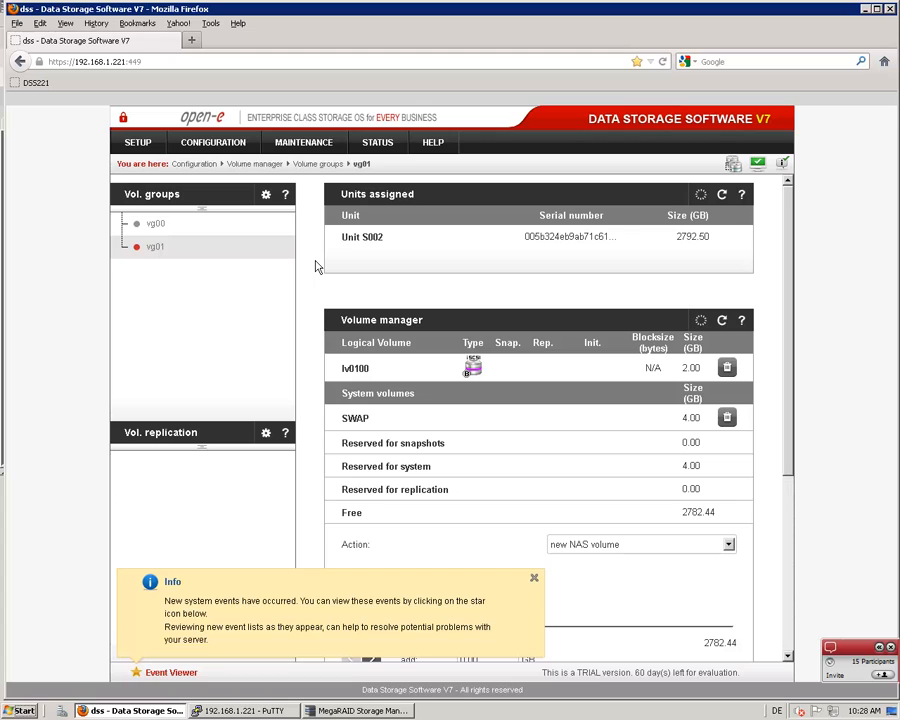
scroll(316, 267, "down", 1)
scroll(759, 351, "down", 2)
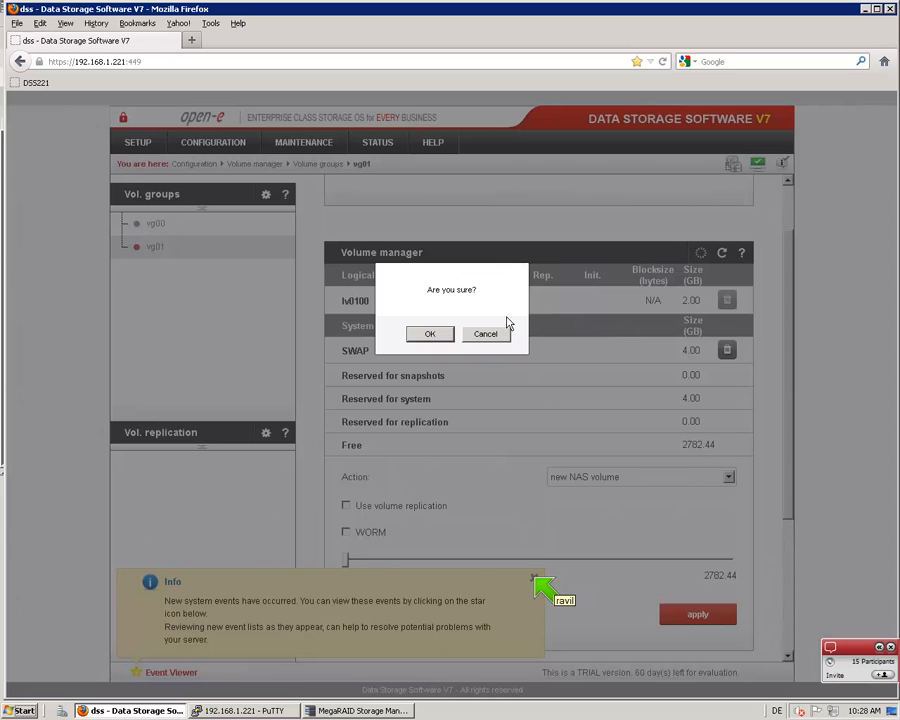
left_click(424, 336)
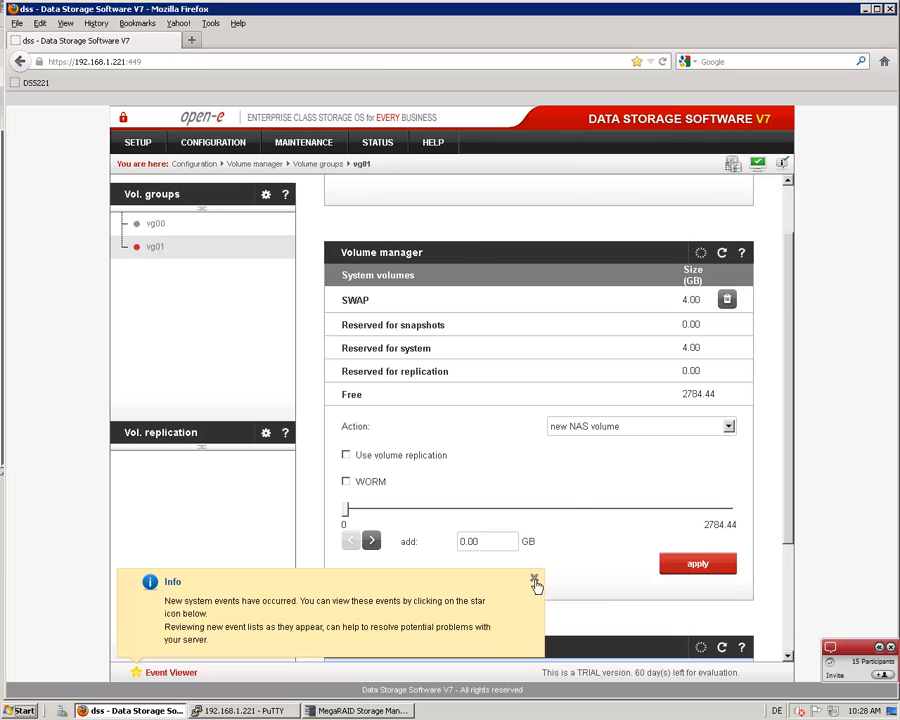
Dismiss the system events notice and choose a new iSCSI volume in vg01 with the option Create new target automatically
left_click(534, 578)
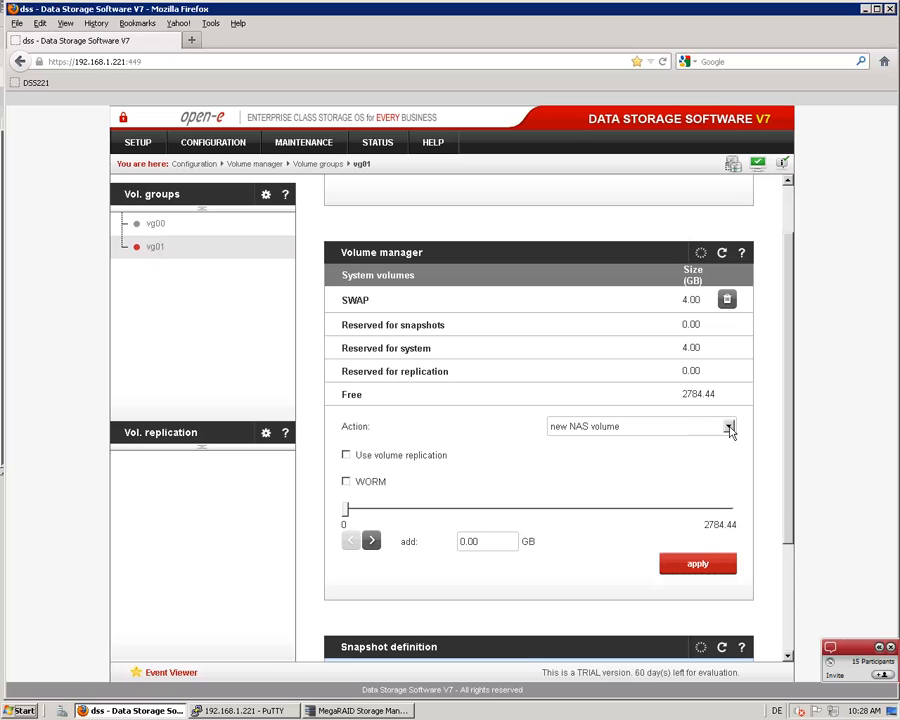
left_click(729, 426)
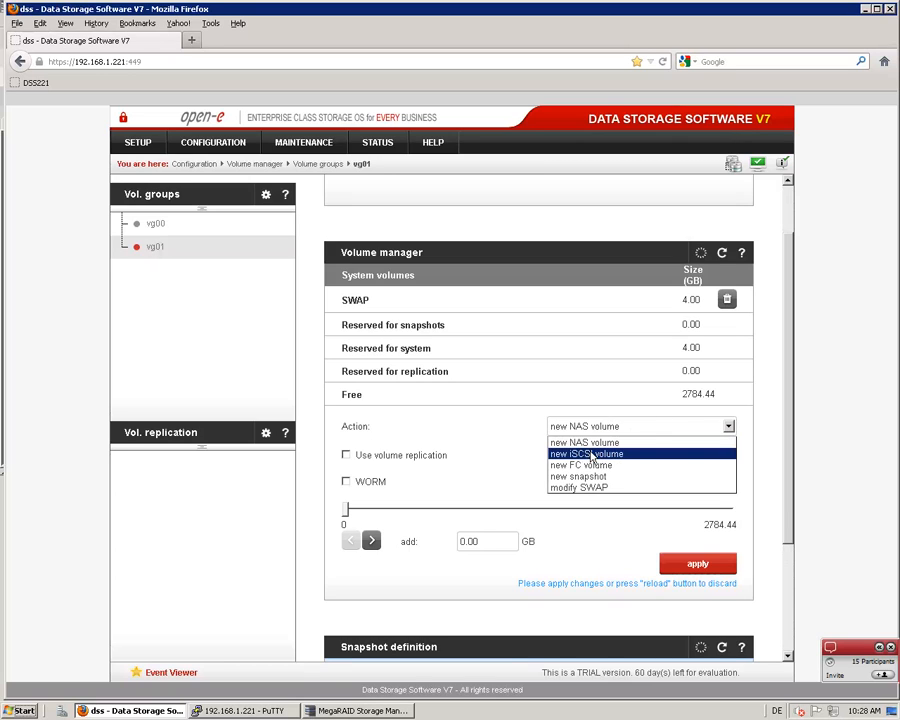
left_click(590, 455)
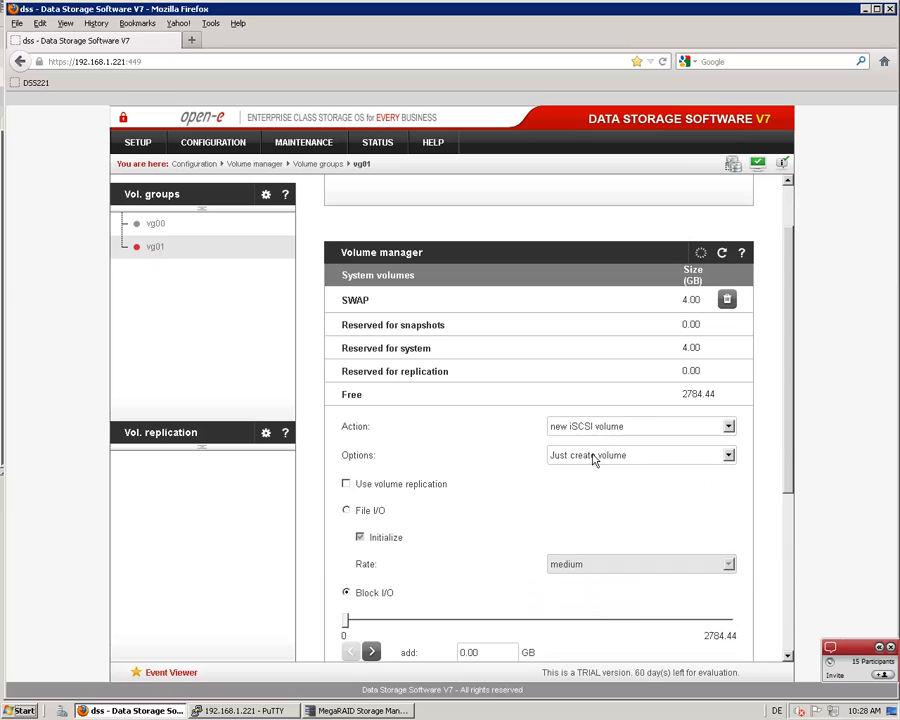
left_click(729, 457)
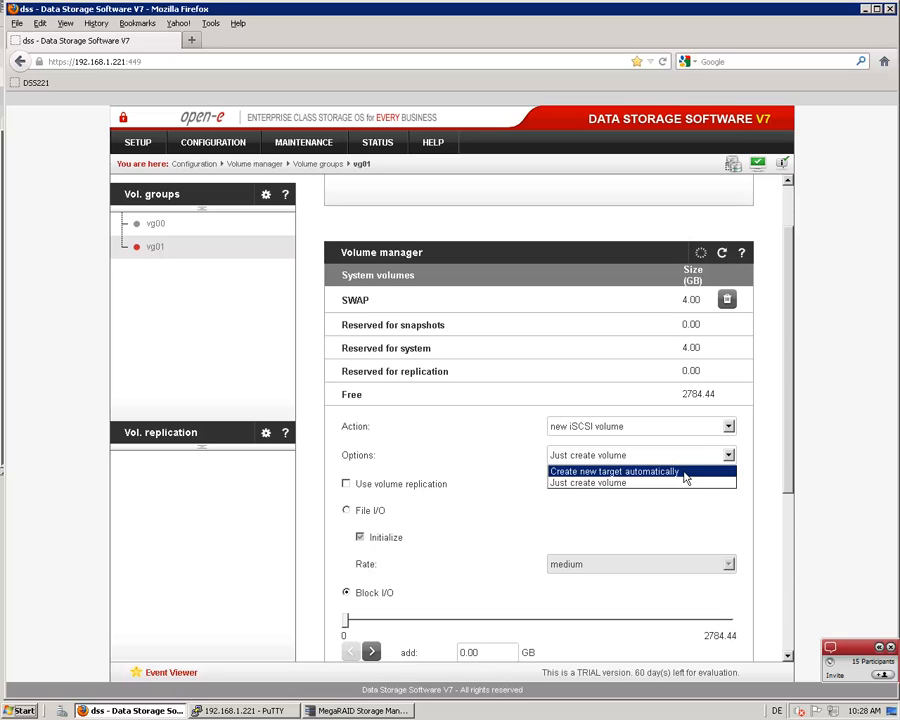
left_click(683, 472)
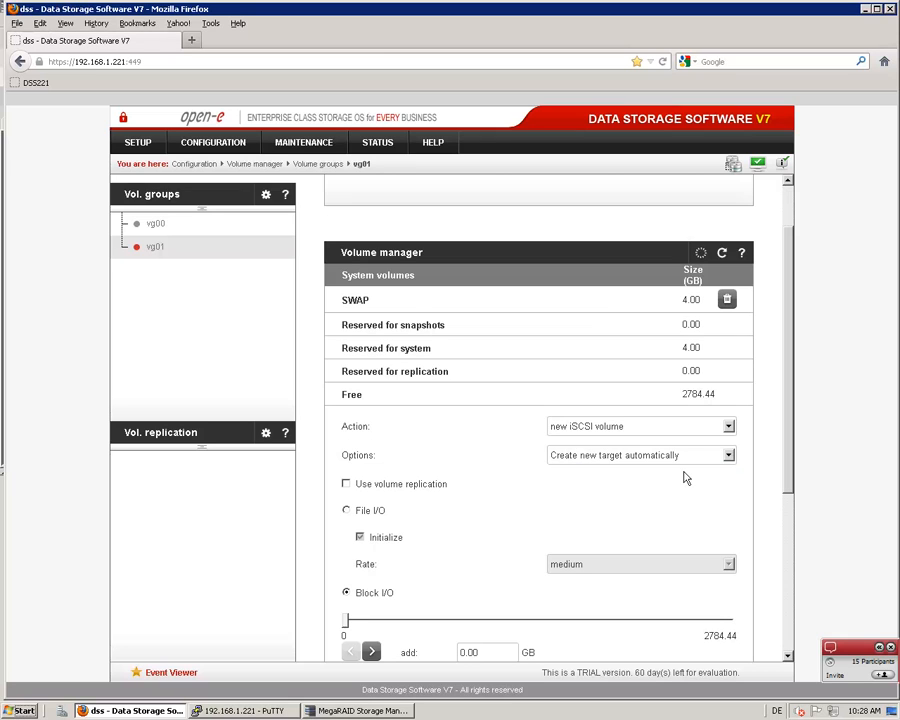
Set the new iSCSI volume's size to 2 GB with Block I/O, apply it and acknowledge the iSCSI connections notice
scroll(684, 478, "down", 1)
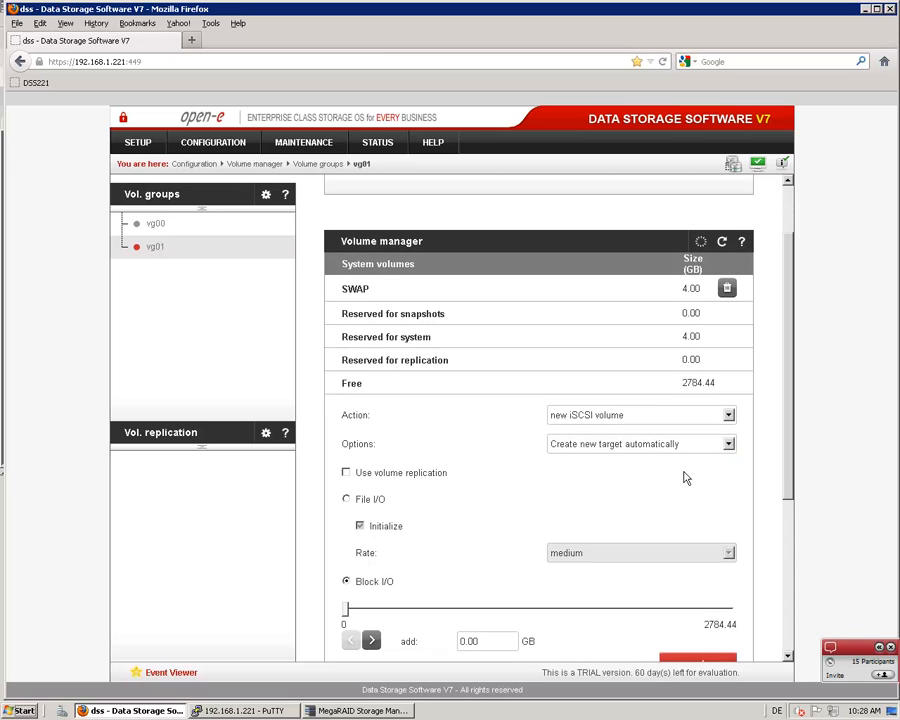
scroll(684, 478, "down", 1)
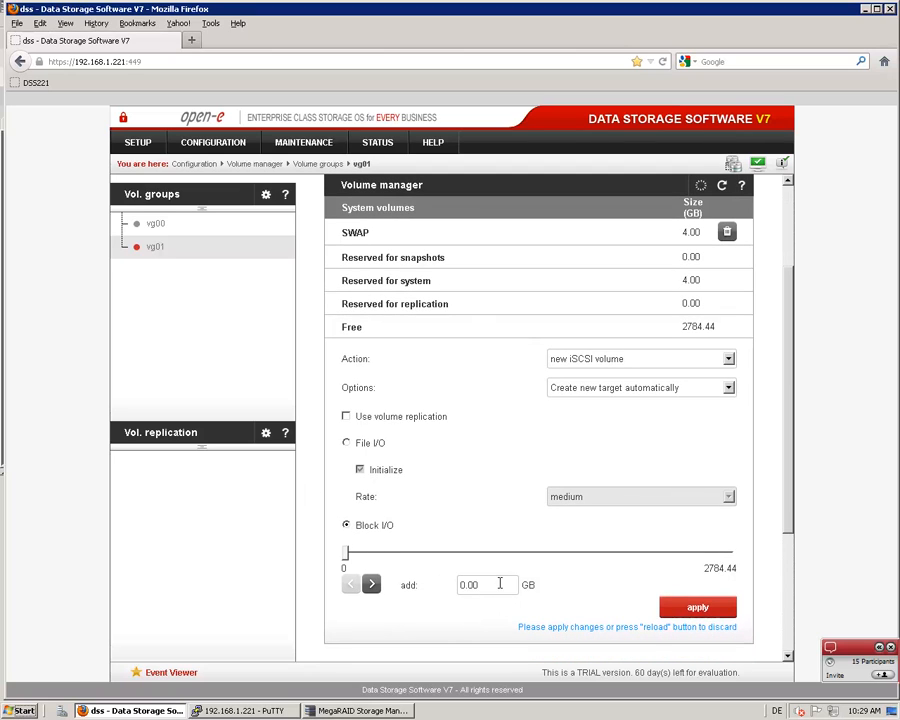
left_click_drag(500, 584, 450, 582)
type("2")
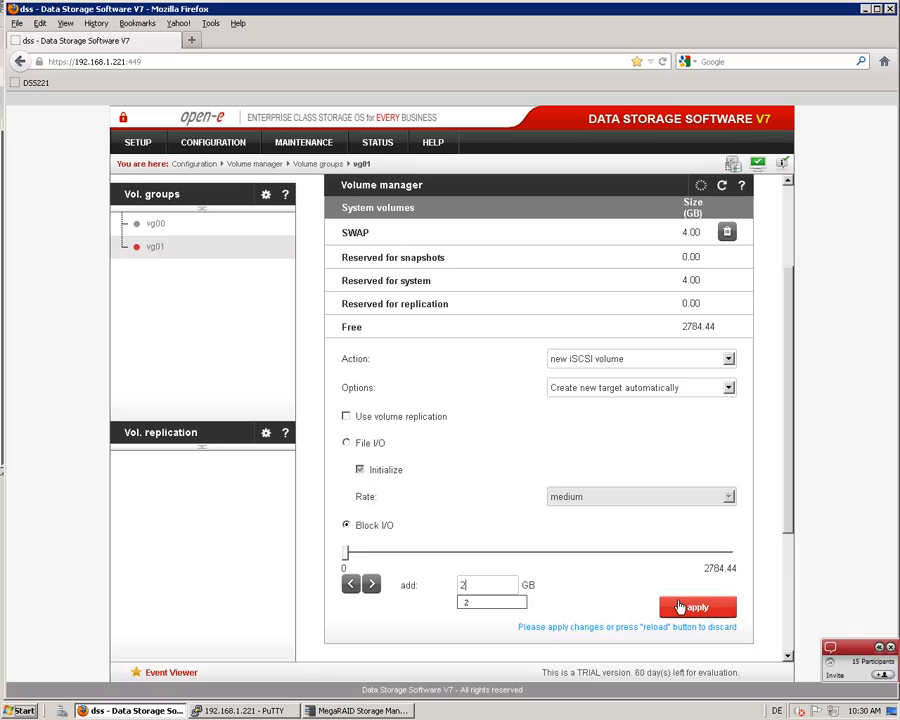
left_click(680, 608)
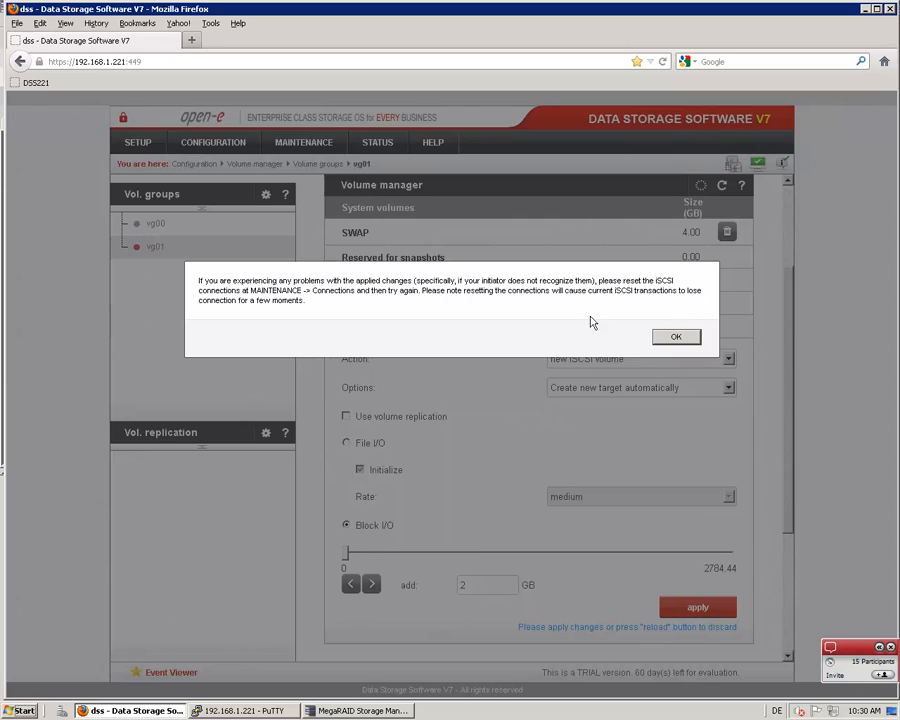
left_click(676, 338)
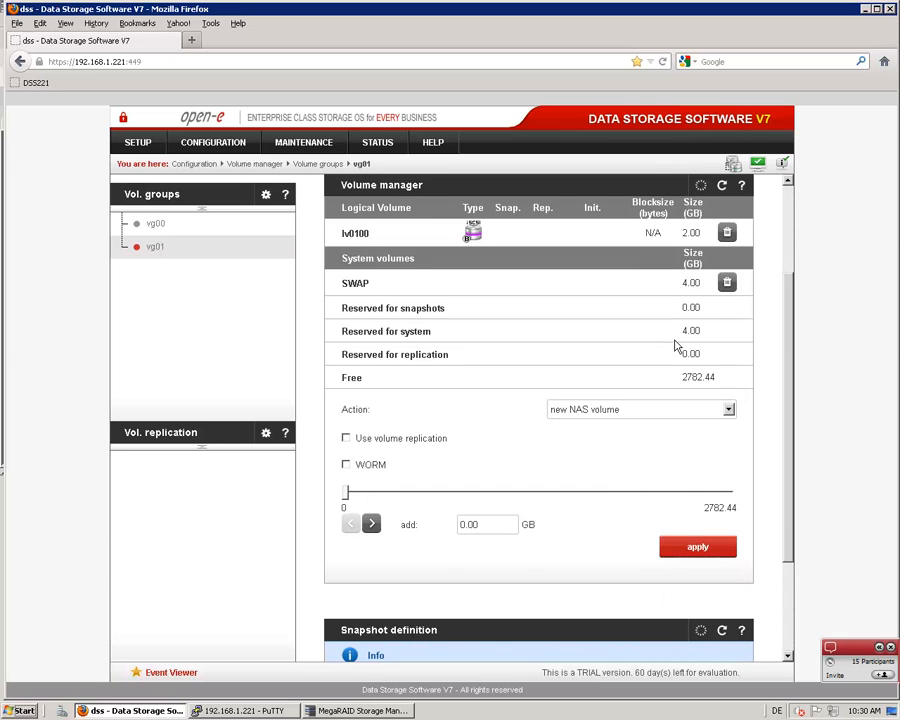
Review the new volume's creation info, then examine the iSCSI session manager and connection reset options on the maintenance Connections page
scroll(675, 345, "up", 1)
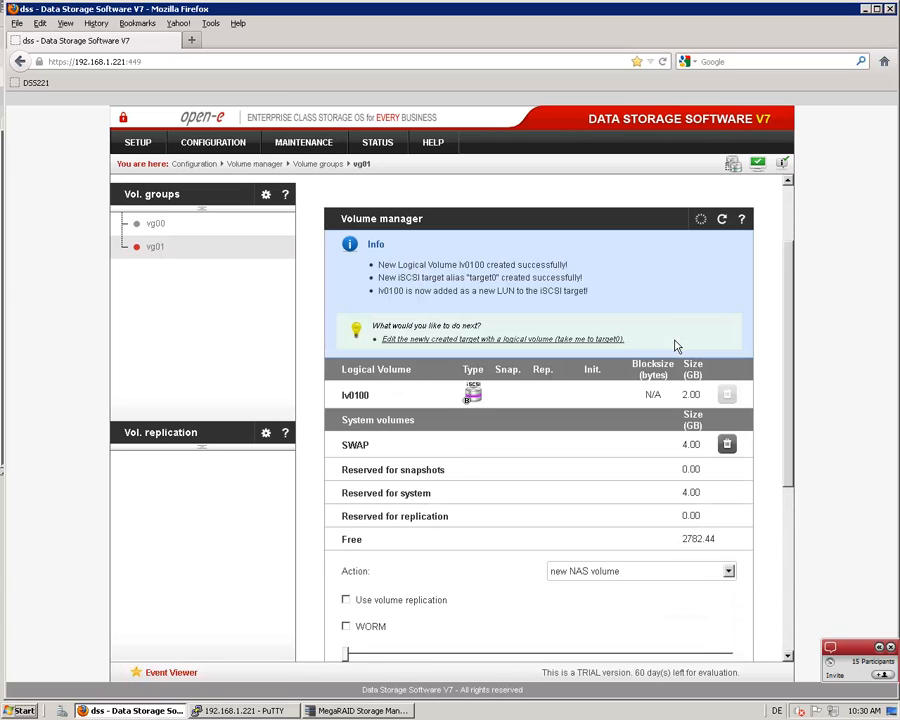
scroll(675, 345, "down", 1)
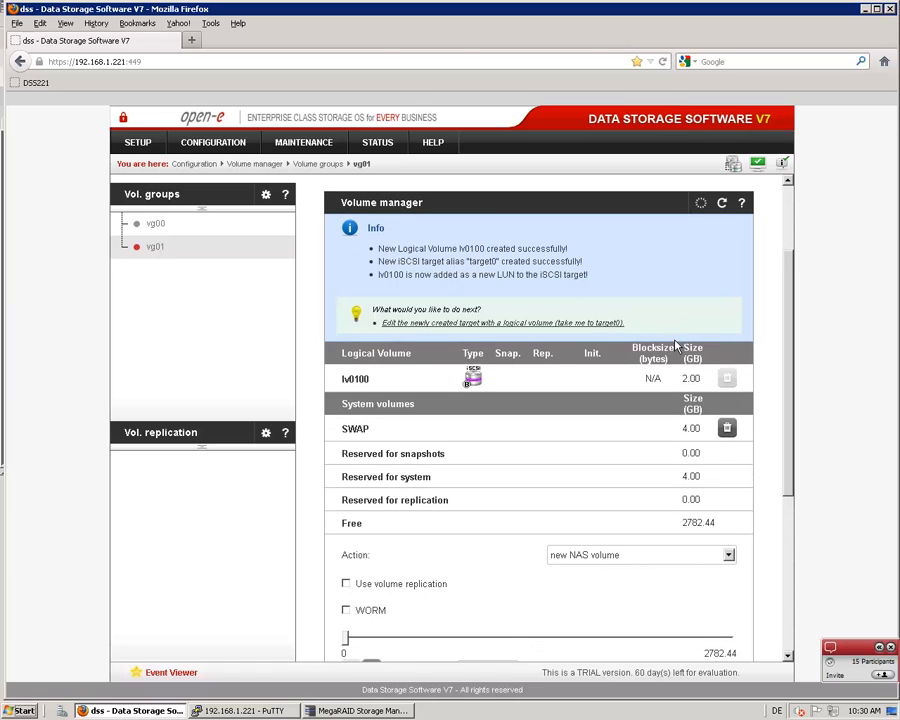
scroll(675, 345, "down", 3)
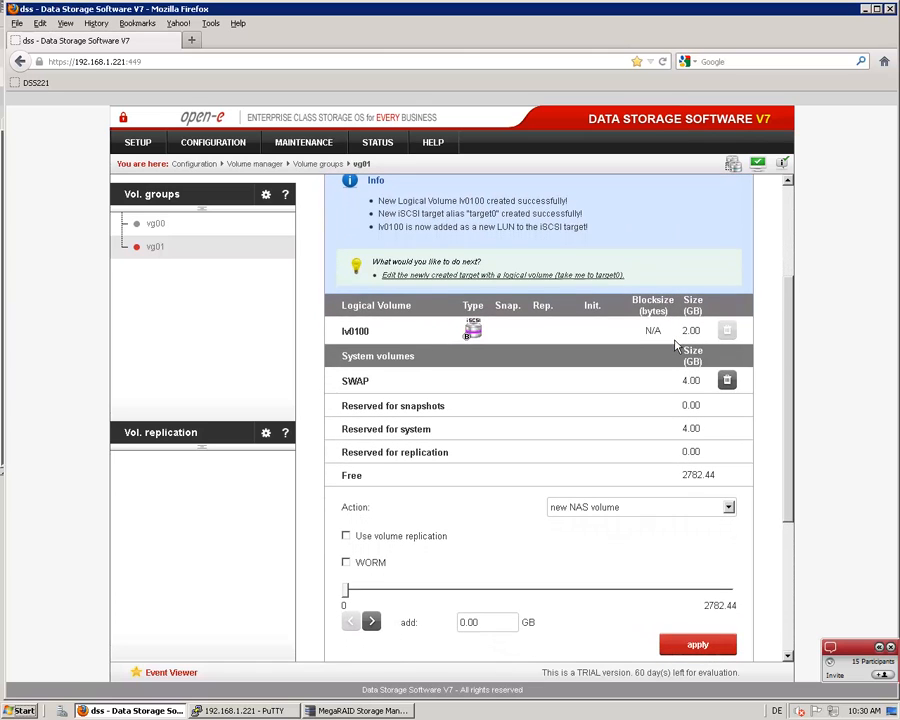
scroll(675, 345, "down", 1)
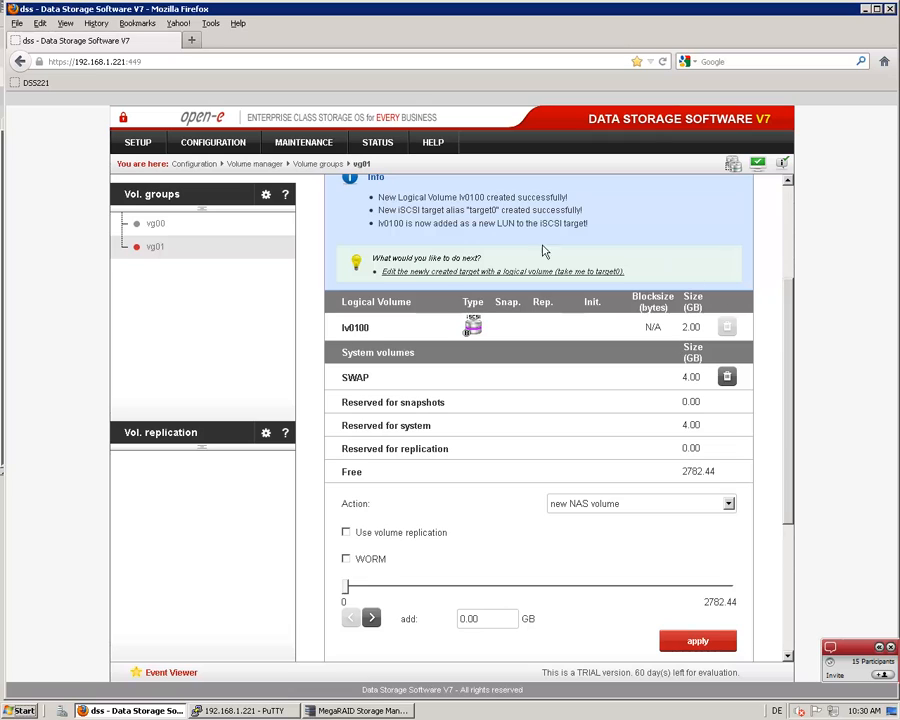
left_click(283, 145)
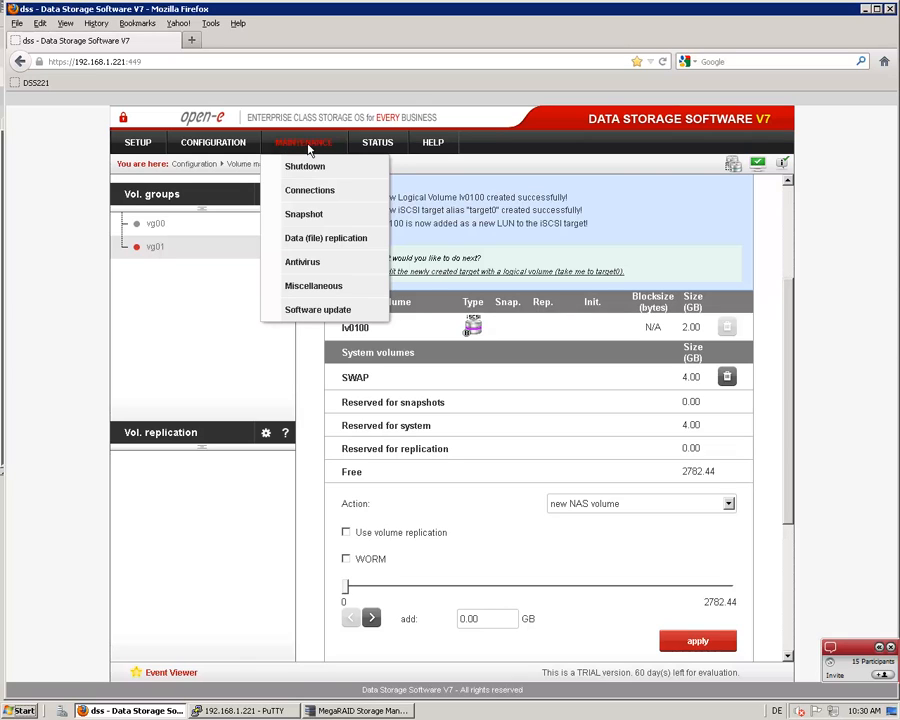
left_click(310, 190)
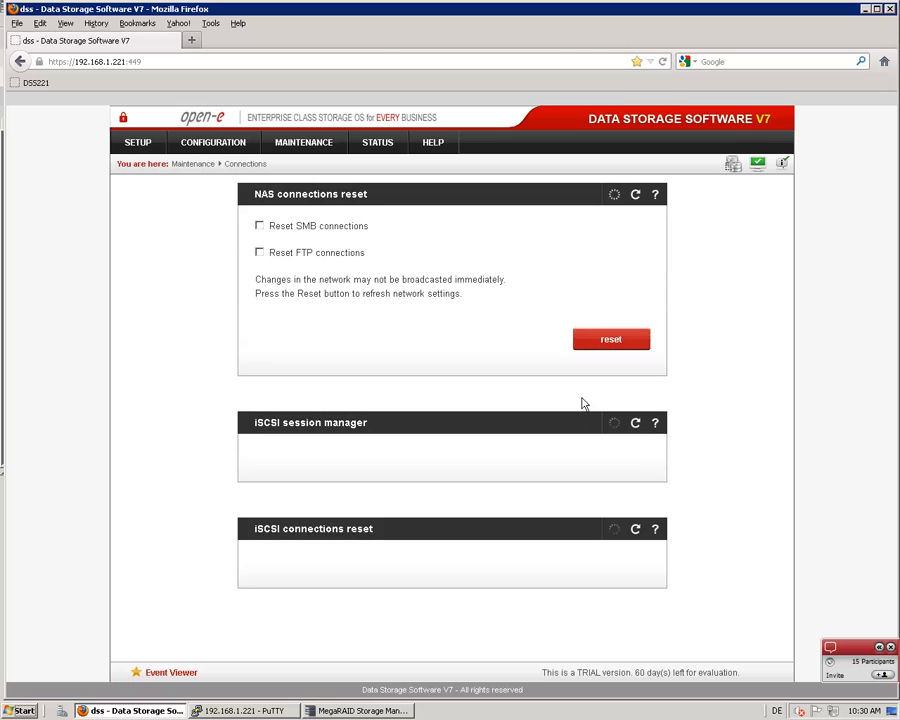
scroll(600, 480, "down", 1)
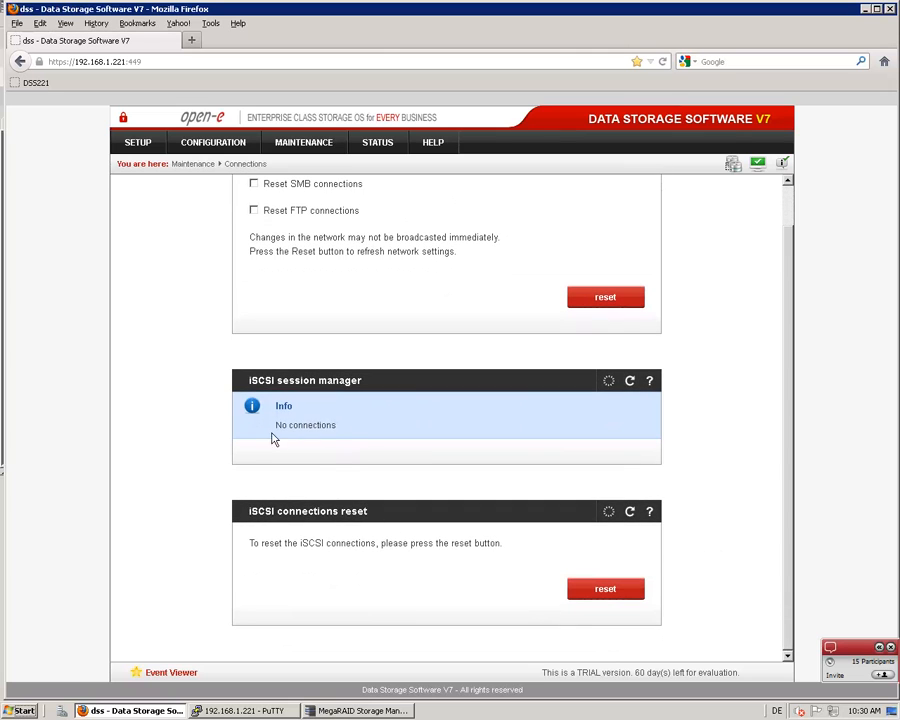
left_click(587, 590)
scroll(175, 249, "up", 1)
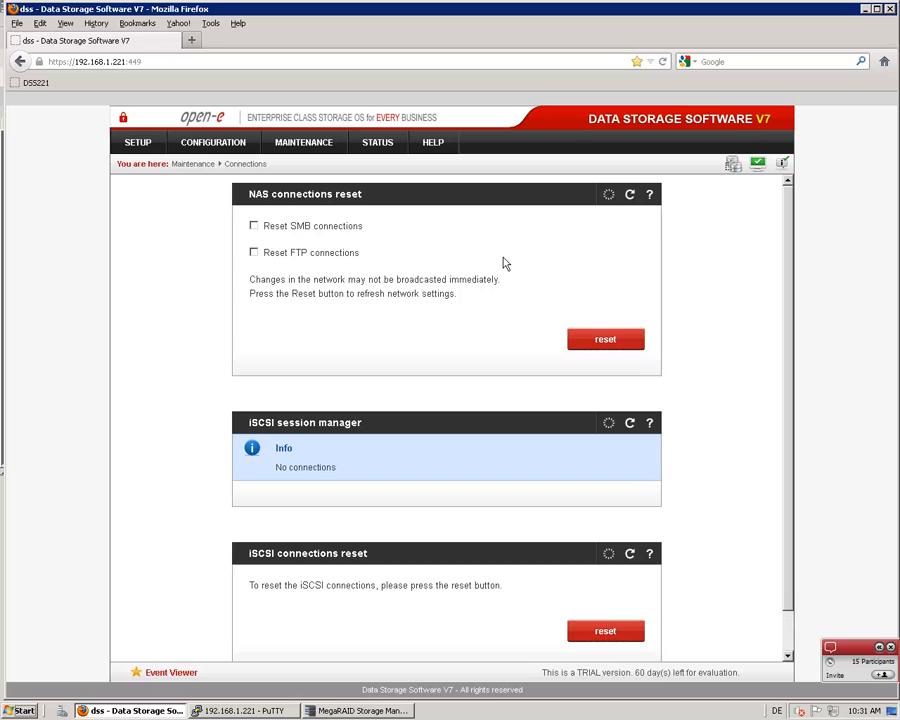
Open target0 in the iSCSI target manager and expand the details of its volume lv0100
left_click(214, 144)
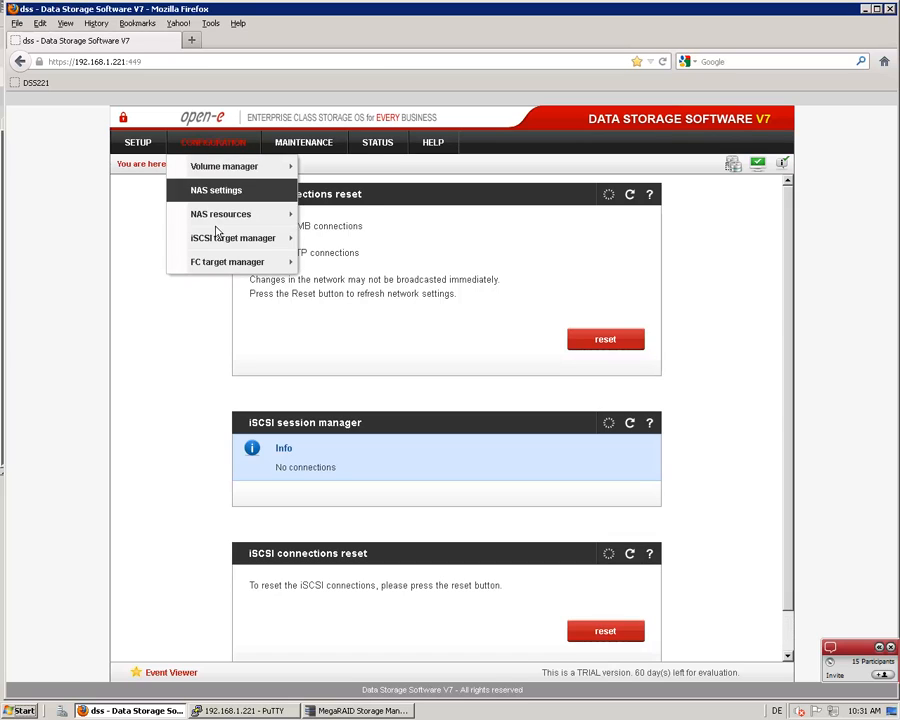
mouse_move(246, 238)
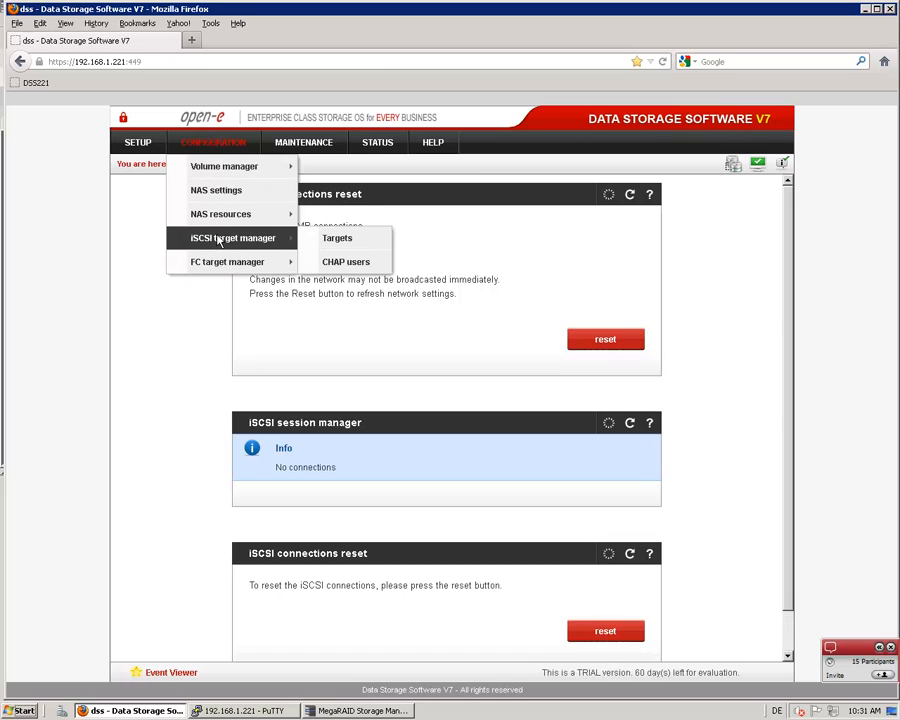
left_click(337, 238)
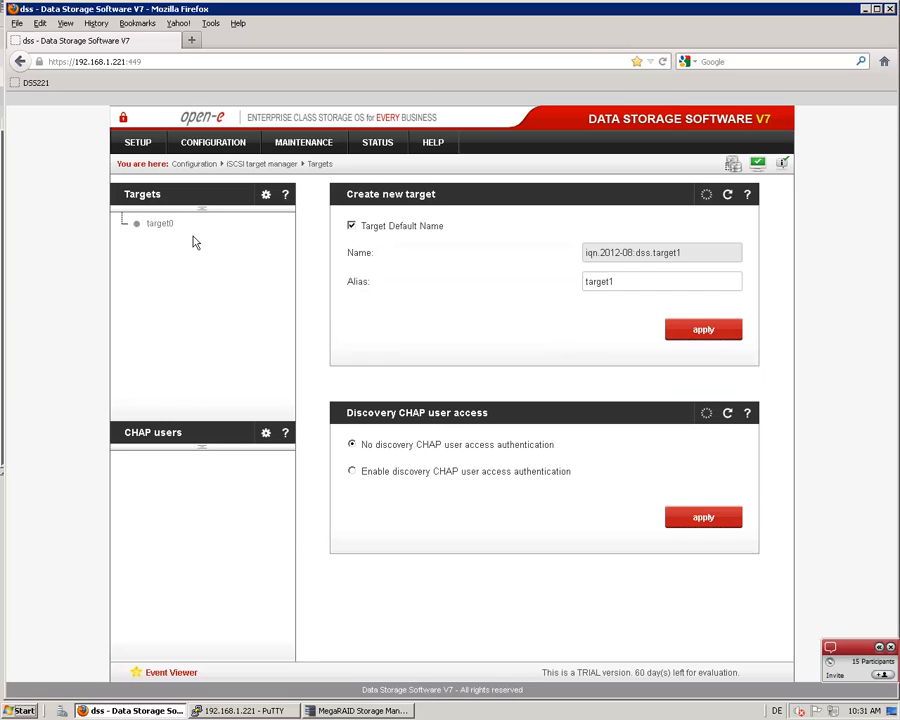
left_click(161, 225)
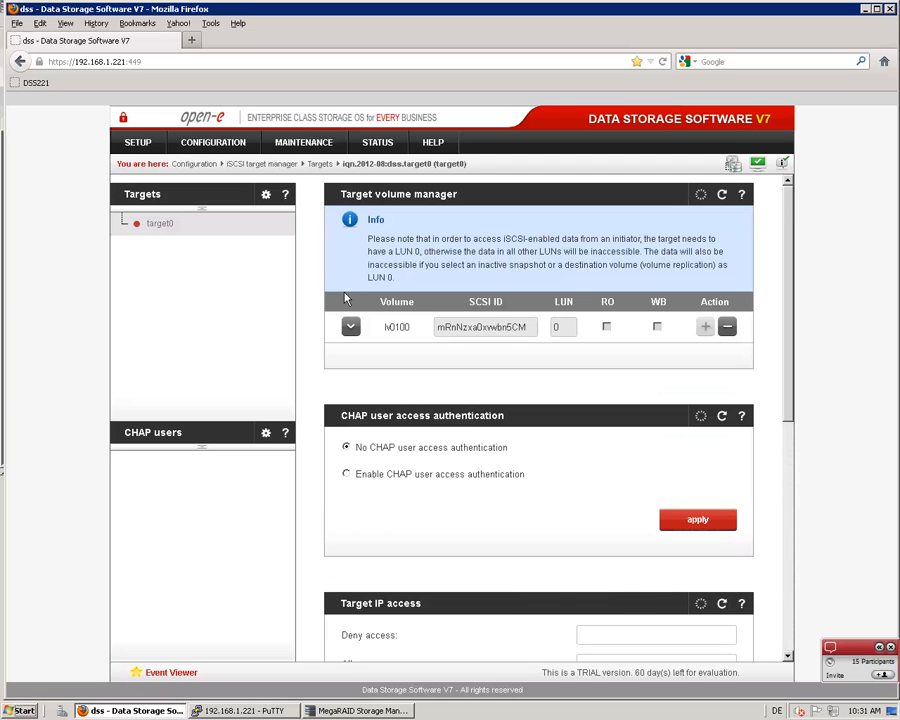
left_click(350, 328)
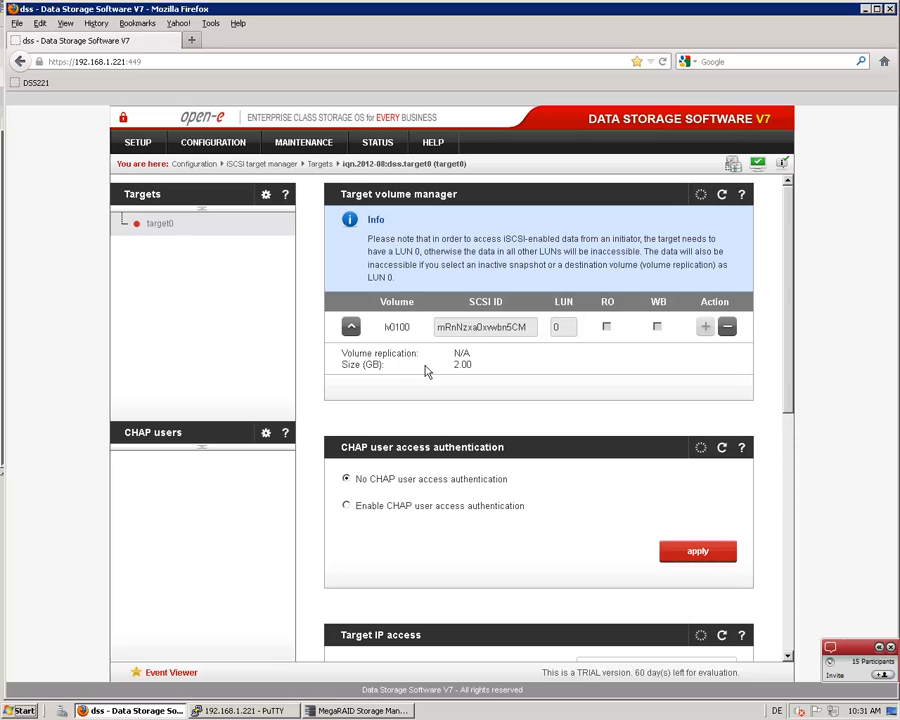
Examine target0's full name and its CHAP authentication, IP access, rename and remove settings
left_click_drag(343, 166, 448, 170)
left_click(384, 209)
scroll(318, 254, "down", 1)
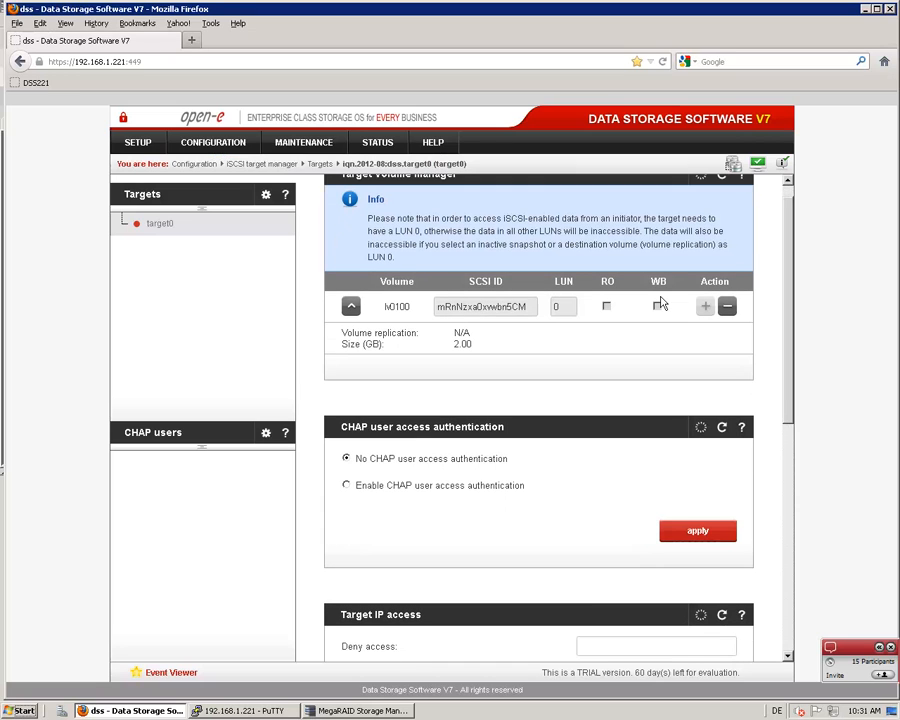
scroll(795, 368, "down", 3)
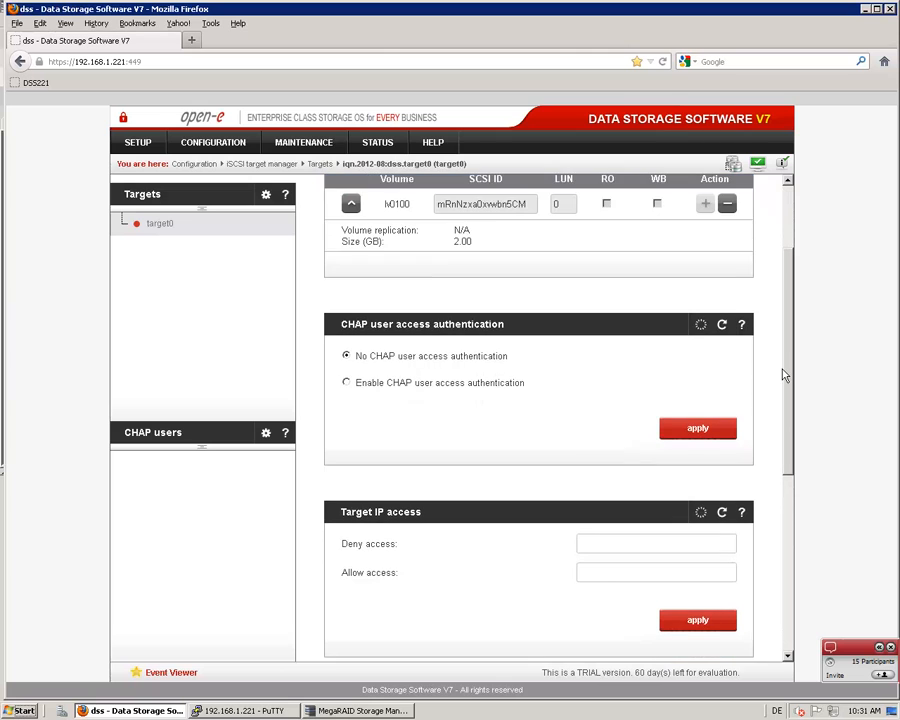
scroll(781, 379, "down", 2)
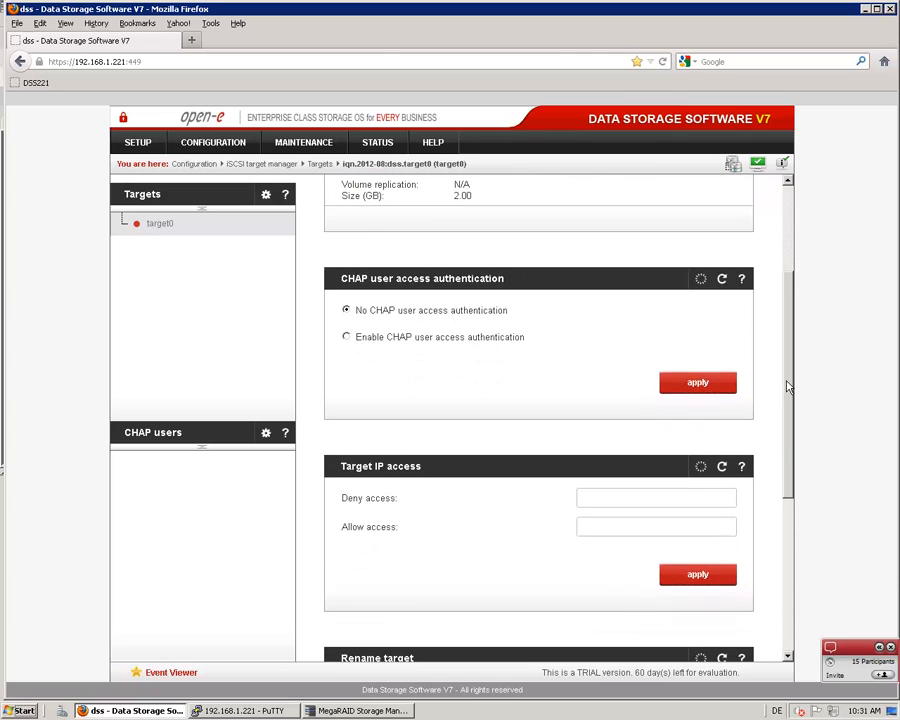
scroll(540, 520, "down", 4)
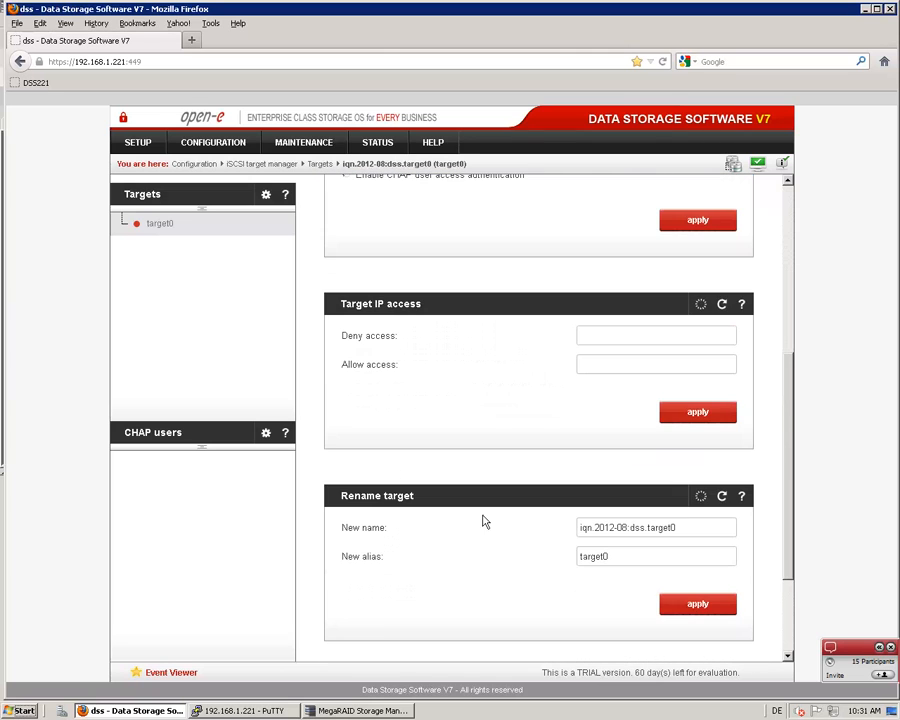
scroll(404, 436, "down", 3)
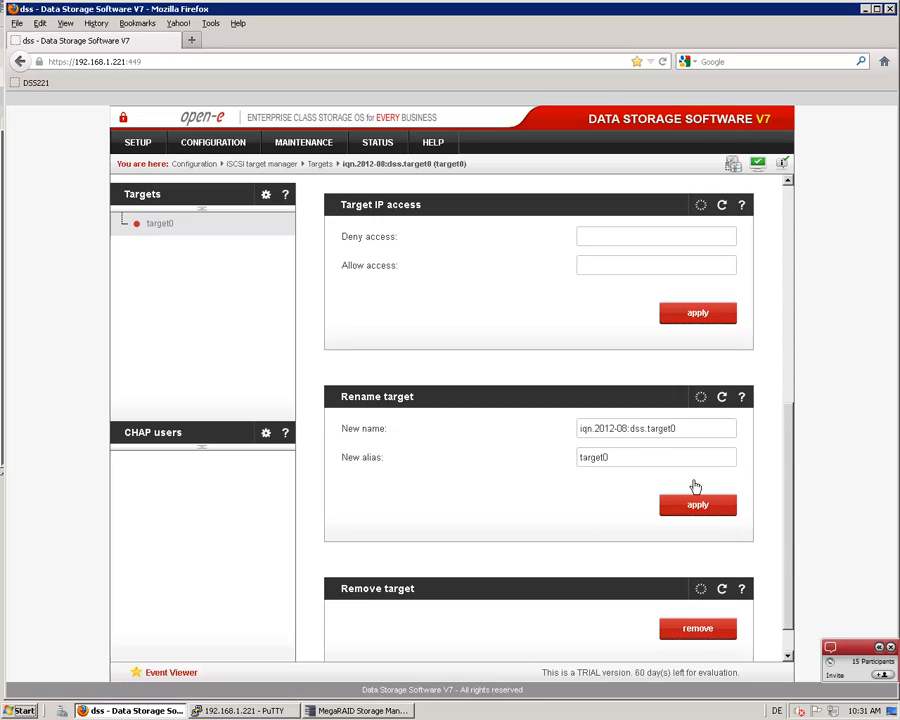
Minimize Firefox and close the open PuTTY session to 192.168.1.221, confirming the exit
left_click(864, 10)
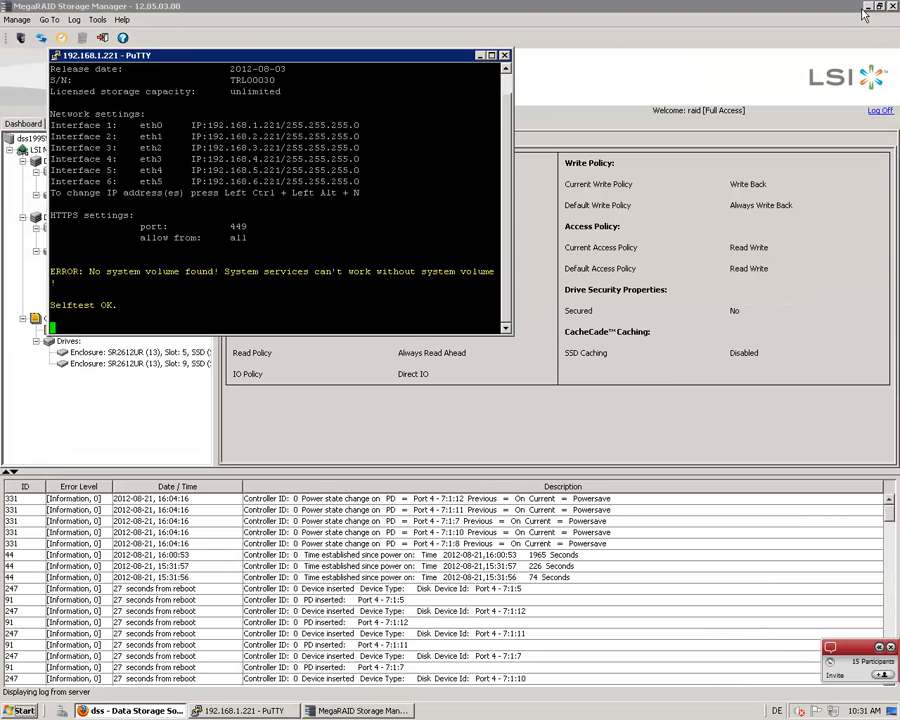
left_click(504, 56)
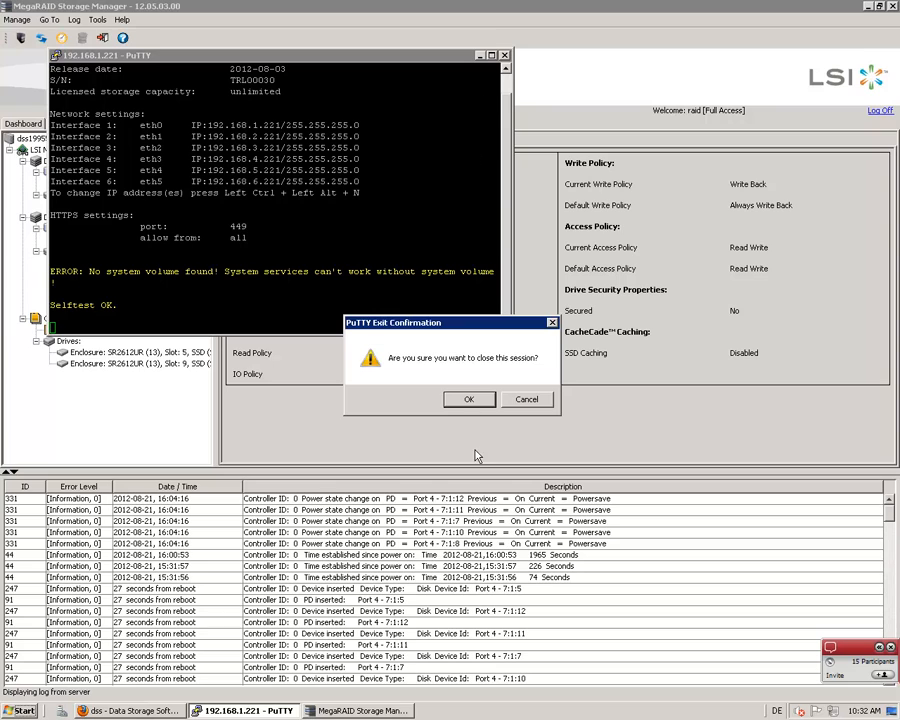
left_click(474, 403)
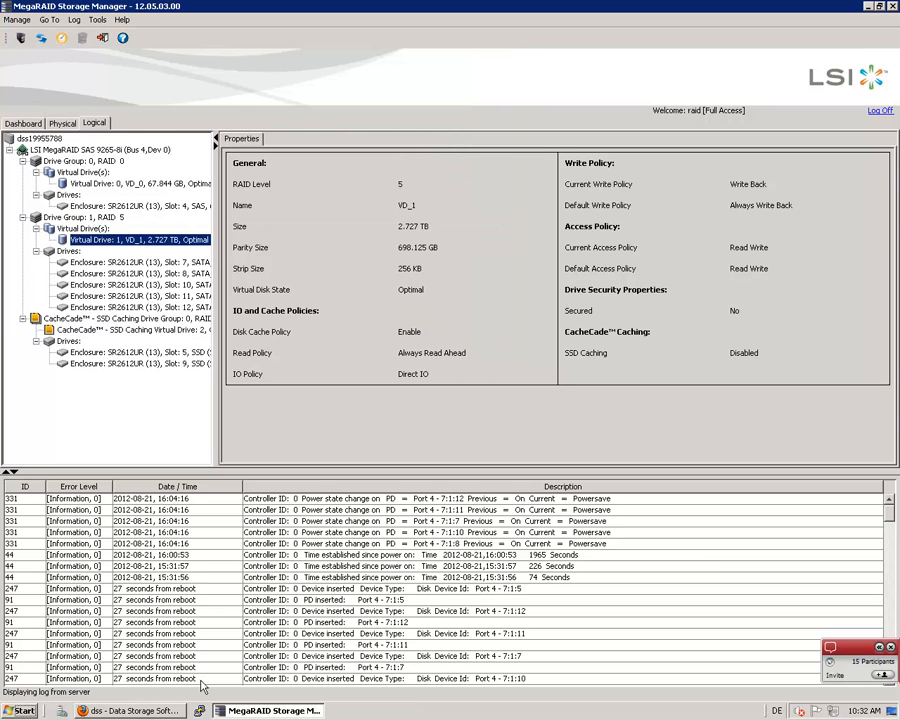
Launch PuTTY again, open the saved session DSS221 and log in with the cli account password
left_click(201, 711)
left_click(489, 366)
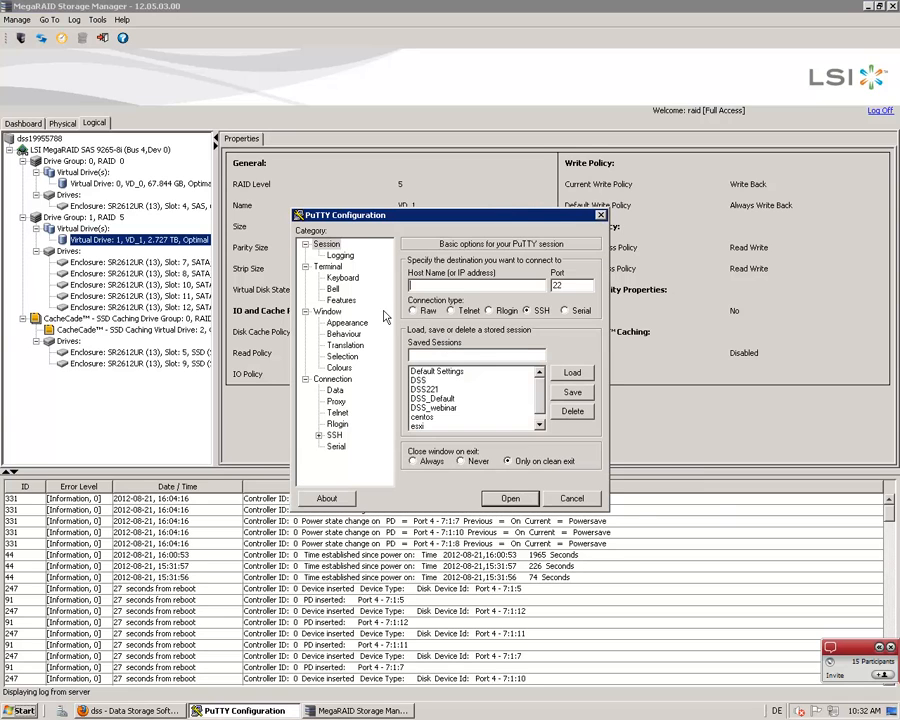
double_click(433, 383)
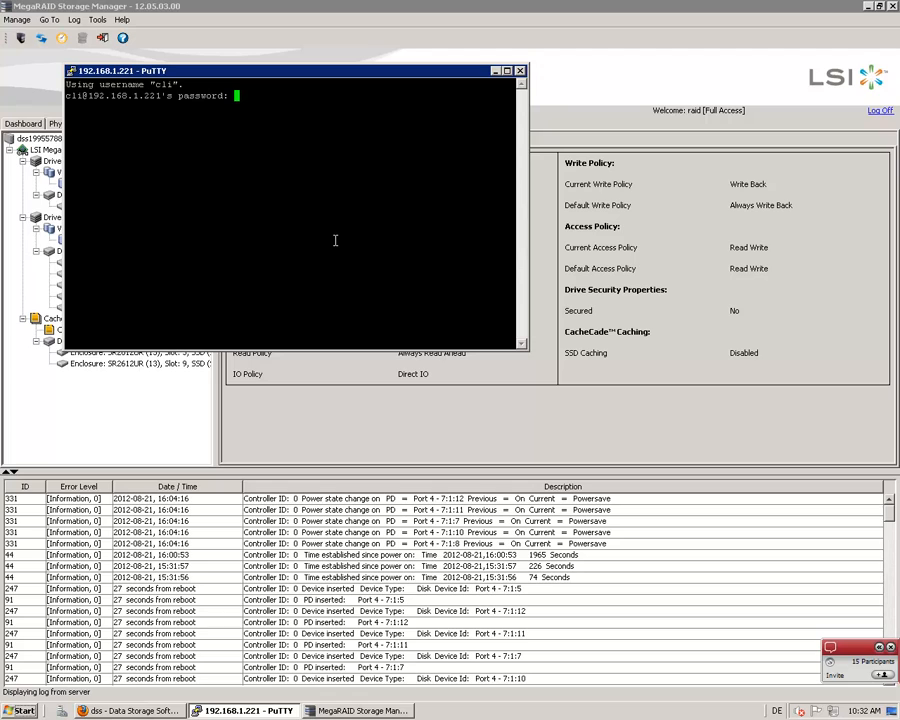
key("Return")
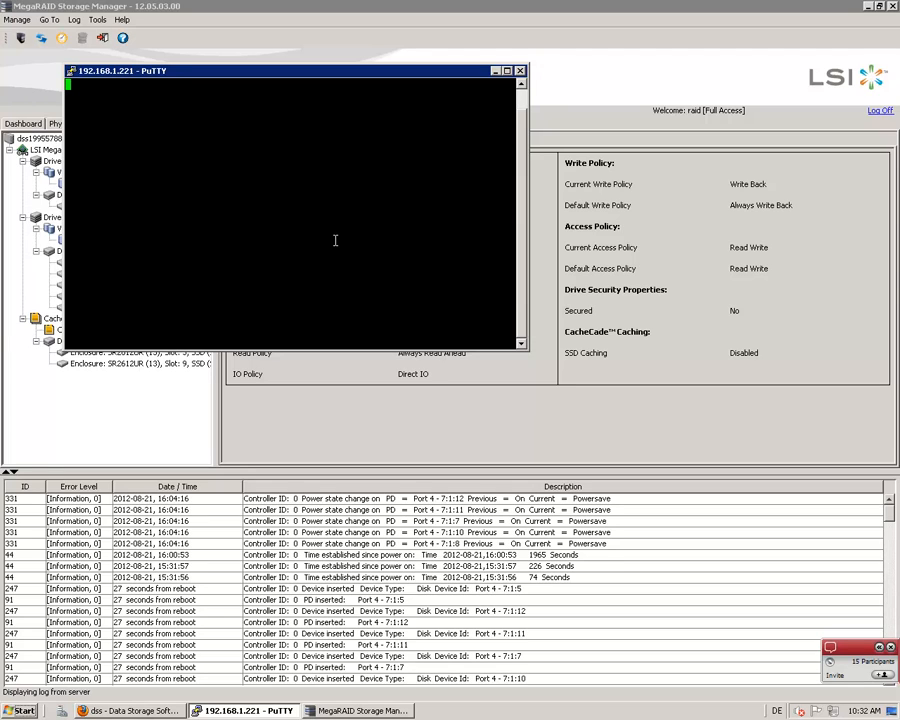
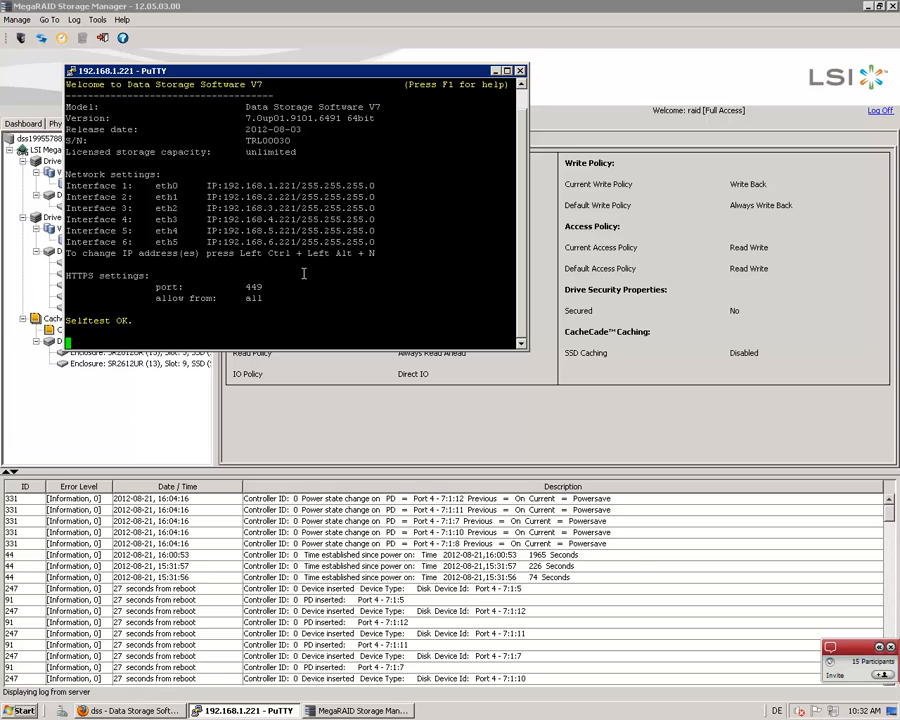
View the console's key help and open Extended Tools, accepting its warning and entering the administrator password
key("F1")
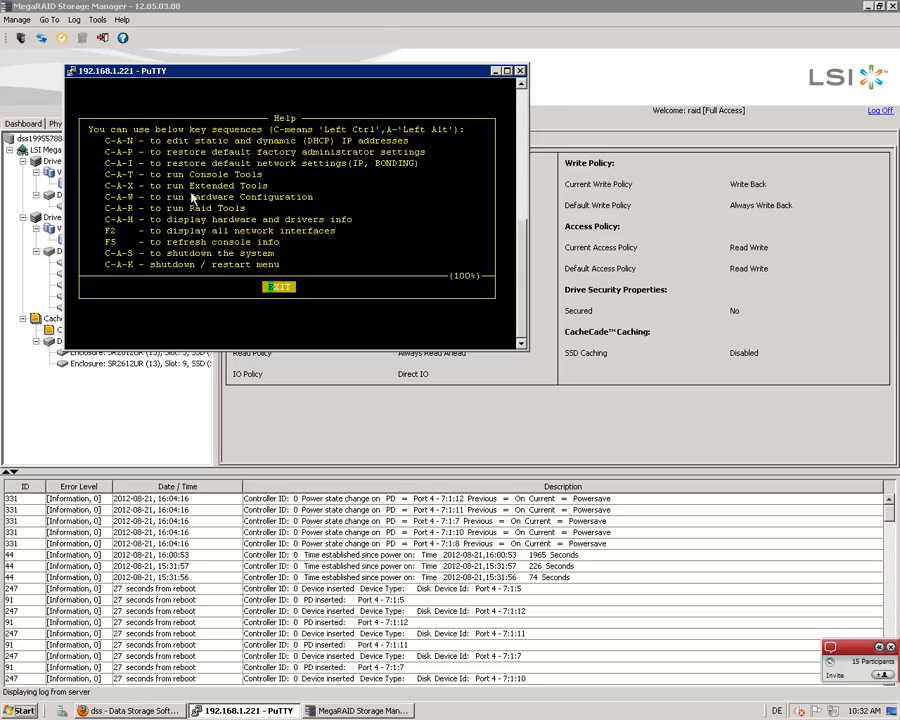
key("Return")
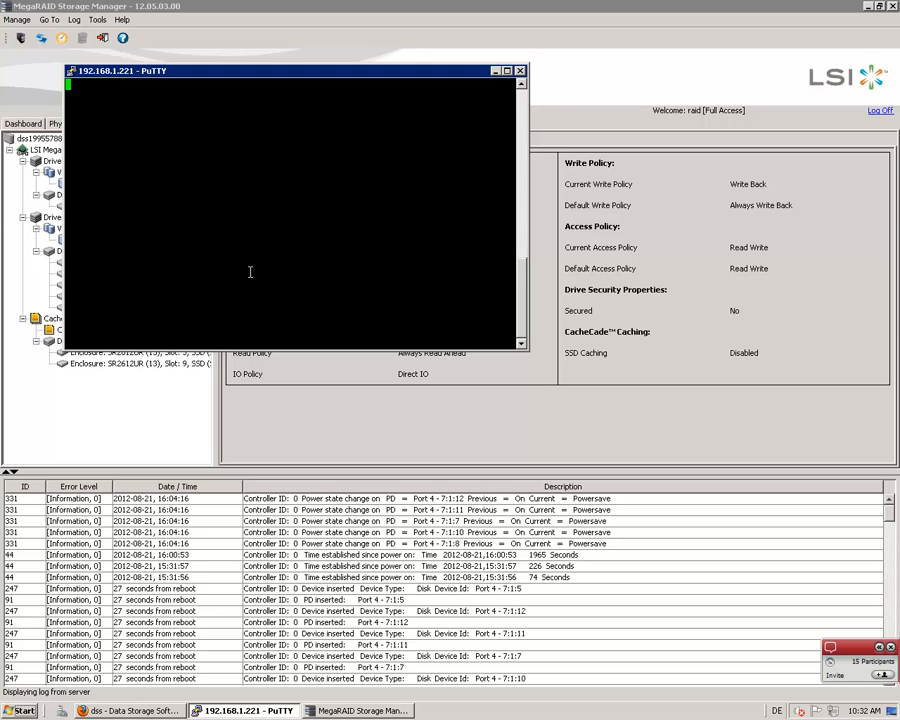
key("ctrl+alt+x")
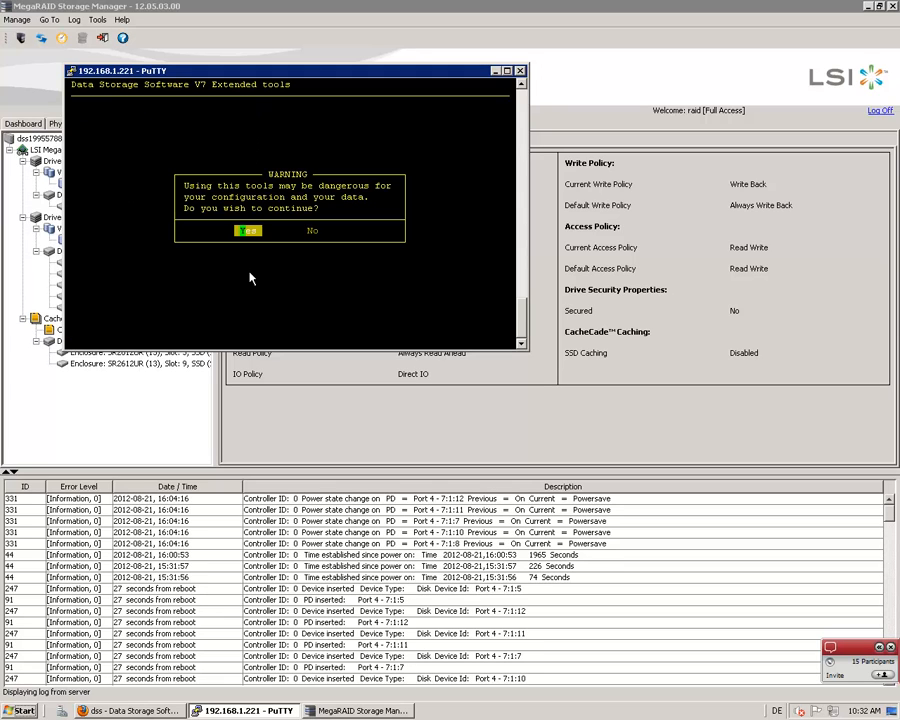
key("Return")
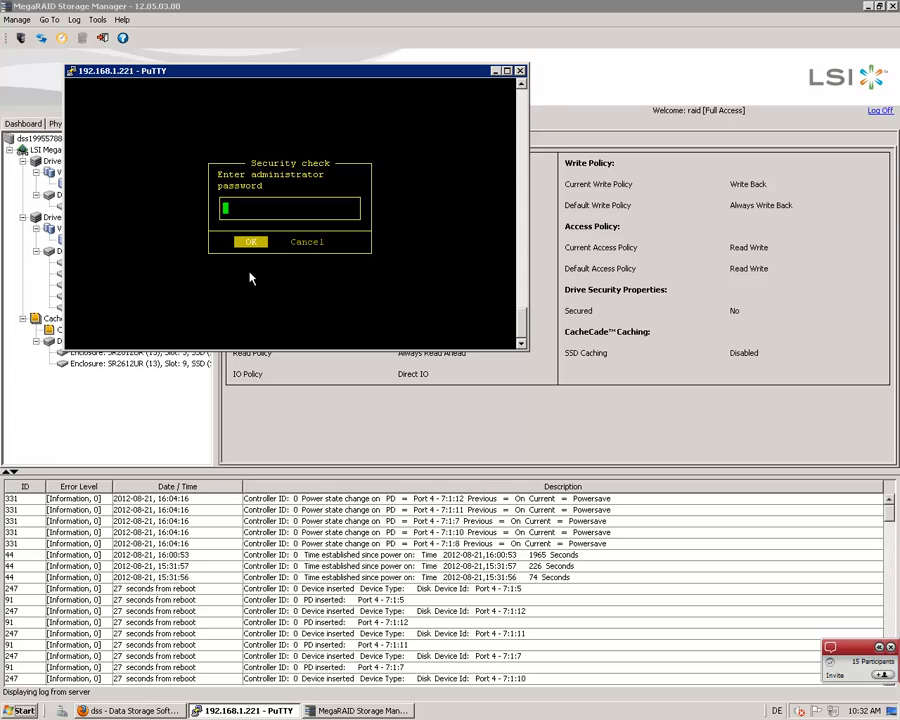
key("Return")
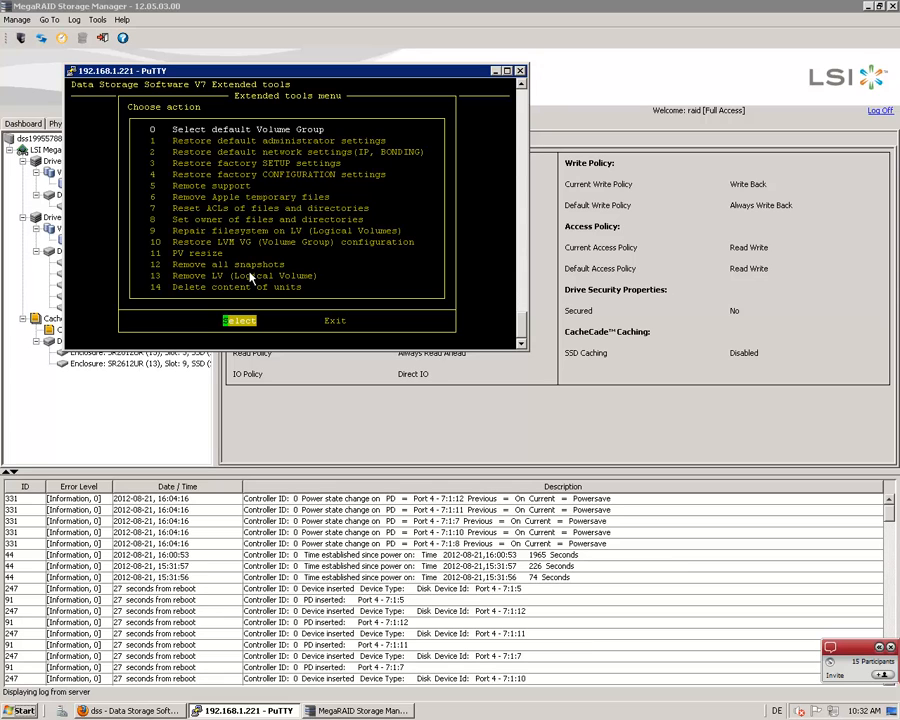
Open the Delete content of units tool and enter the administrator password at its security check
key("Down")
key("Down")
key("Down")
key("Down")
key("Down")
key("Down")
key("Down")
key("Down")
key("Down")
key("Down")
key("Down")
key("Down")
key("Down")
key("Down")
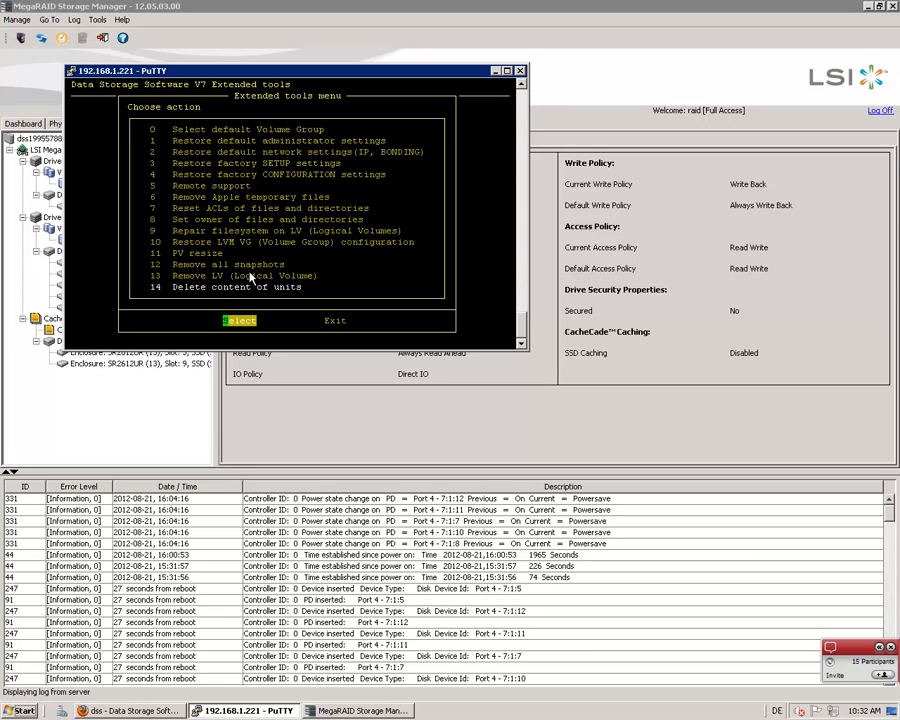
key("Return")
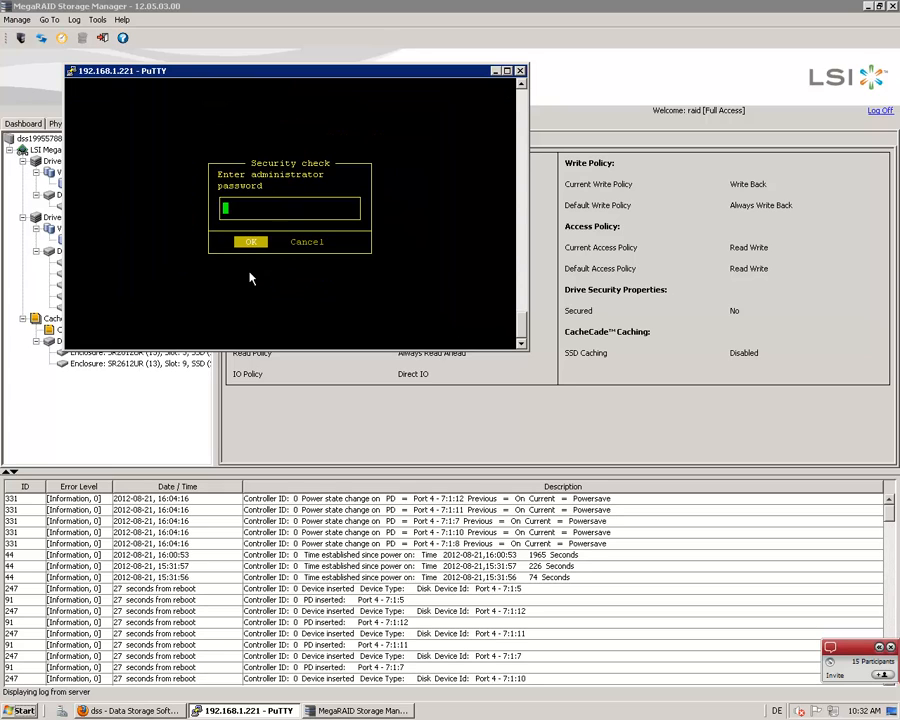
key("Return")
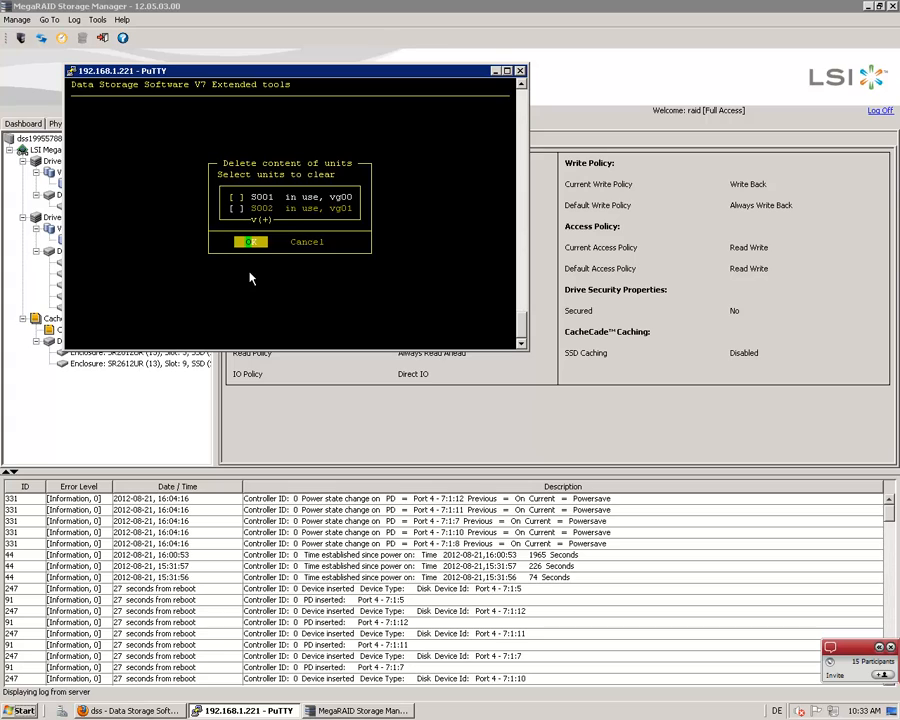
Mark units S001 and S002 for clearing, cancel without deleting anything and exit Extended Tools
key("Up")
key("space")
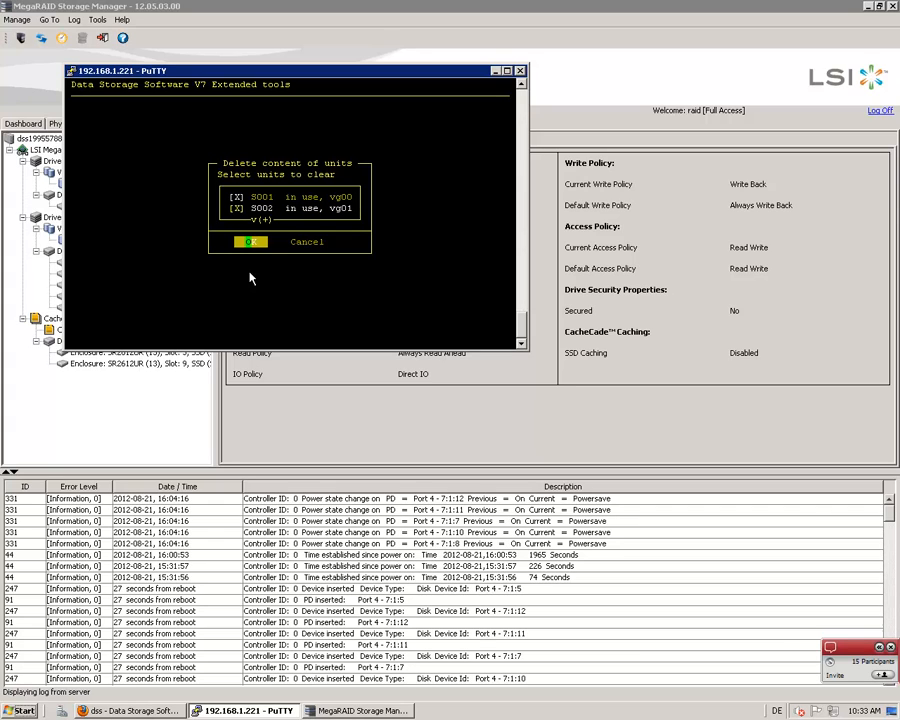
key("space")
key("Down")
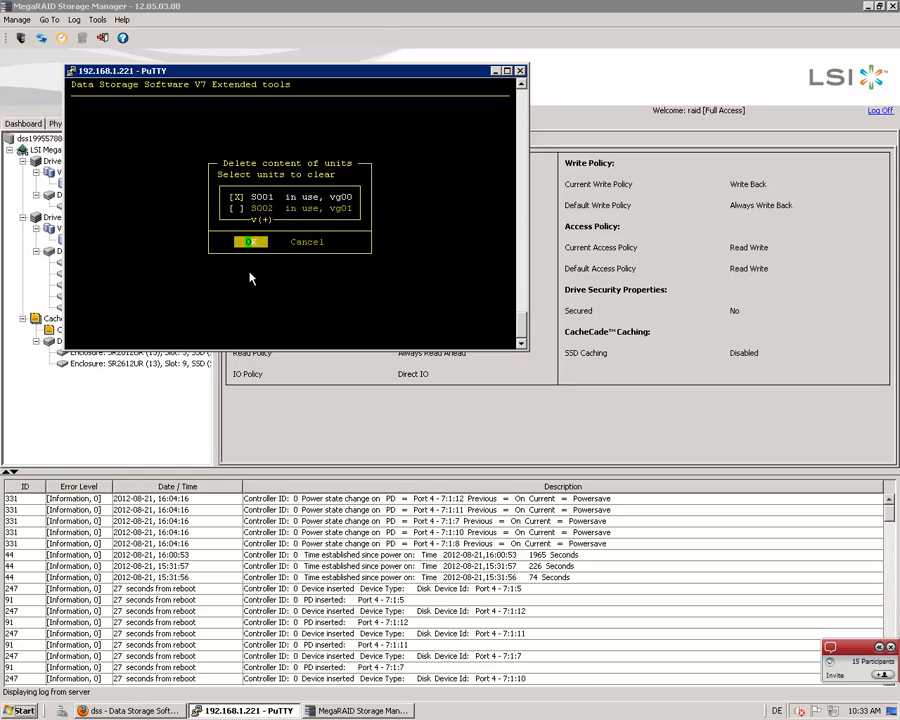
key("space")
key("Up")
key("Up")
key("space")
key("space")
key("Down")
key("Down")
key("Tab")
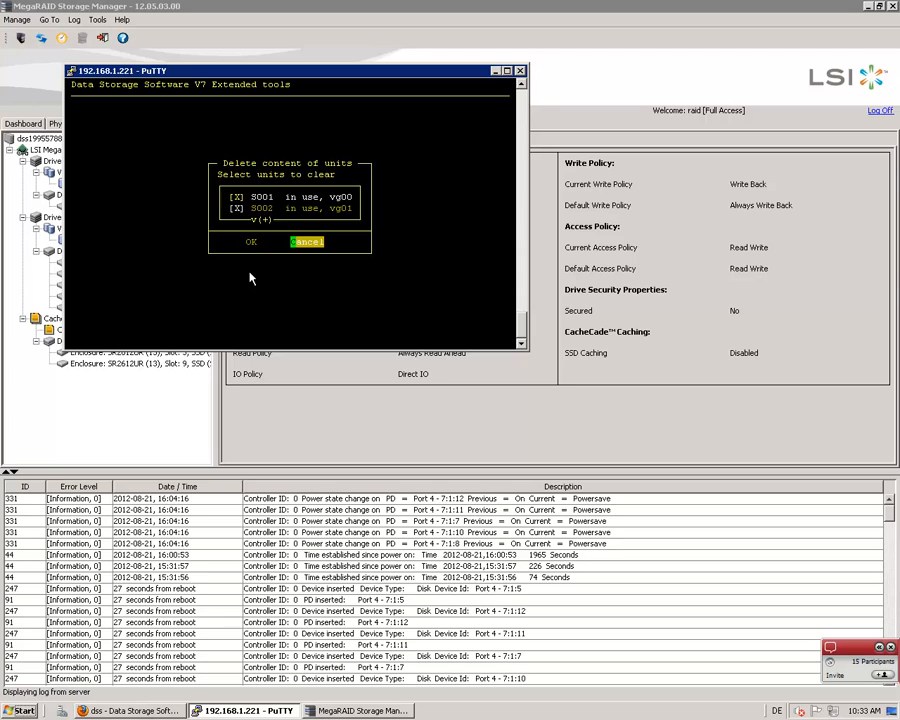
key("Return")
key("Tab")
key("Return")
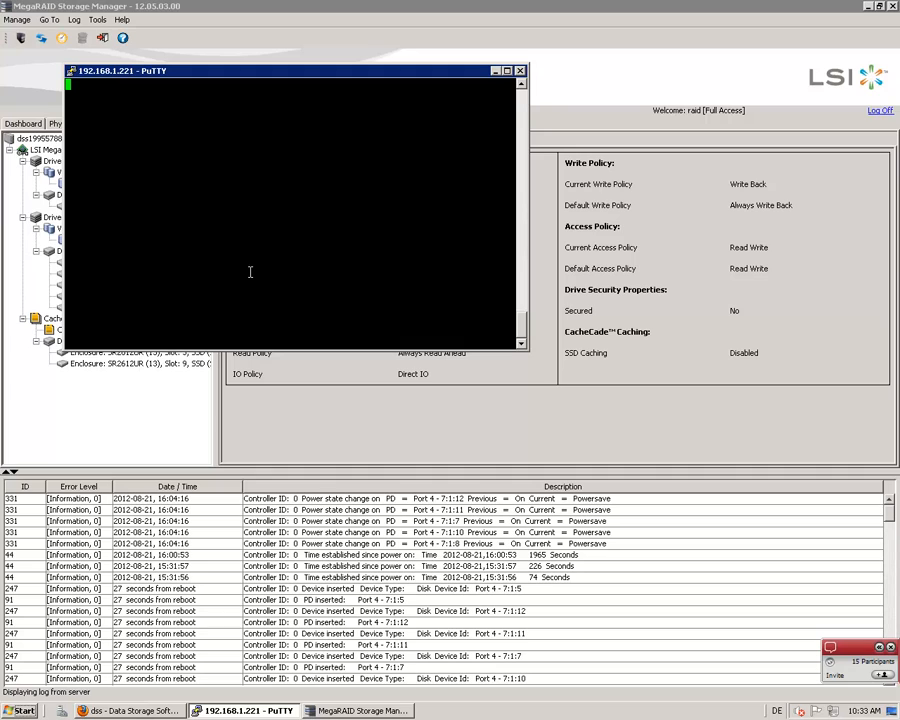
Minimize the MegaRAID Storage Manager and PuTTY windows to expose the Windows desktop
left_click(284, 420)
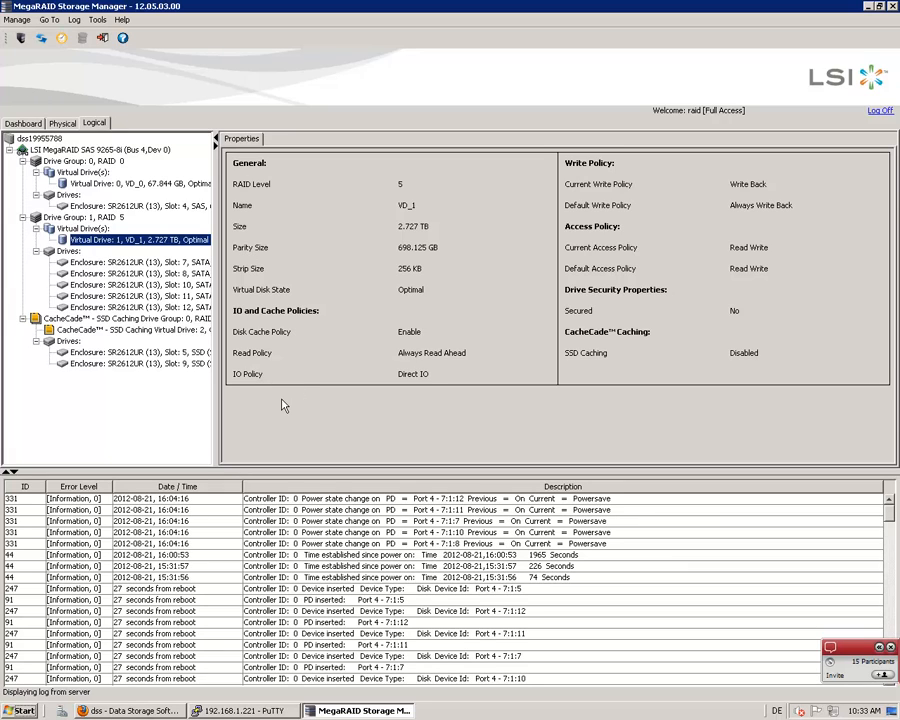
left_click(868, 8)
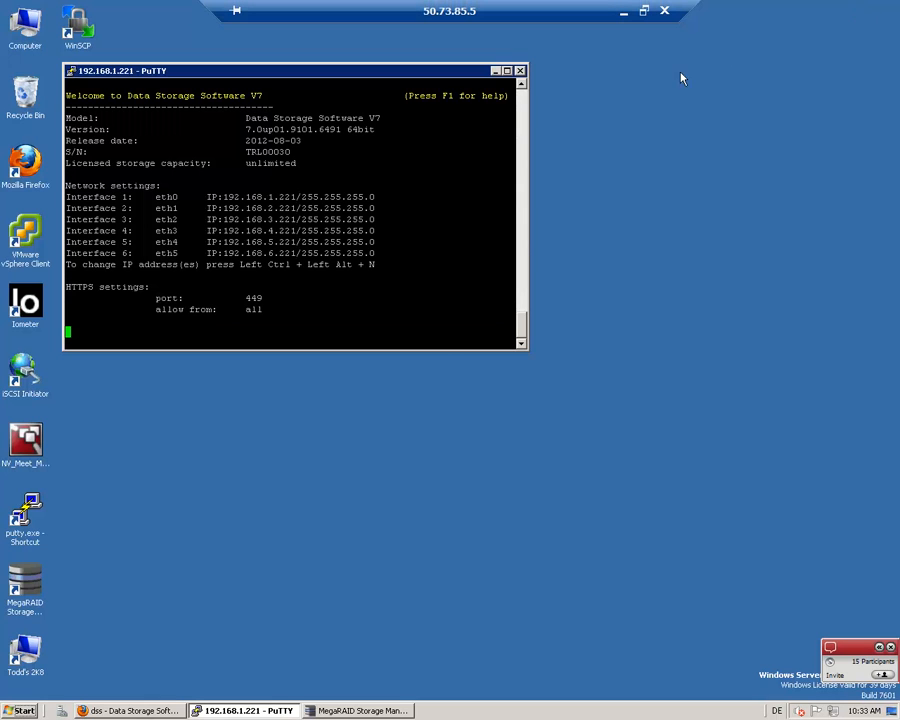
left_click(494, 71)
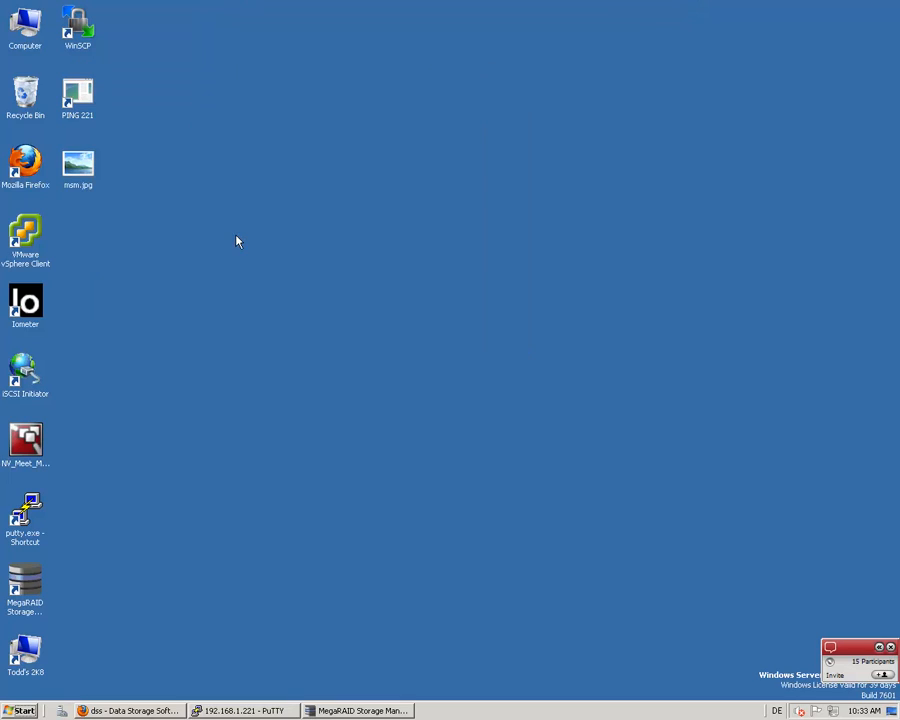
Search Windows for "iSCSI" and launch the iSCSI Initiator
left_click(24, 372)
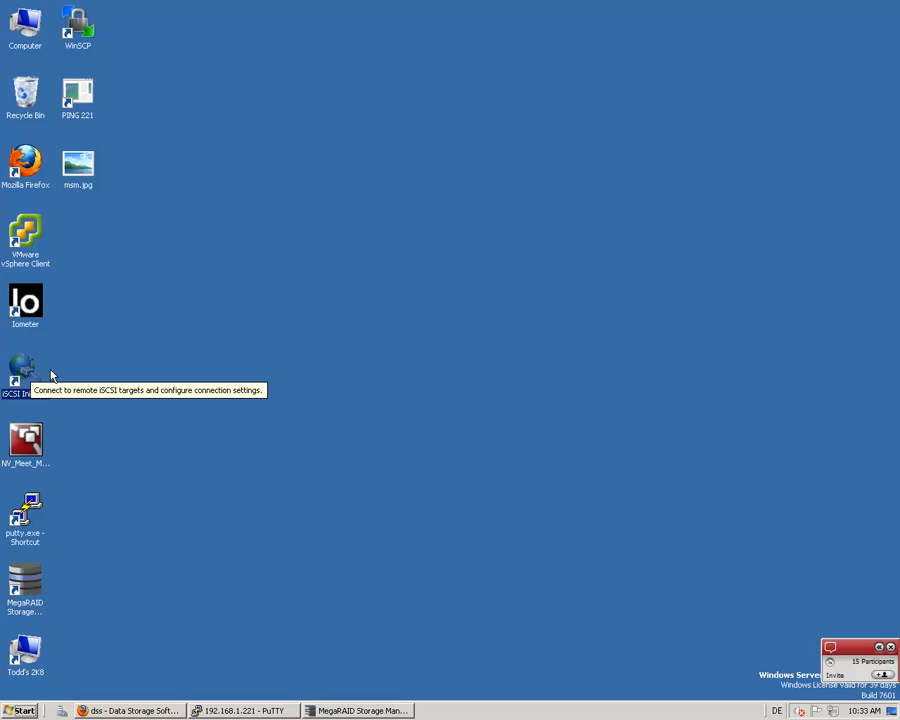
left_click(17, 716)
left_click(58, 685)
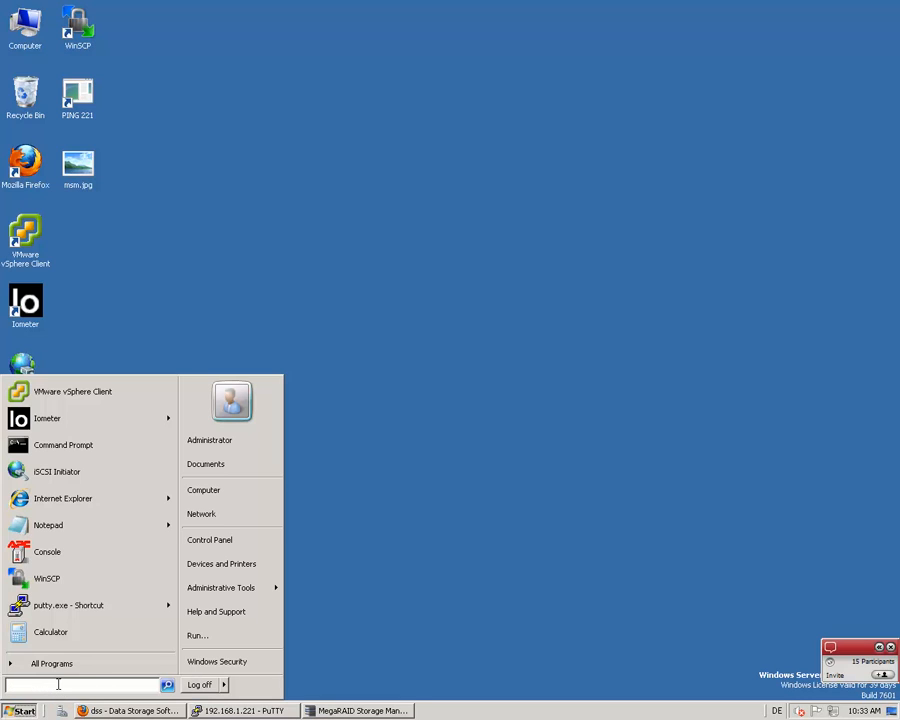
type("i")
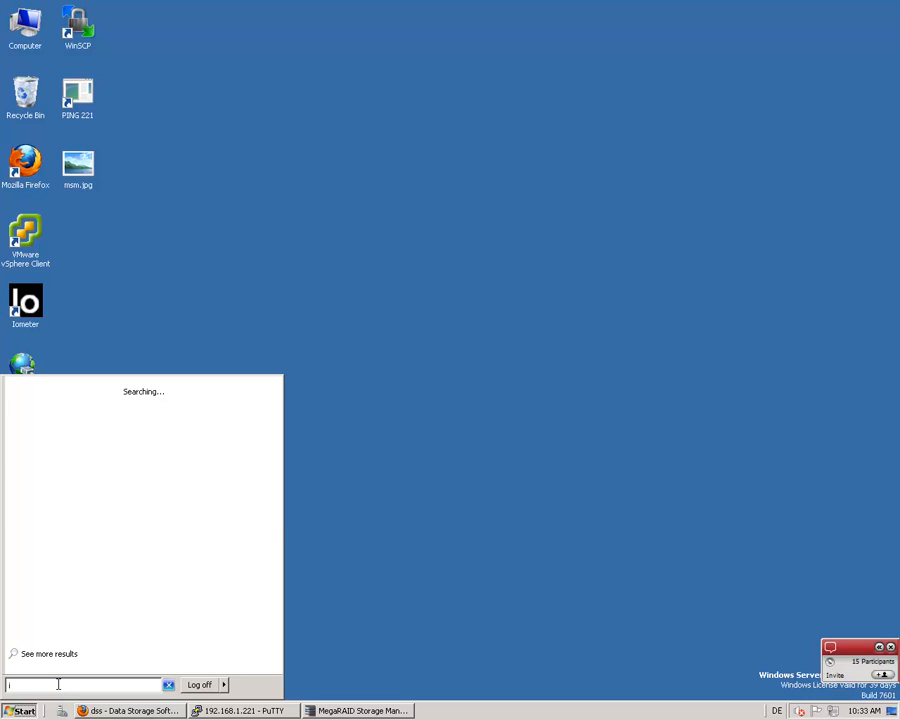
type("SCSI")
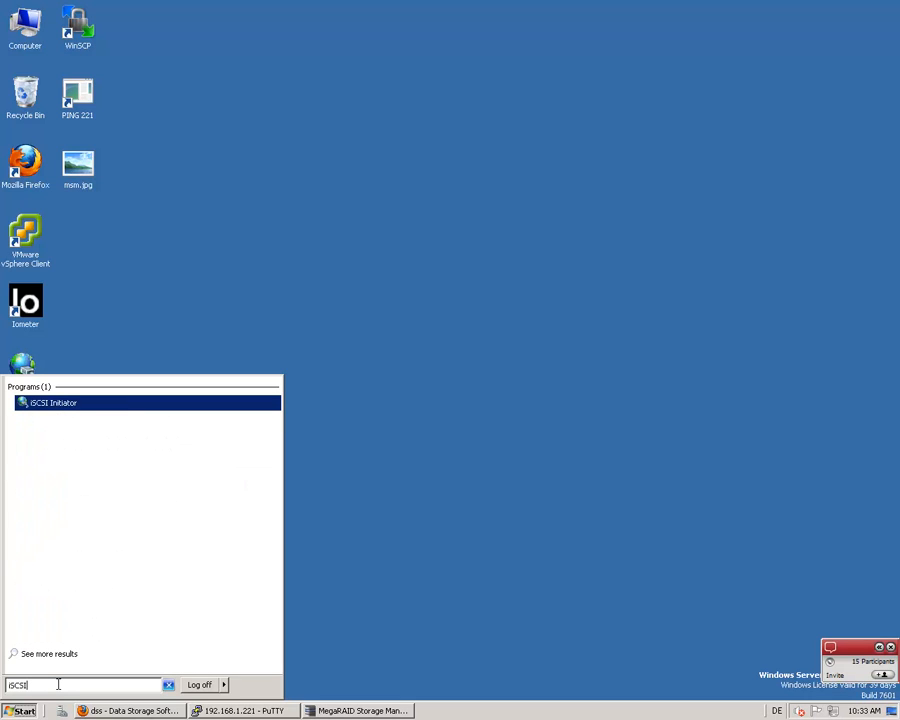
left_click(60, 404)
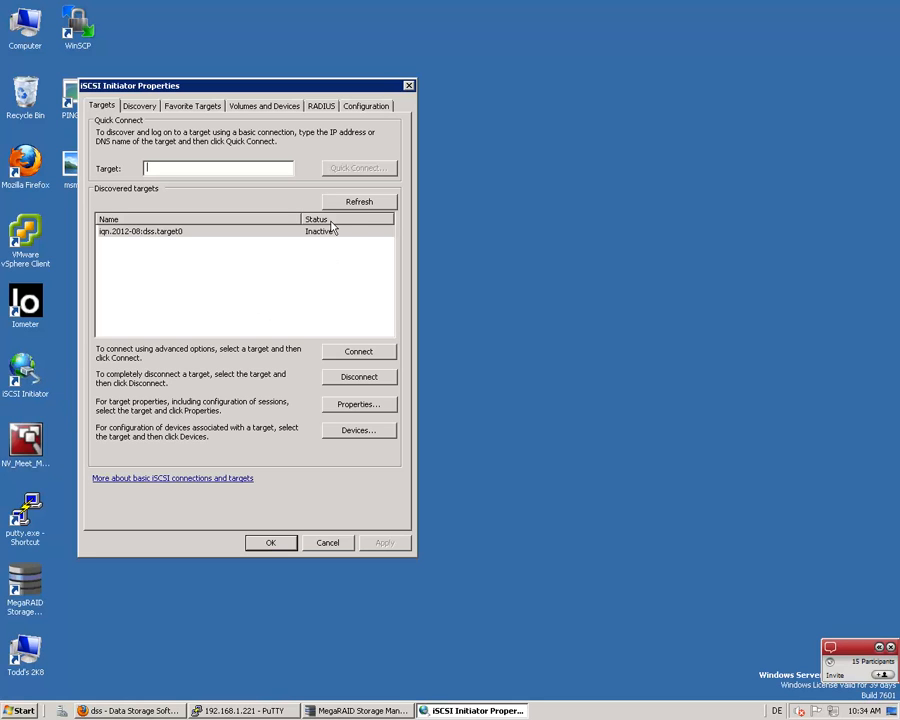
Check the existing target iqn.2012-08:dss.target0 and remove the target portal 192.168.6.221 from discovery
left_click(148, 232)
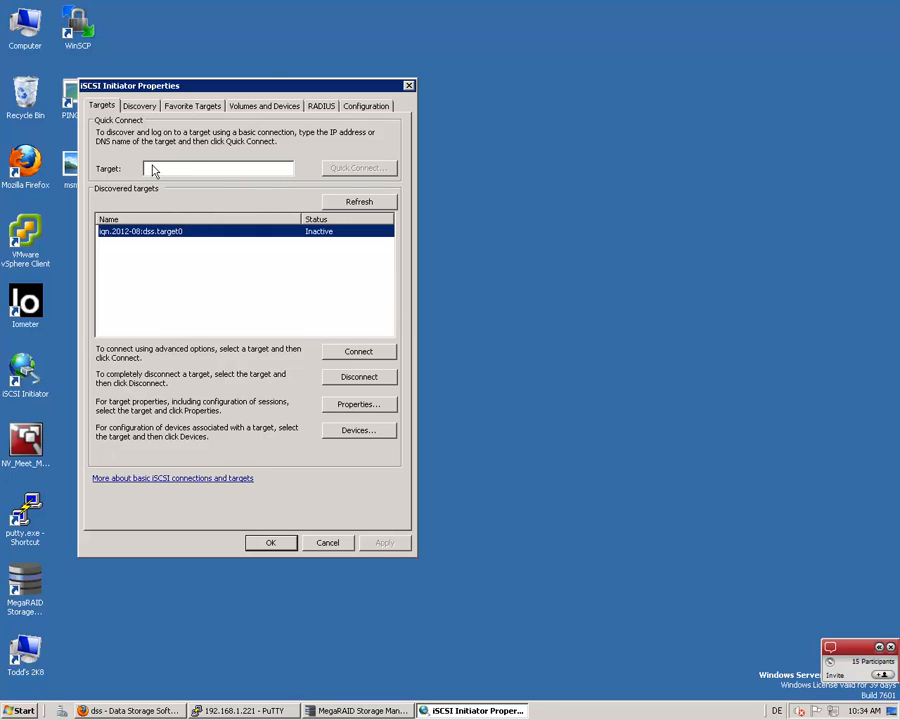
left_click(148, 105)
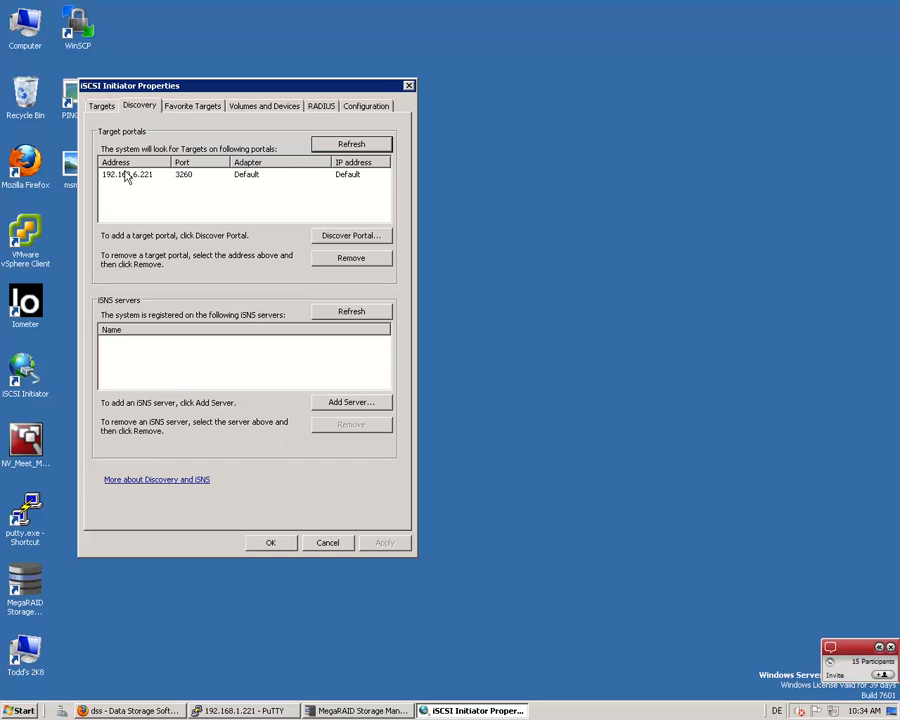
left_click(102, 106)
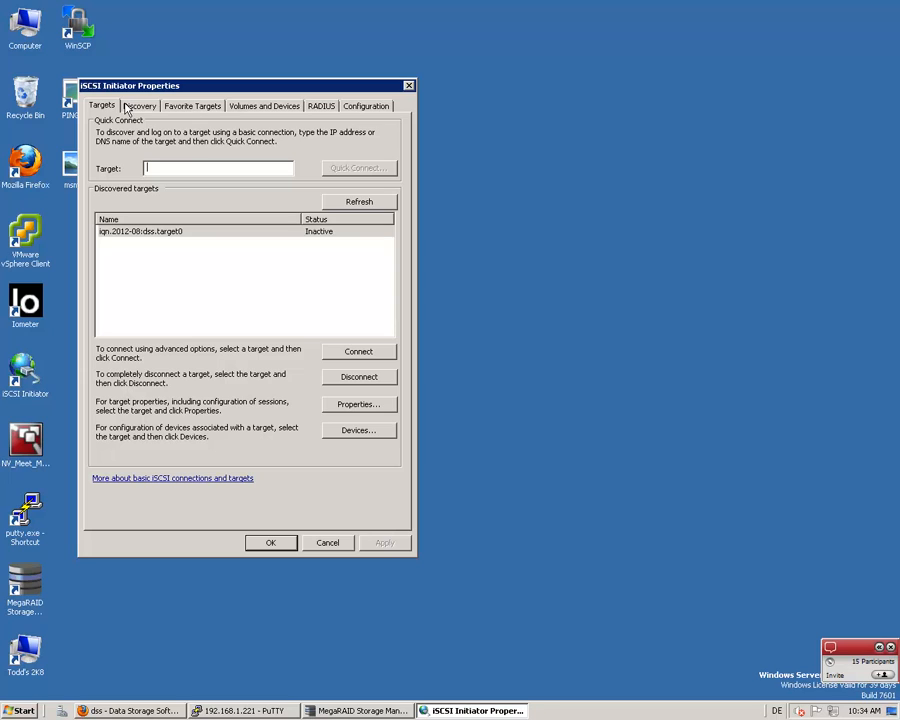
left_click(134, 105)
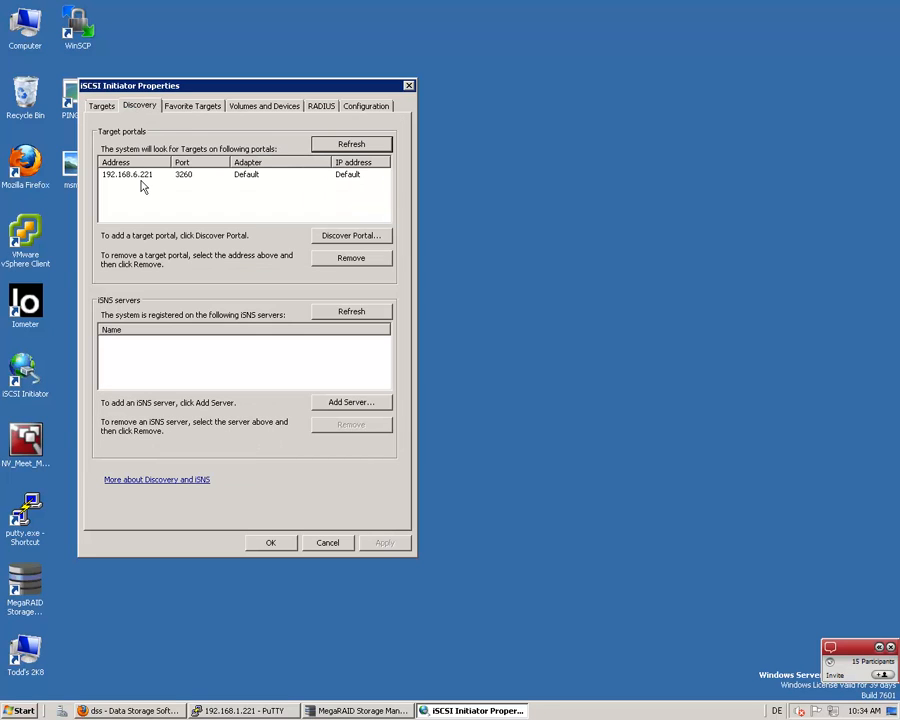
left_click(139, 179)
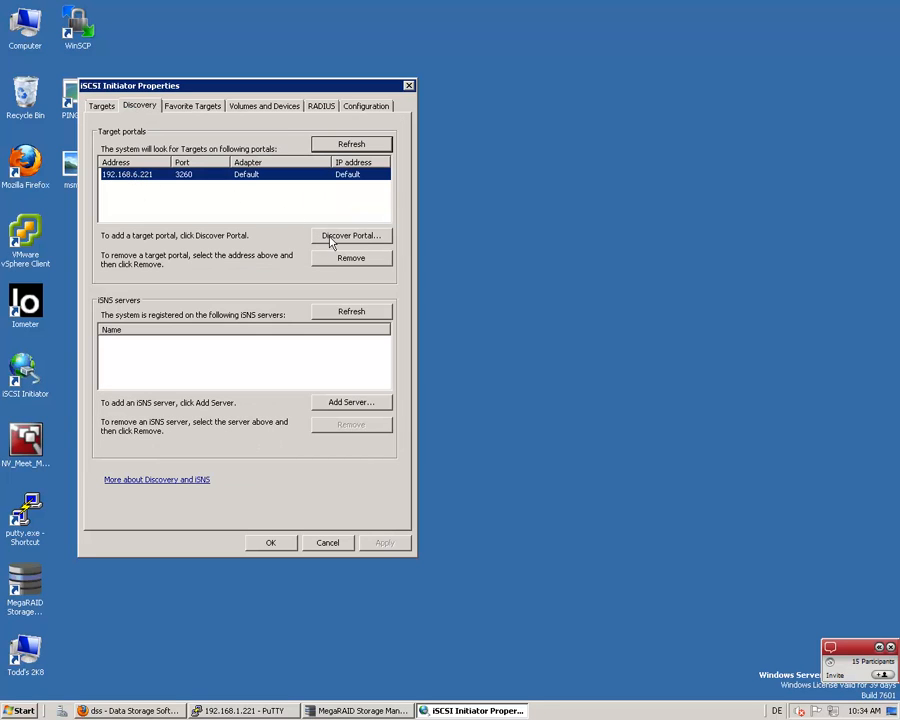
left_click(359, 260)
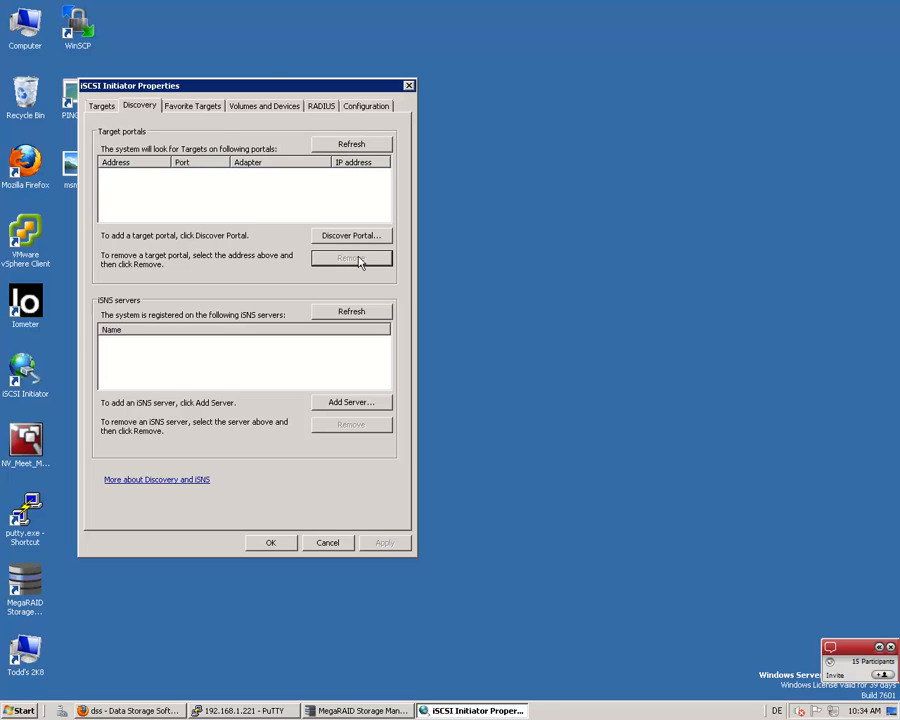
Check the discovered targets list and open the dialog for discovering a new target portal
left_click(104, 107)
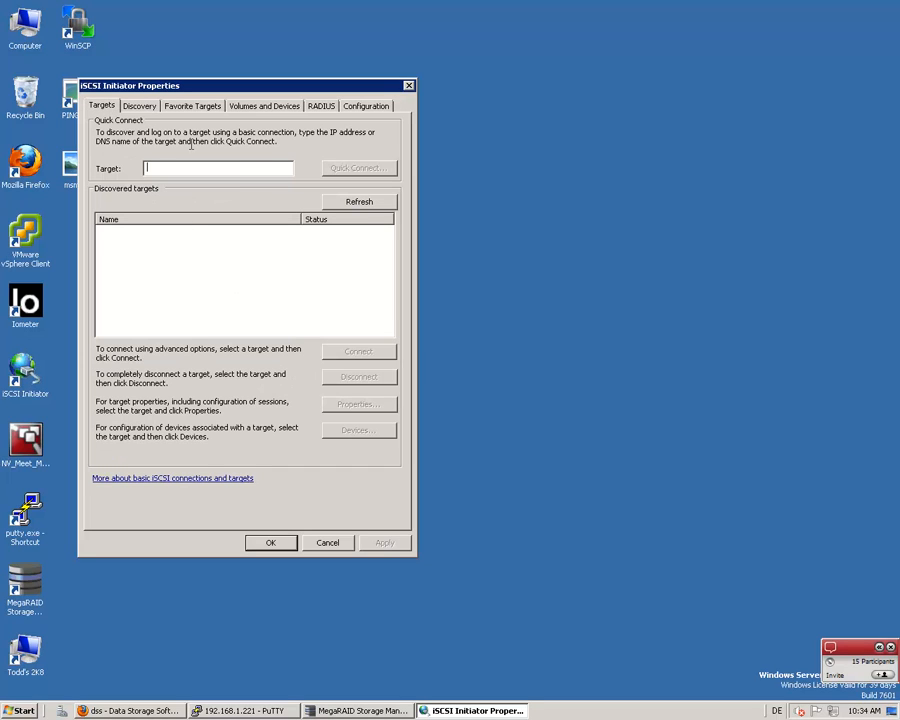
left_click(137, 107)
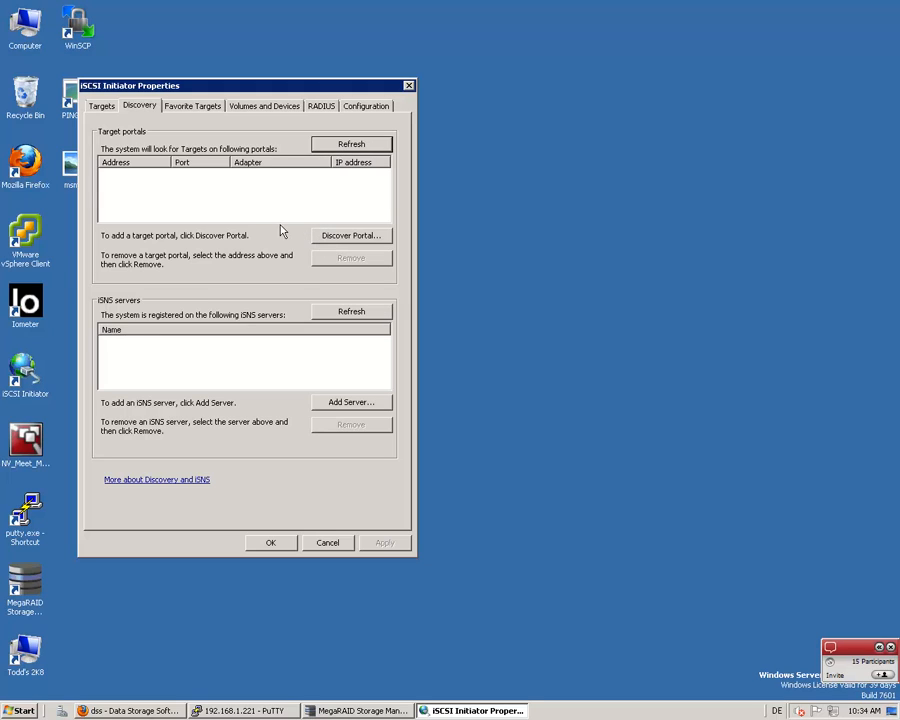
left_click(320, 237)
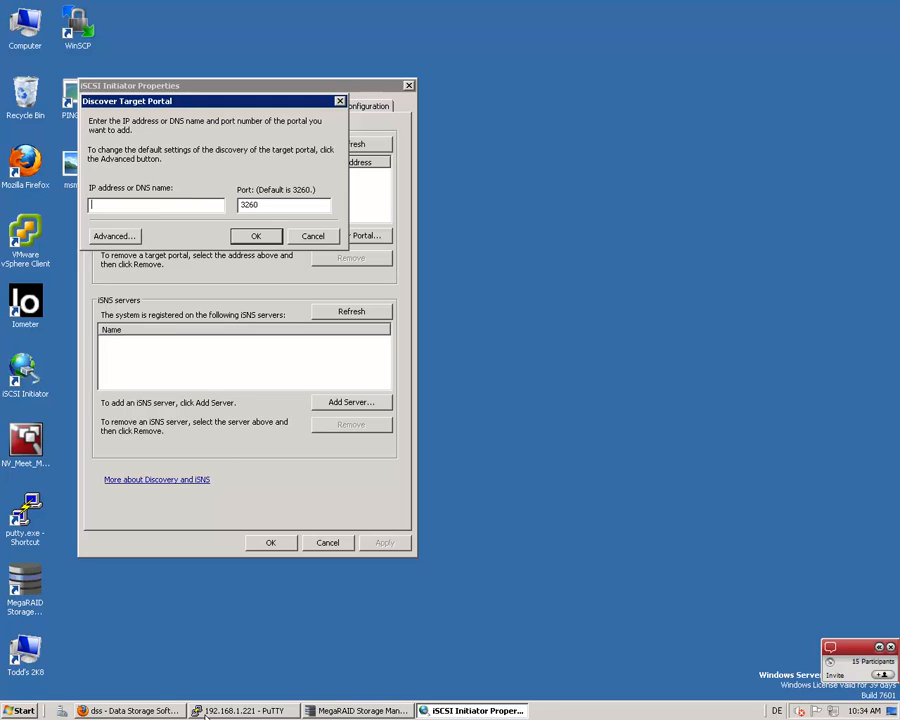
Switch to Firefox and view the IP address settings of network interfaces eth0 and eth5 in DSS V7
left_click(139, 711)
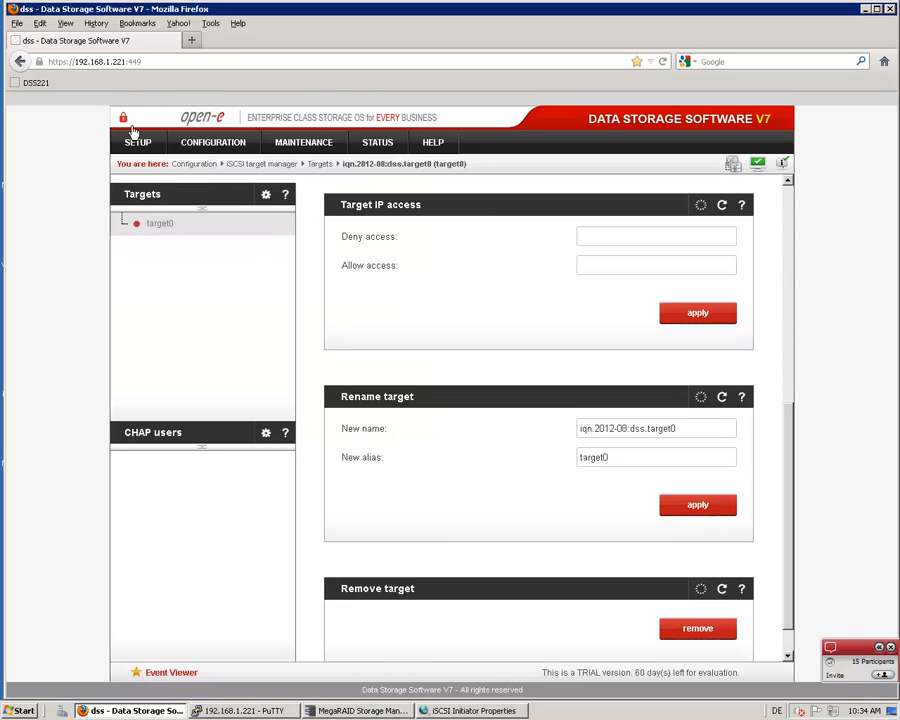
left_click(135, 141)
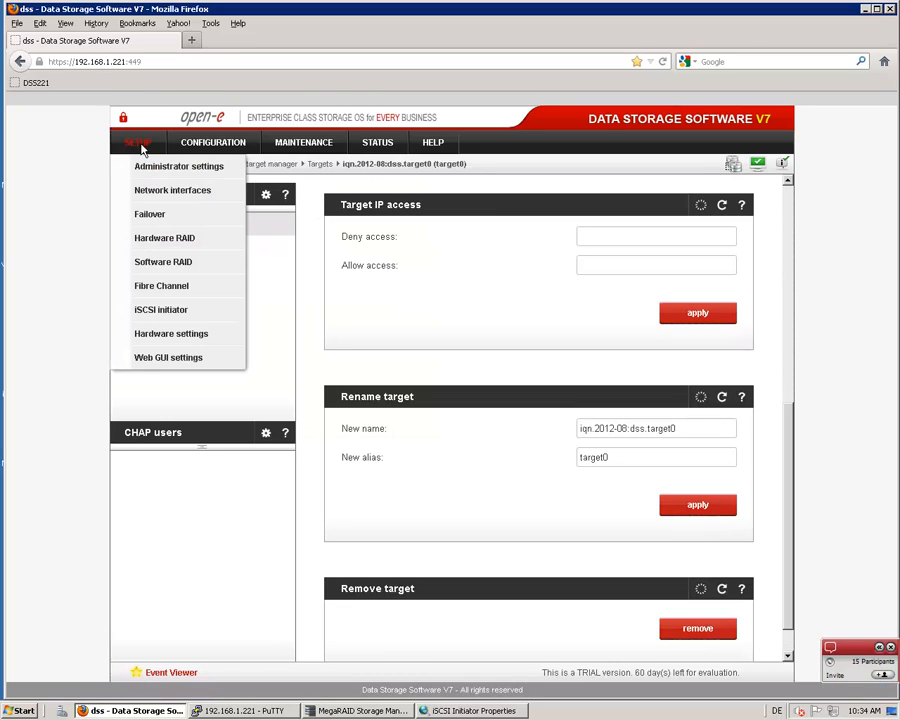
left_click(147, 191)
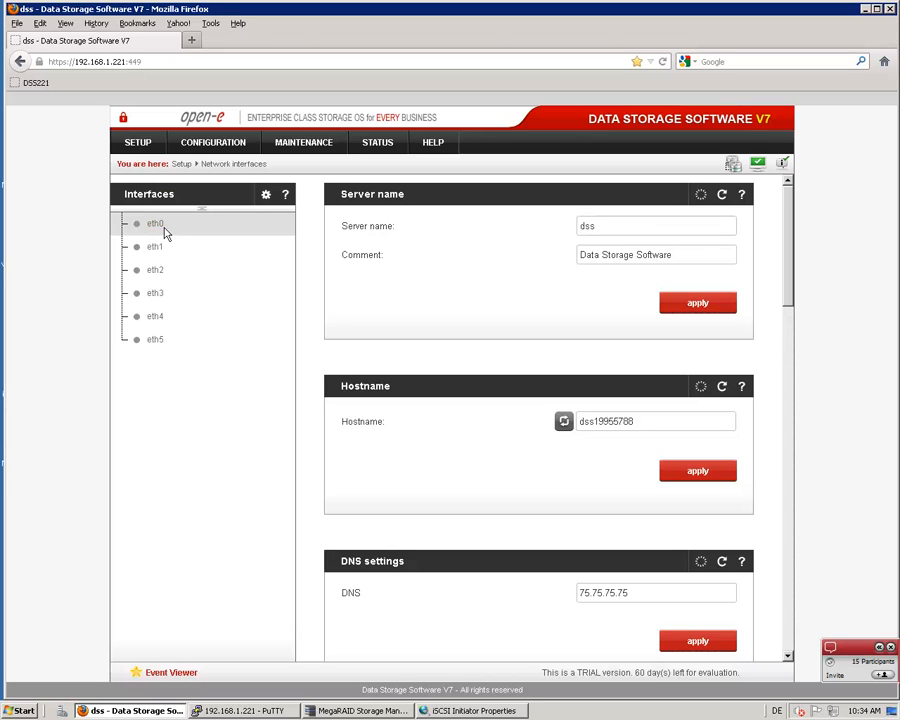
left_click(161, 227)
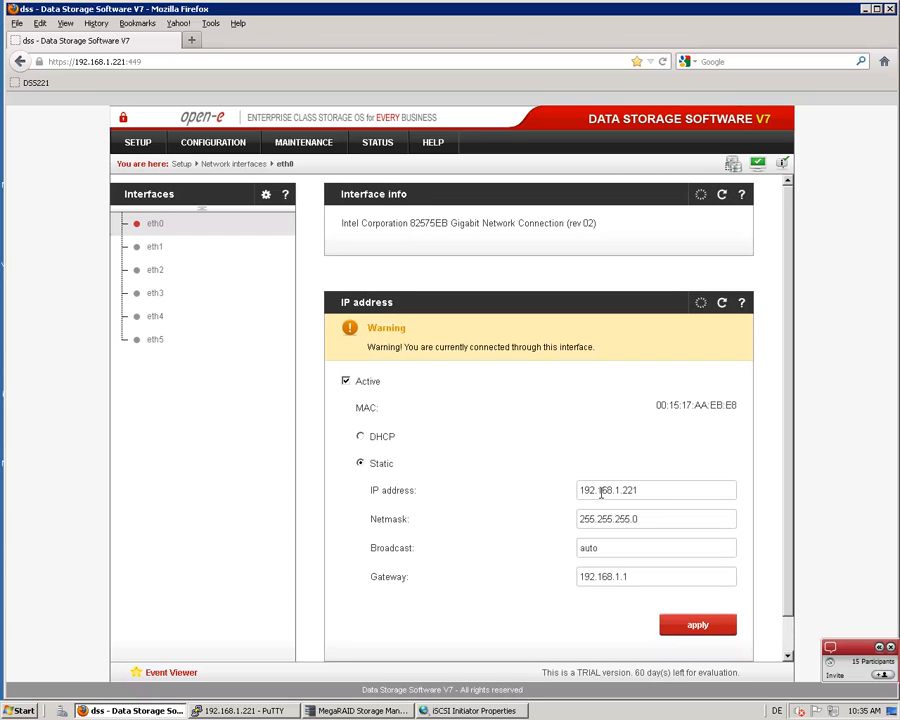
left_click(155, 342)
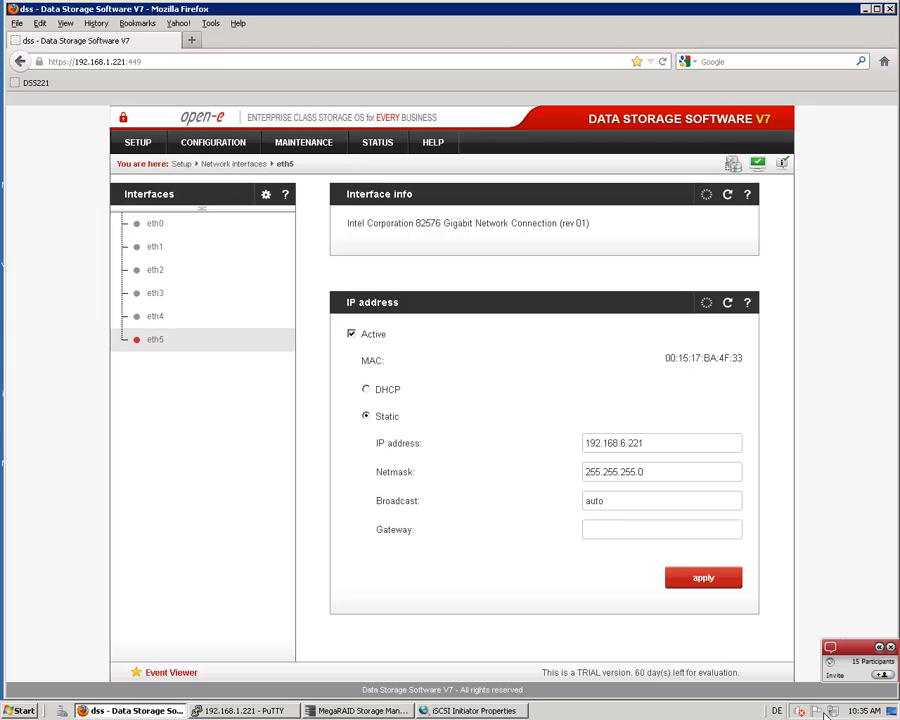
mouse_move(833, 713)
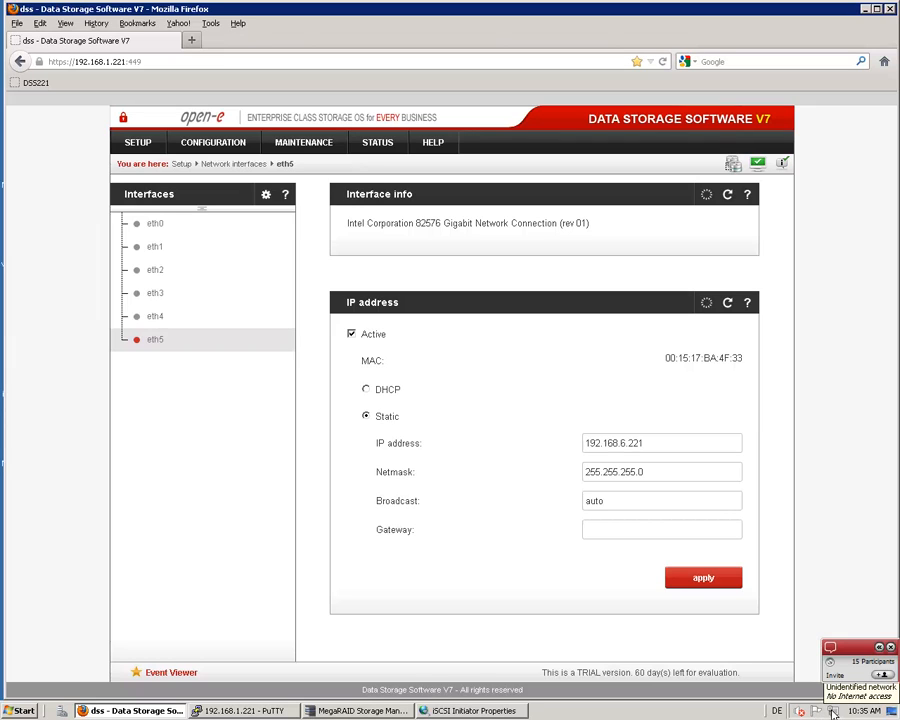
Open the advanced TCP/IPv4 settings of Local Area Connection from the Windows network adapter settings
right_click(833, 713)
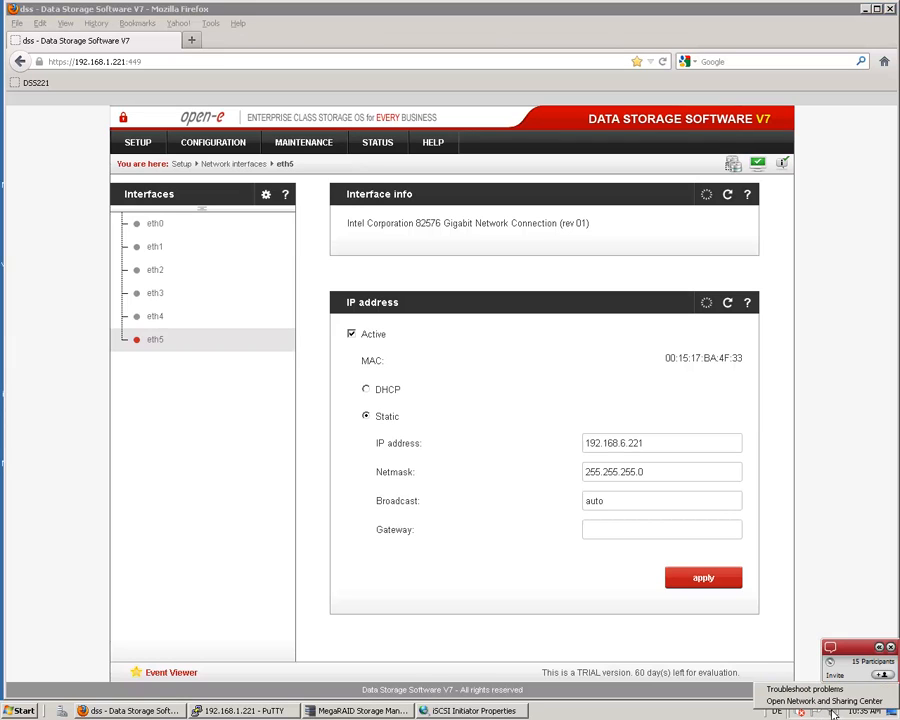
left_click(797, 702)
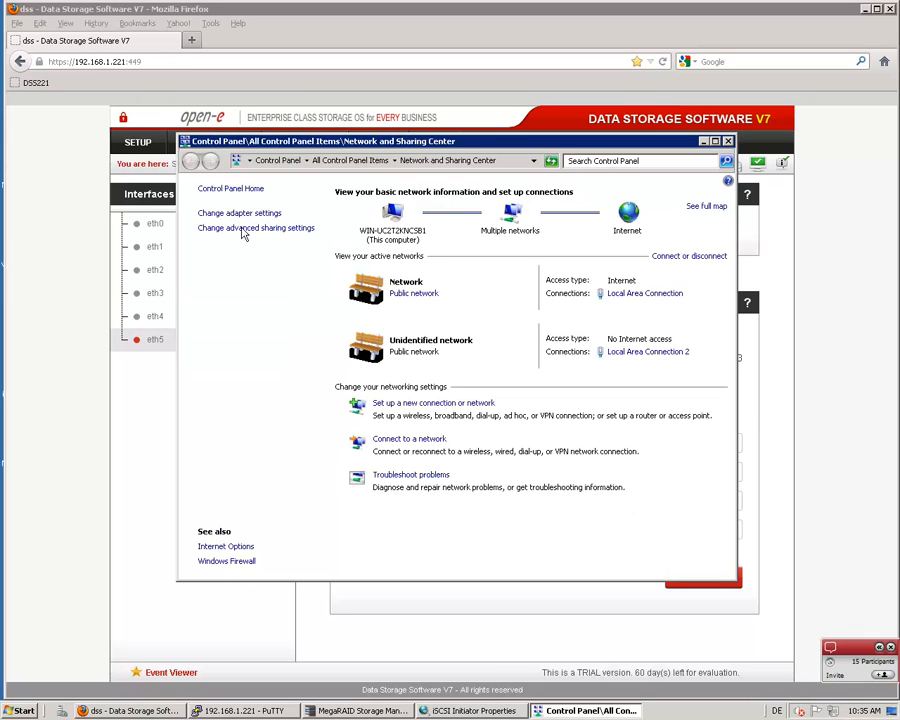
left_click(241, 214)
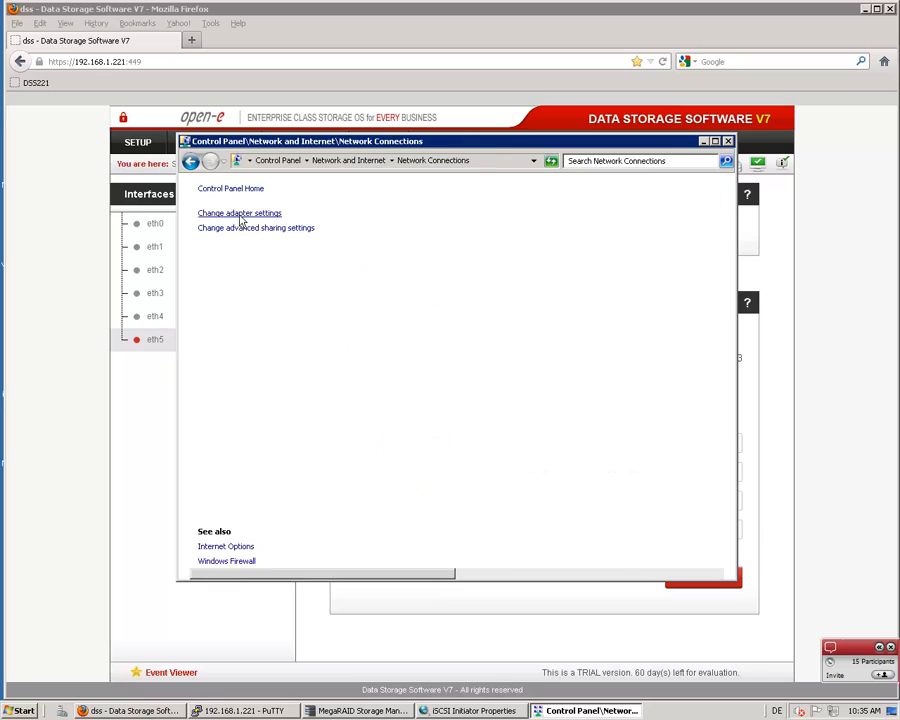
right_click(263, 228)
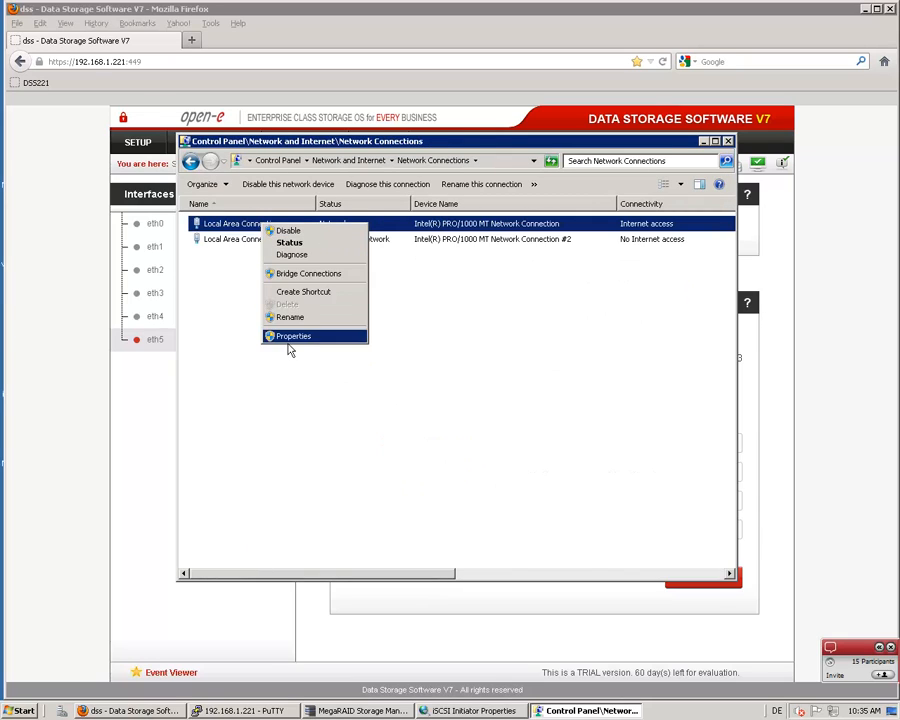
left_click(294, 337)
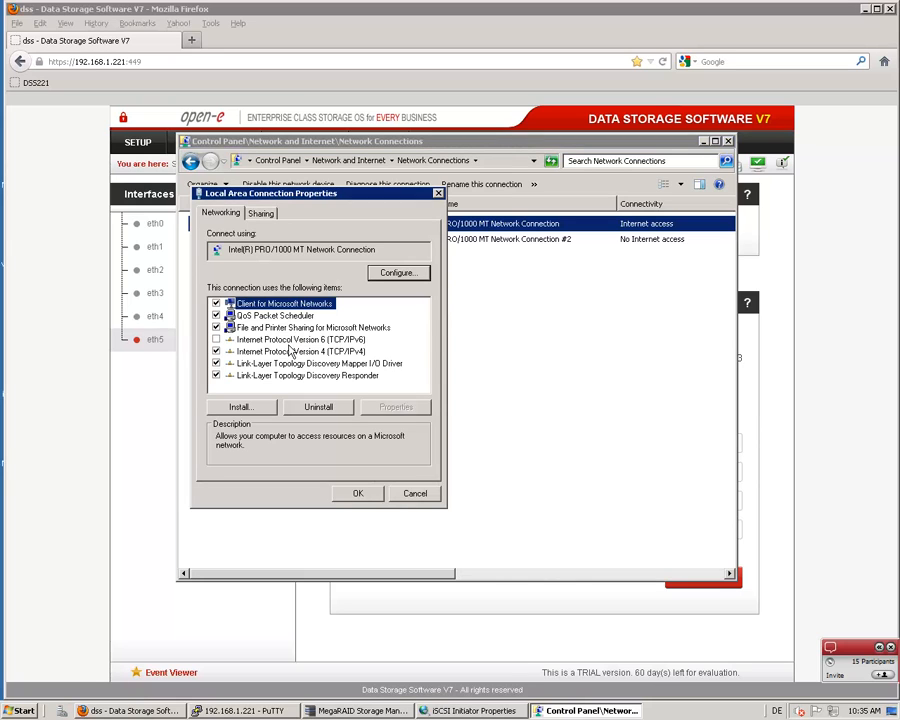
left_click(300, 351)
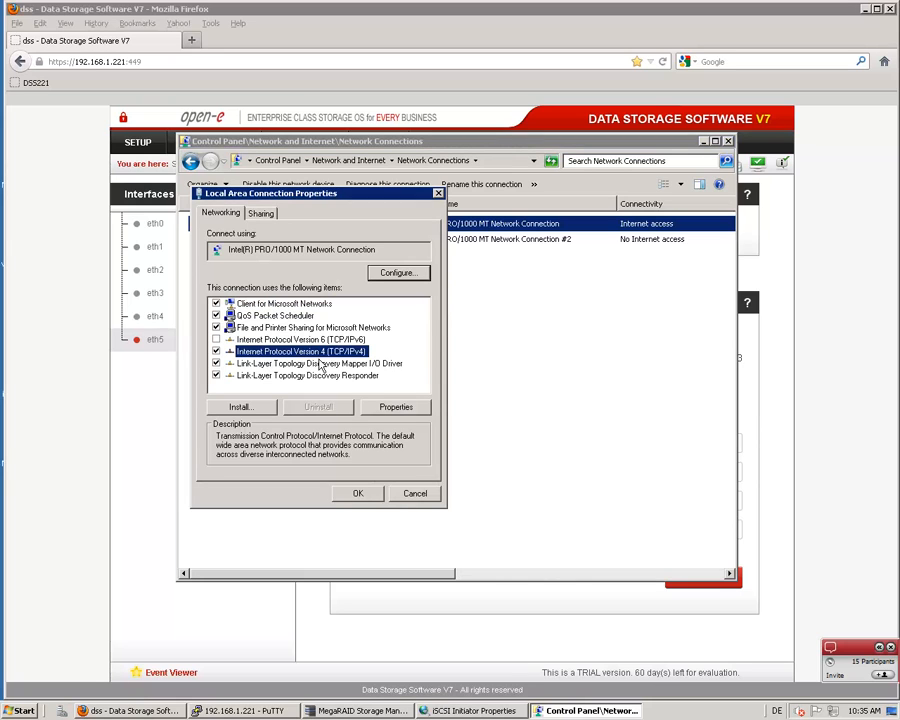
left_click(396, 406)
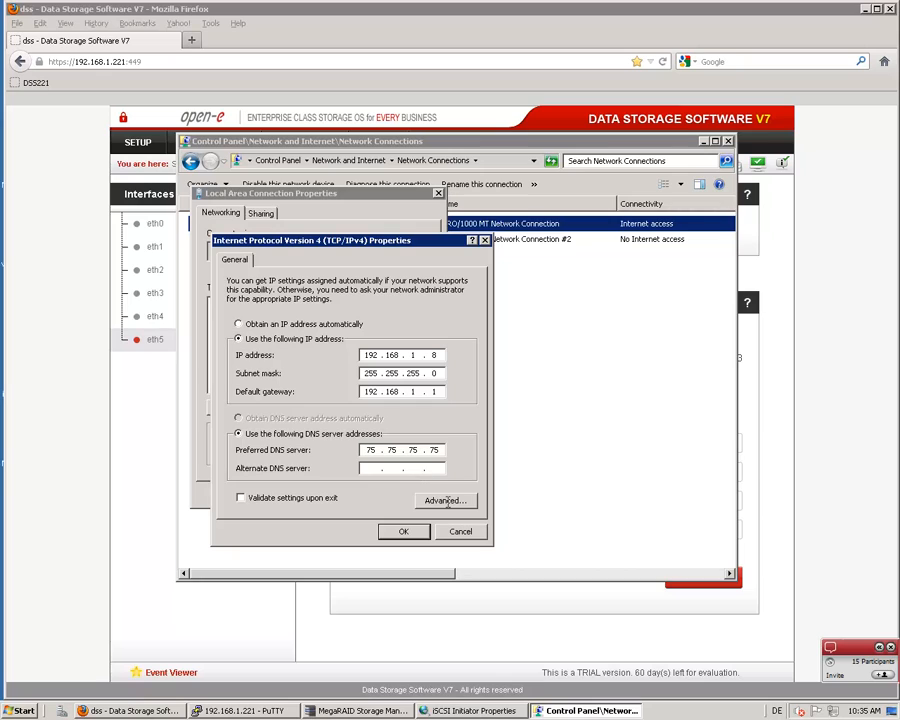
left_click(445, 501)
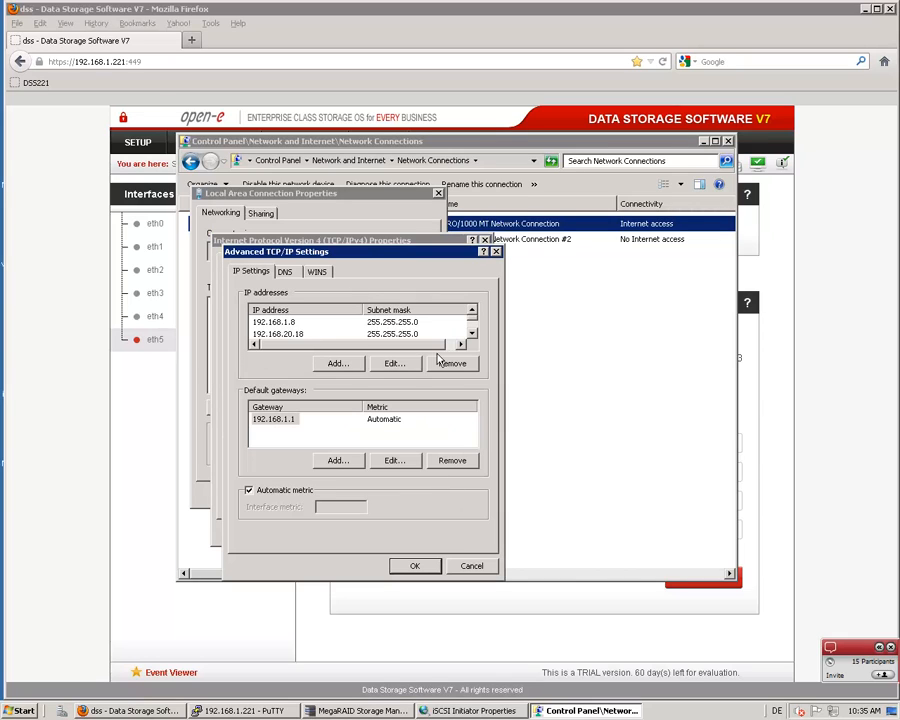
Examine the adapter's full list of IP addresses, including 192.168.6.18, and close the network settings without changing anything
left_click(471, 333)
left_click(471, 333)
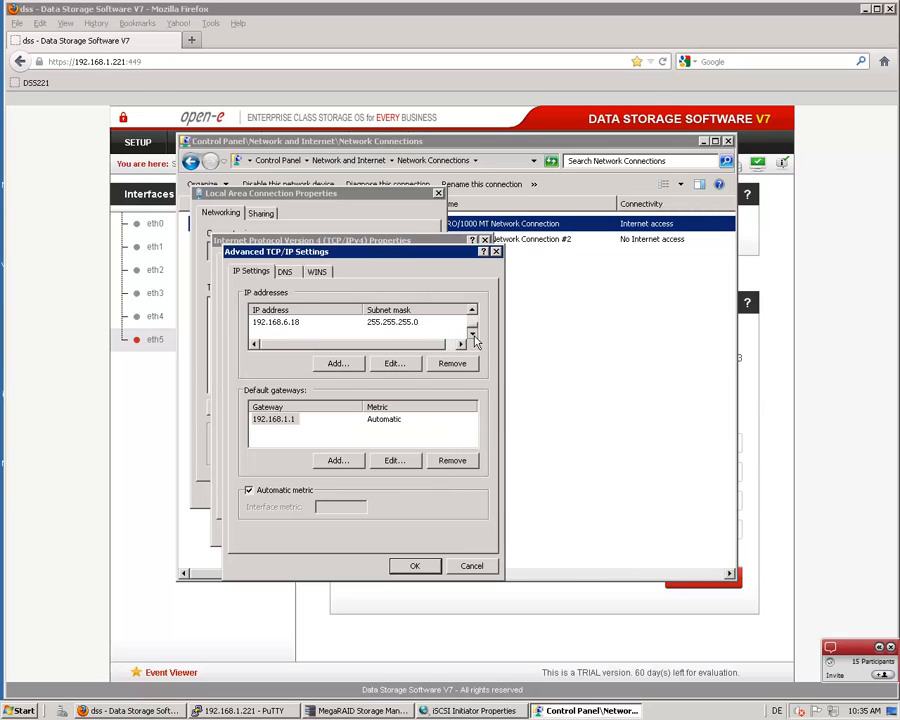
left_click(278, 322)
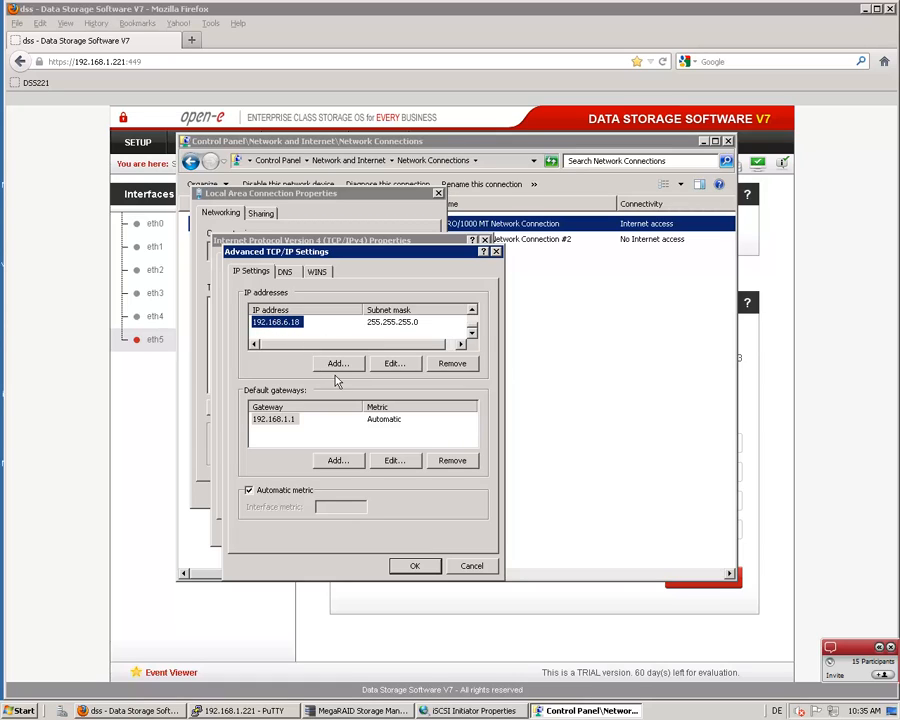
left_click(472, 312)
left_click(472, 312)
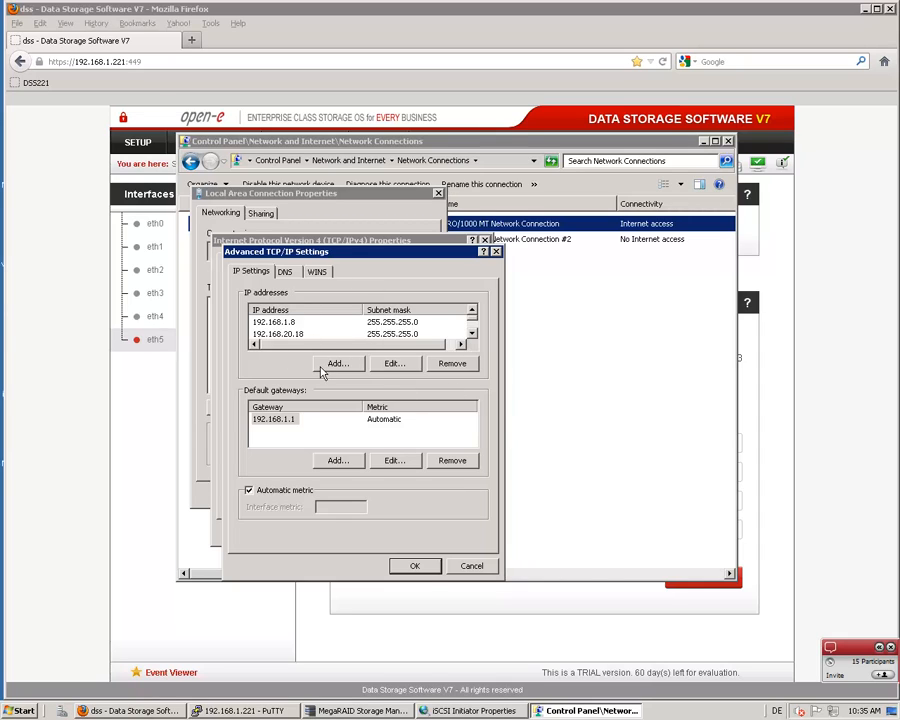
left_click(471, 567)
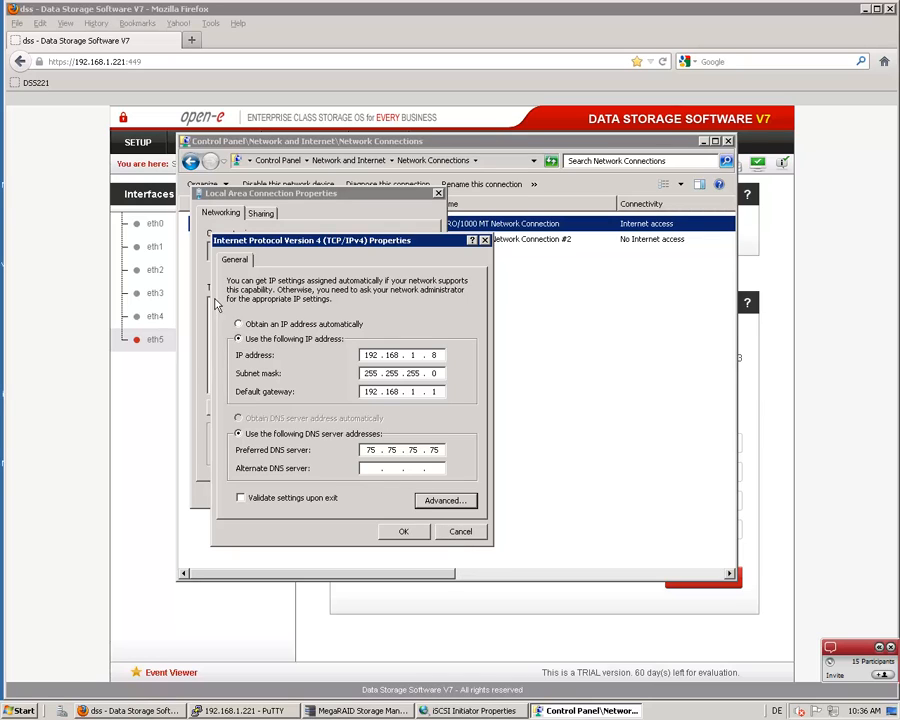
left_click(460, 531)
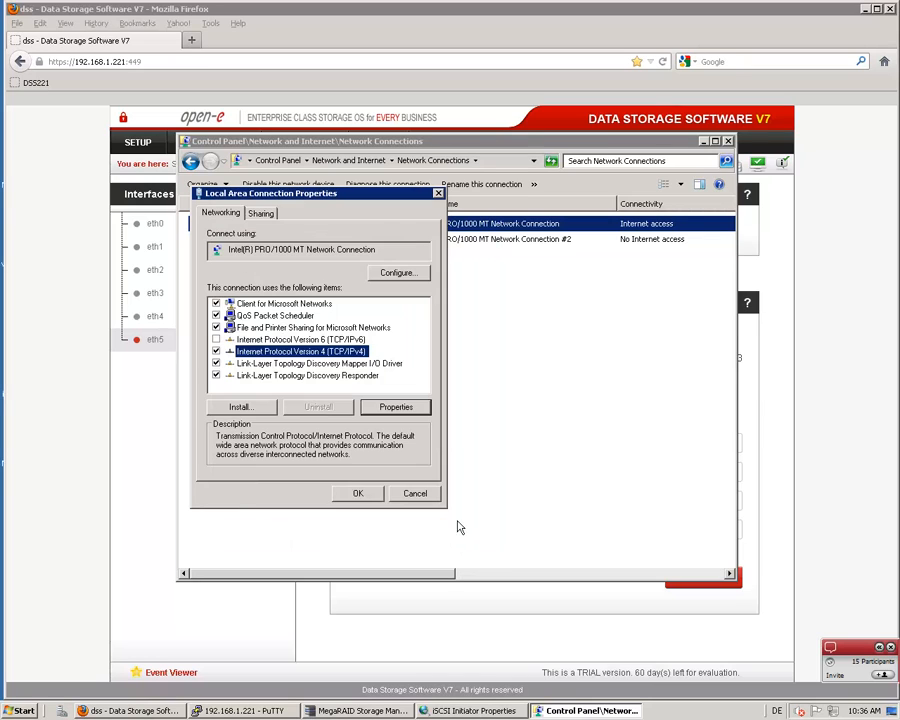
left_click(415, 493)
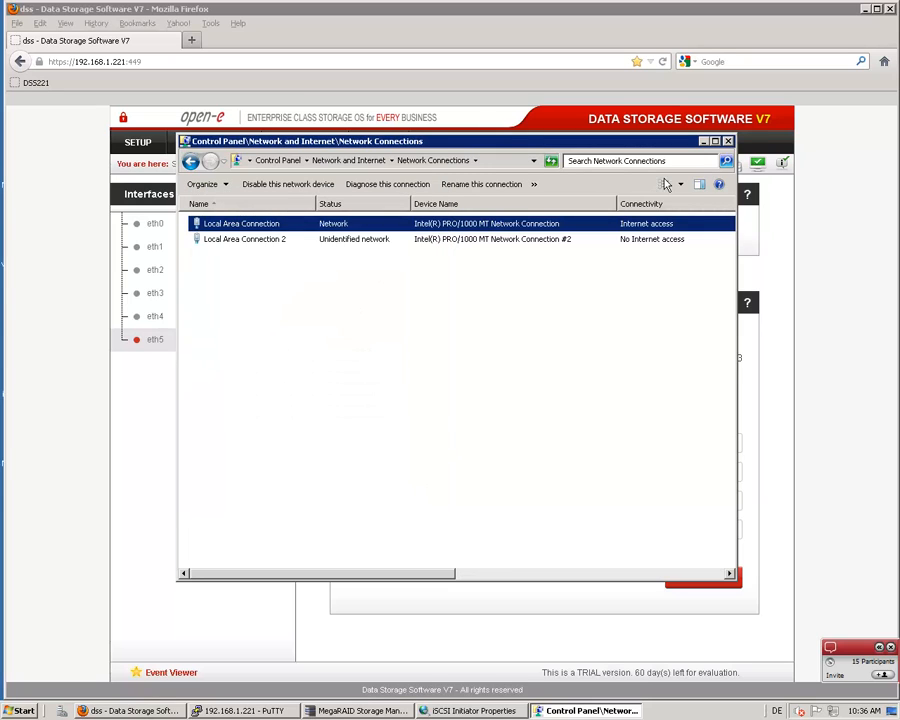
left_click(727, 141)
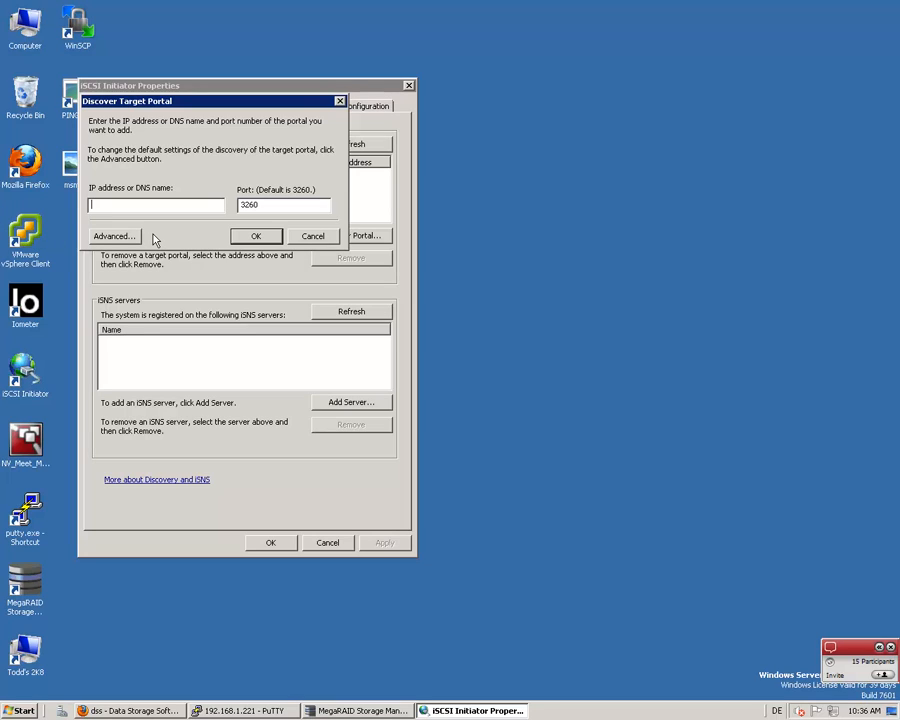
Add 192.168.6.221 as an iSCSI target portal on the default port 3260
type("192")
type("6.221")
left_click(237, 240)
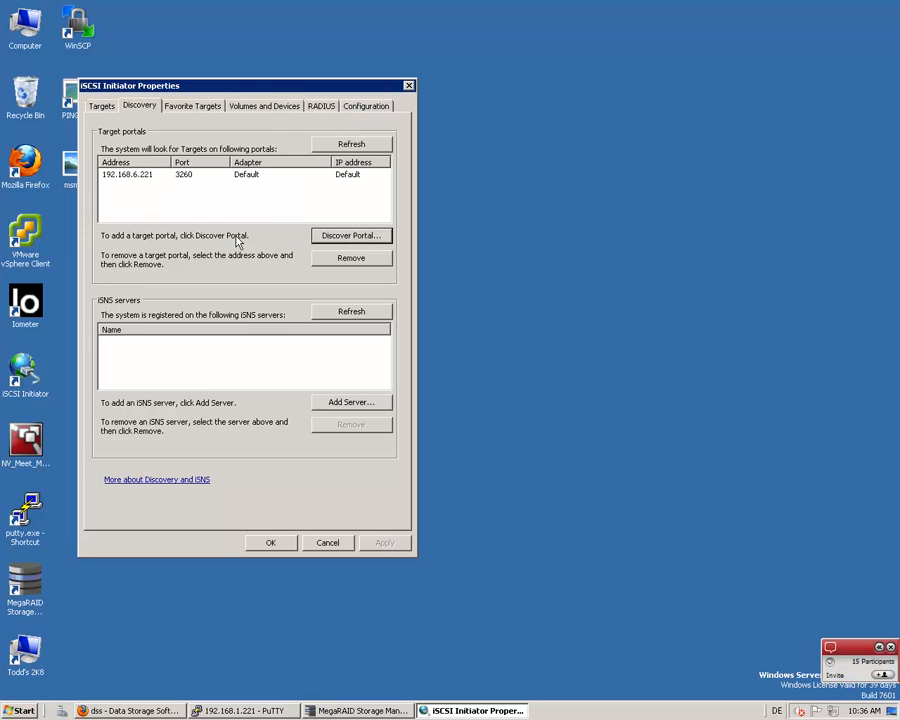
Refresh the discovered targets, connect to iqn.2012-08:dss.target0 as a favorite target without multi-path, and close the iSCSI Initiator properties
left_click(103, 104)
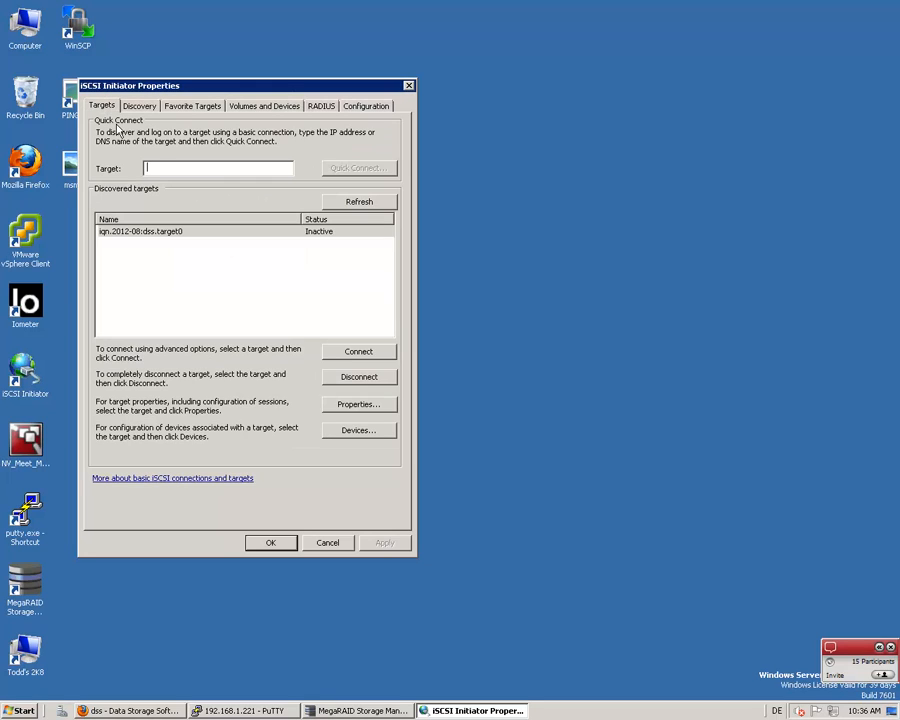
left_click(336, 201)
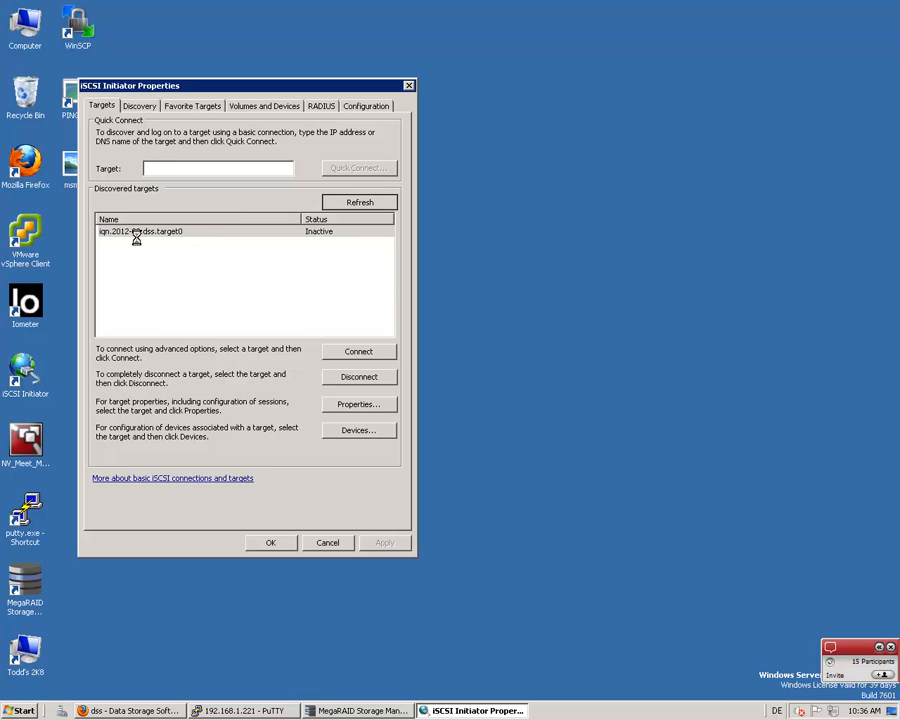
left_click(209, 234)
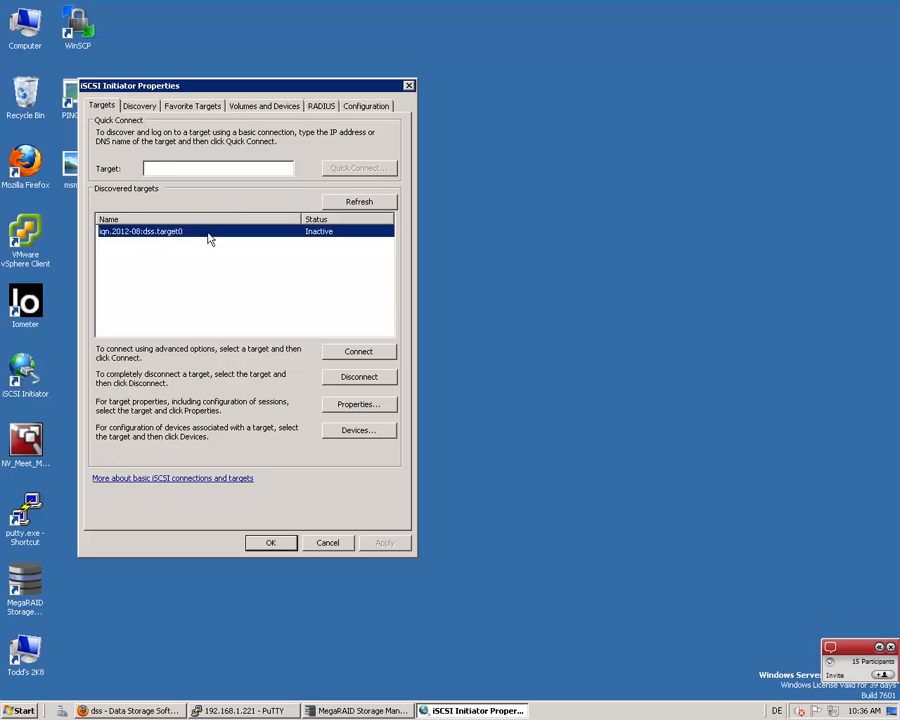
left_click(356, 352)
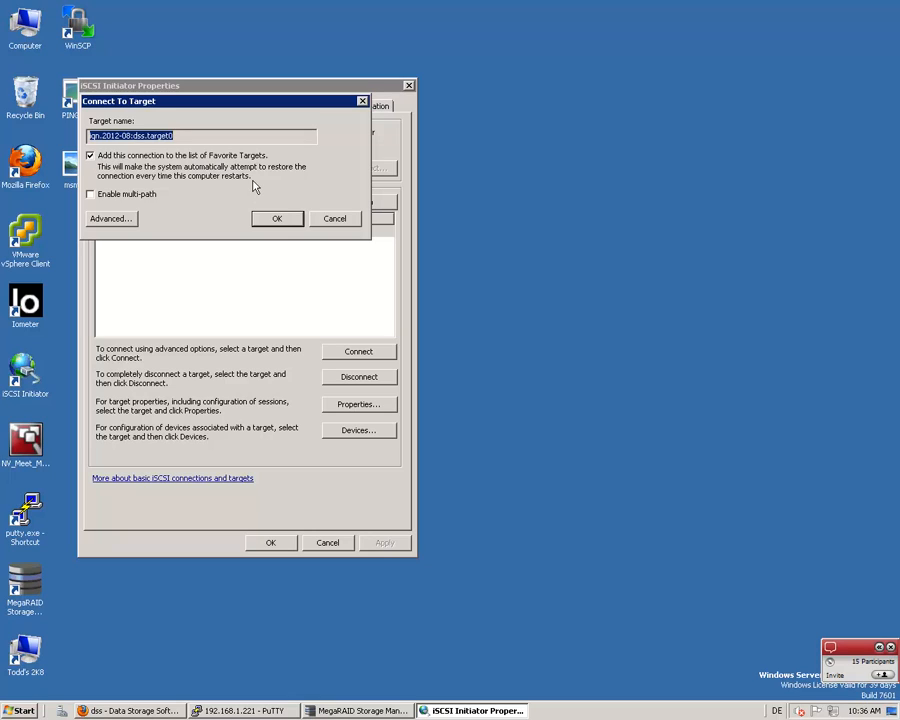
left_click(268, 220)
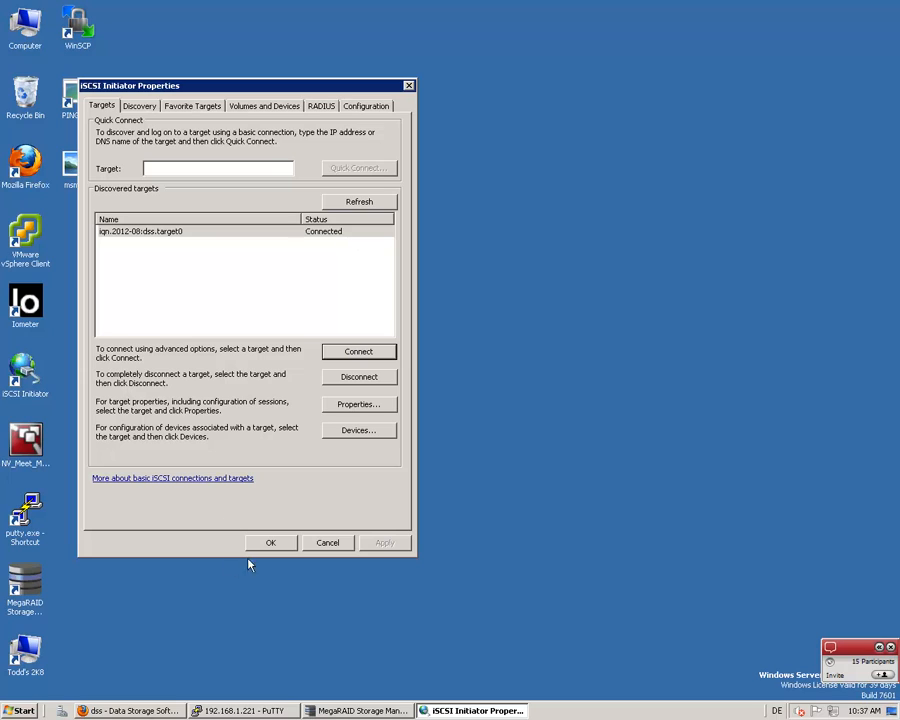
left_click(269, 545)
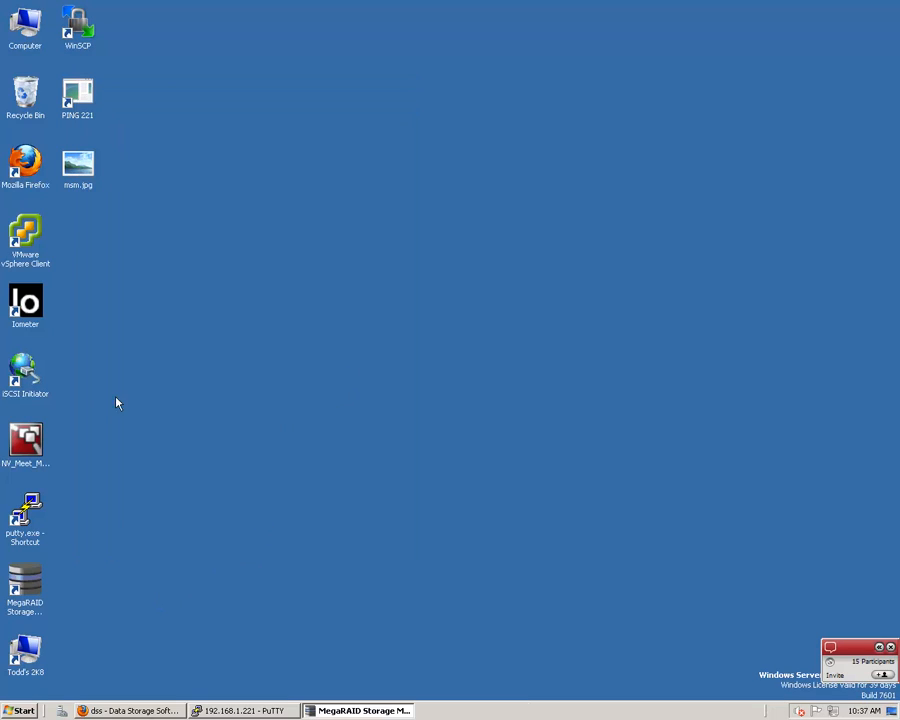
Open Disk Management through the Computer's management console and initialize Disk 1 with the MBR partition style
right_click(10, 11)
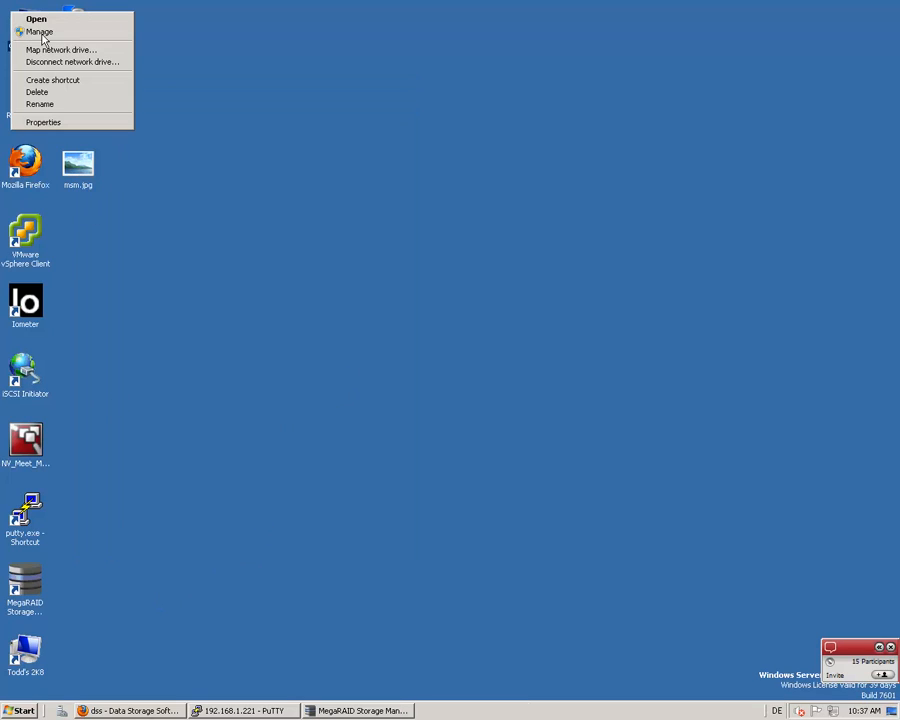
left_click(43, 34)
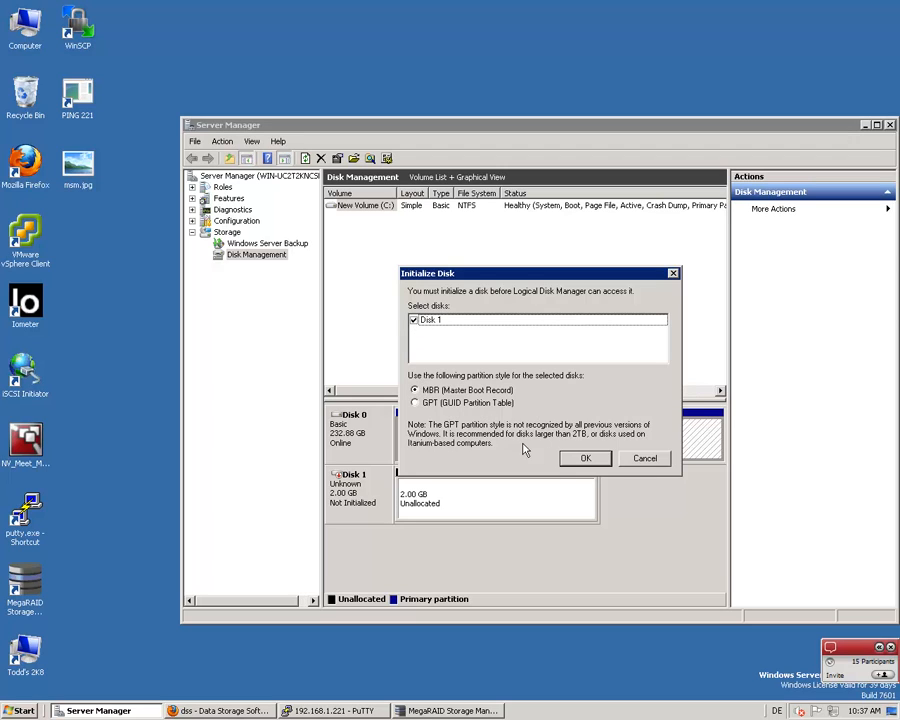
left_click(565, 460)
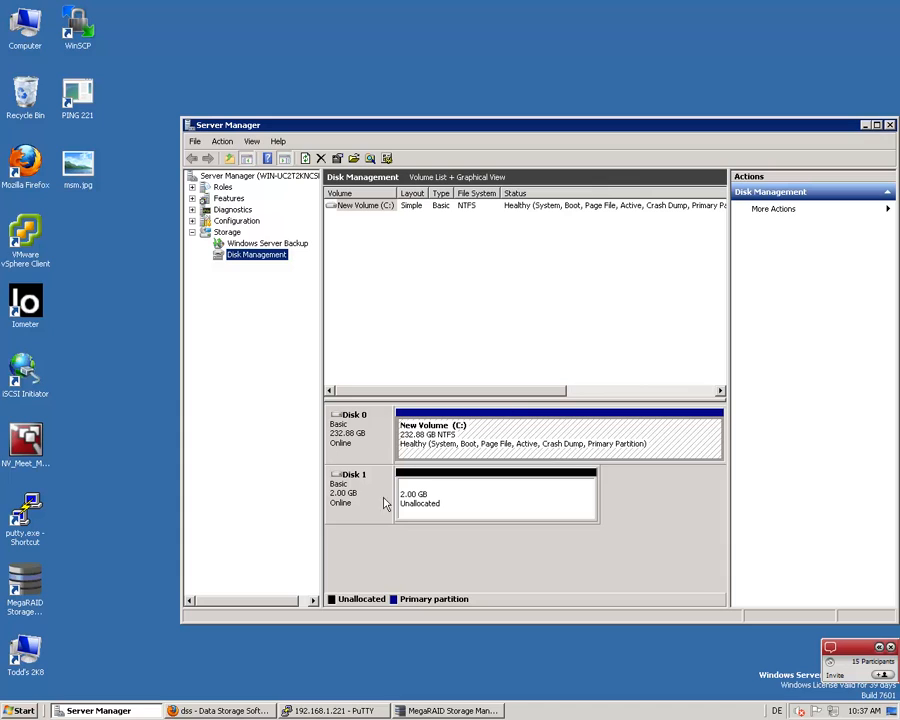
Take Disk 1 offline and bring it back online
left_click(425, 489)
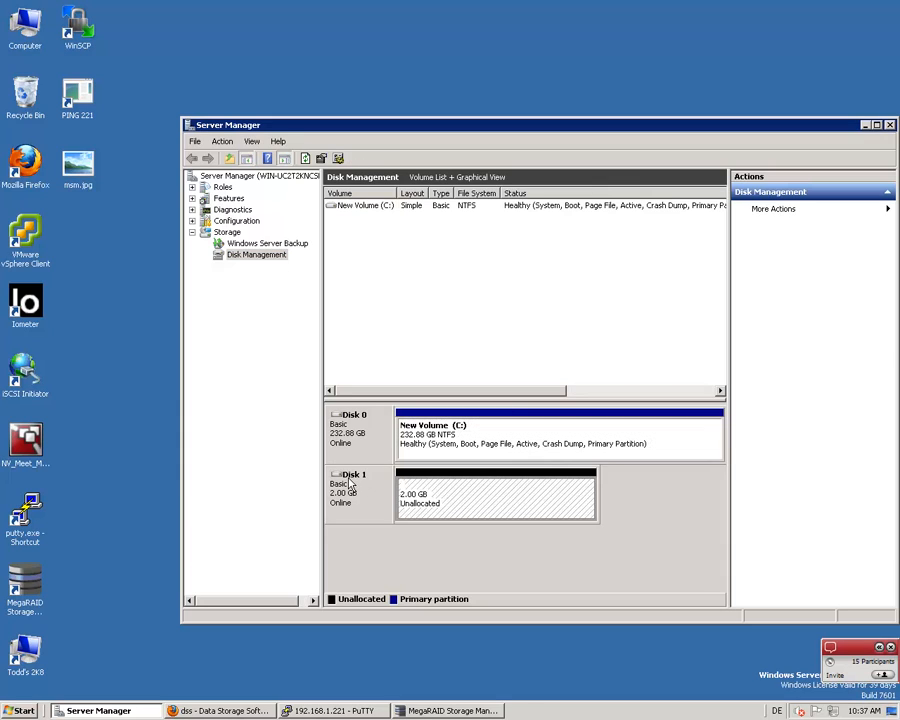
left_click(348, 486)
right_click(350, 492)
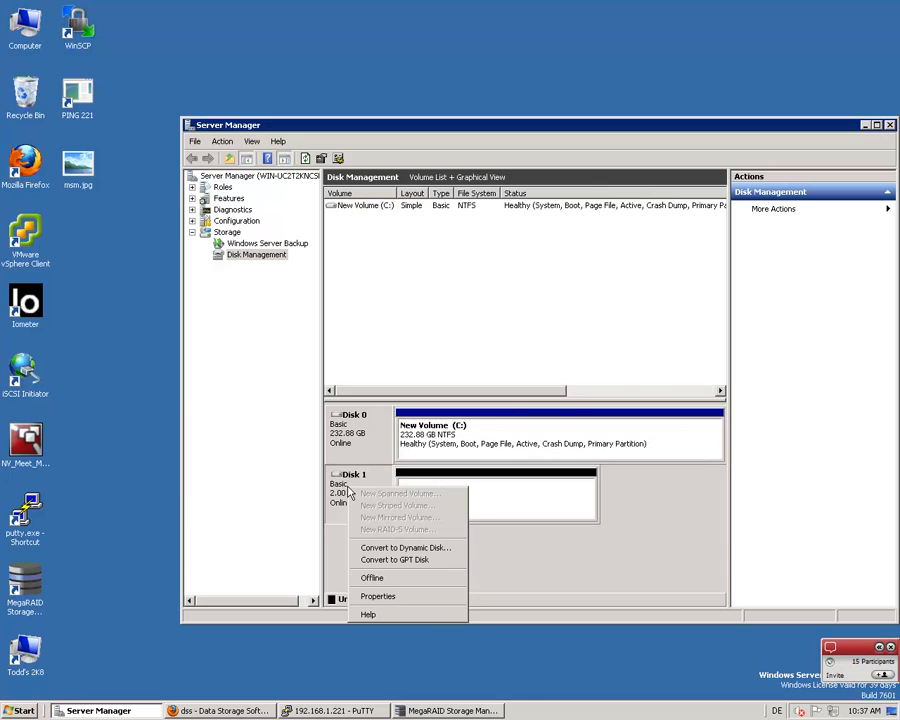
left_click(340, 507)
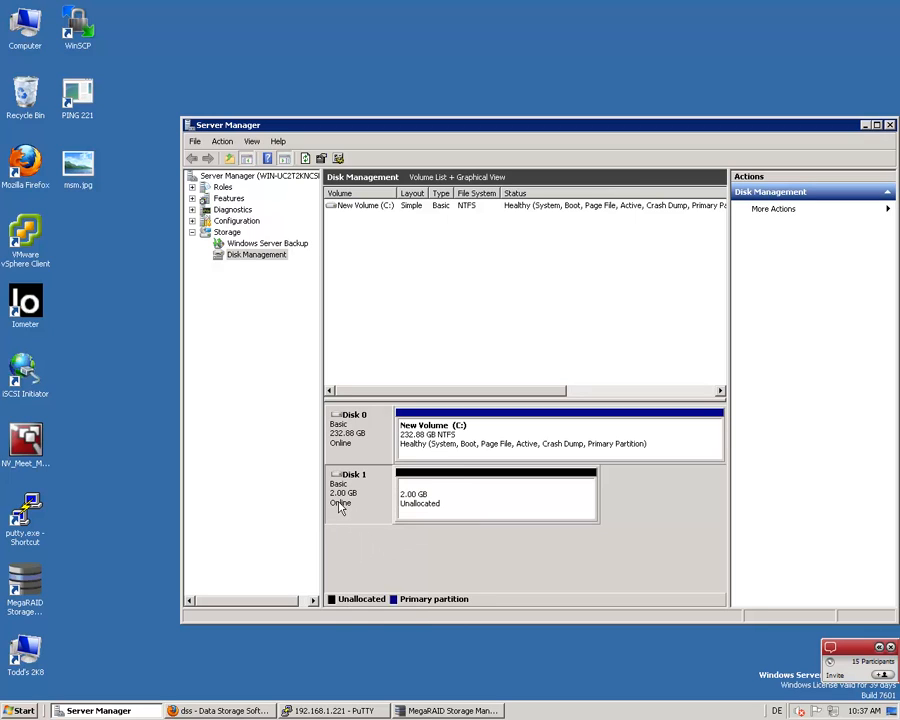
right_click(356, 490)
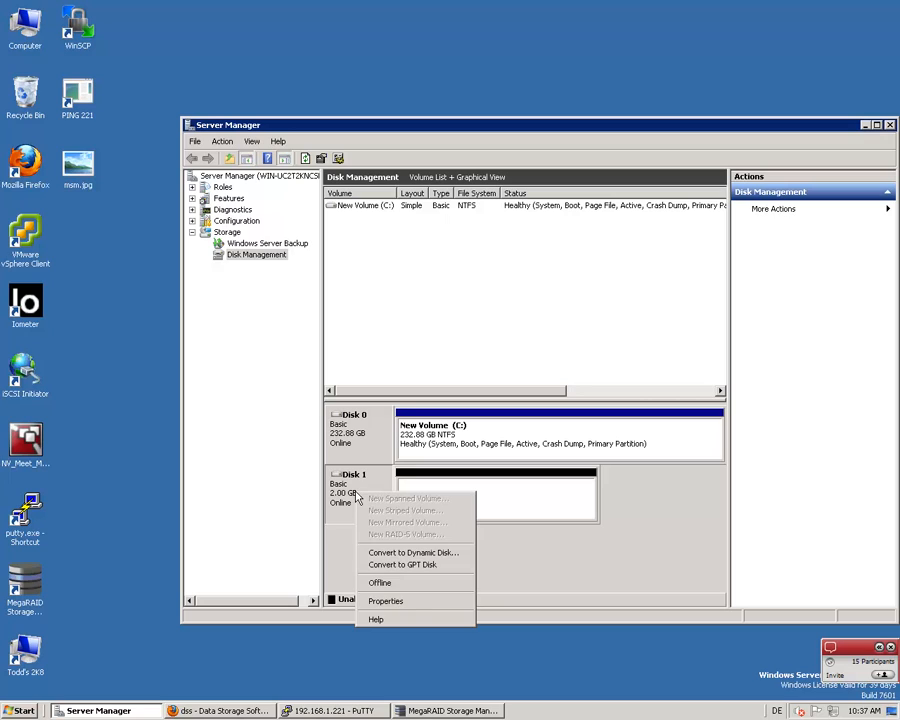
left_click(382, 582)
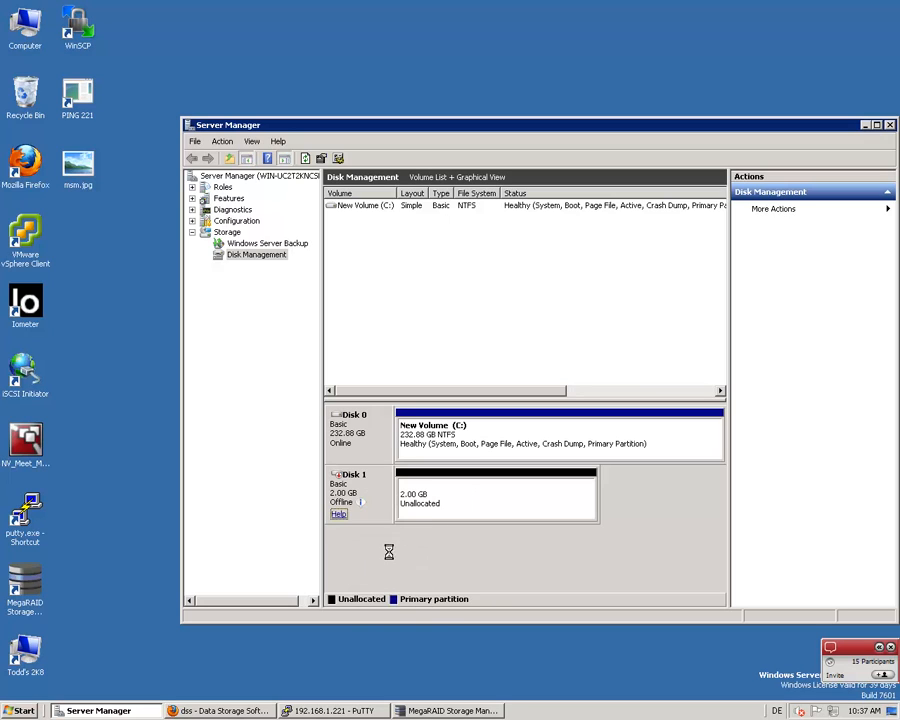
right_click(366, 503)
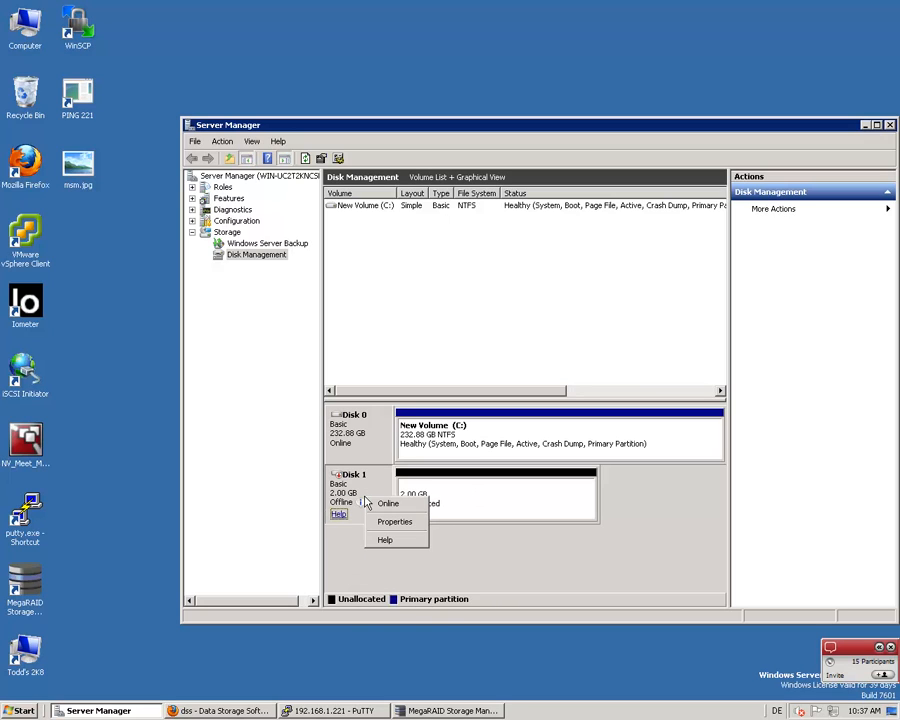
left_click(388, 503)
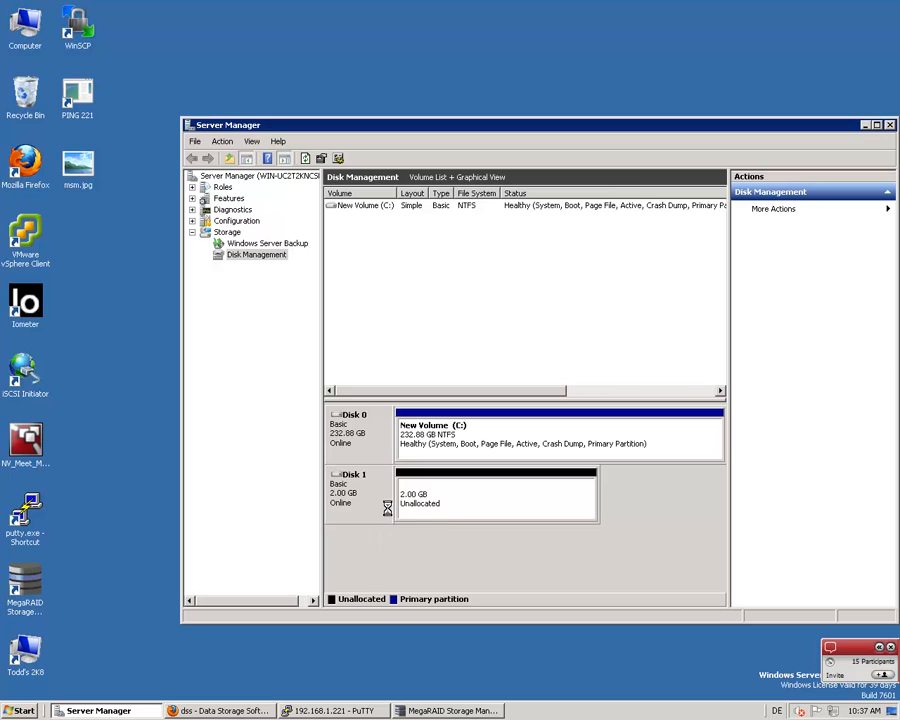
Select the unallocated space on Disk 1, close Server Manager, and launch Iometer
left_click(441, 502)
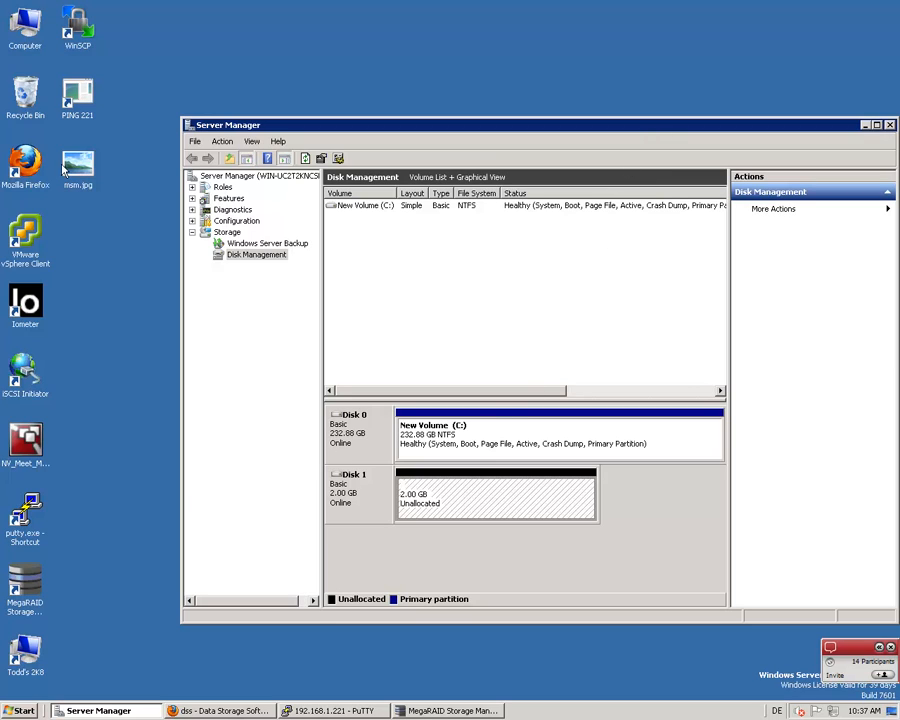
left_click(891, 125)
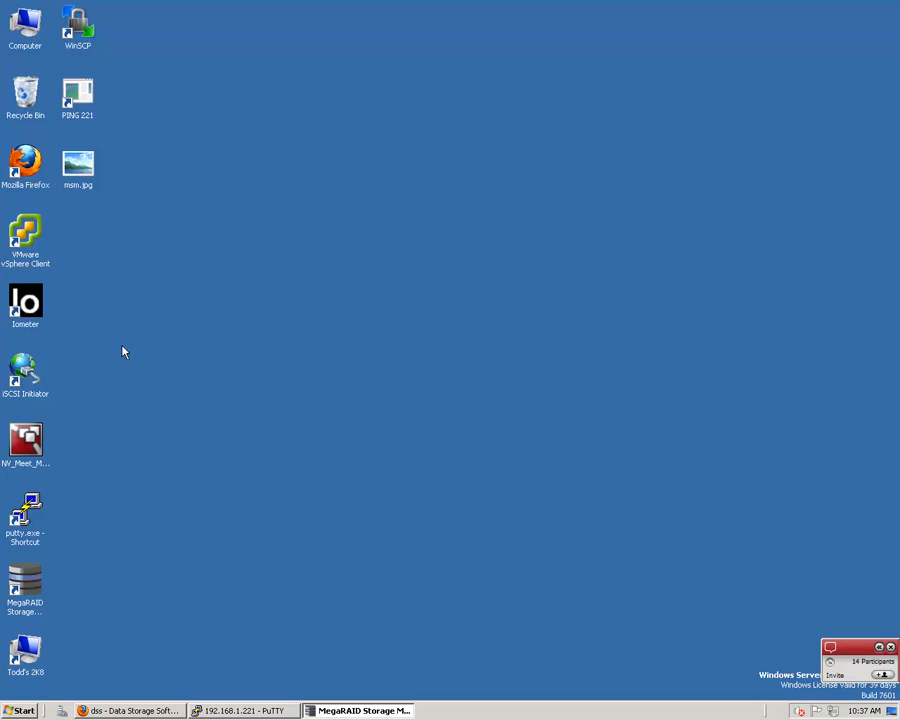
left_click(31, 311)
double_click(31, 311)
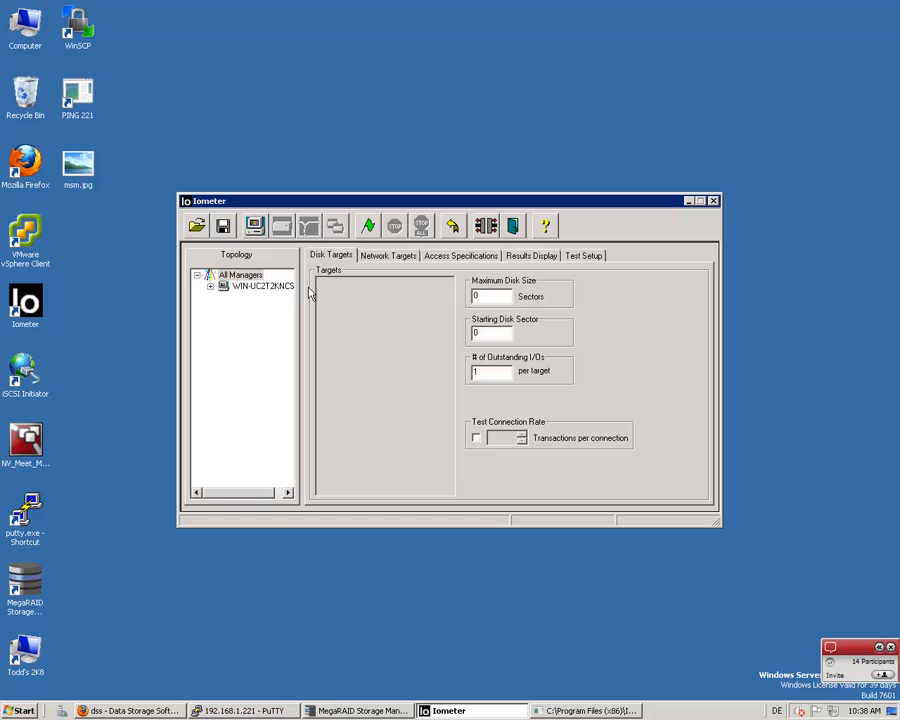
Expand the manager in the topology and select PHYSICALDRIVE:1 as the disk target for both Worker 1 and Worker 2
left_click(211, 287)
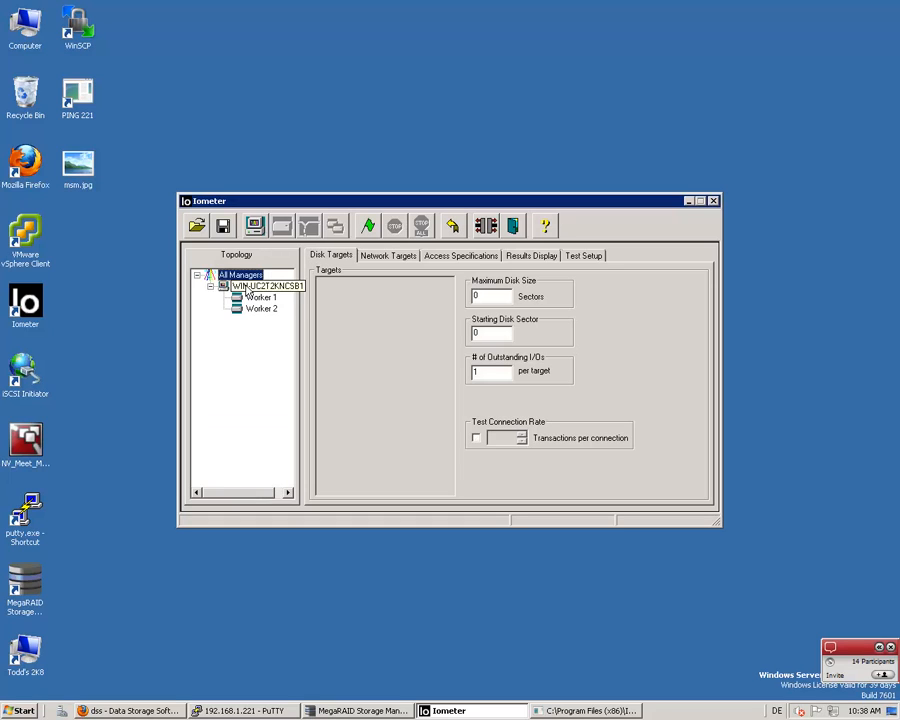
left_click(254, 298)
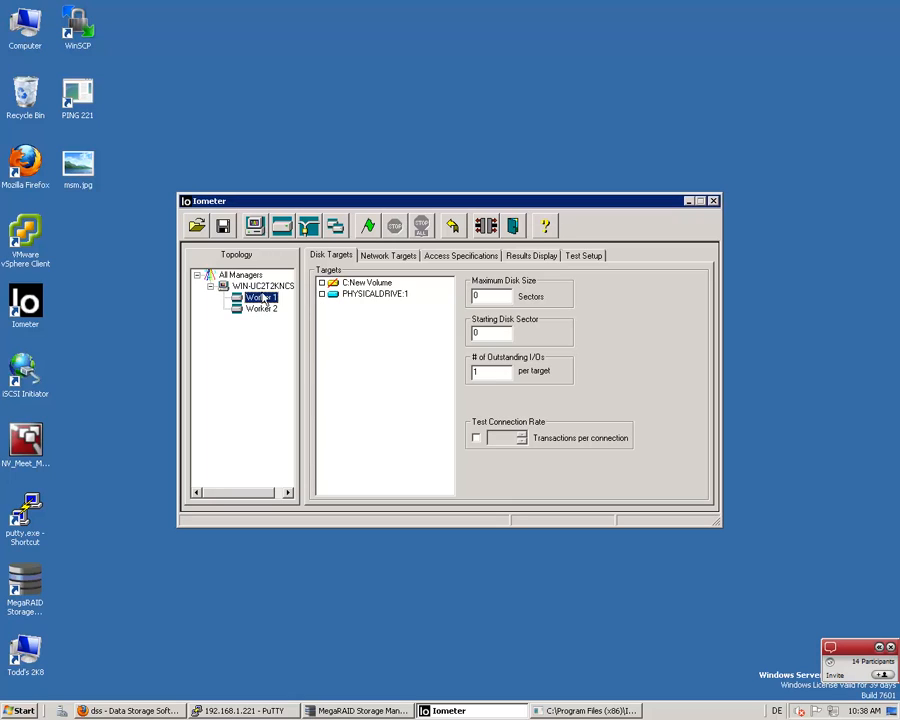
left_click(322, 295)
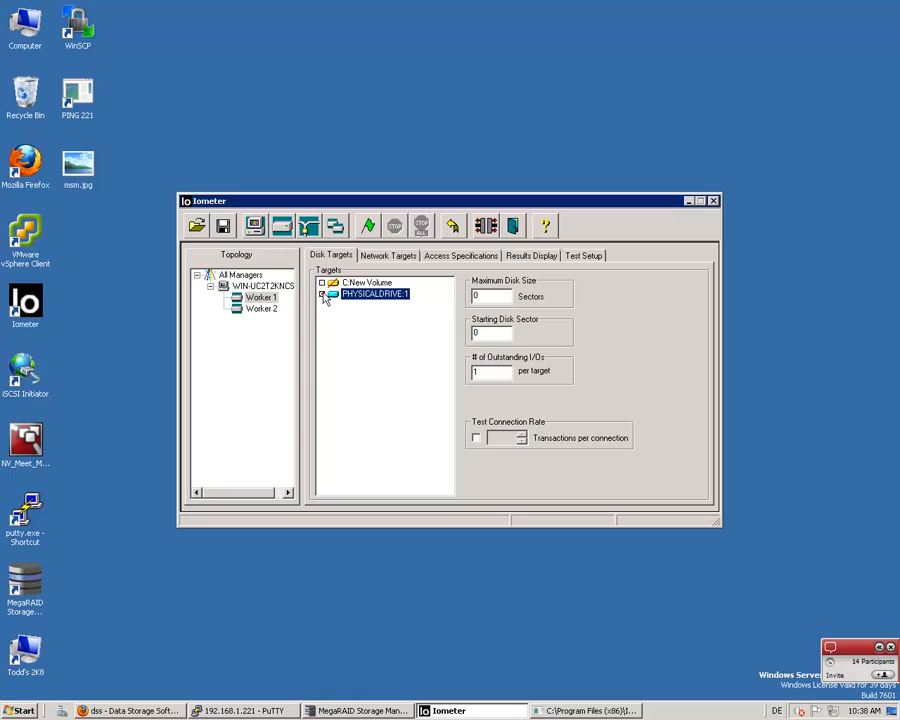
left_click(259, 308)
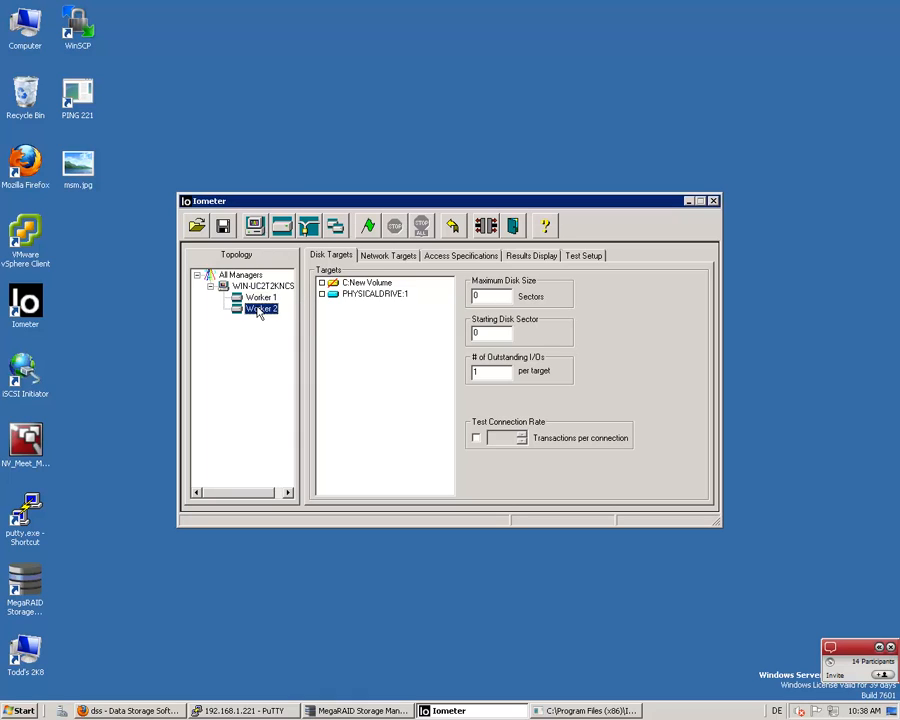
left_click(322, 296)
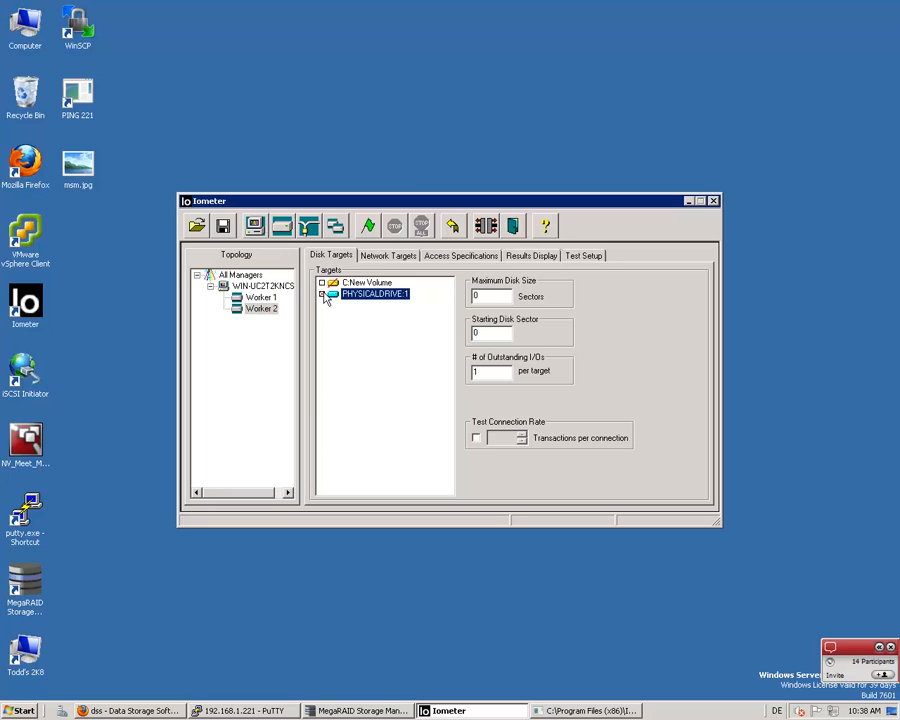
Set the number of outstanding I/Os to 16 per target for the whole manager
left_click(250, 288)
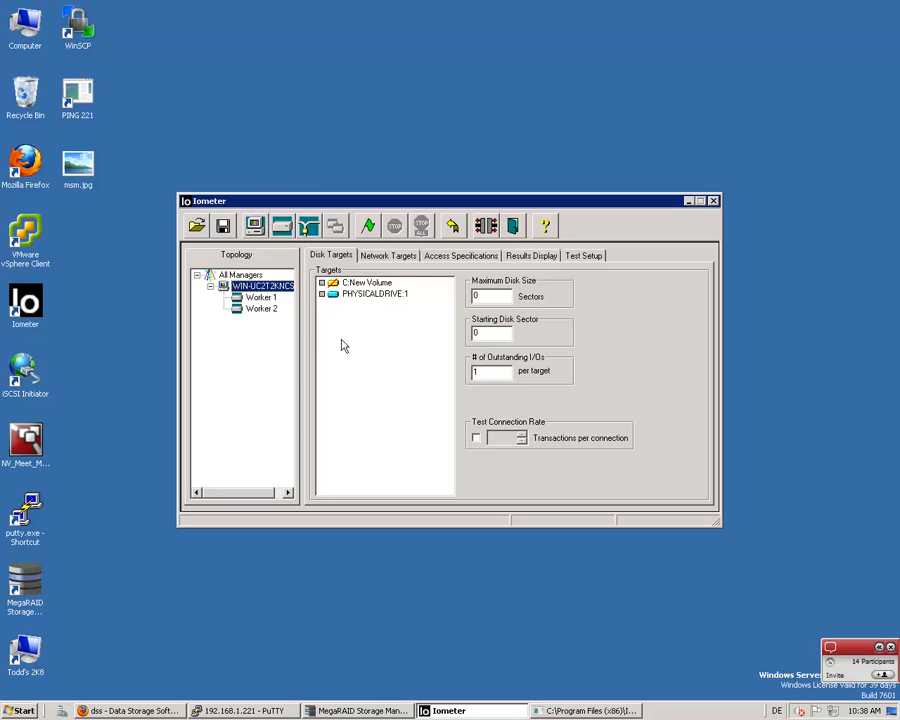
left_click(499, 372)
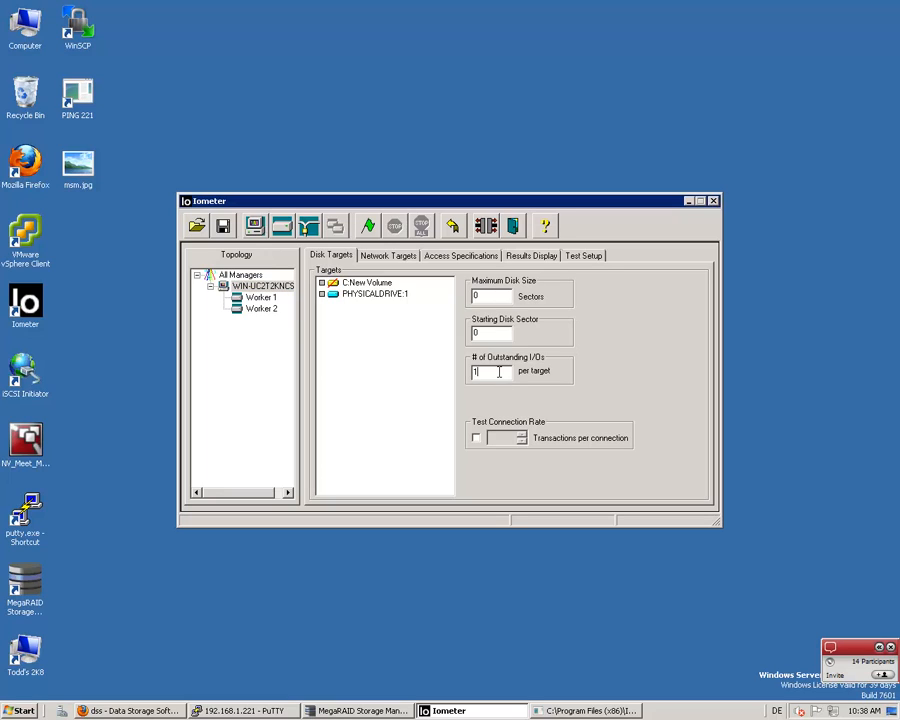
type("6")
Create a new access specification with 64 KB requests, 100% sequential and 100% write, and assign it to the manager
left_click(447, 258)
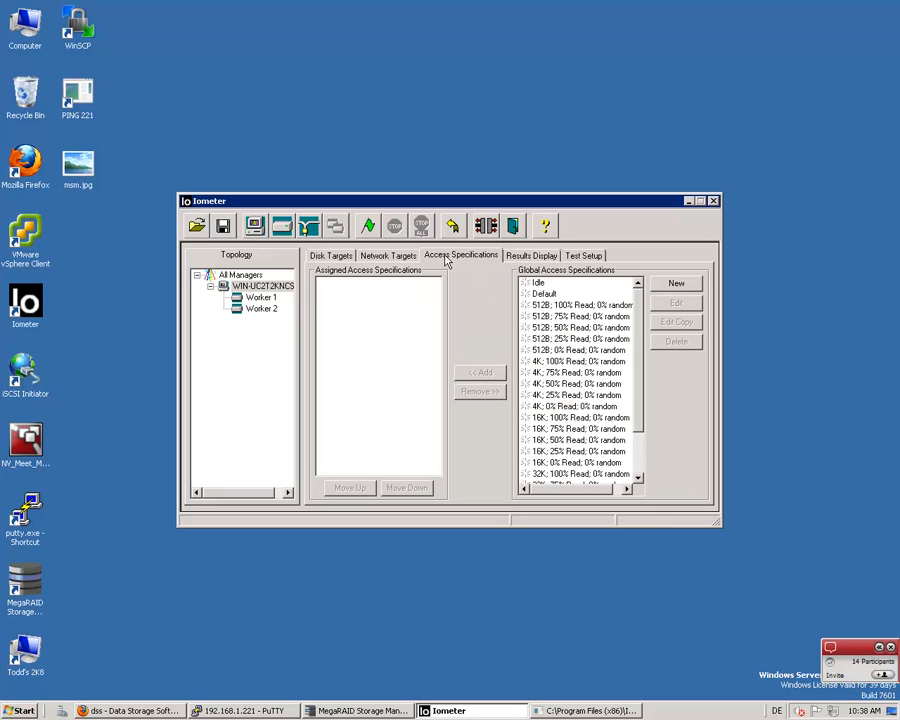
left_click(676, 285)
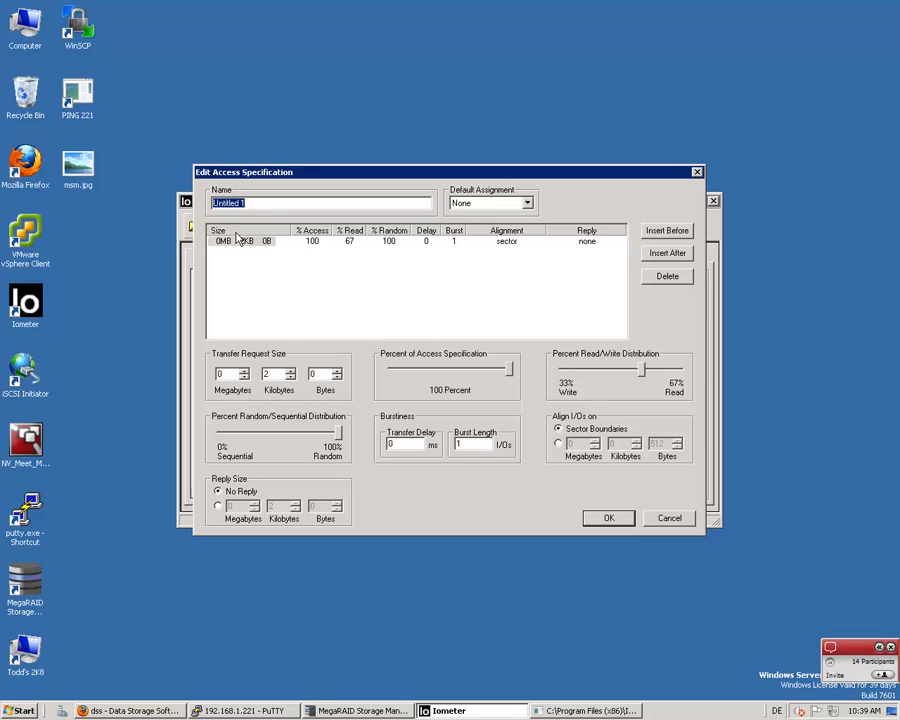
double_click(282, 374)
key("BackSpace")
type("8")
left_click_drag(340, 438, 161, 432)
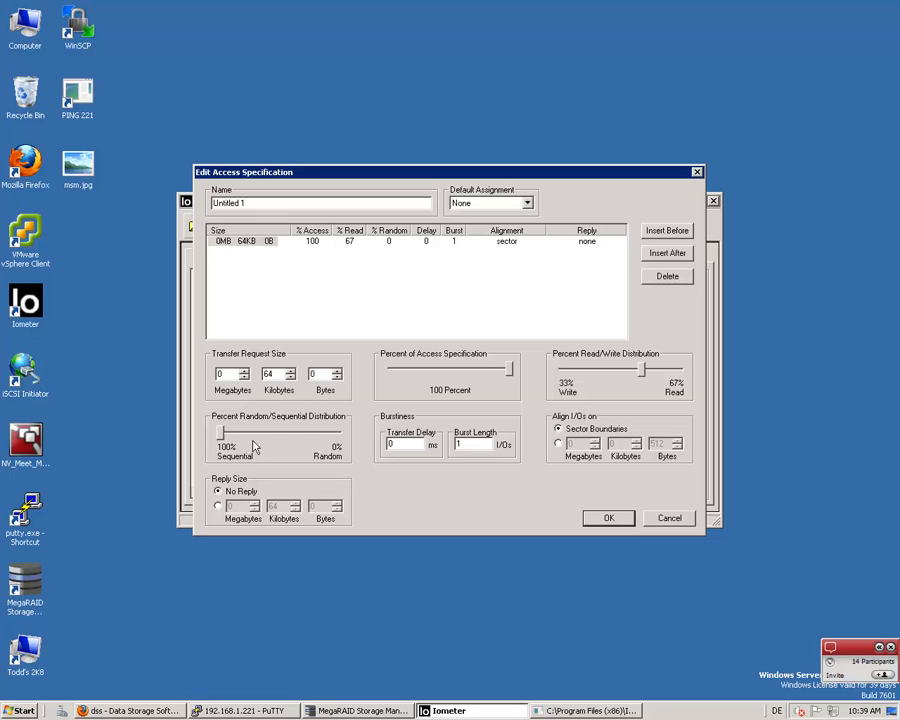
left_click_drag(645, 378, 741, 404)
left_click_drag(681, 375, 516, 370)
left_click(598, 520)
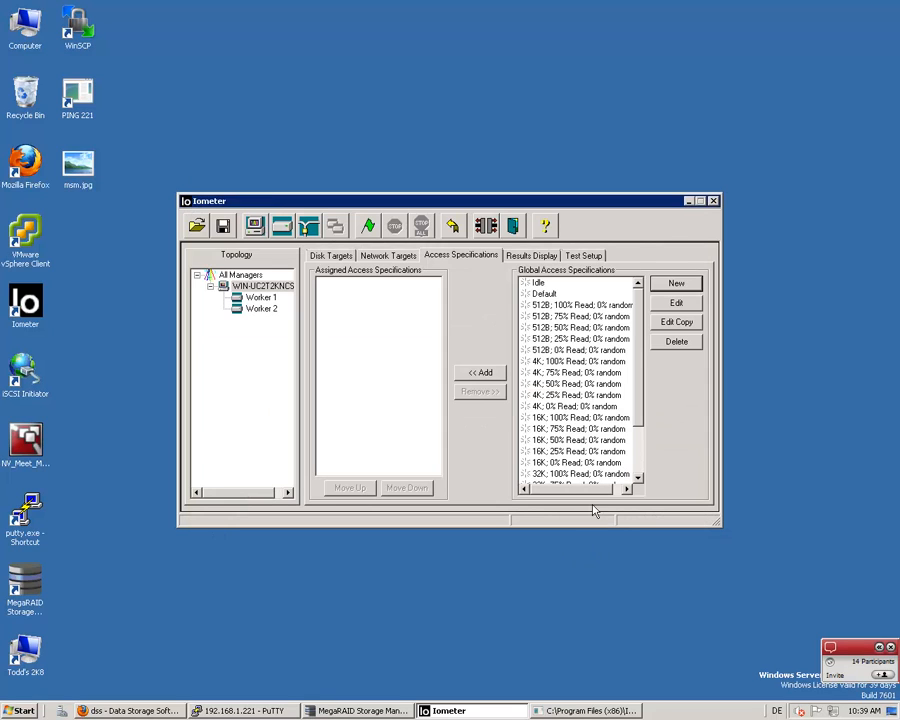
left_click(478, 372)
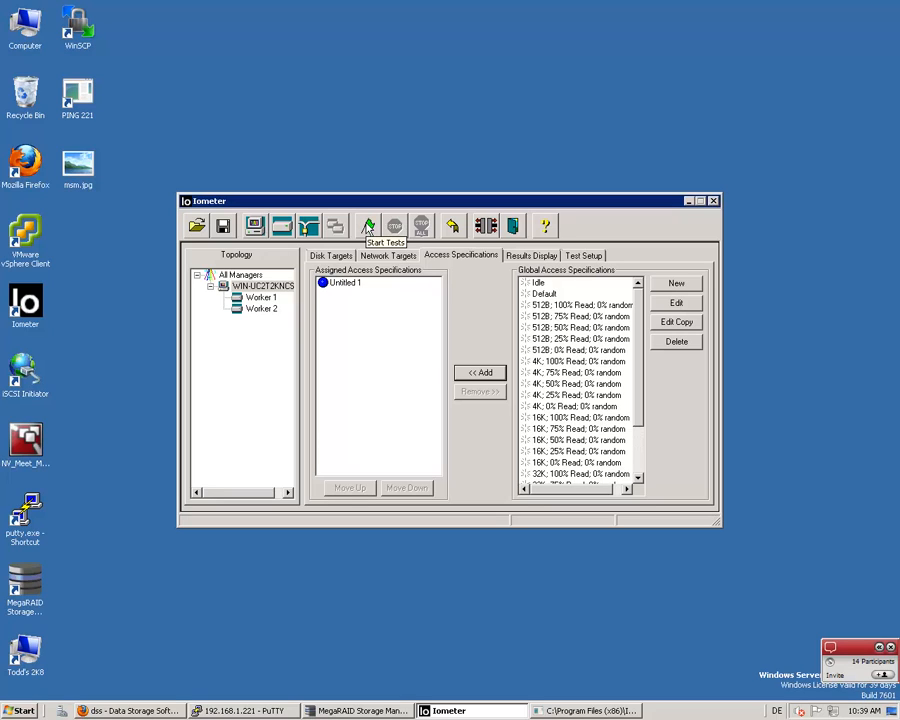
Start the test without saving a results file and display live results with a 1-second update frequency
left_click(368, 228)
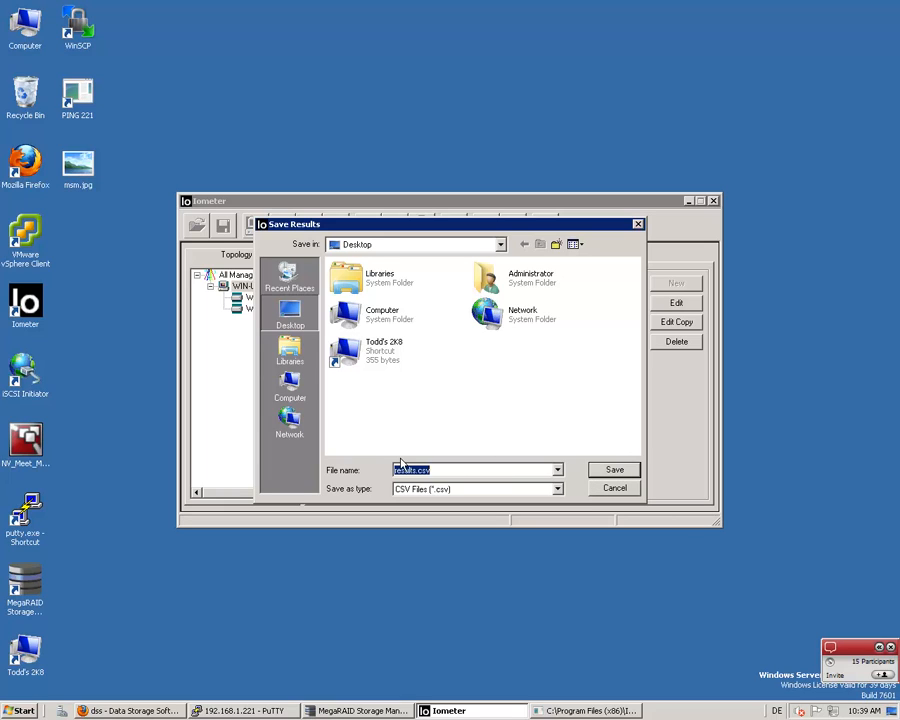
left_click(614, 489)
left_click(540, 257)
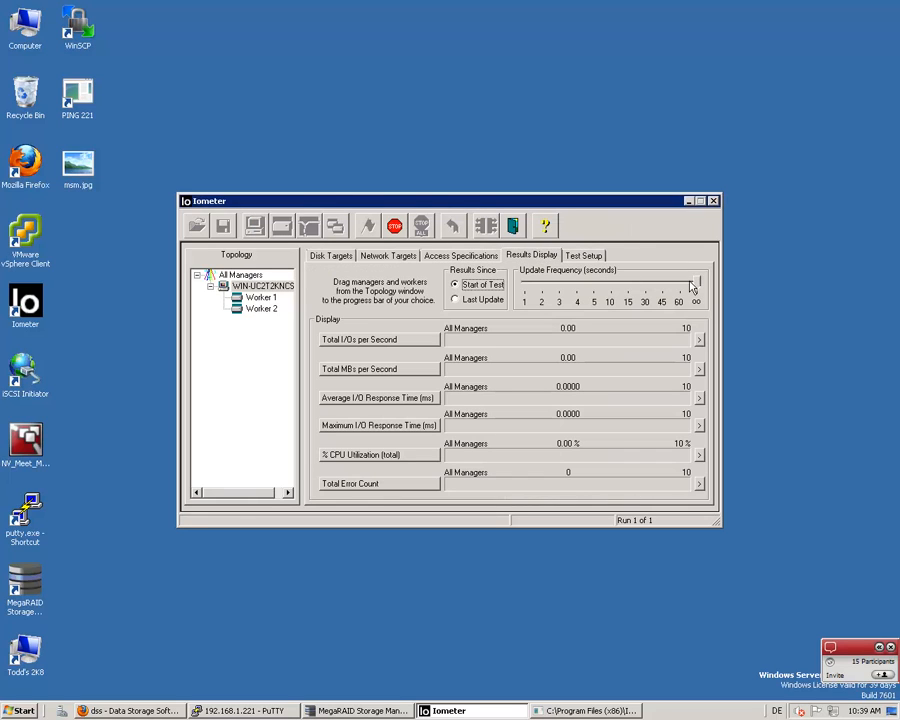
left_click_drag(698, 287, 504, 297)
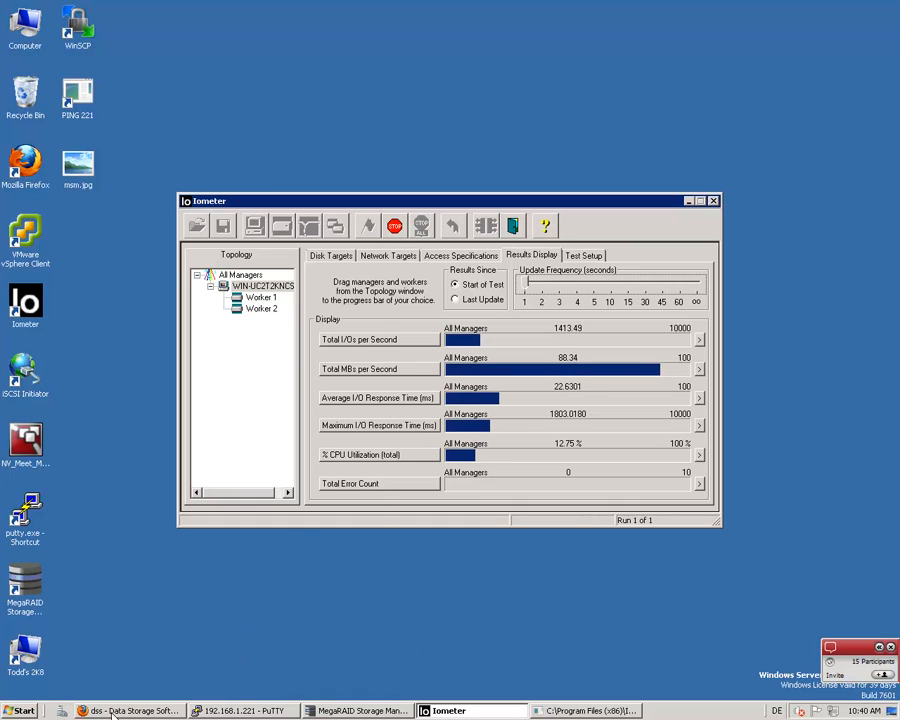
Switch to MegaRAID Storage Manager, refresh the dashboard, and check the background initialization progress of virtual drive VD_1
mouse_move(112, 713)
left_click(348, 713)
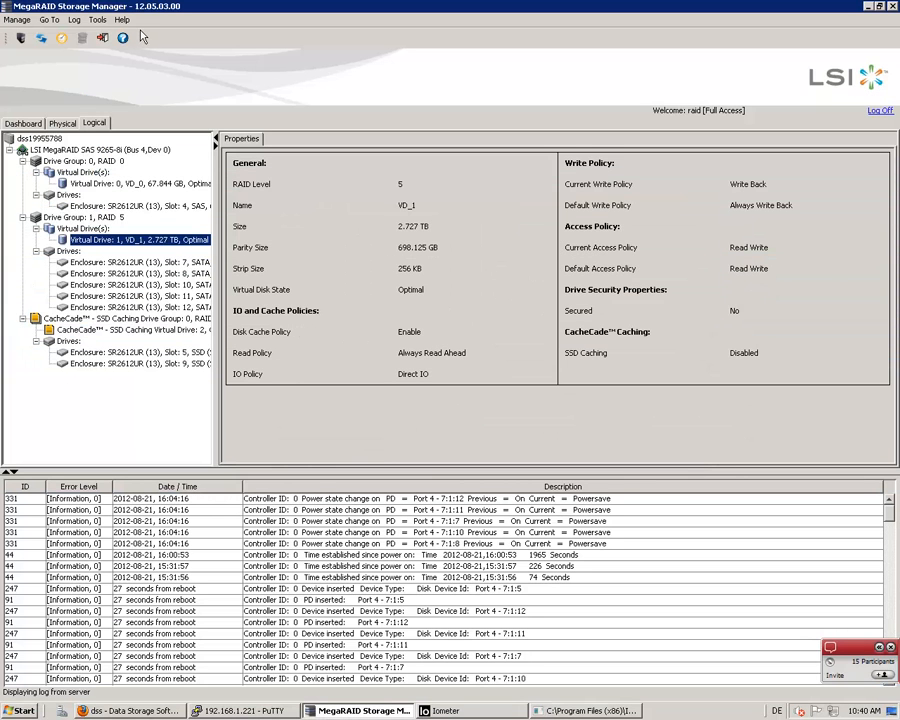
left_click(30, 124)
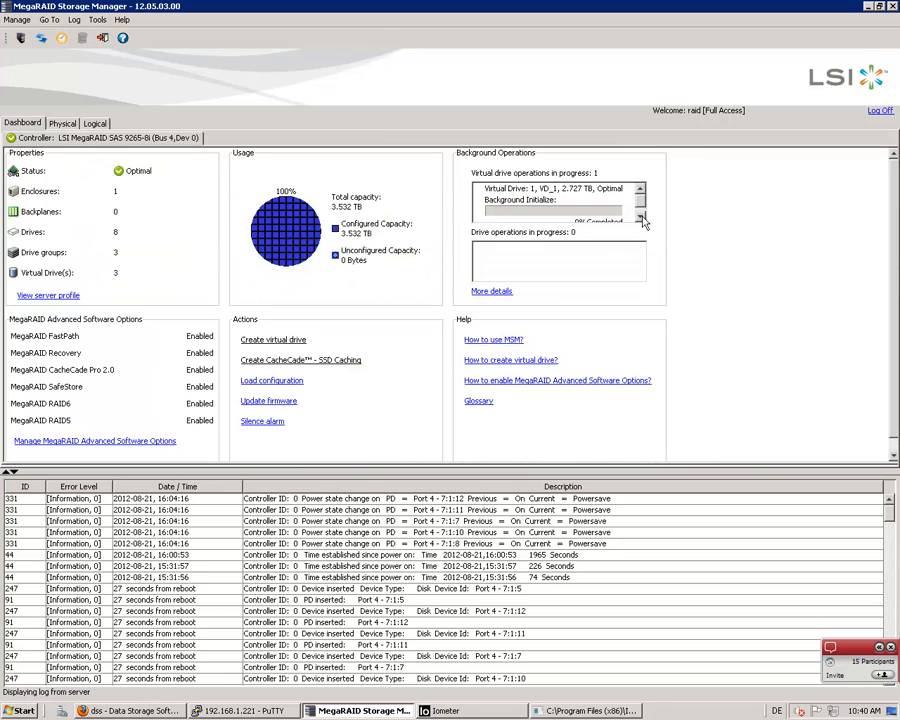
left_click(641, 218)
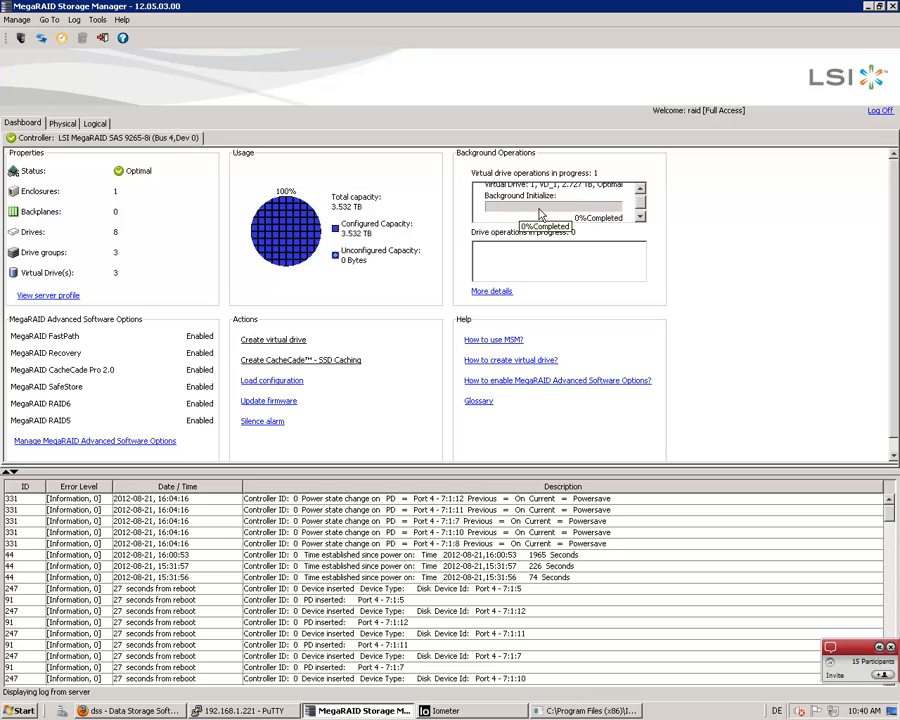
left_click(41, 38)
left_click(640, 218)
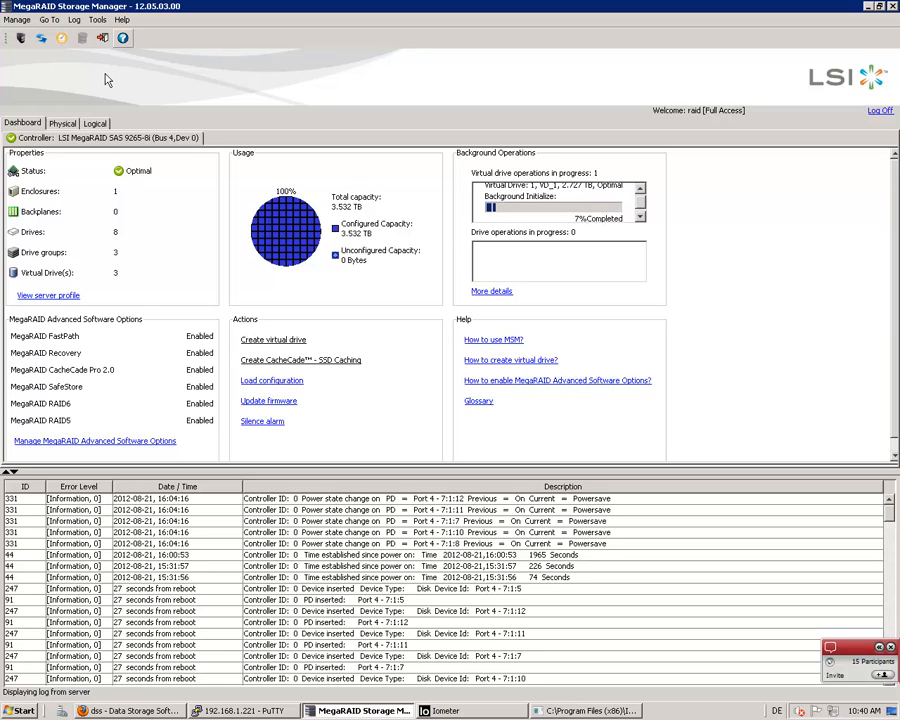
left_click(62, 40)
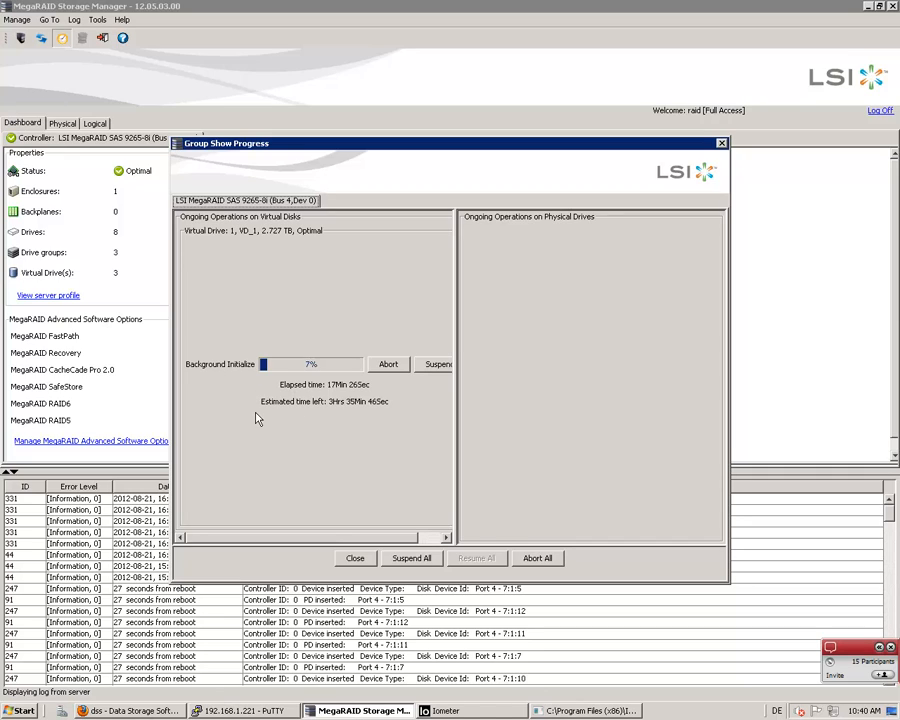
Switch back to Iometer, stop the running write test, and unassign the Untitled 1 access specification
left_click(447, 711)
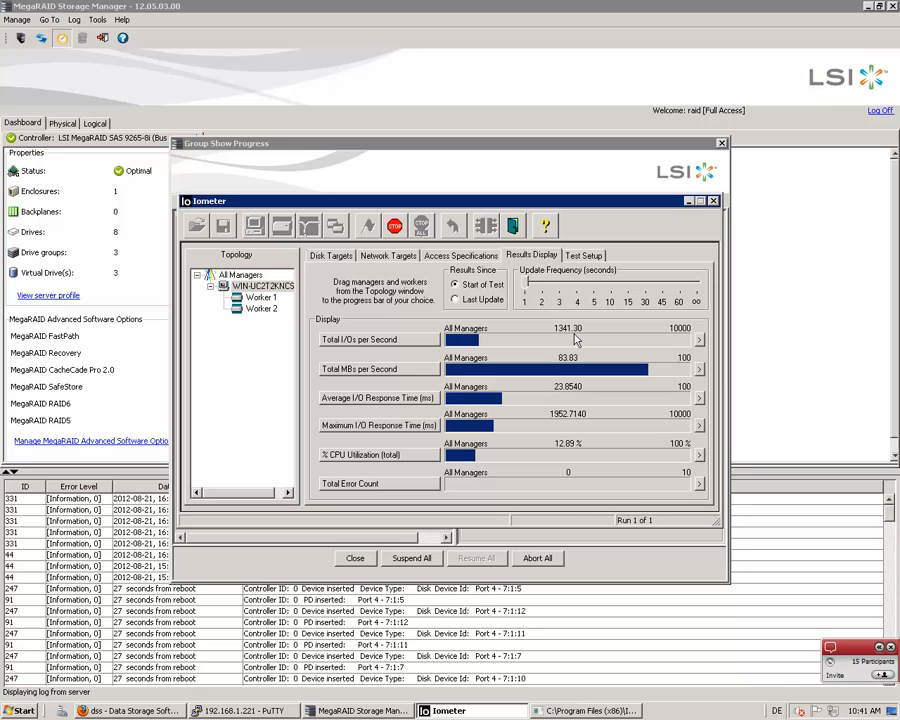
left_click(395, 227)
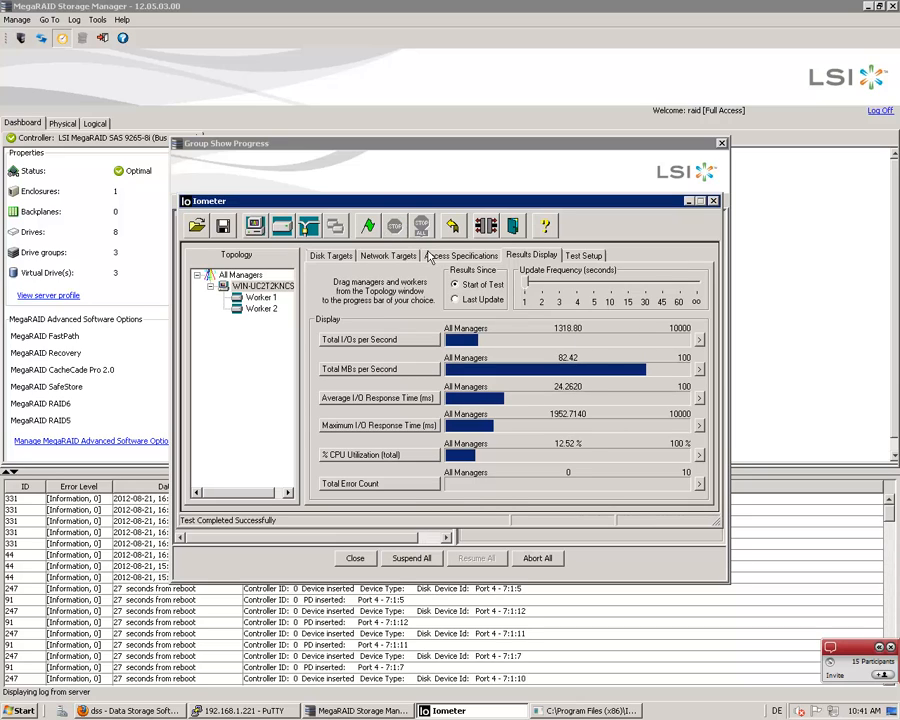
left_click(428, 257)
left_click(340, 283)
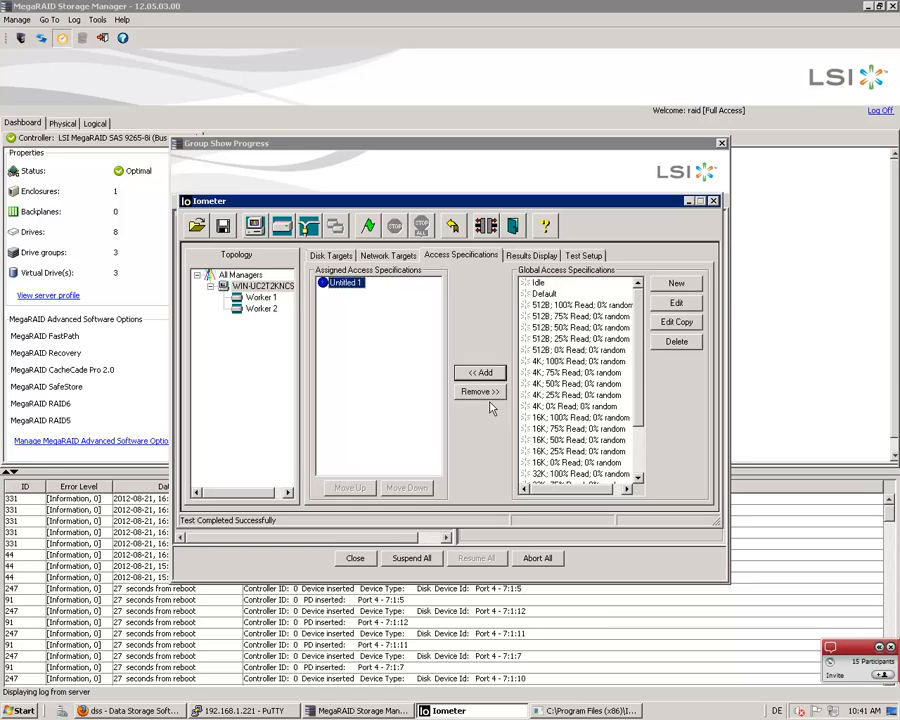
left_click(482, 391)
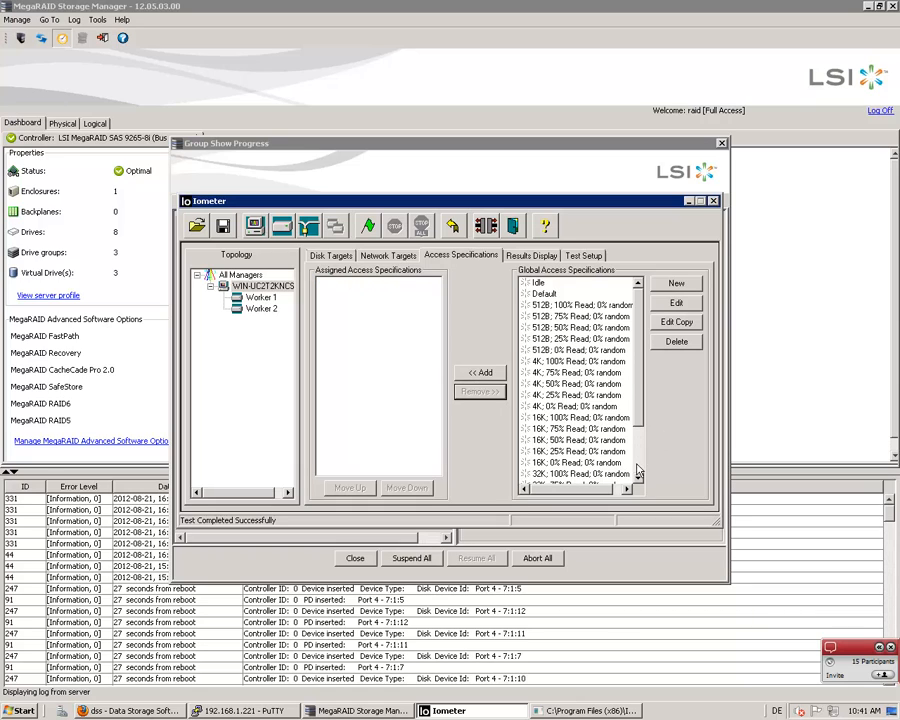
Change the Untitled 1 access specification to 100% read and assign it to the manager again
left_click(638, 470)
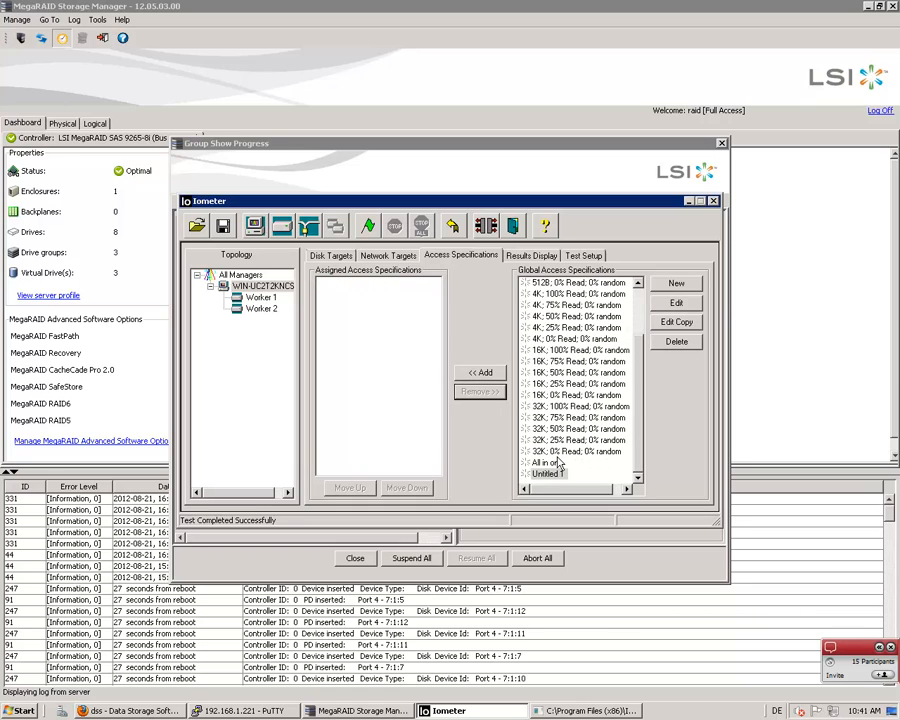
left_click(677, 304)
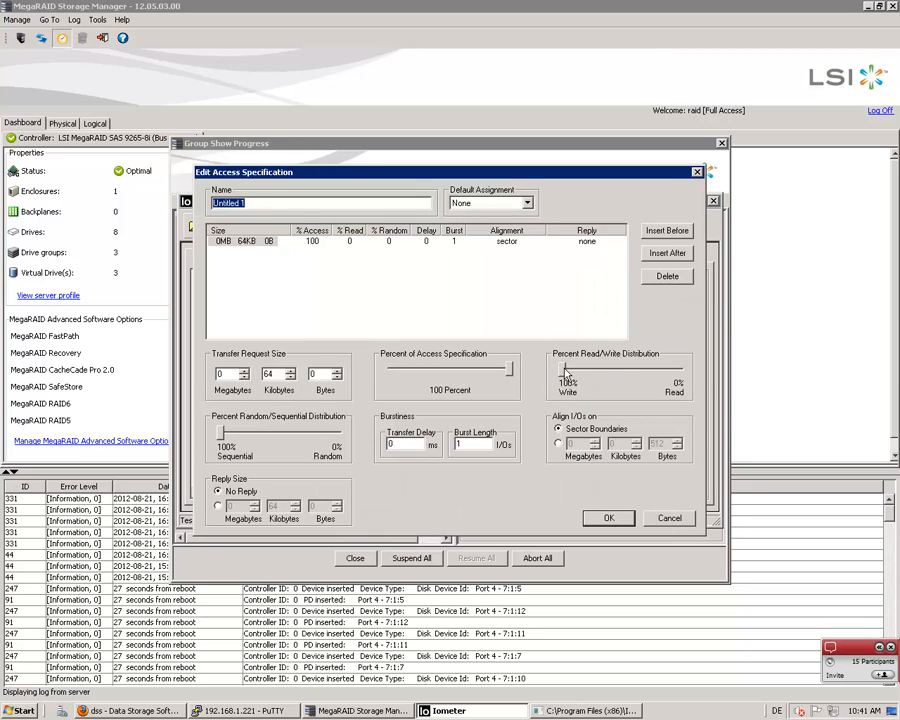
left_click_drag(565, 372, 680, 370)
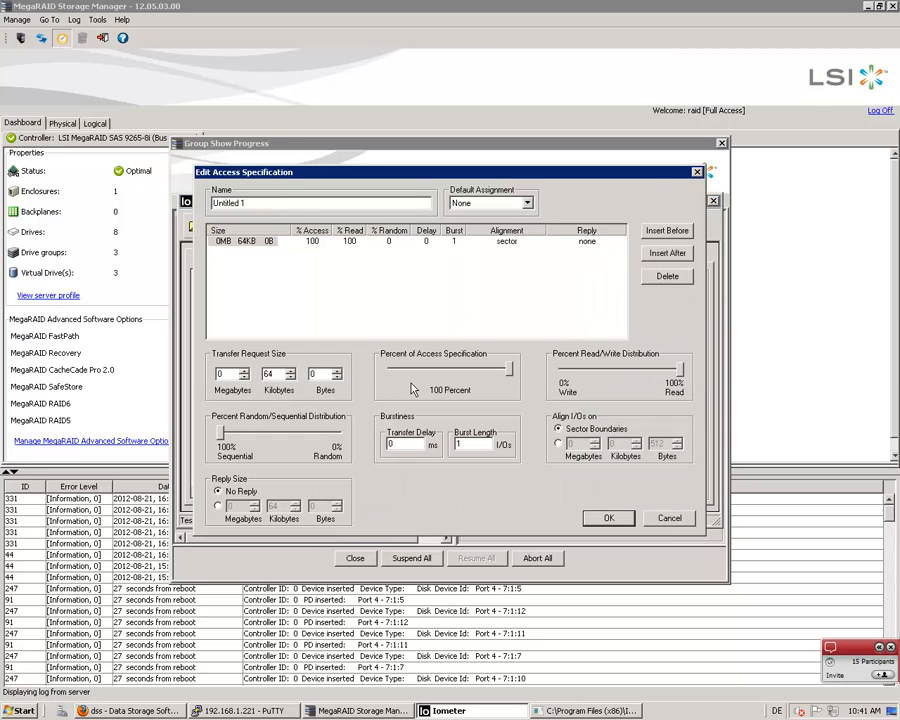
left_click(607, 519)
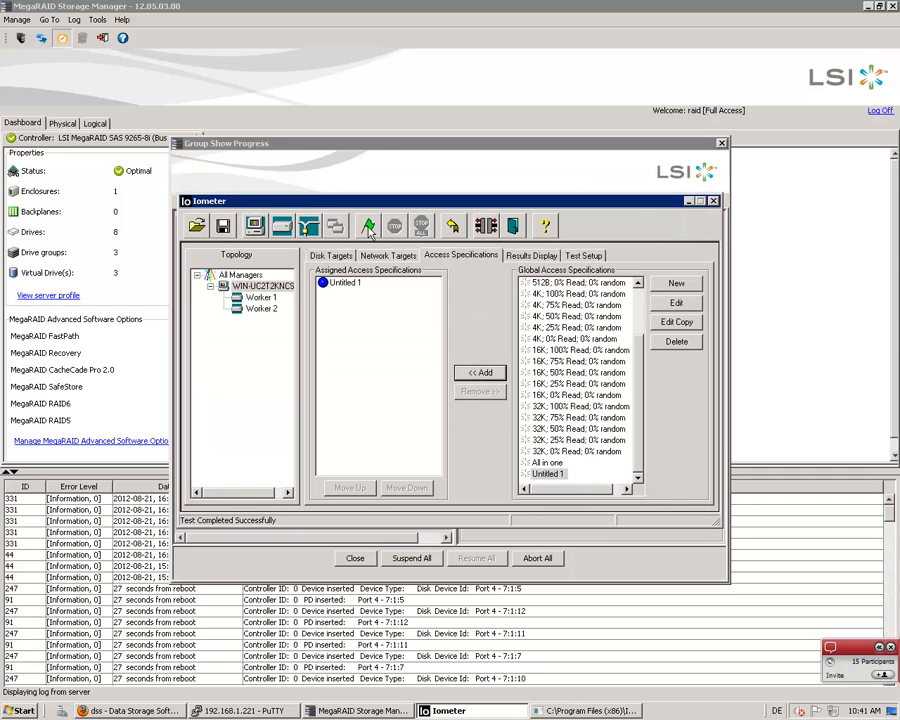
Run the sequential read test, view its live results, and stop it
left_click(368, 228)
left_click(667, 466)
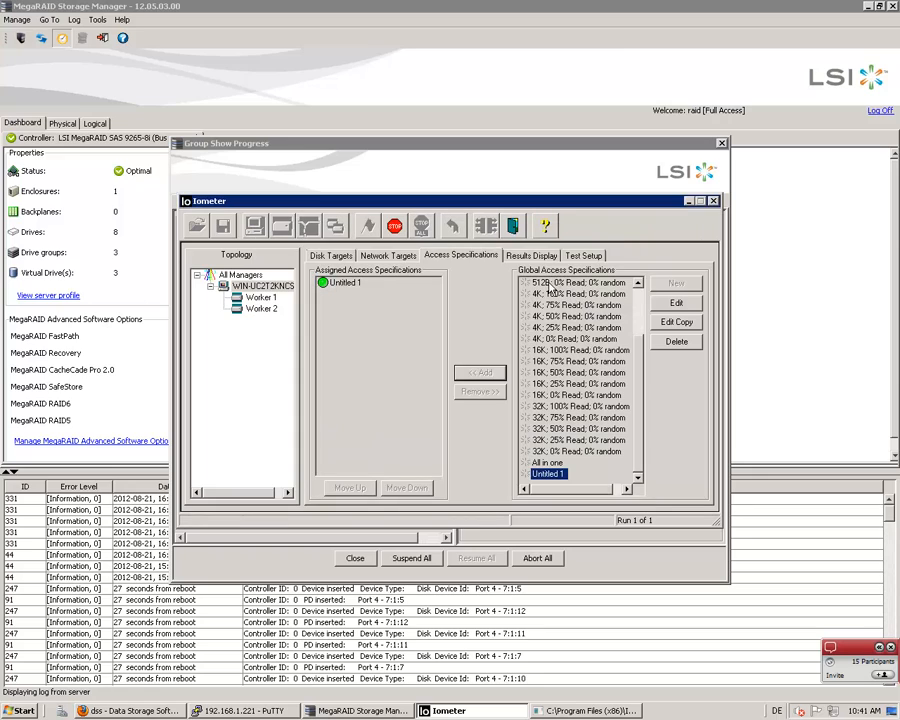
left_click(541, 258)
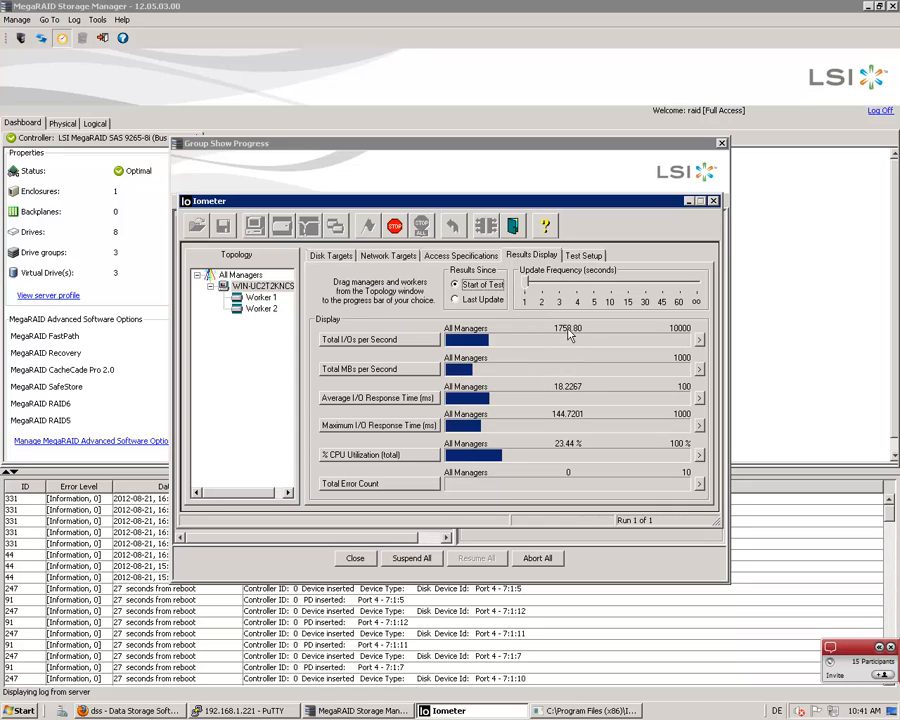
left_click(395, 228)
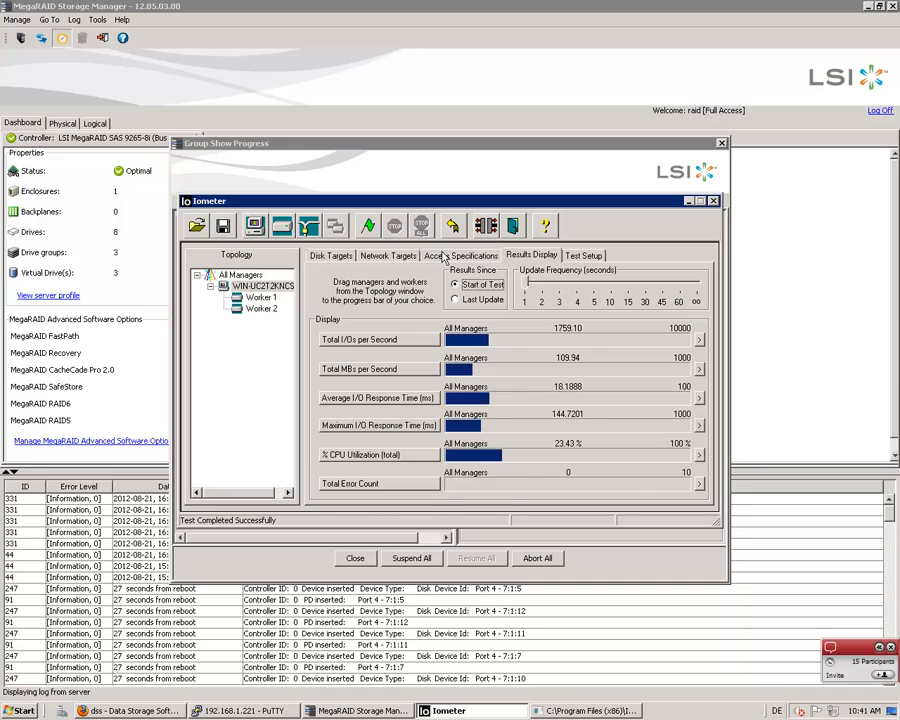
Unassign the Untitled 1 access specification, set its transfer request size to 32 KB, and assign it again
left_click(460, 255)
left_click(338, 283)
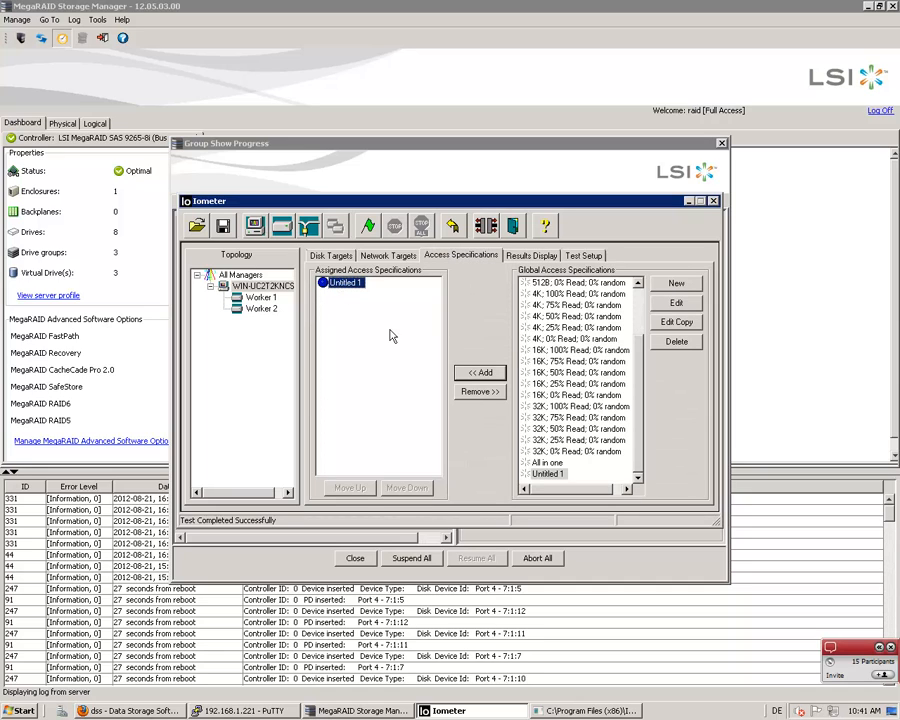
left_click(479, 391)
left_click(676, 302)
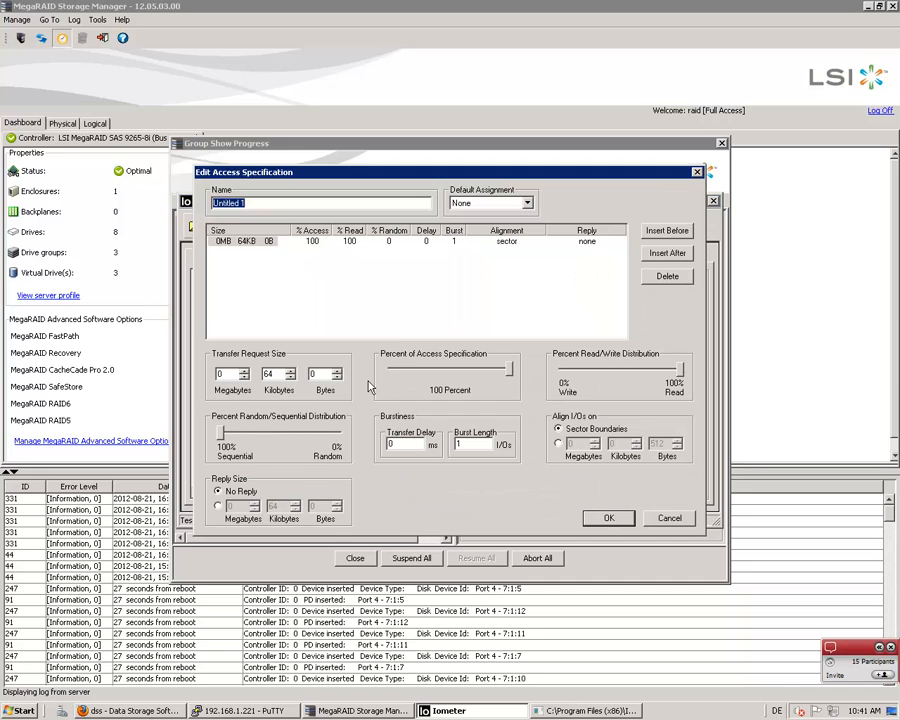
double_click(281, 373)
left_click(608, 518)
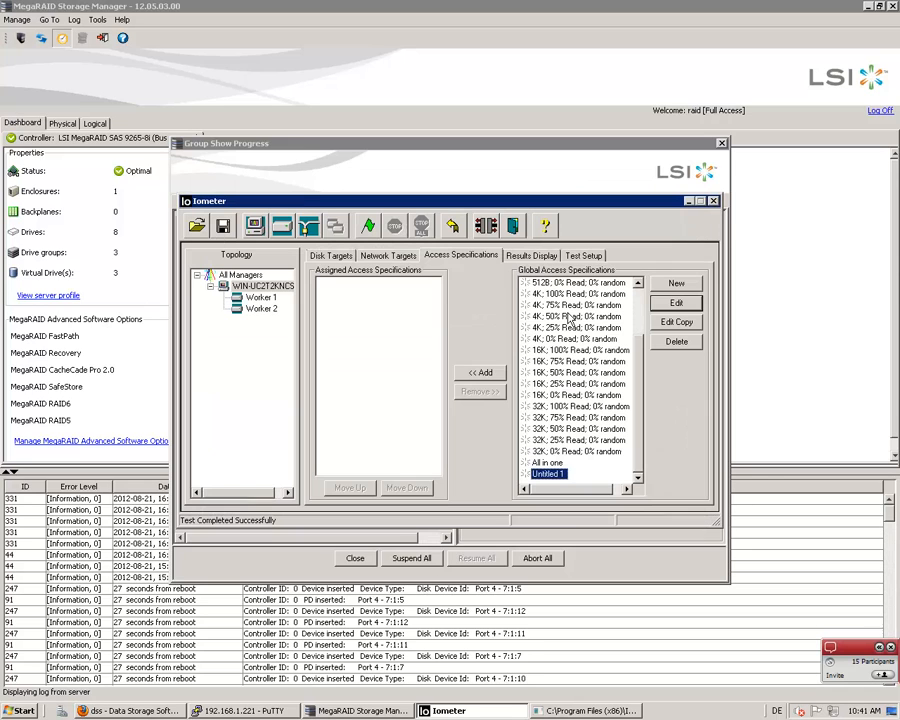
left_click(480, 372)
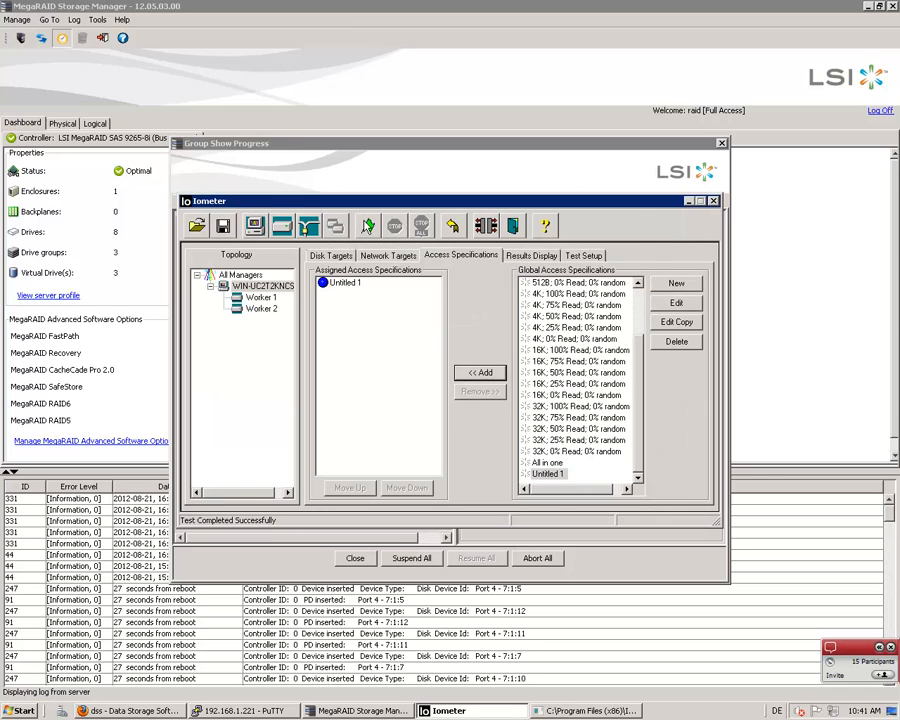
Run the 32 KB sequential read test with results saved to results.csv, view its live results, and stop it
left_click(368, 226)
left_click(612, 468)
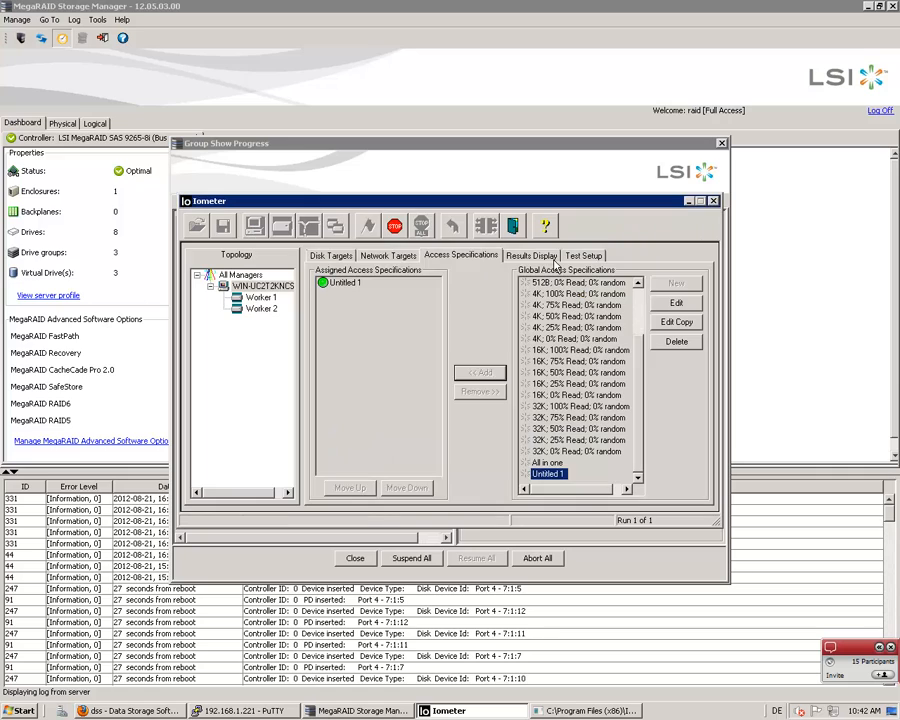
left_click(535, 256)
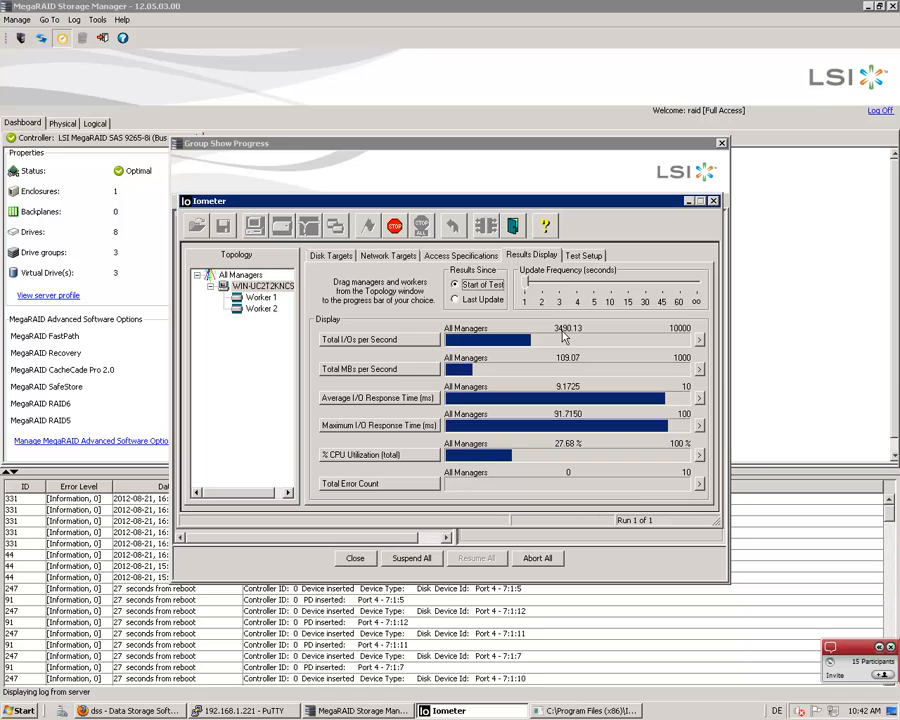
left_click(421, 226)
Unassign Untitled 1, reduce its transfer request size to 4 KB, and assign it to the manager again
left_click(424, 254)
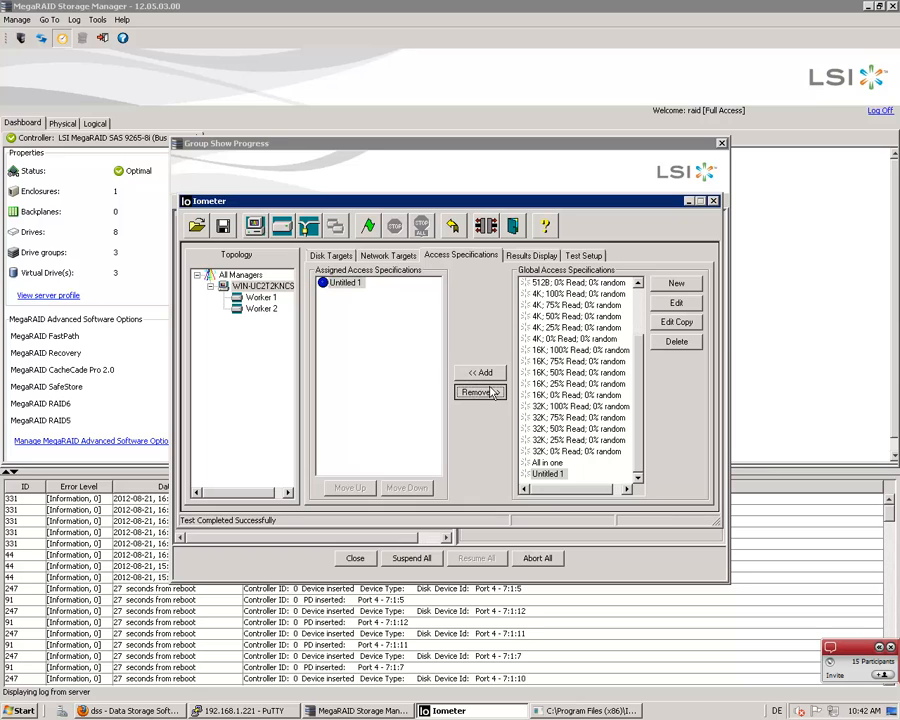
left_click(477, 393)
left_click(677, 303)
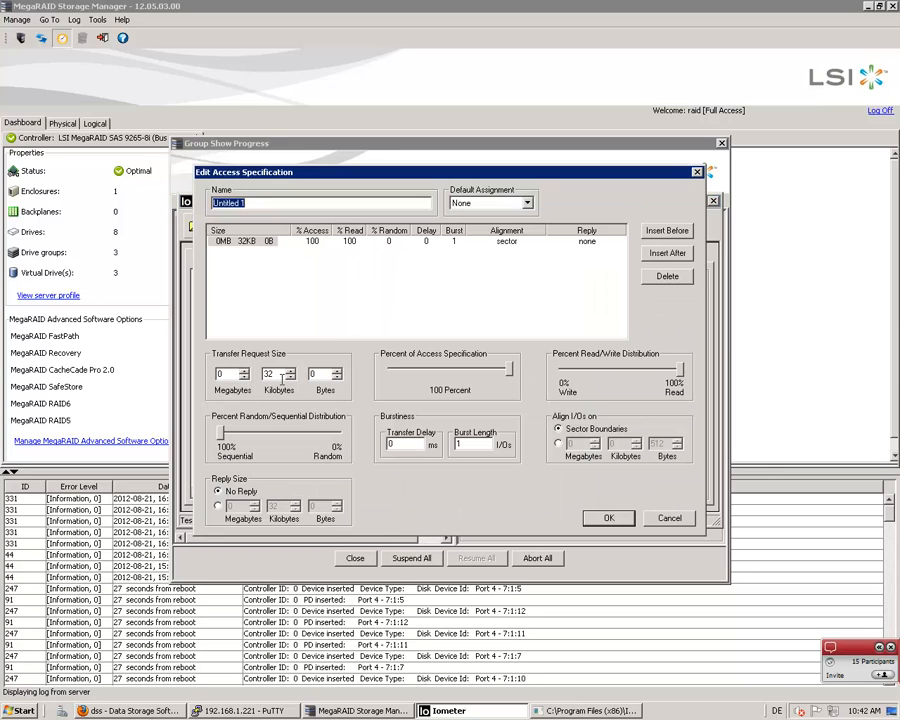
left_click(316, 375)
key("BackSpace")
key("BackSpace")
left_click(619, 522)
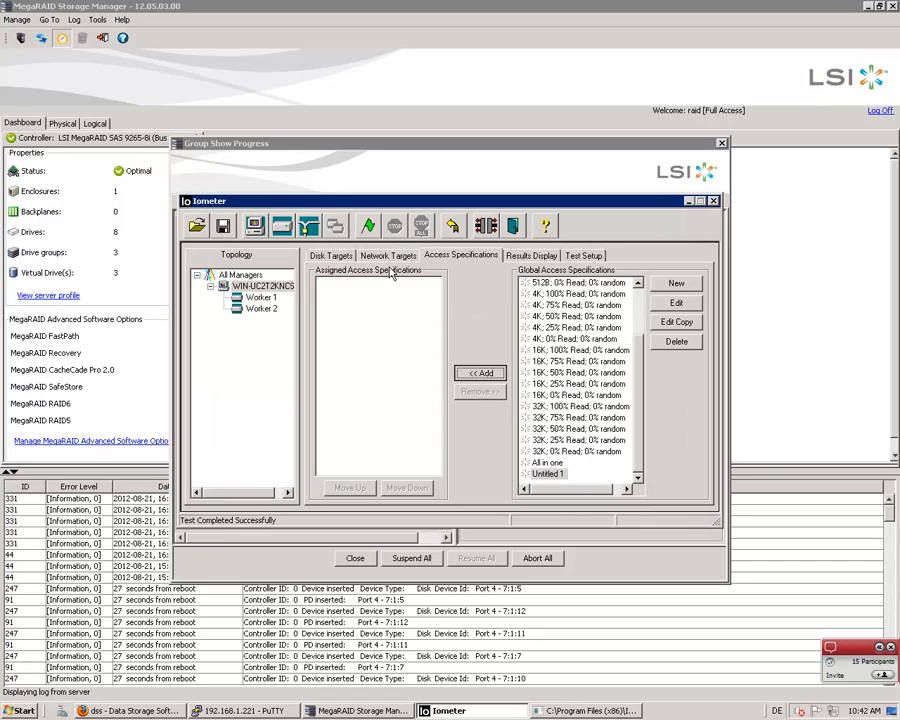
Run the 4 KB sequential read test, saving to results.csv, view its live results, and stop it
left_click(369, 228)
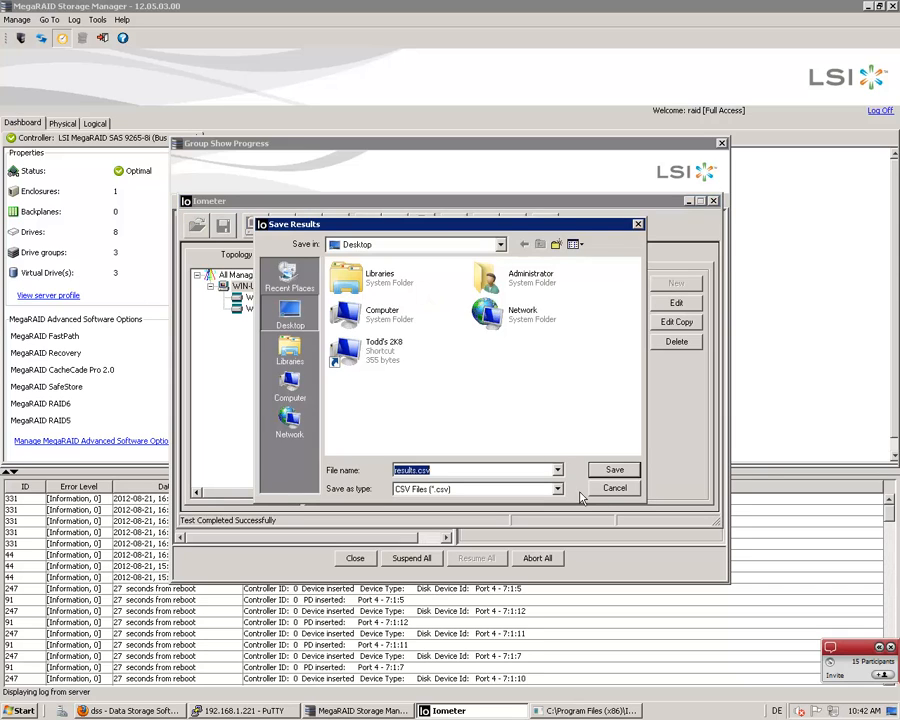
left_click(610, 469)
left_click(535, 257)
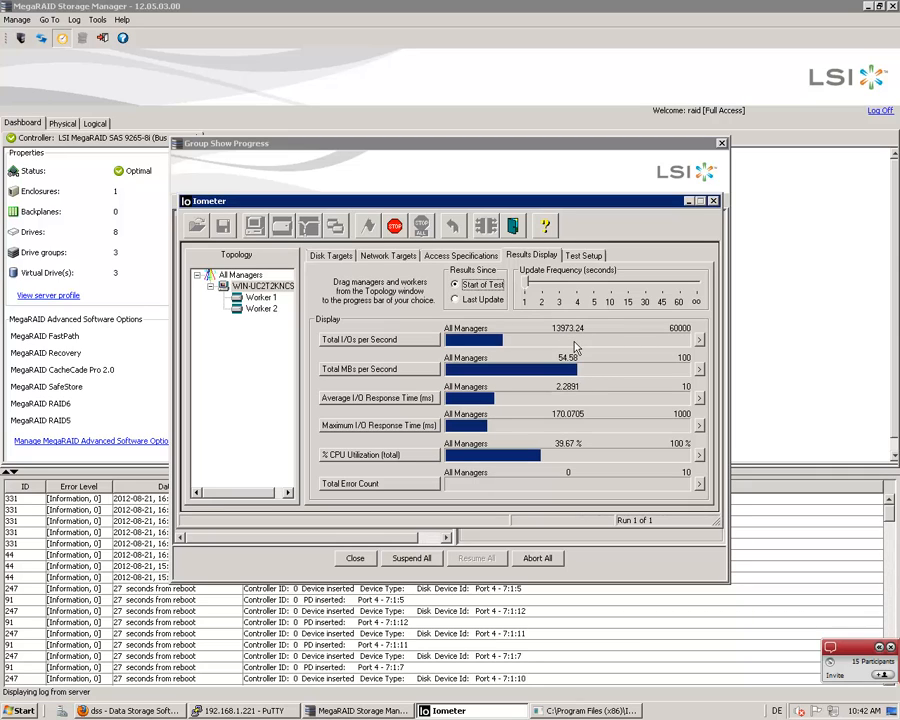
left_click(394, 226)
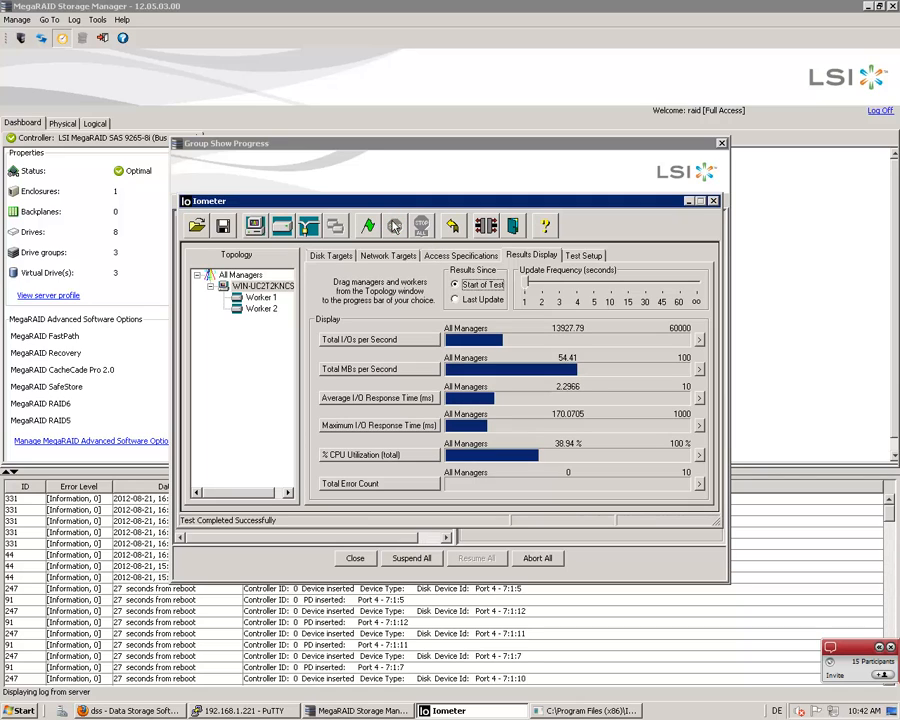
Unassign Untitled 1, change it to 100% random with a 2 KB transfer request size, and reassign it
left_click(445, 257)
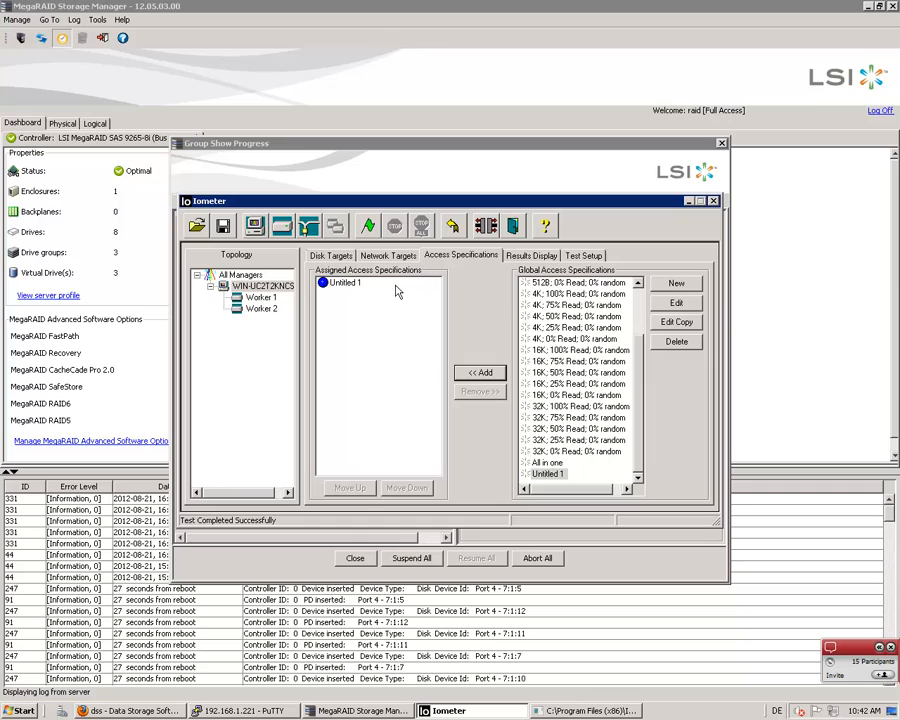
left_click(345, 283)
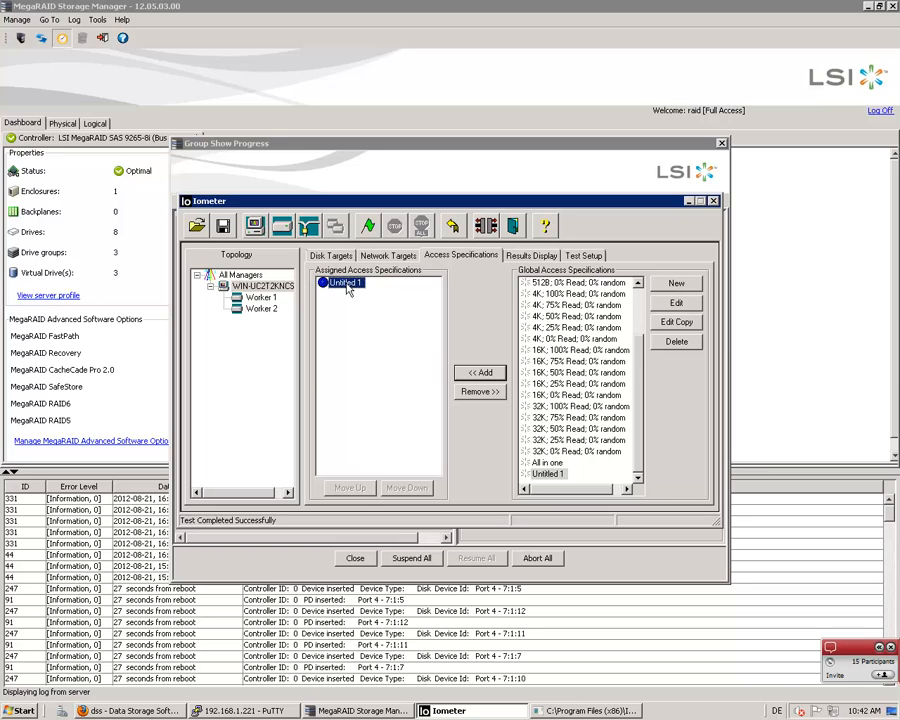
left_click(480, 391)
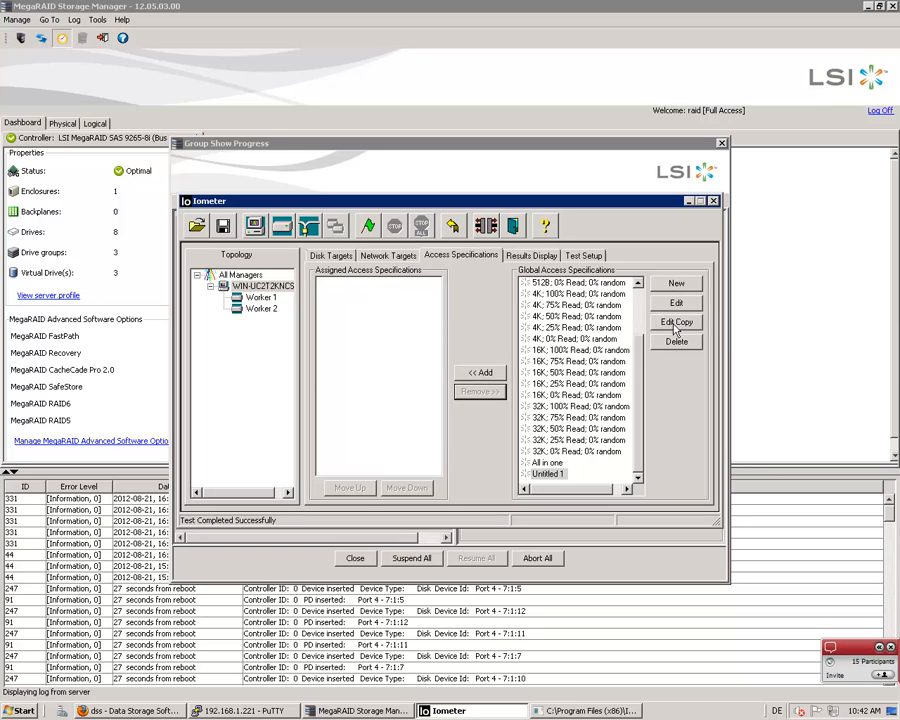
left_click(677, 303)
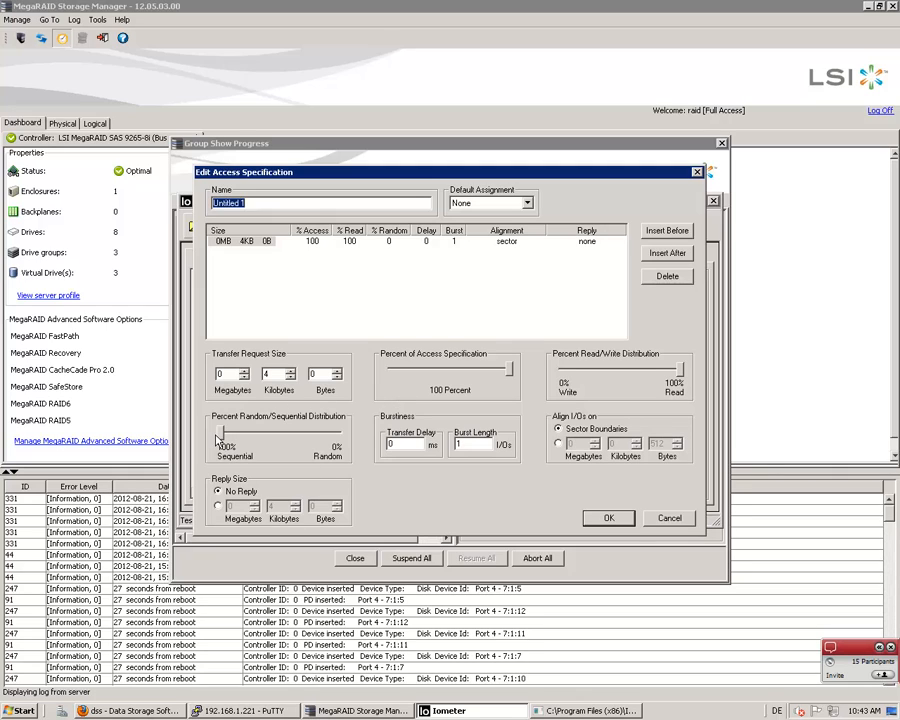
left_click_drag(222, 432, 338, 432)
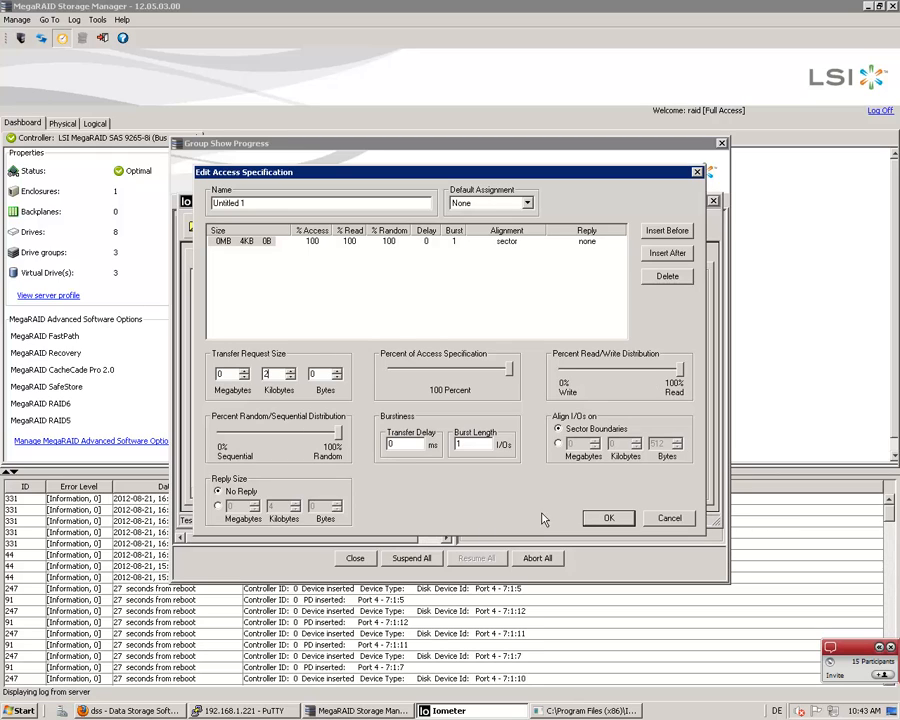
left_click(598, 520)
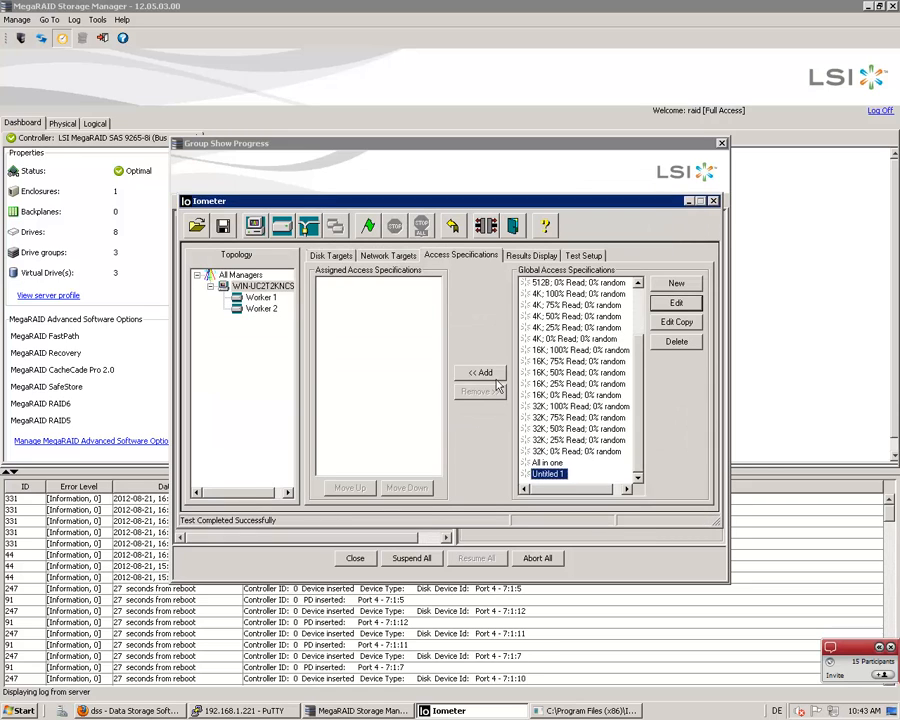
left_click(486, 373)
Start the 2 KB random read test and display its live results since the last update
left_click(368, 226)
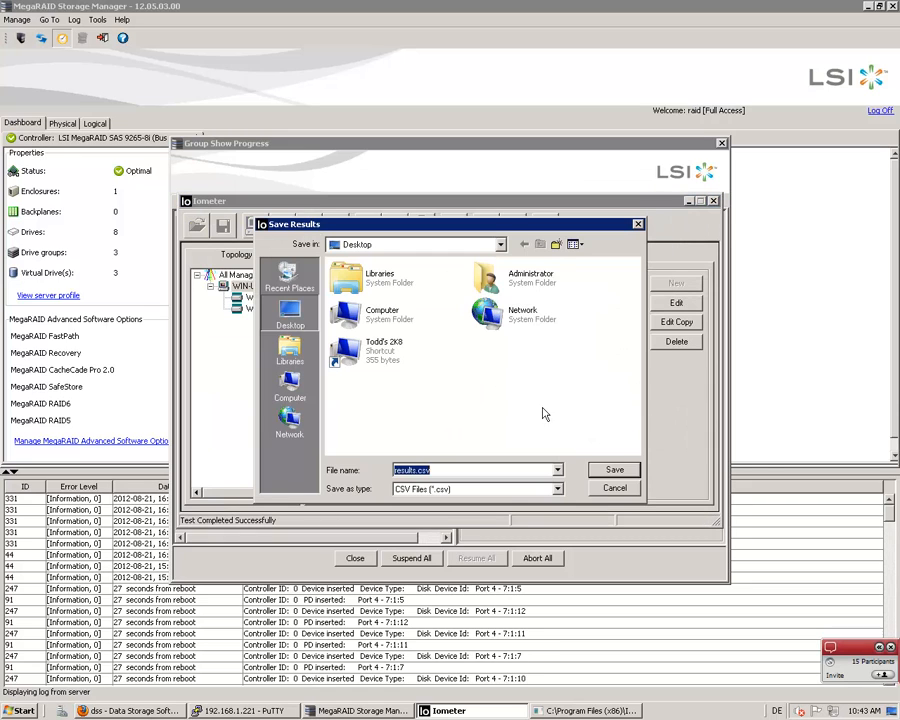
left_click(612, 490)
left_click(531, 255)
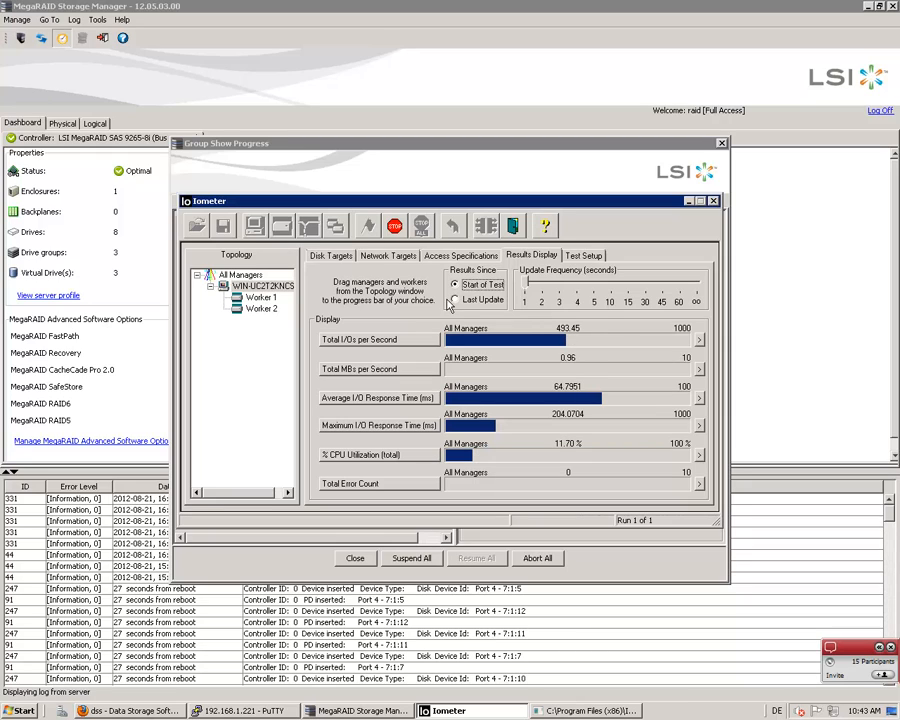
left_click(455, 300)
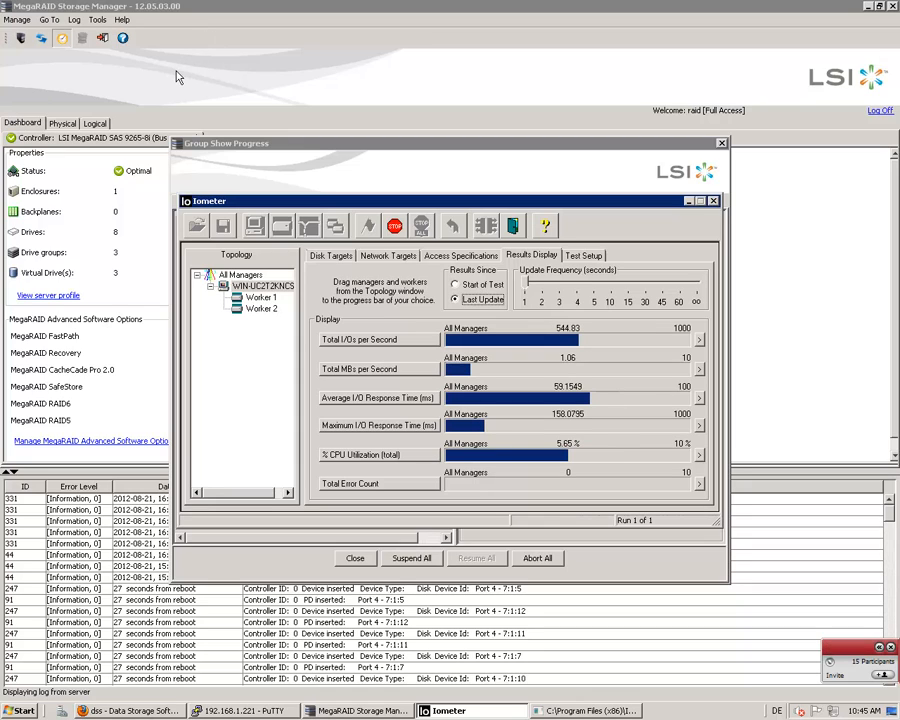
Switch to MegaRAID Storage Manager, refresh the dashboard, and reopen the progress view for VD_1's background initialization
left_click(115, 90)
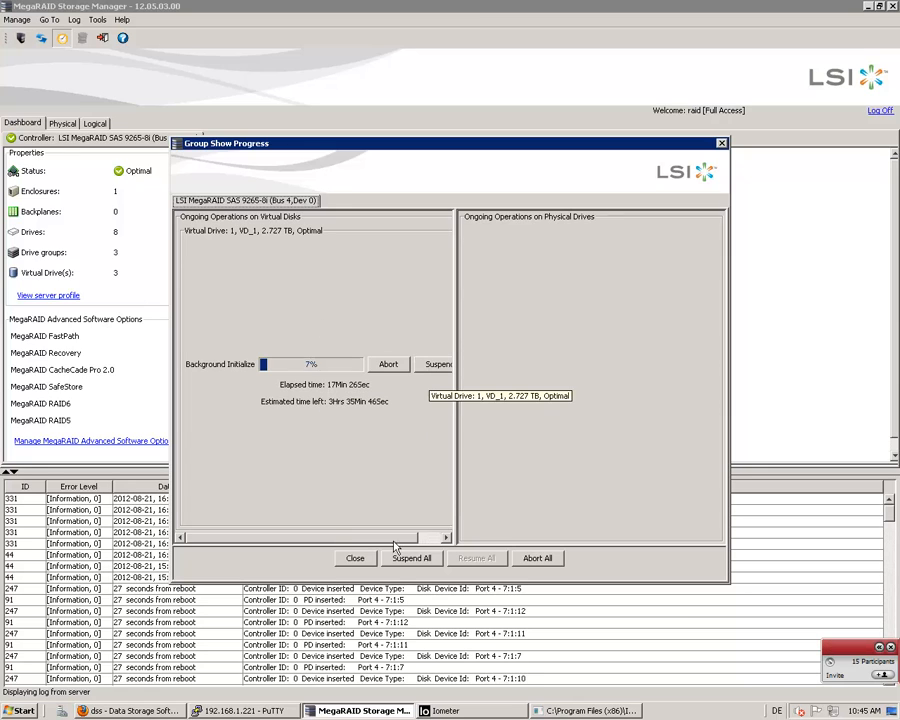
left_click(355, 559)
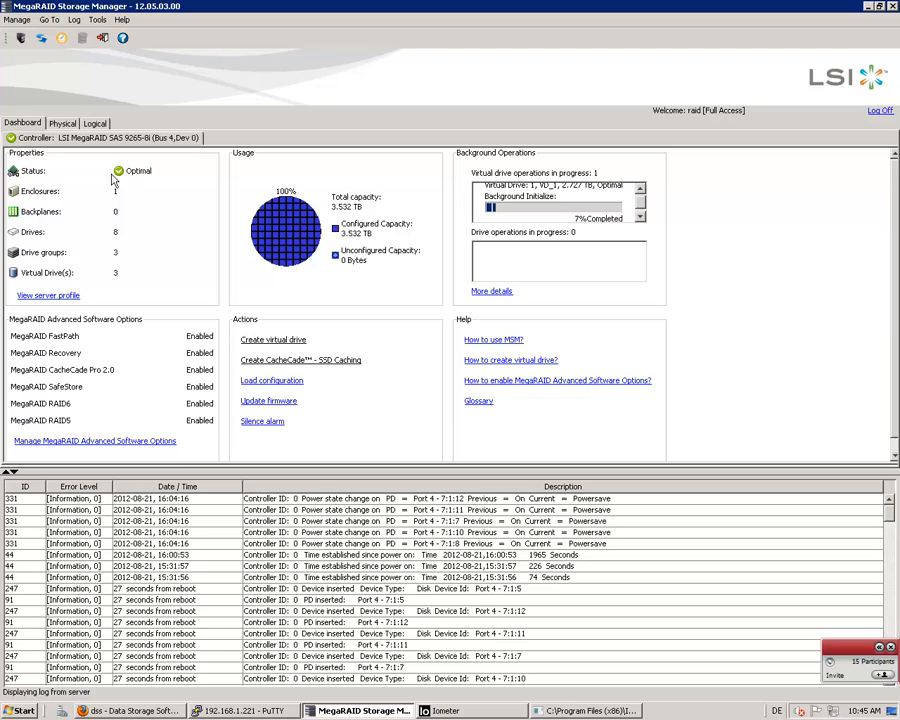
left_click(41, 41)
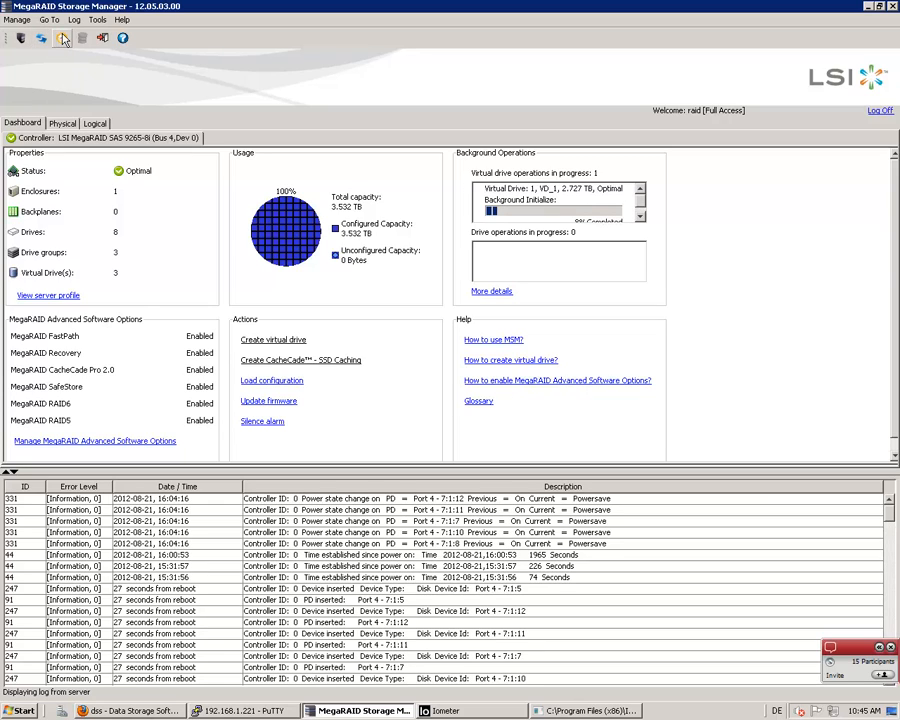
left_click(64, 44)
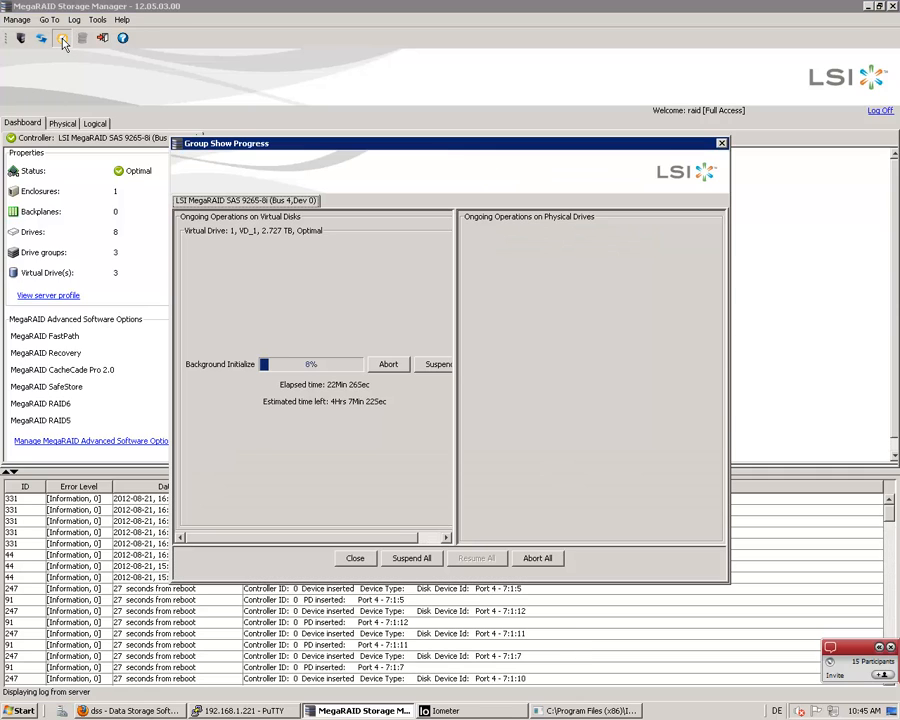
Suspend the background initialization of virtual drive VD_1, then refresh and check its status in the progress view
left_click(437, 366)
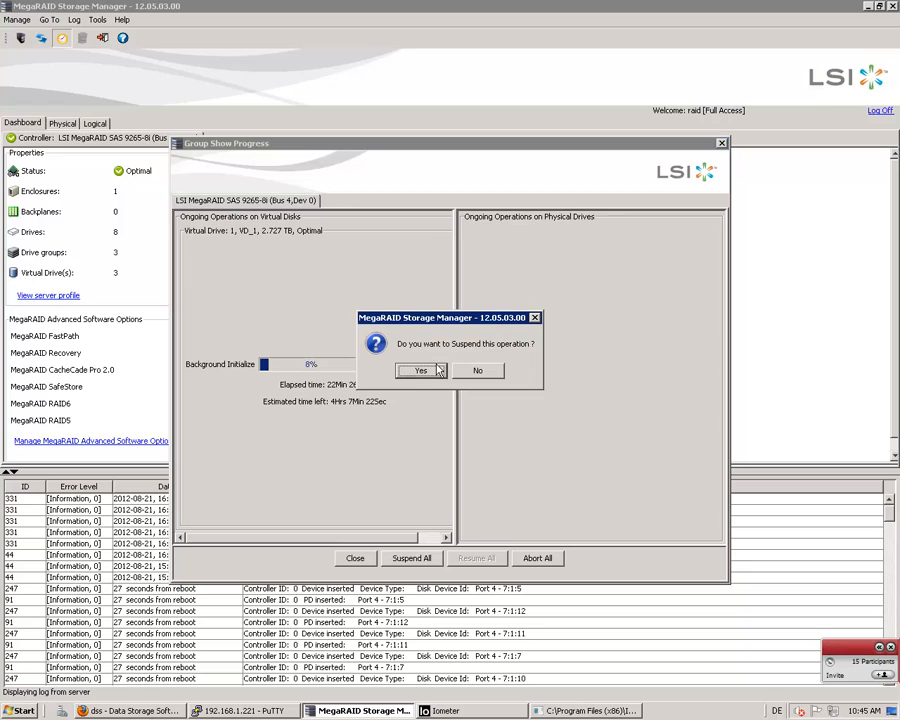
left_click(416, 376)
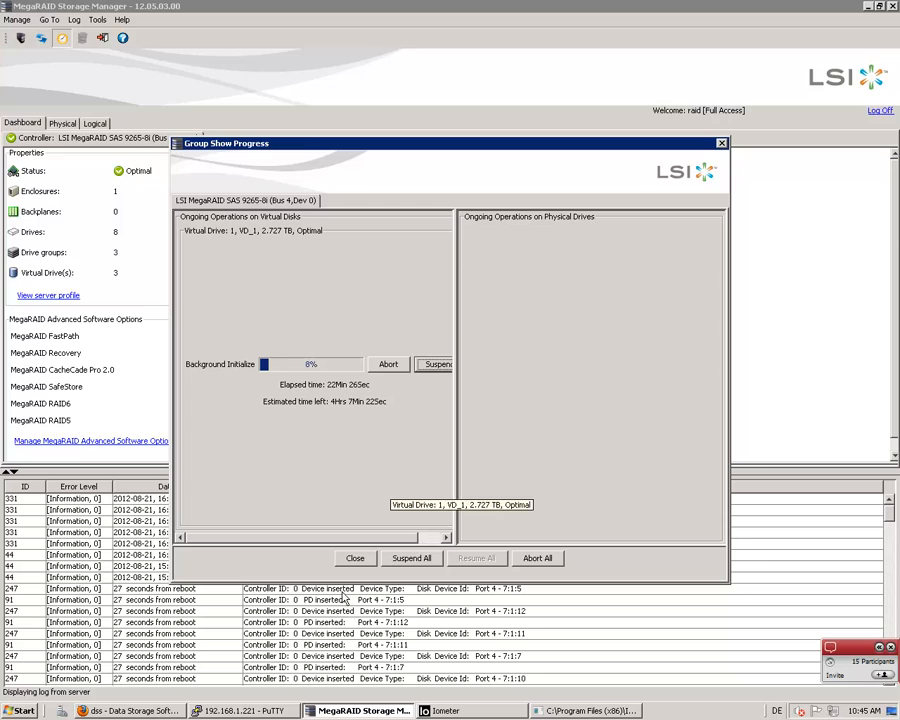
left_click(342, 558)
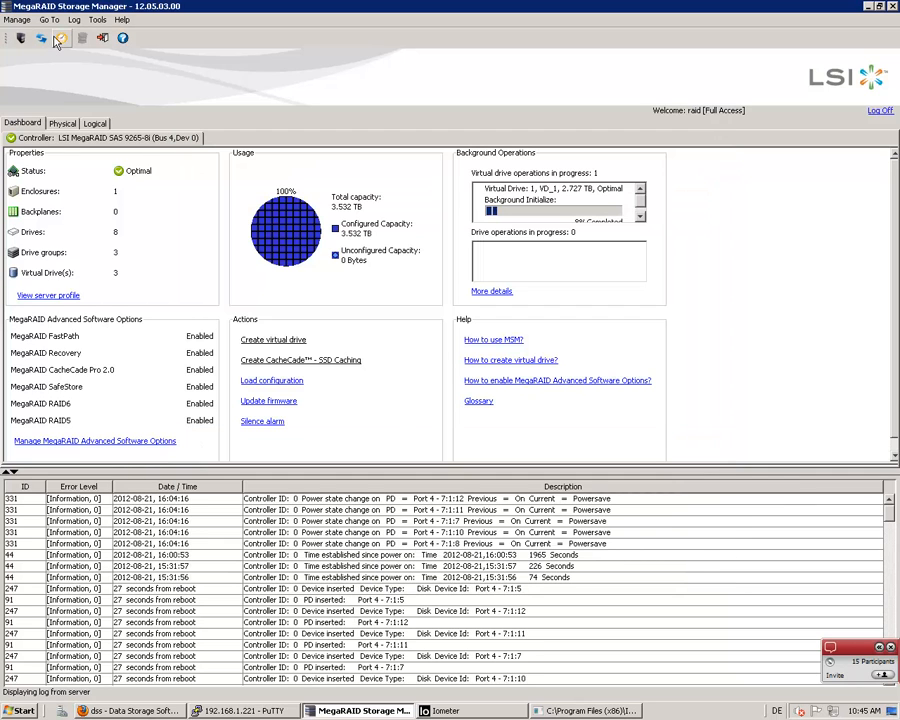
left_click(41, 38)
left_click(62, 39)
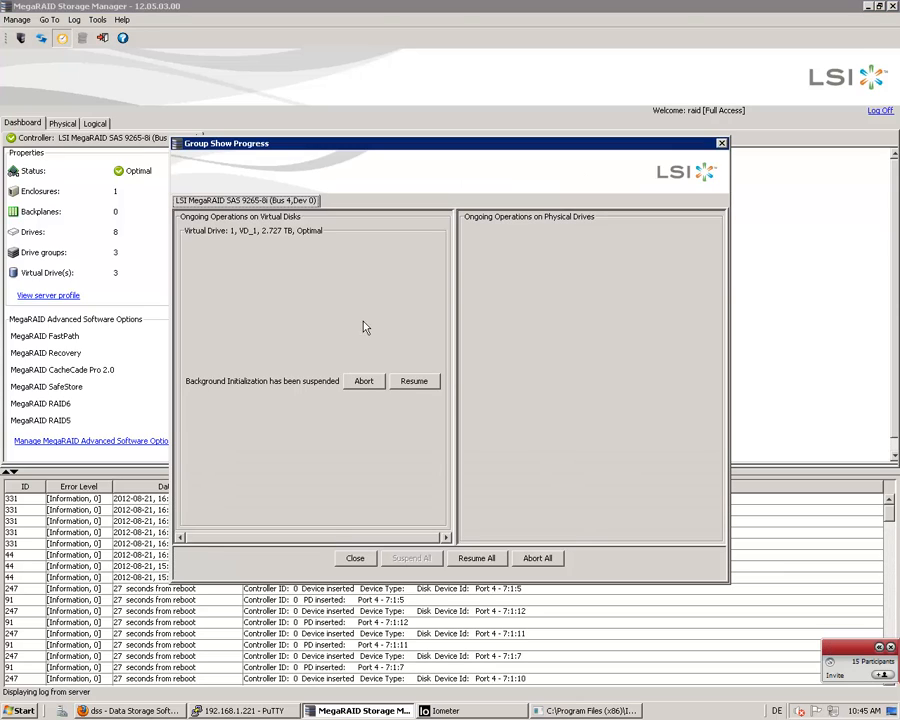
left_click(358, 558)
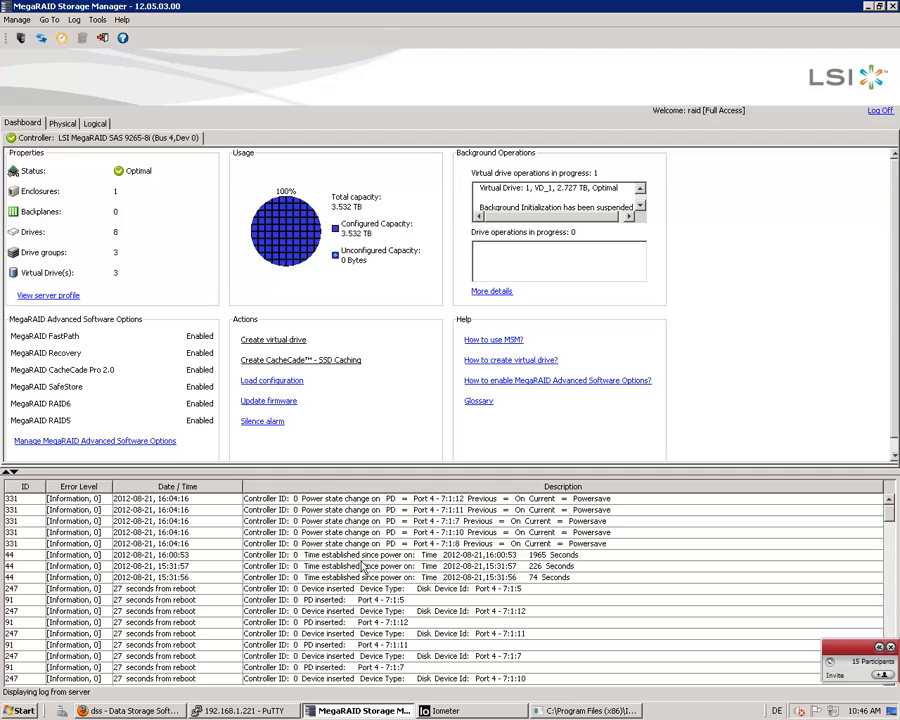
Switch back to Iometer, open the large meter for Total I/Os per Second, and set its range to 16000
left_click(450, 710)
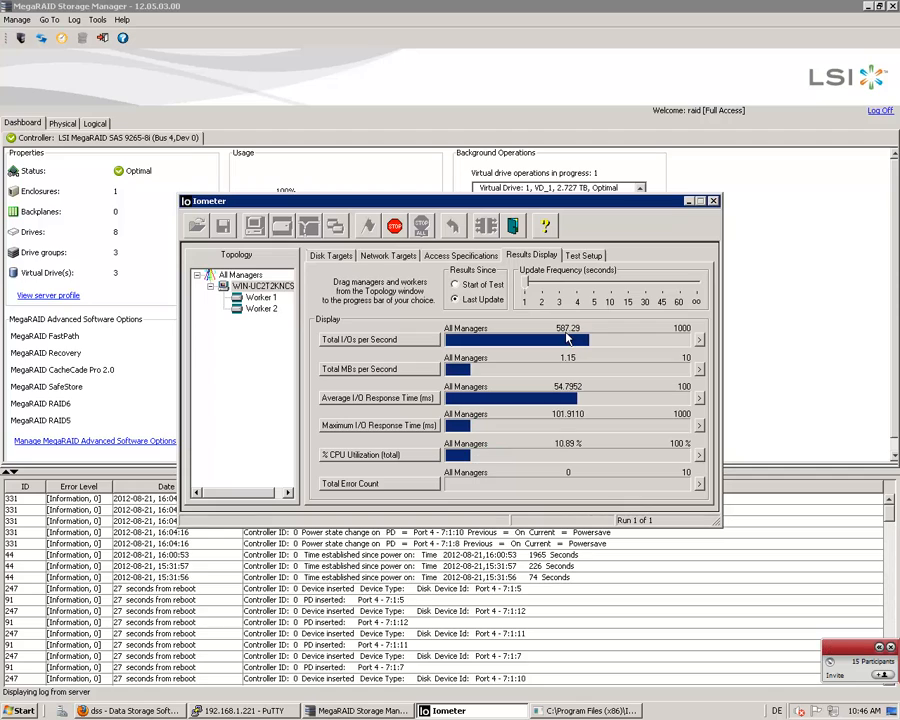
left_click(699, 340)
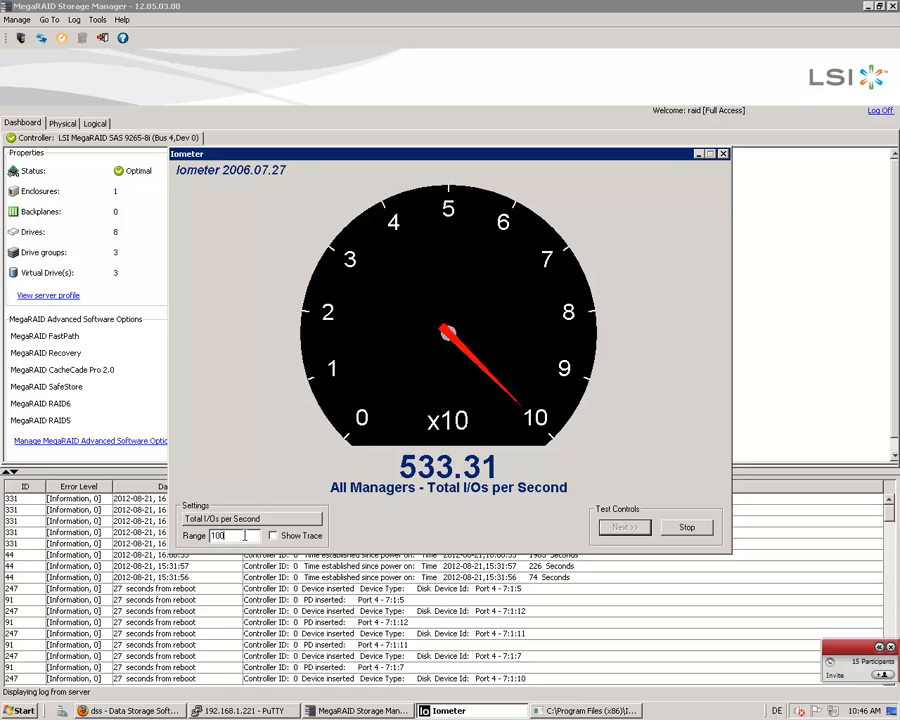
key("BackSpace")
key("BackSpace")
key("BackSpace")
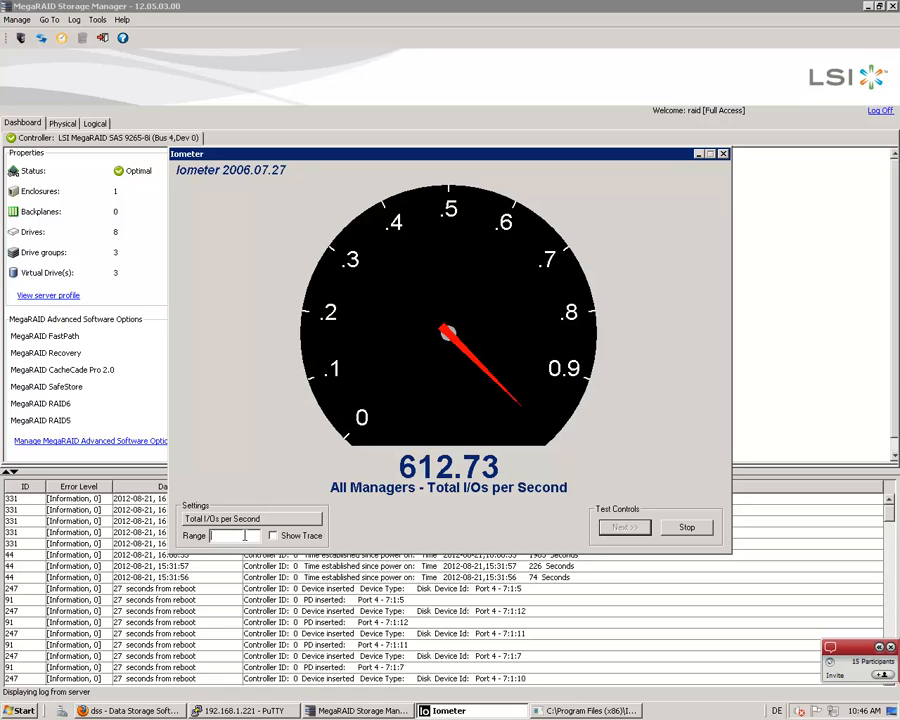
type("160")
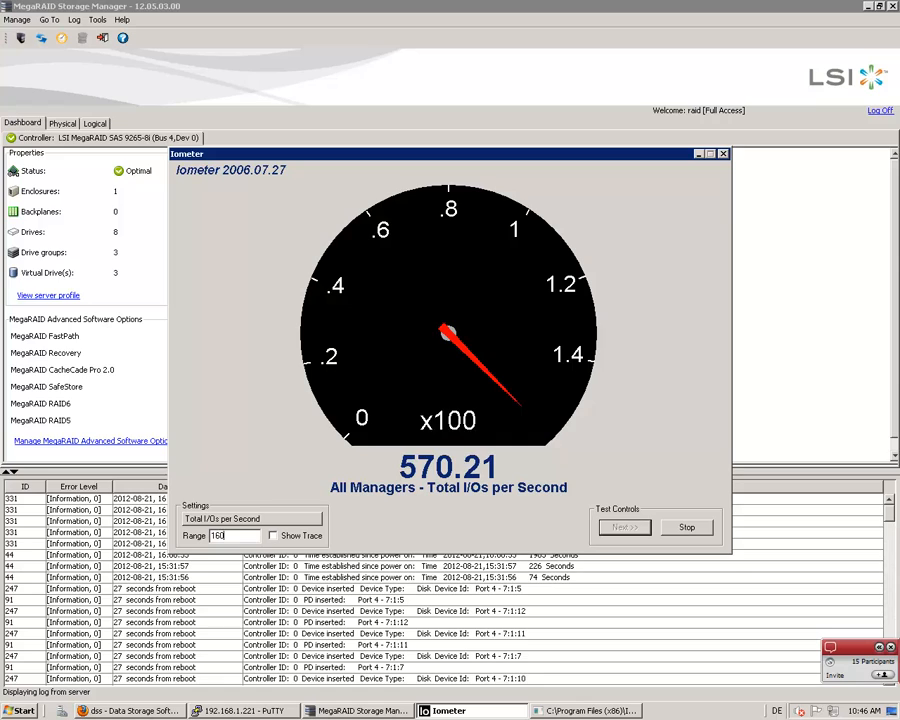
type("00")
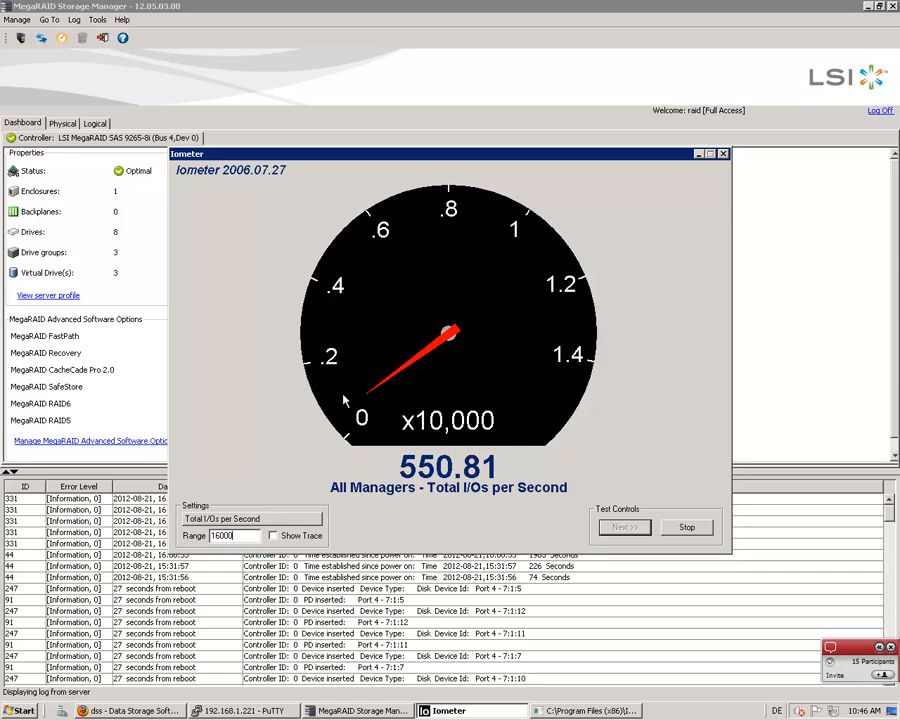
Show the trace on the Iometer meter, and enable SSD caching on virtual drive VD_1 in MegaRAID Storage Manager
left_click(272, 536)
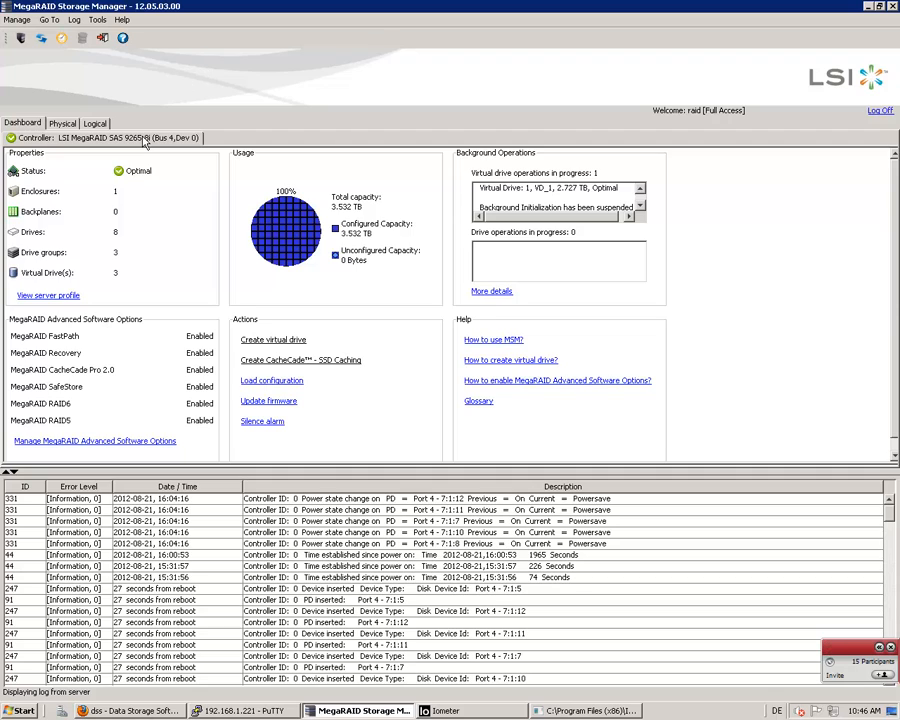
left_click(95, 123)
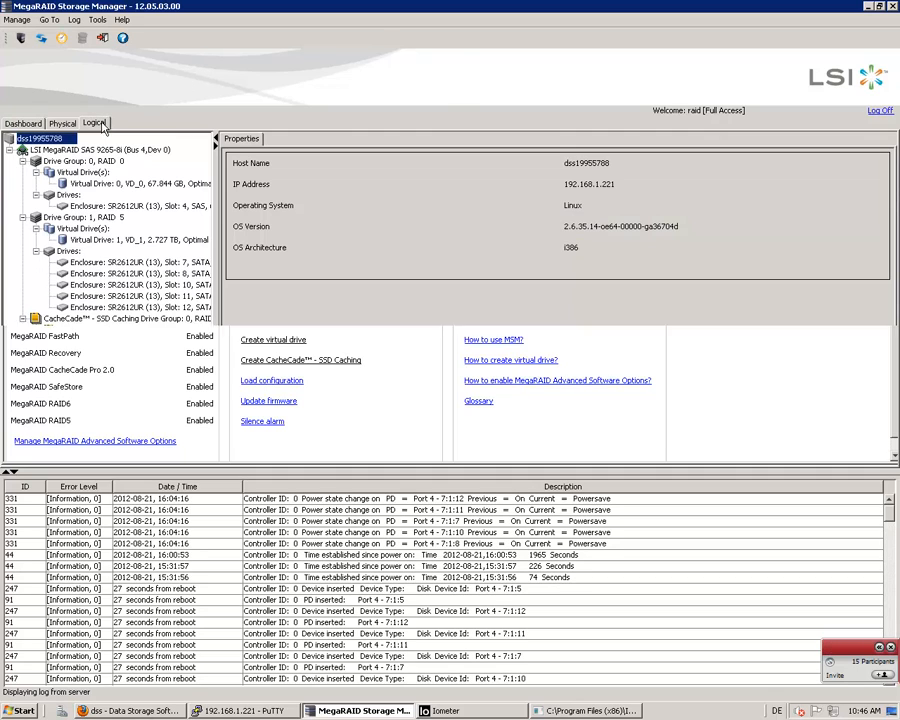
right_click(99, 241)
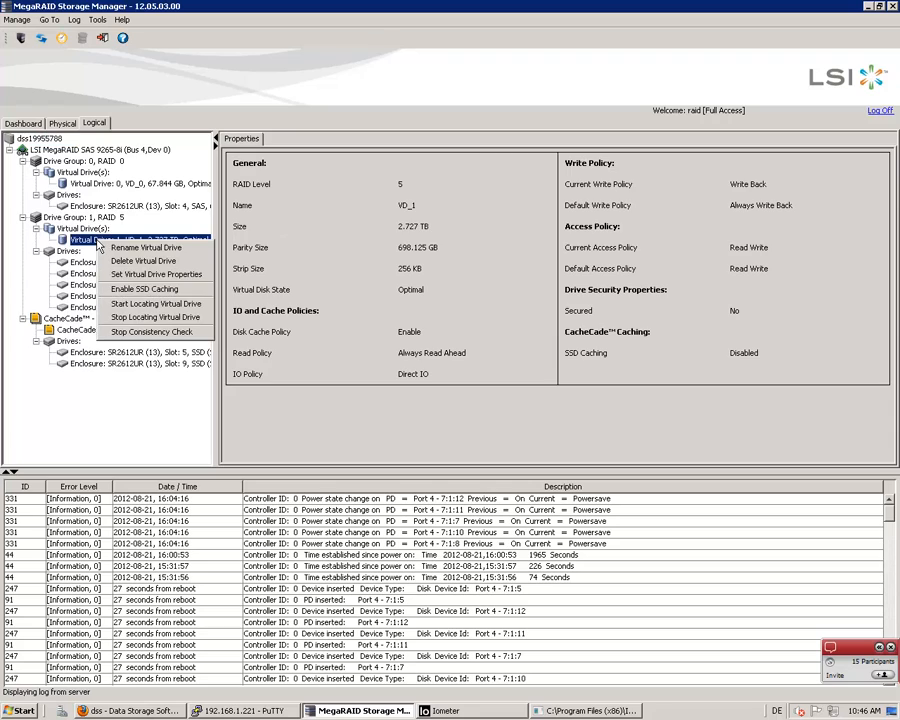
left_click(143, 290)
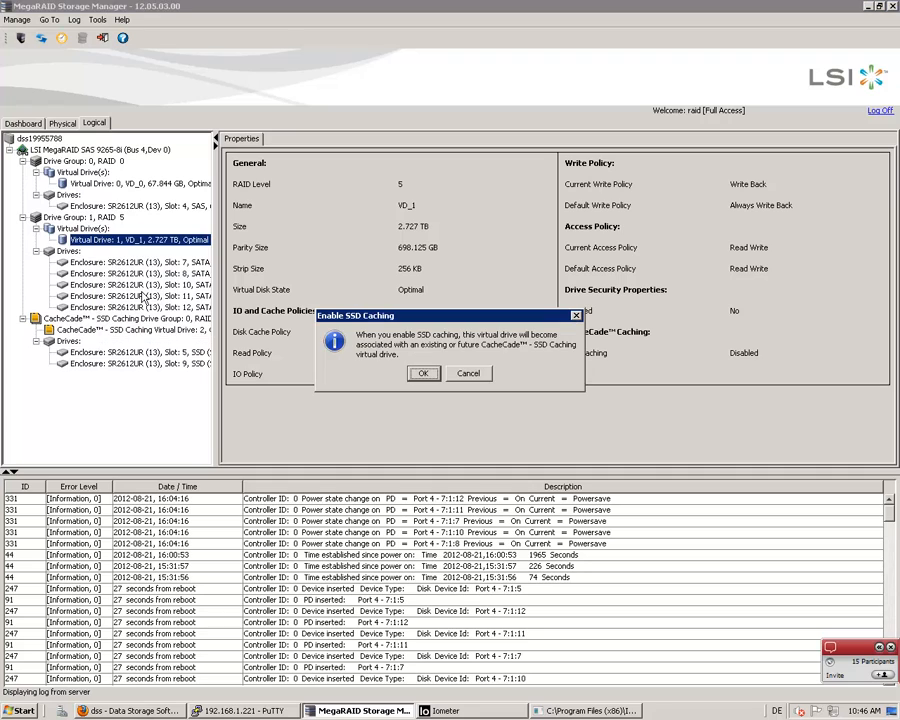
left_click(422, 373)
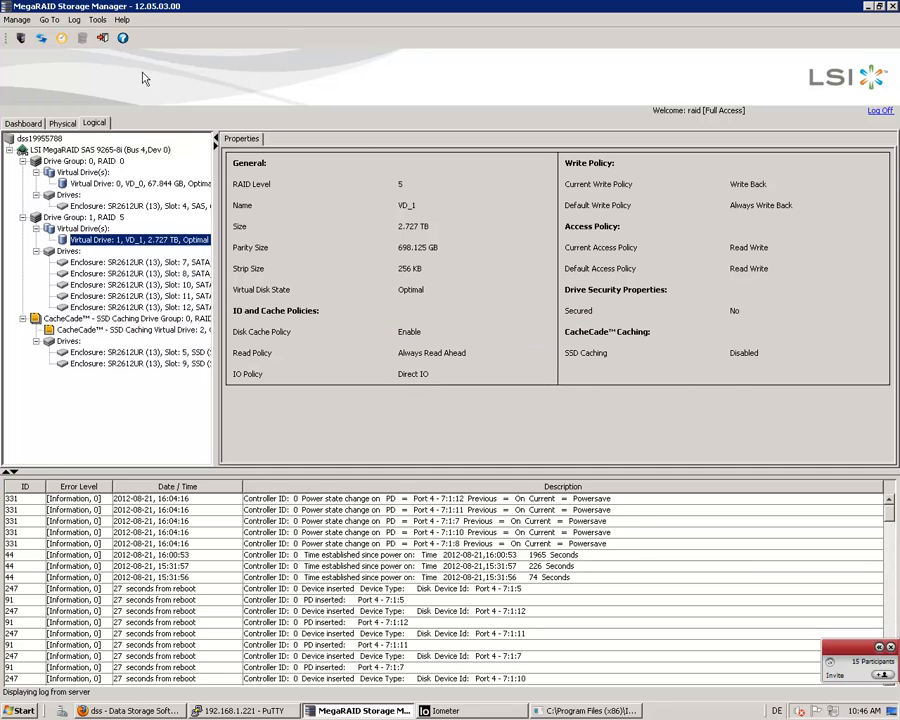
left_click(42, 40)
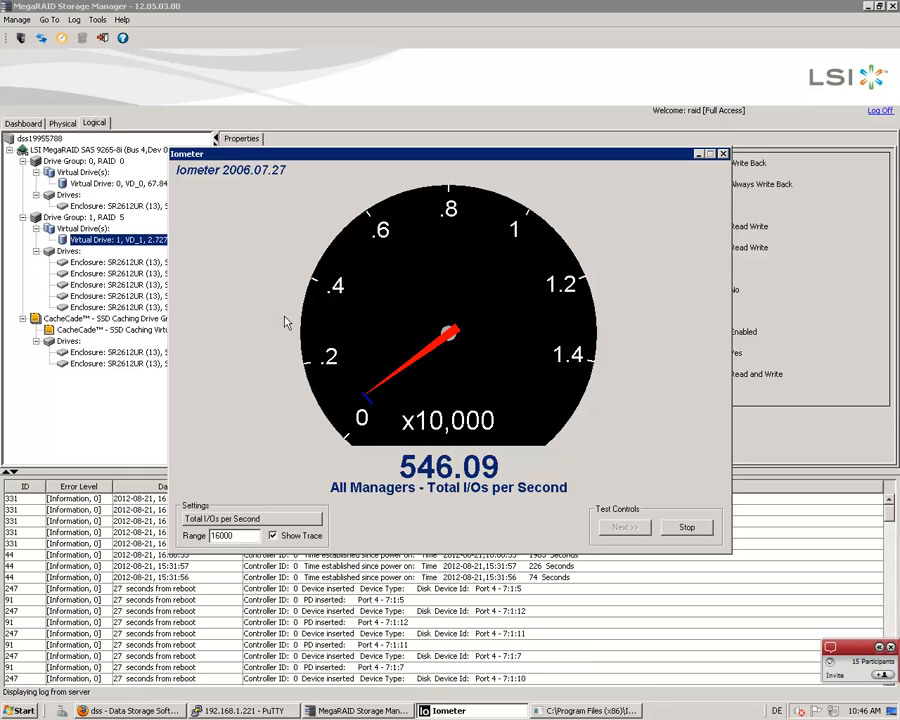
Check the Netviewer session panel, collapse it, and restart the trace on Iometer's Total I/Os per Second meter
left_click(879, 647)
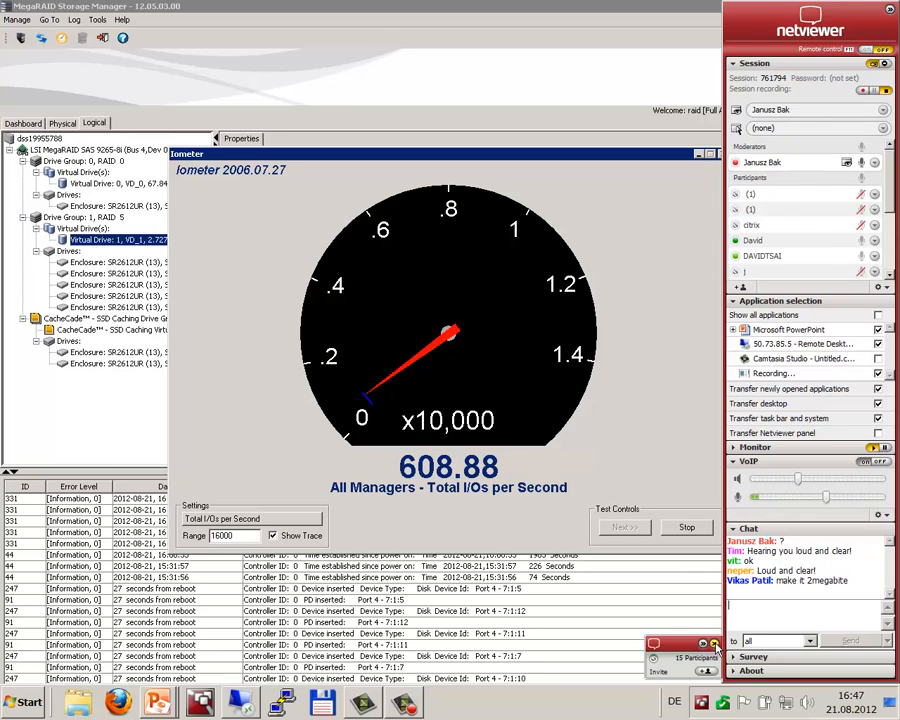
left_click(703, 644)
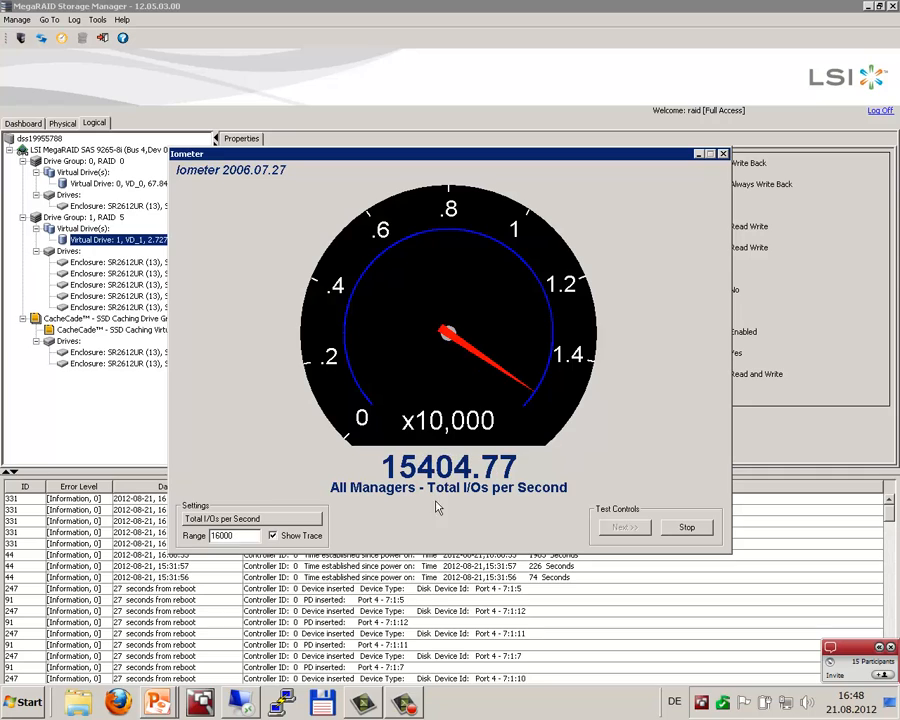
left_click(273, 536)
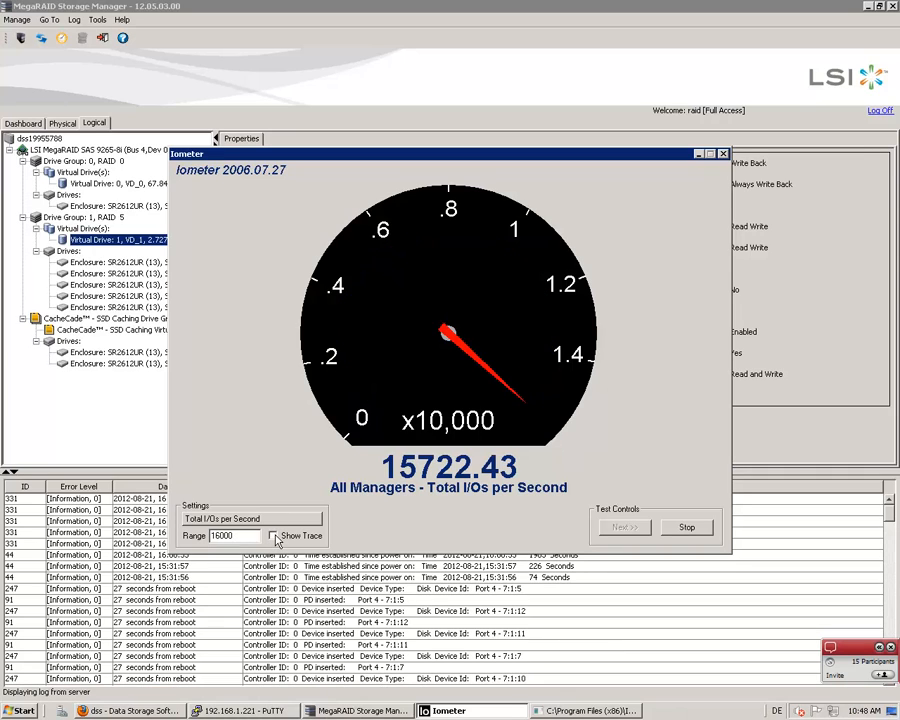
left_click(274, 537)
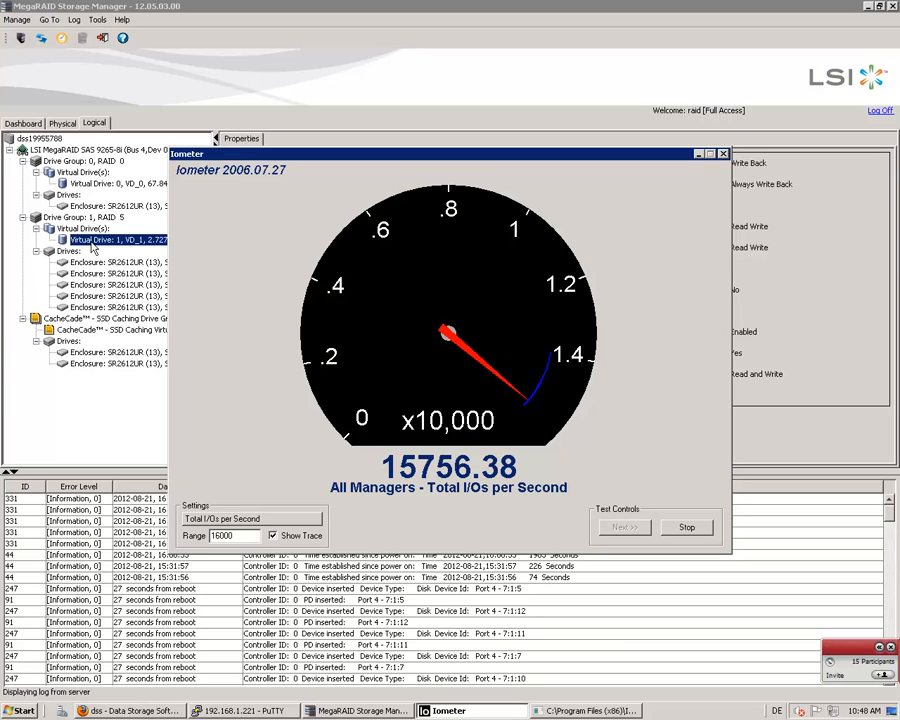
Disable SSD caching on VD_1 in MegaRAID Storage Manager with confirmation, and turn off the meter's trace back in Iometer
right_click(93, 246)
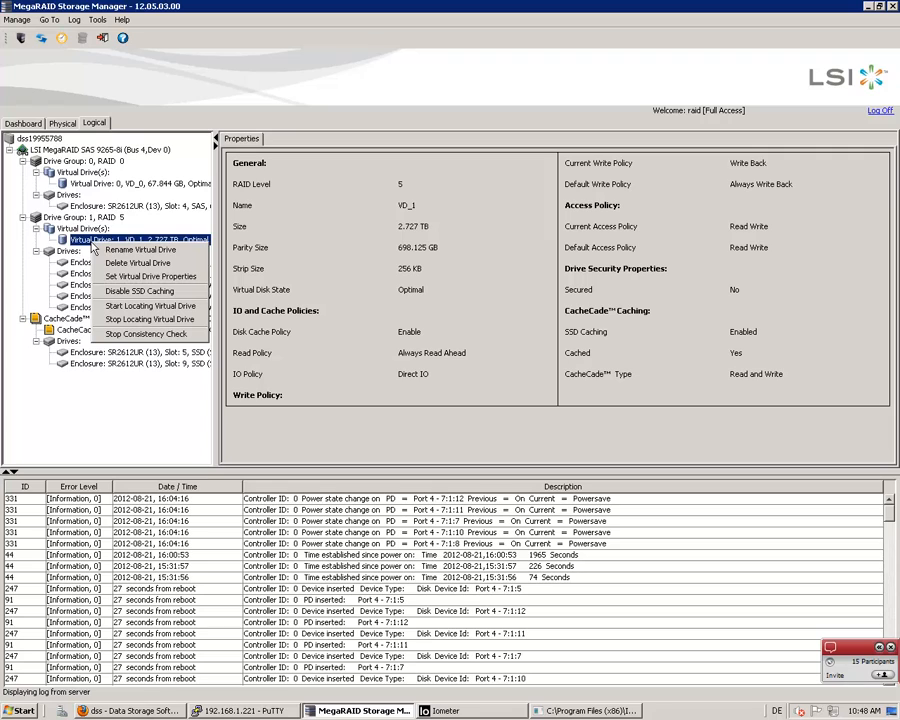
left_click(137, 291)
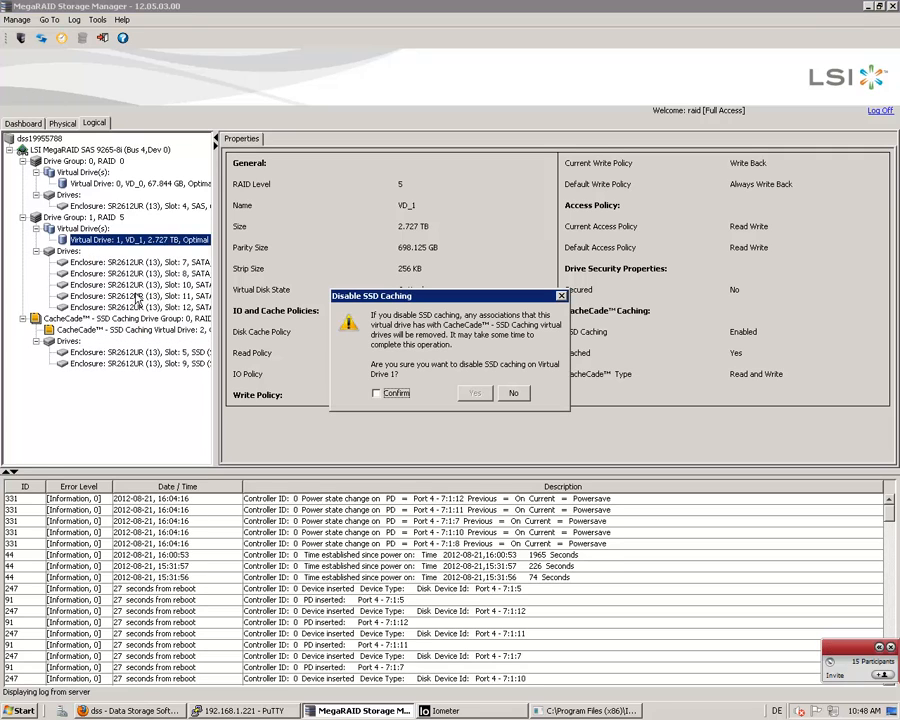
left_click(377, 393)
left_click(474, 393)
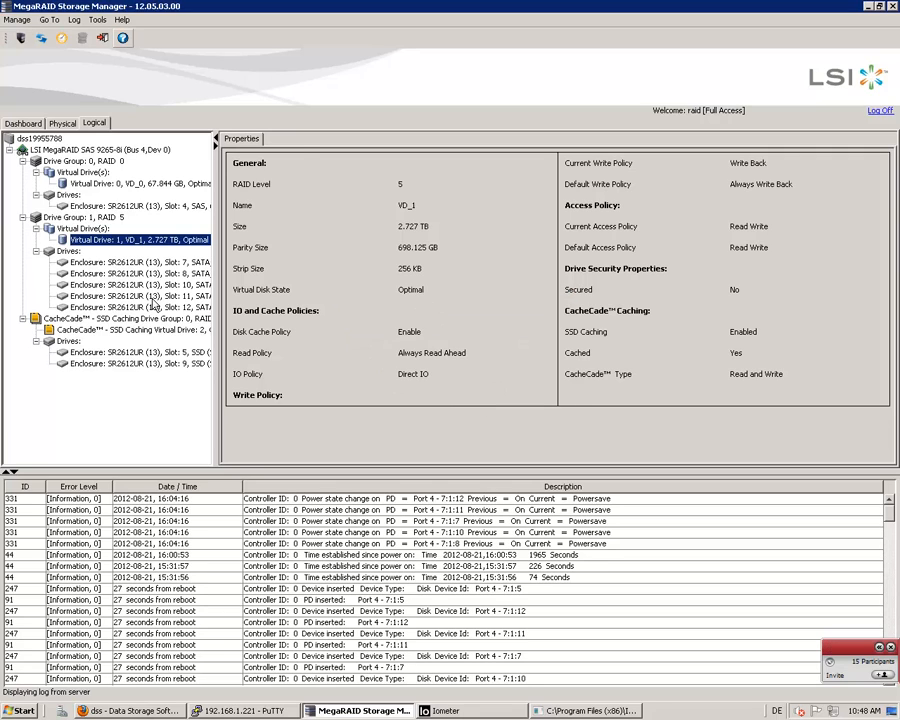
left_click(440, 710)
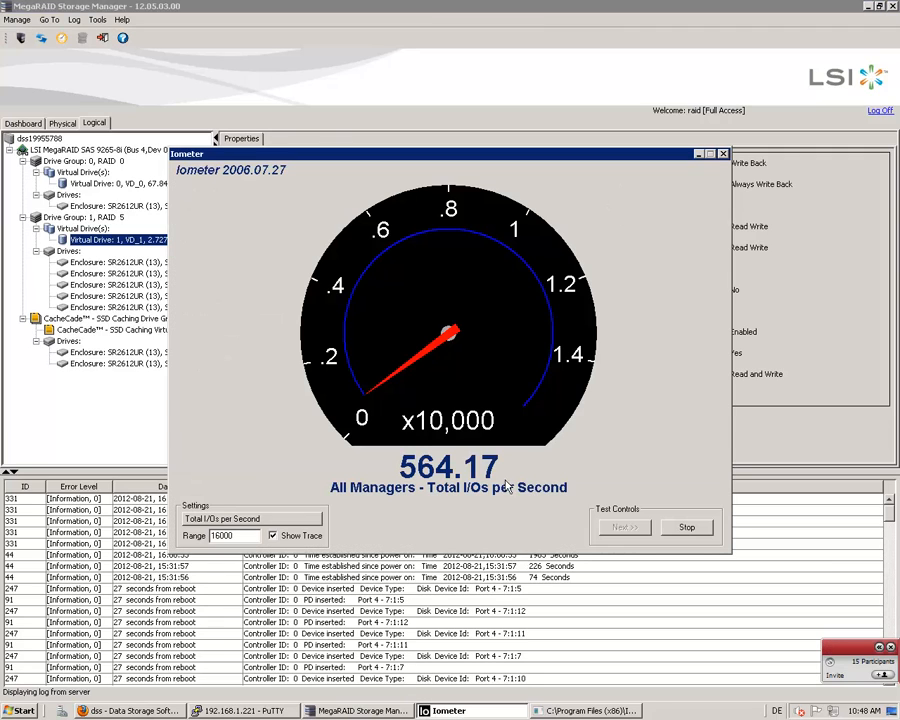
left_click(274, 537)
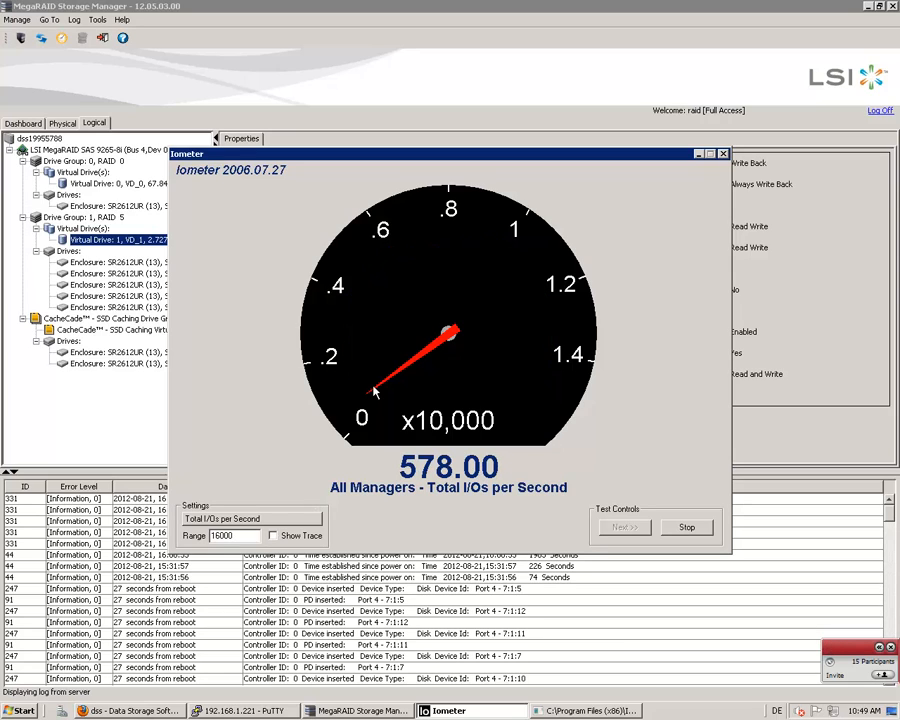
Switch to MegaRAID Storage Manager and enable SSD caching again on virtual drive VD_1
left_click(352, 60)
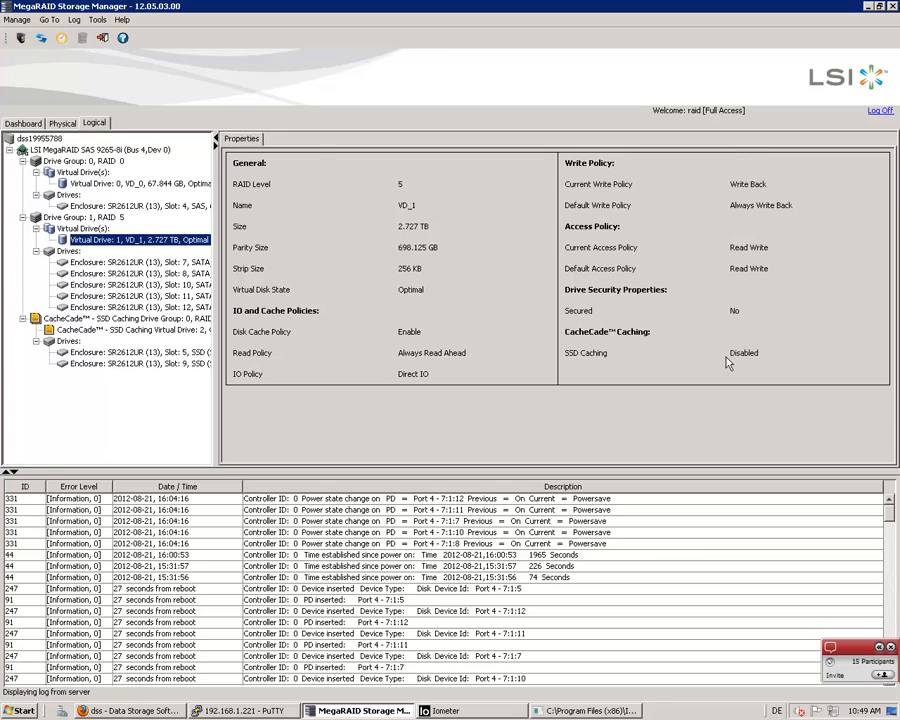
right_click(129, 250)
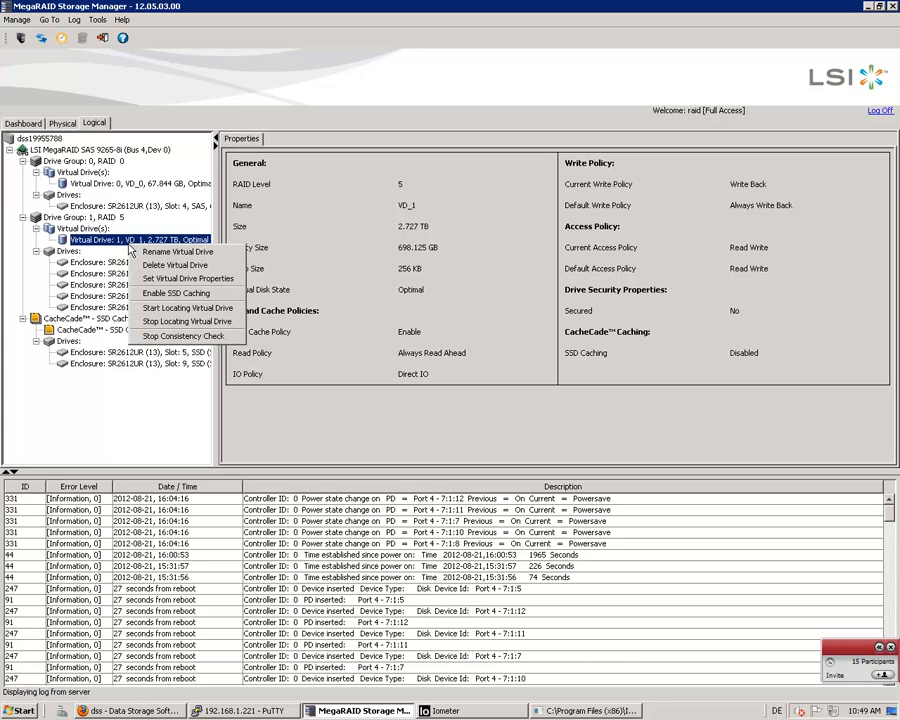
left_click(168, 294)
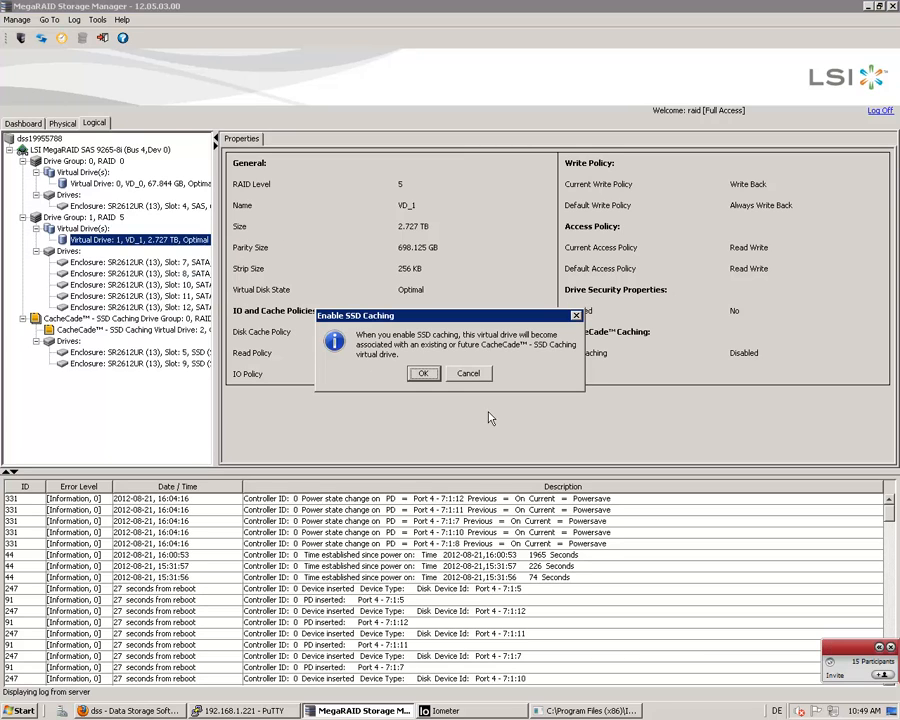
left_click(418, 373)
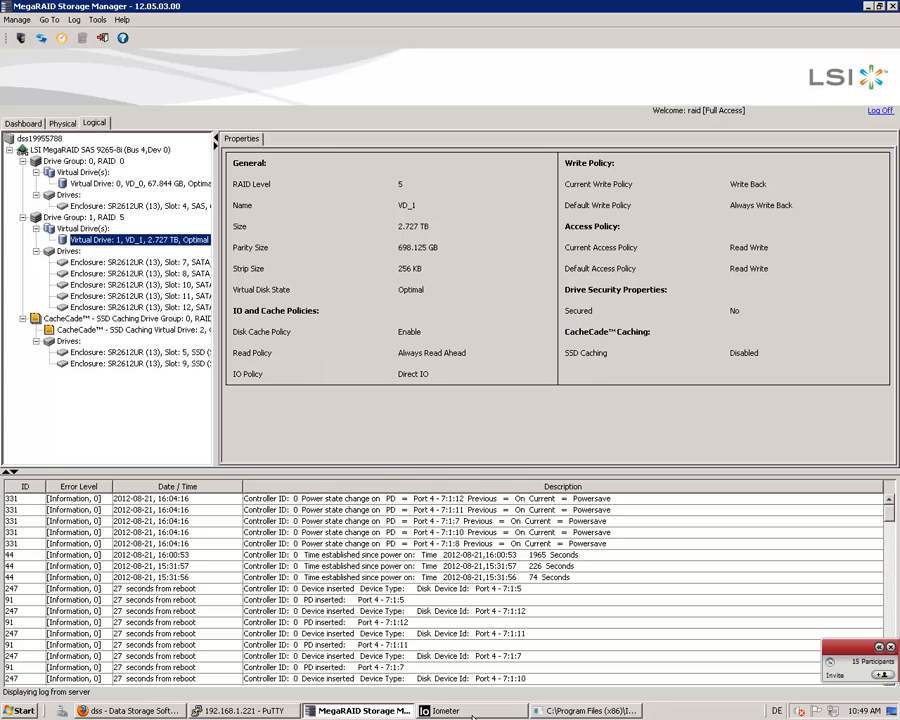
Return to Iometer, show the meter's trace, and close and reopen the large Total I/Os per Second meter
key("alt+Tab")
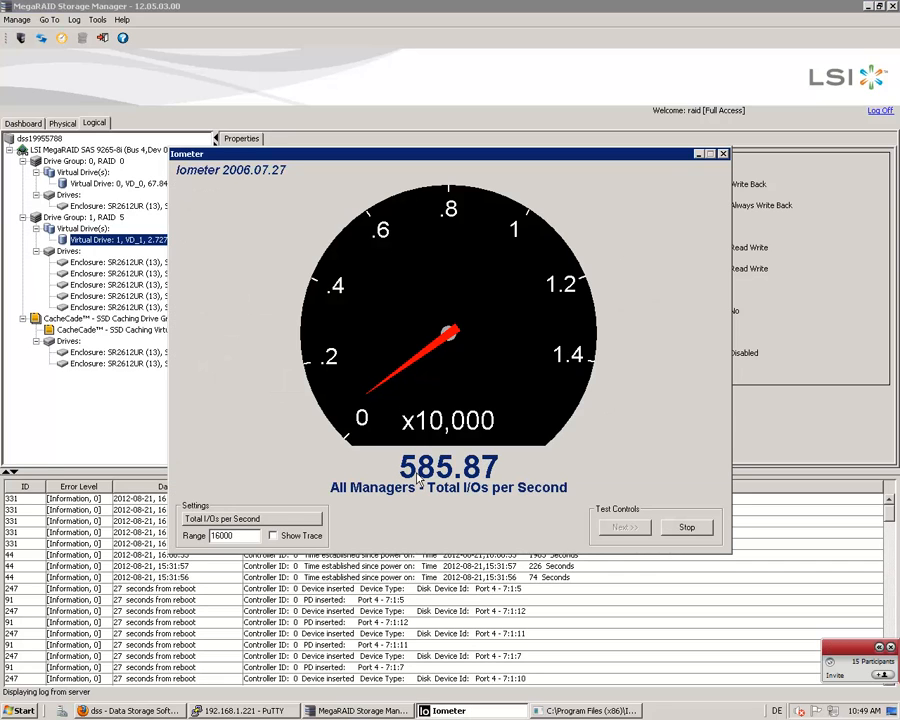
left_click(273, 535)
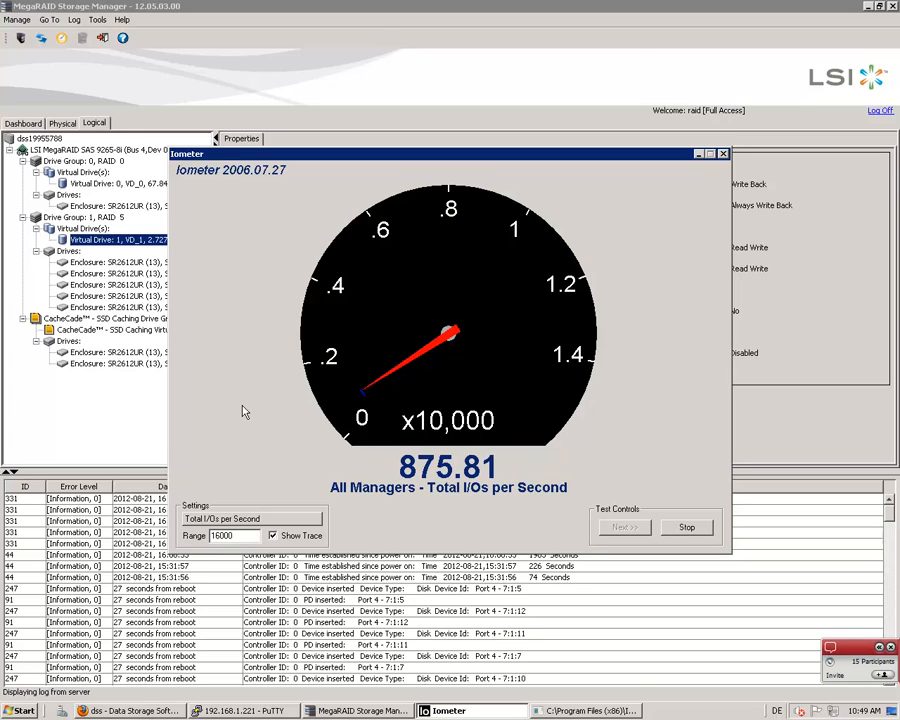
left_click(725, 155)
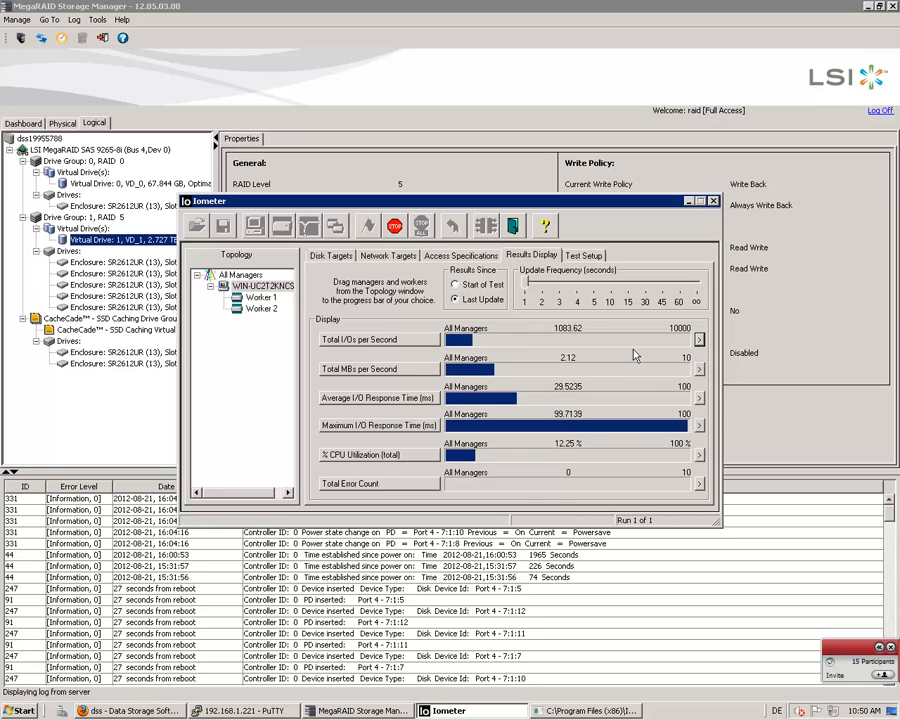
left_click(702, 342)
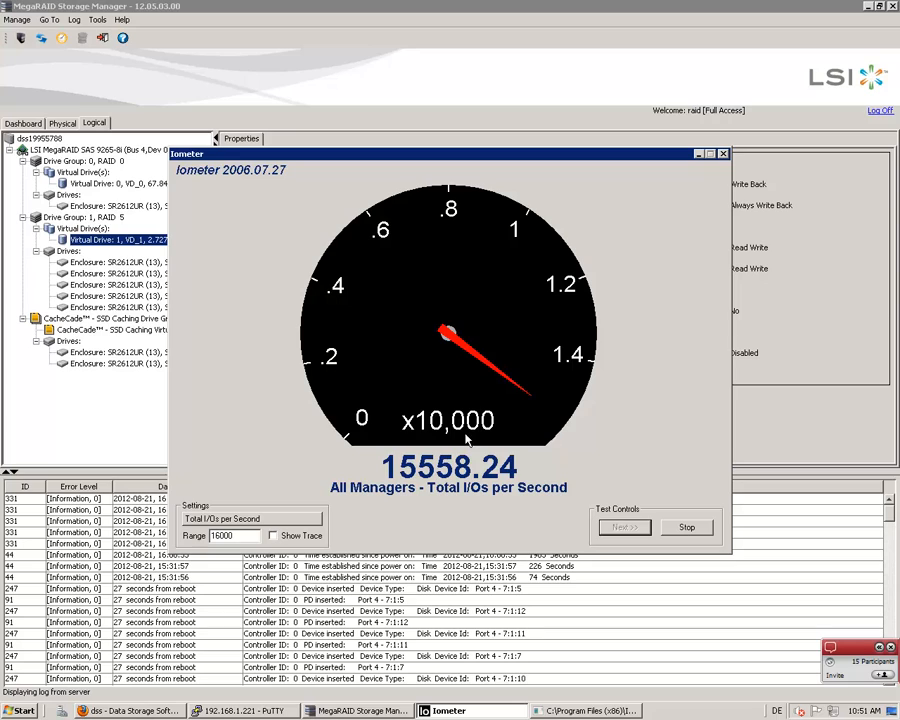
Close the large meter, display results since the start of test, and stop and restart the 2 KB random read test
left_click(723, 154)
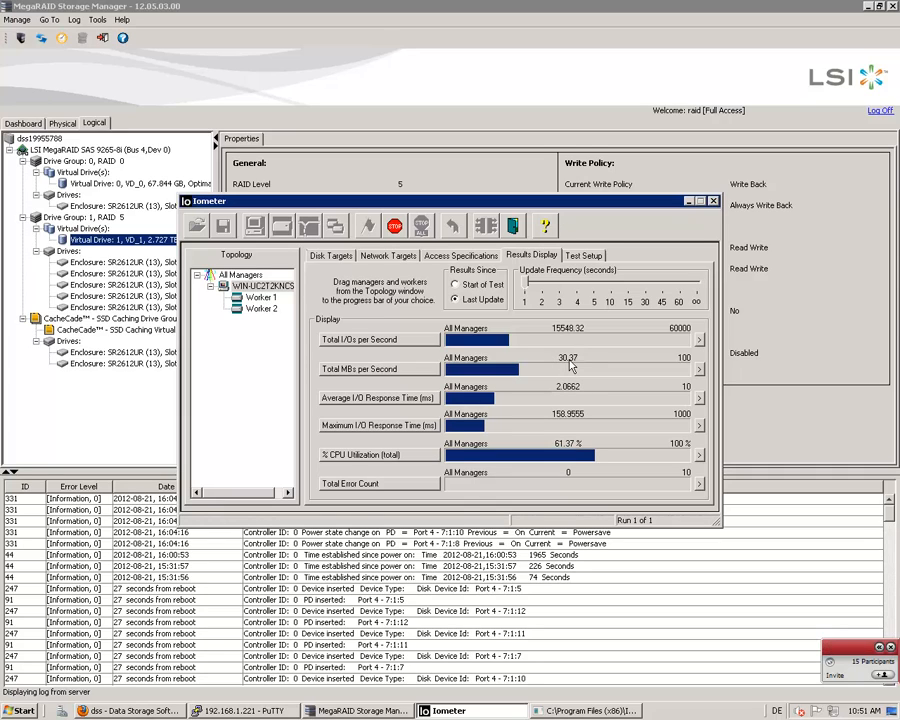
left_click(456, 285)
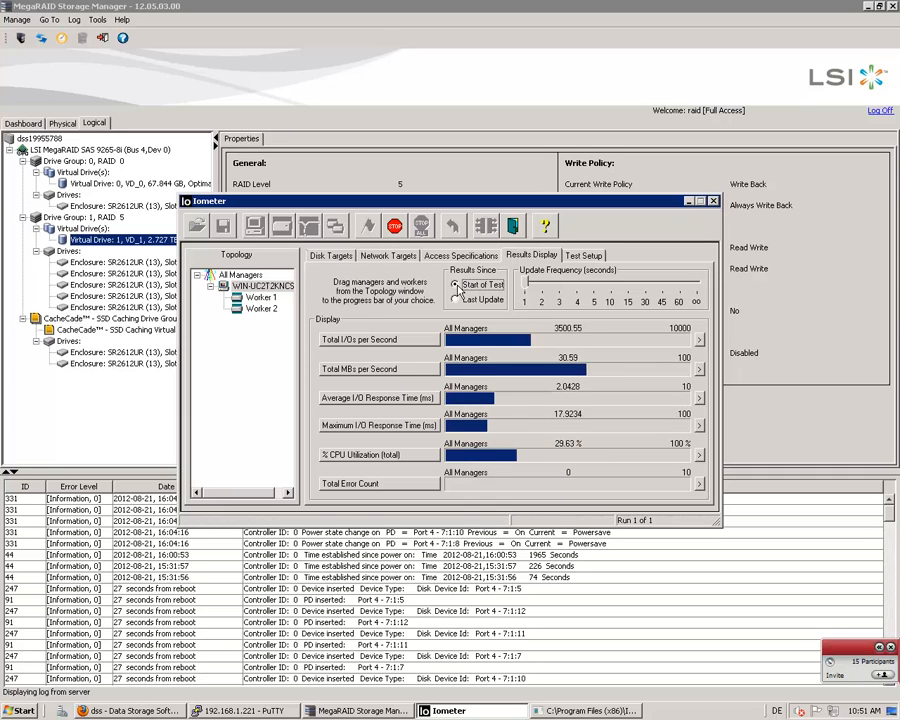
left_click(395, 226)
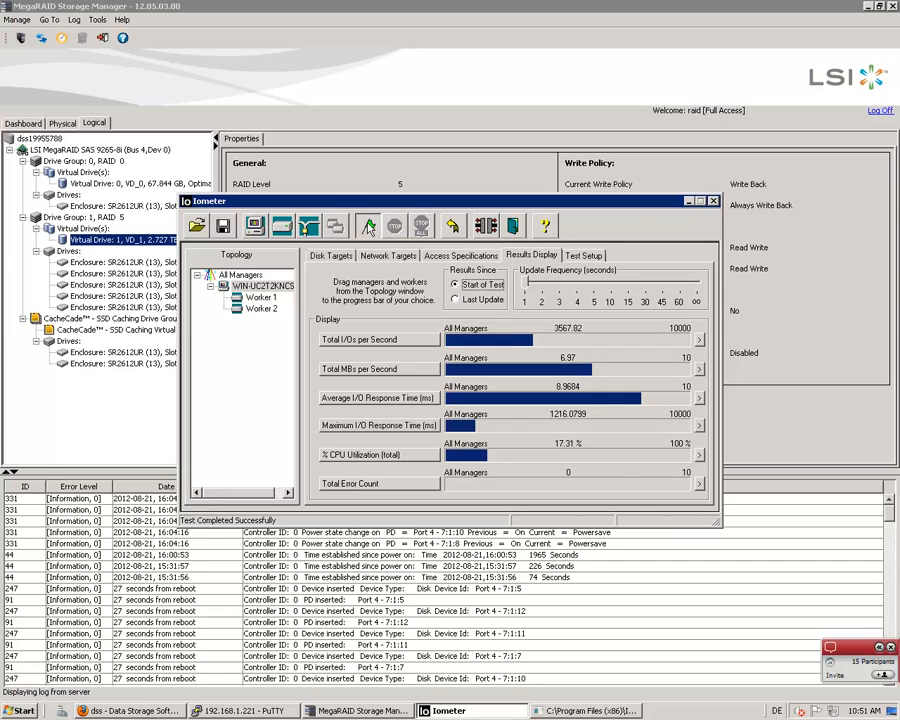
left_click(369, 227)
left_click(668, 466)
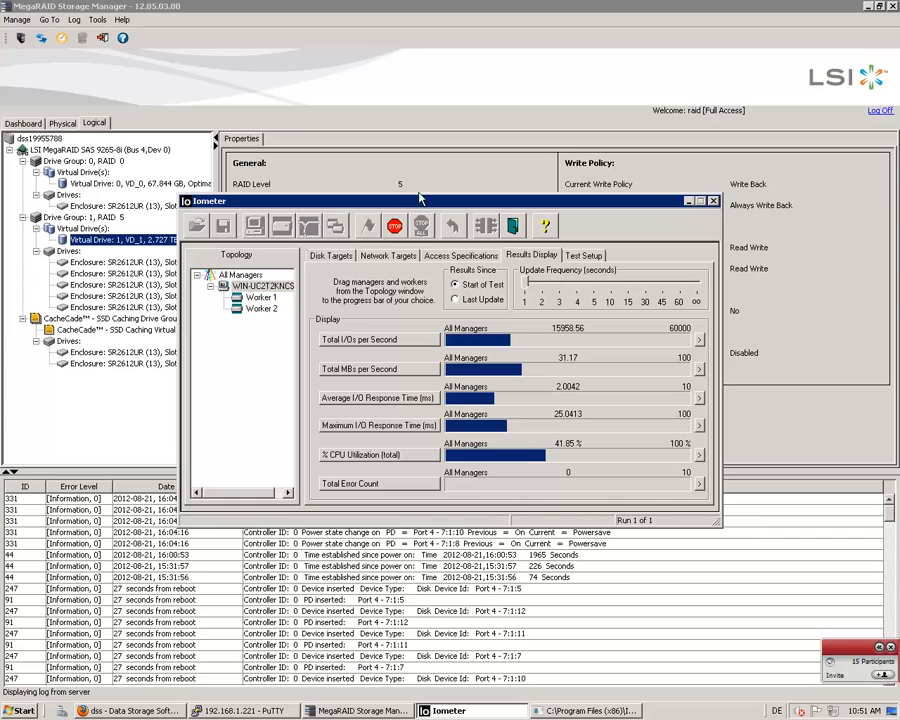
Read the participants' chat question in the Netviewer panel, collapse the panel, and stop the running Iometer test
left_click(879, 647)
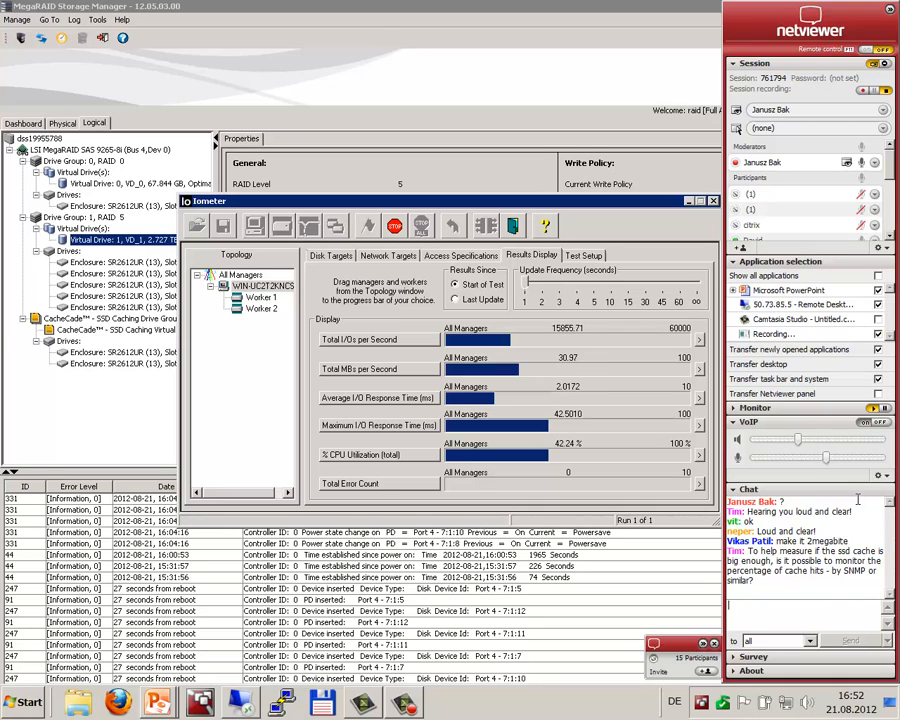
left_click(816, 606)
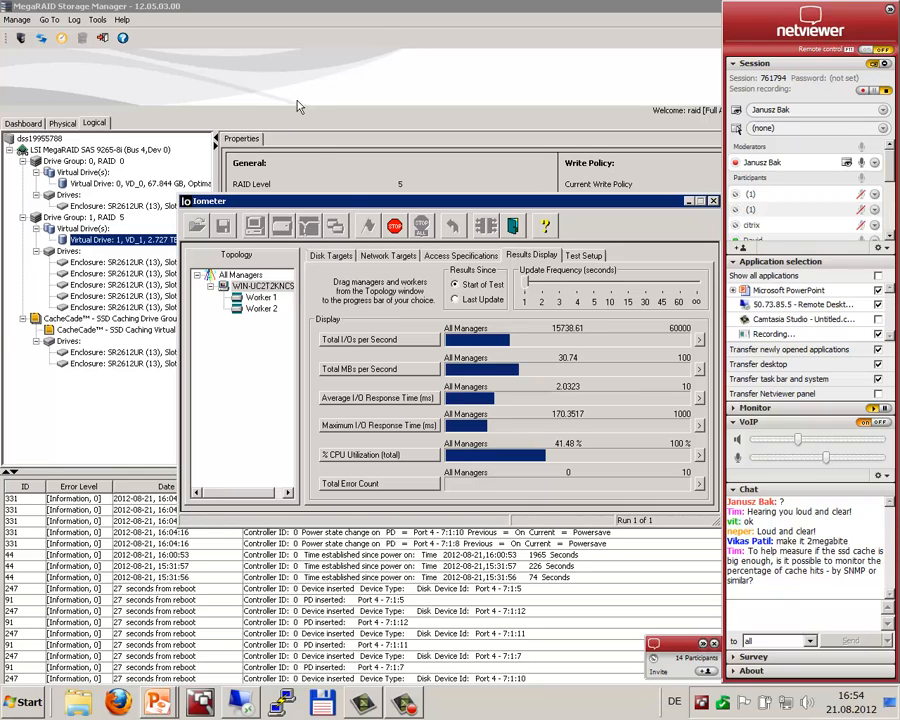
left_click(703, 645)
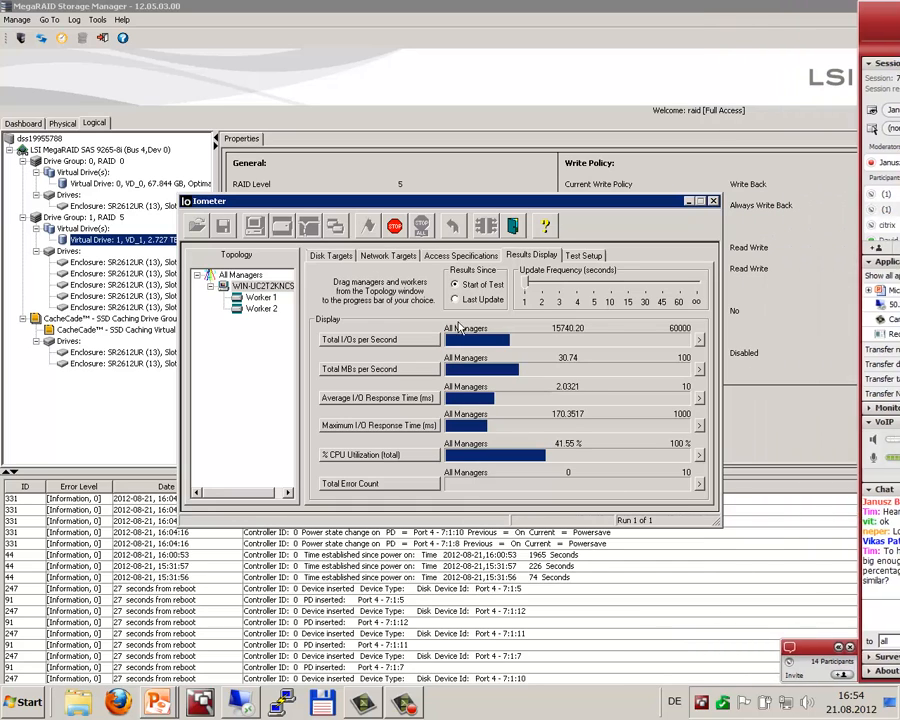
left_click(396, 229)
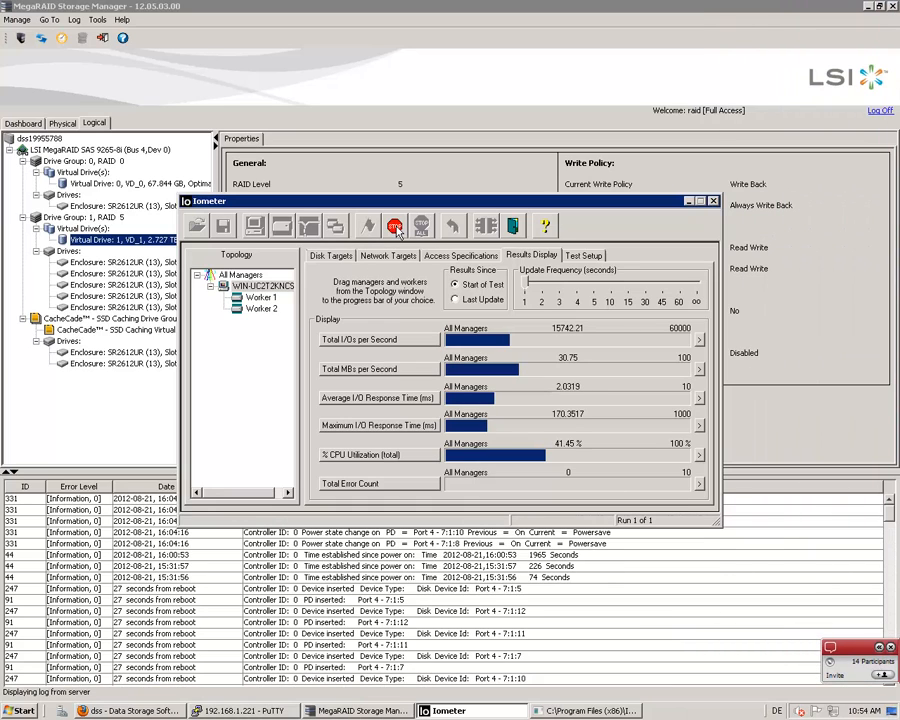
left_click(461, 257)
Switch to MegaRAID Storage Manager, refresh the view, and disable SSD caching on virtual drive VD_1 with confirmation
left_click(88, 246)
right_click(88, 246)
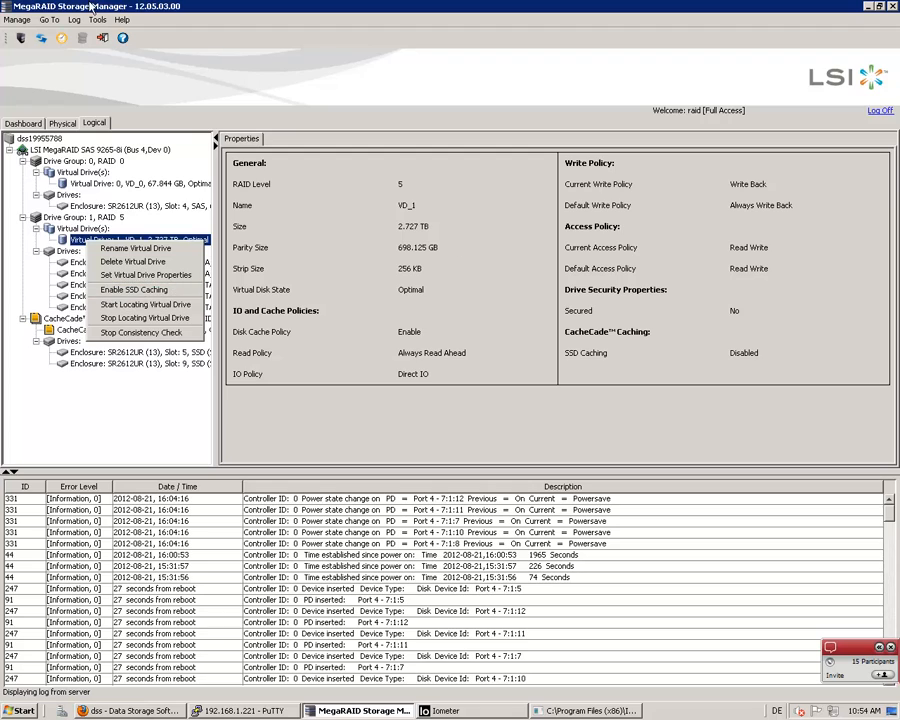
left_click(44, 47)
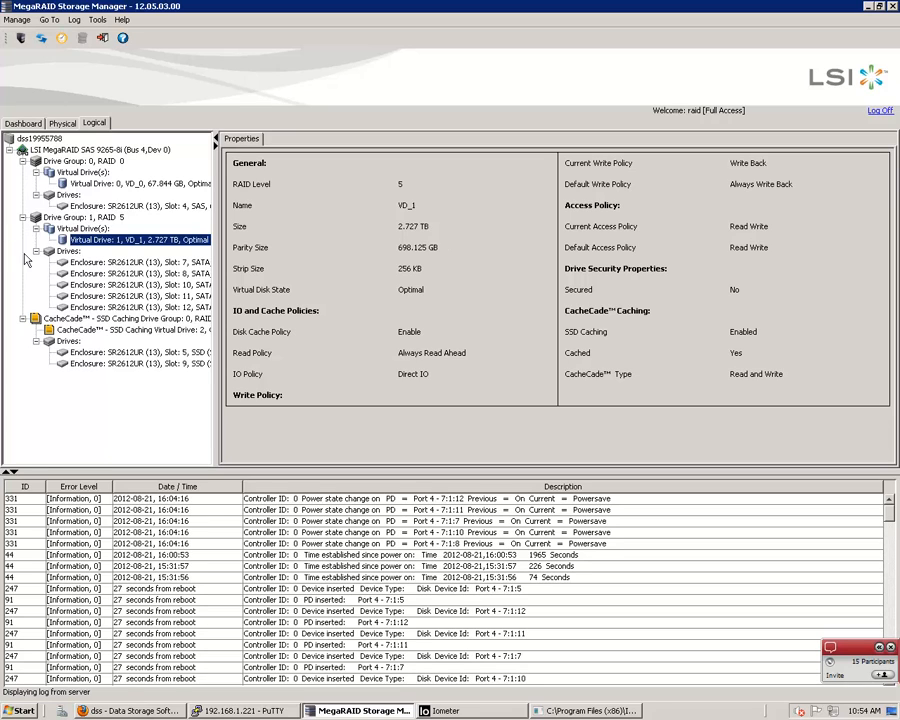
right_click(102, 242)
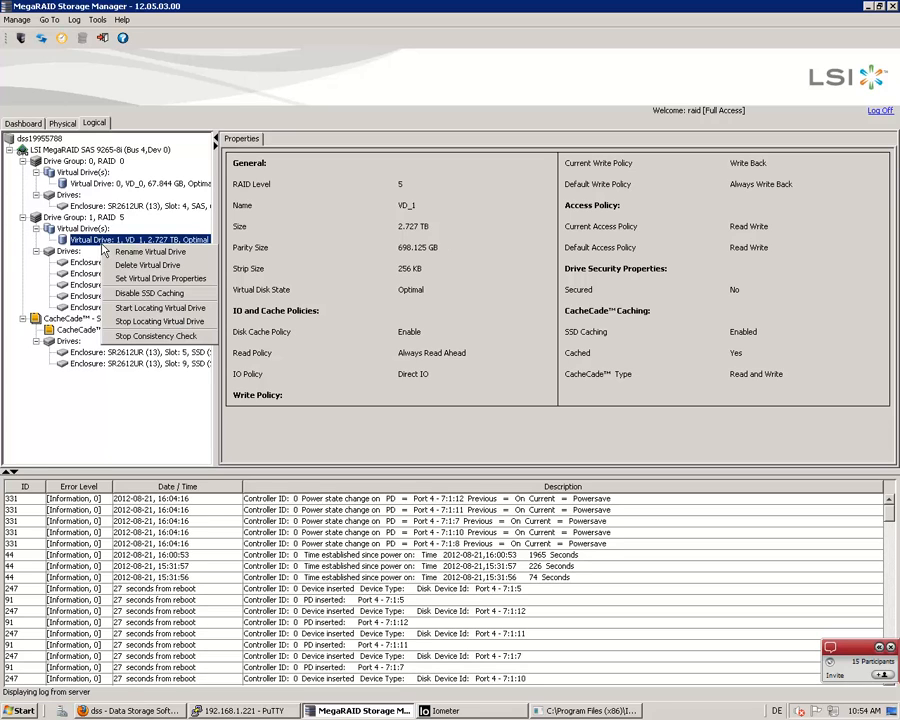
left_click(150, 286)
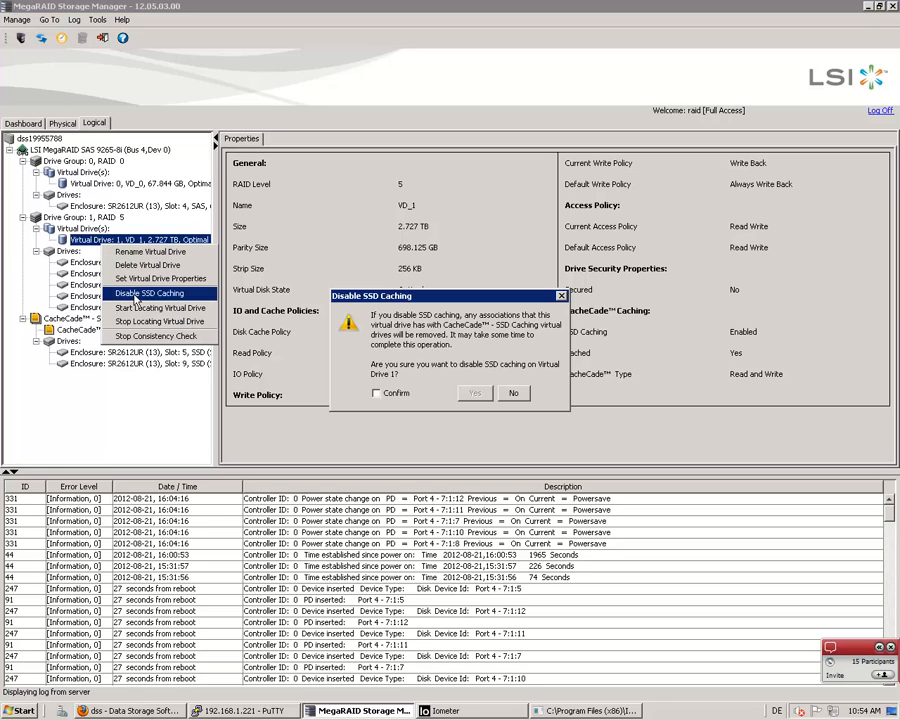
left_click(377, 393)
left_click(466, 395)
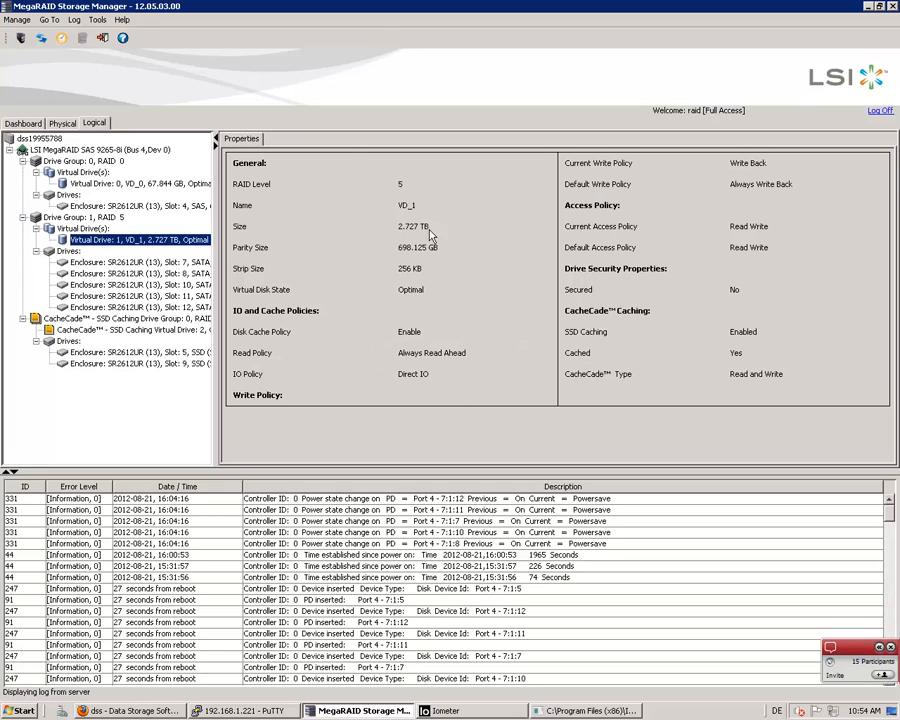
left_click(40, 40)
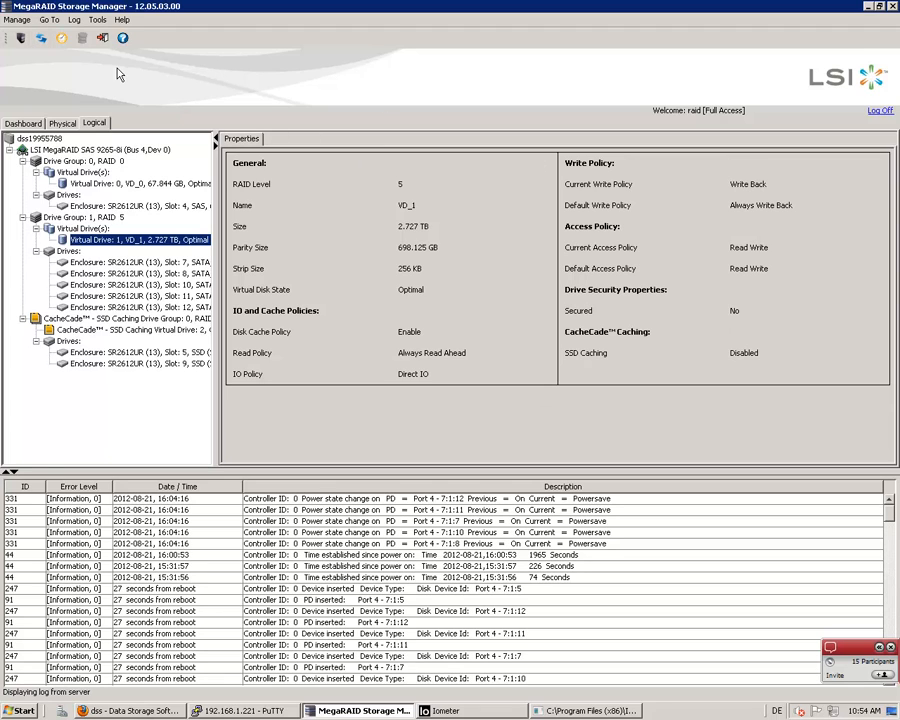
In Iometer, replace the assigned Untitled 1 specification with a new 2 KB, 67% read, 100% random access specification
left_click(440, 710)
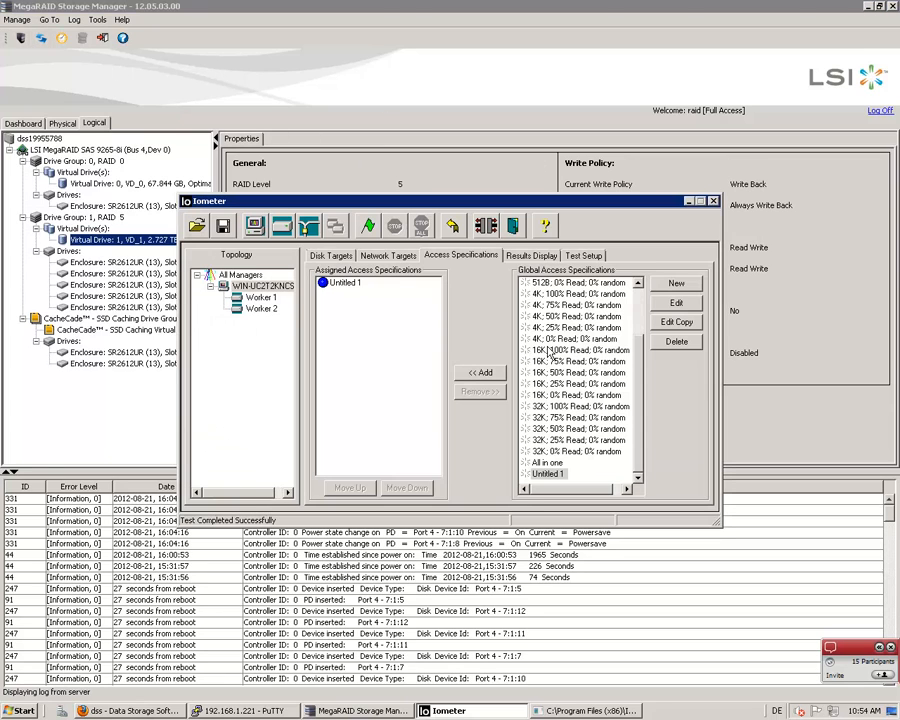
left_click(345, 283)
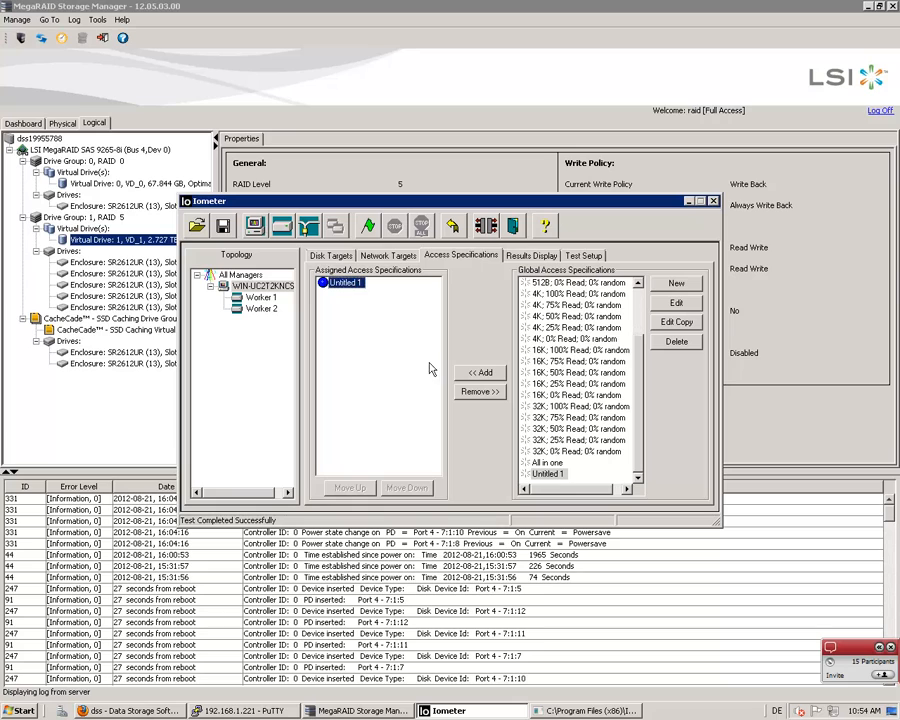
left_click(672, 302)
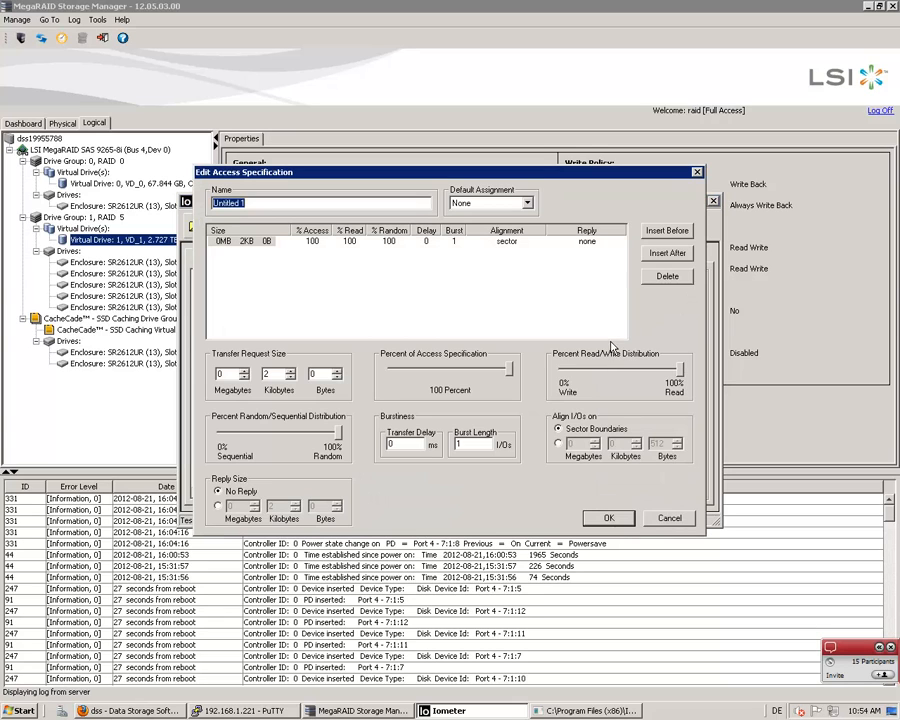
left_click(665, 518)
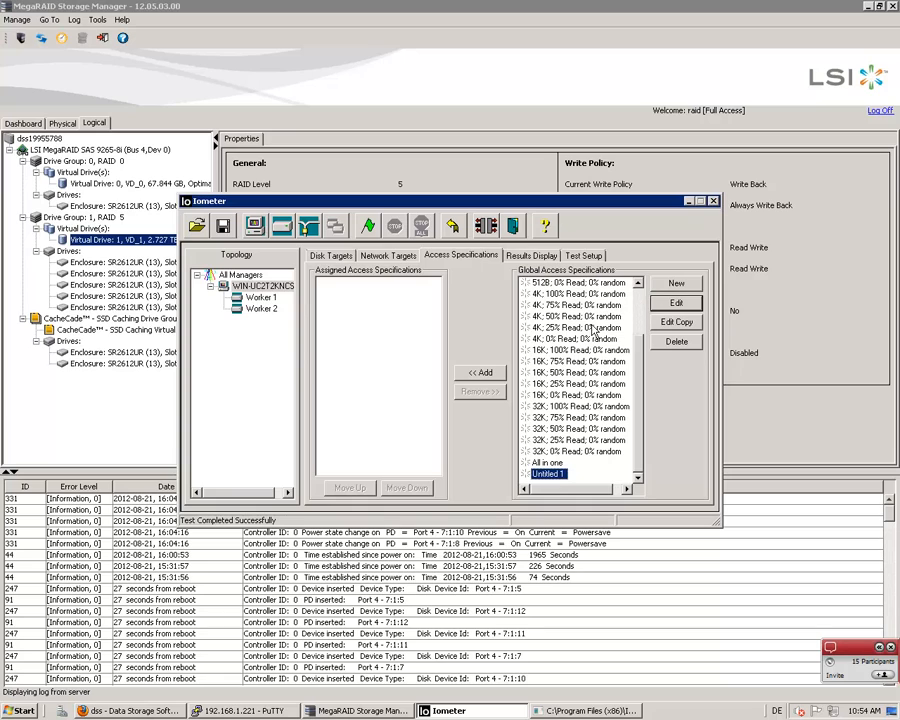
left_click(676, 283)
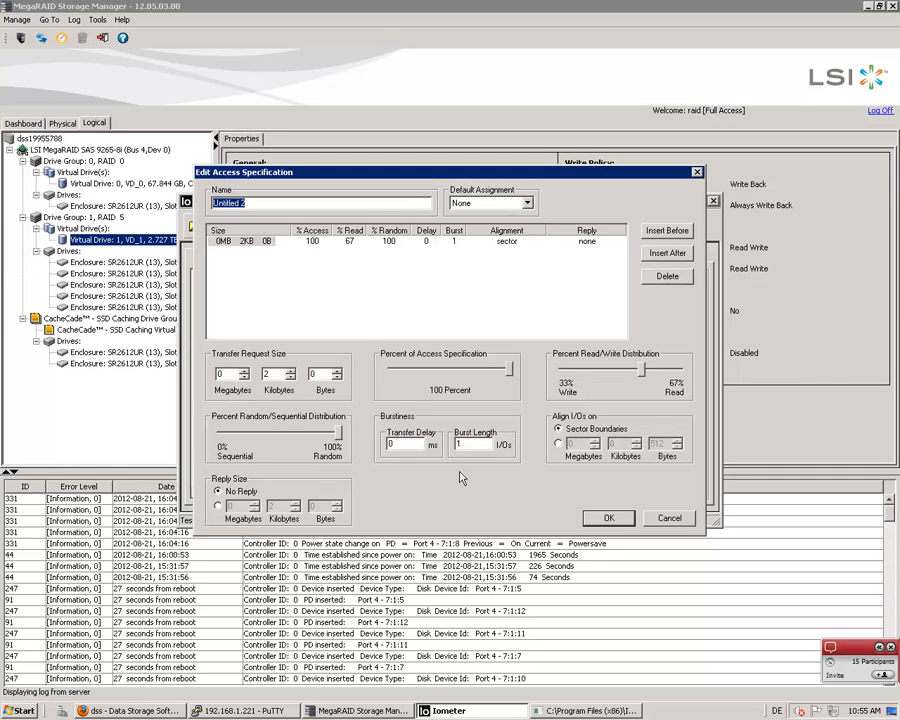
left_click(600, 518)
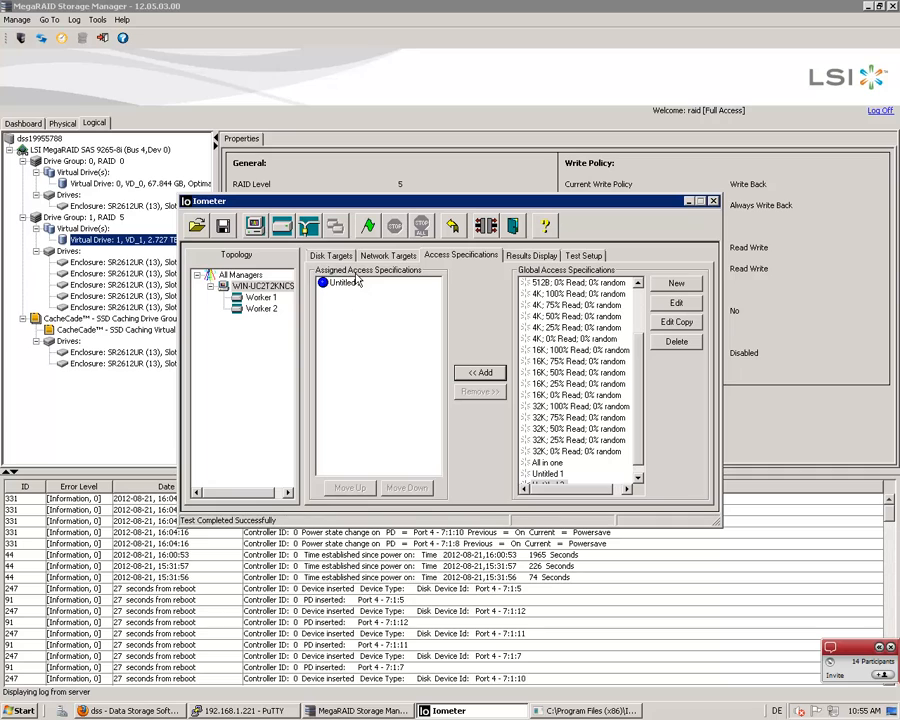
Start the mixed read/write test without saving a results file and show the results display
left_click(364, 235)
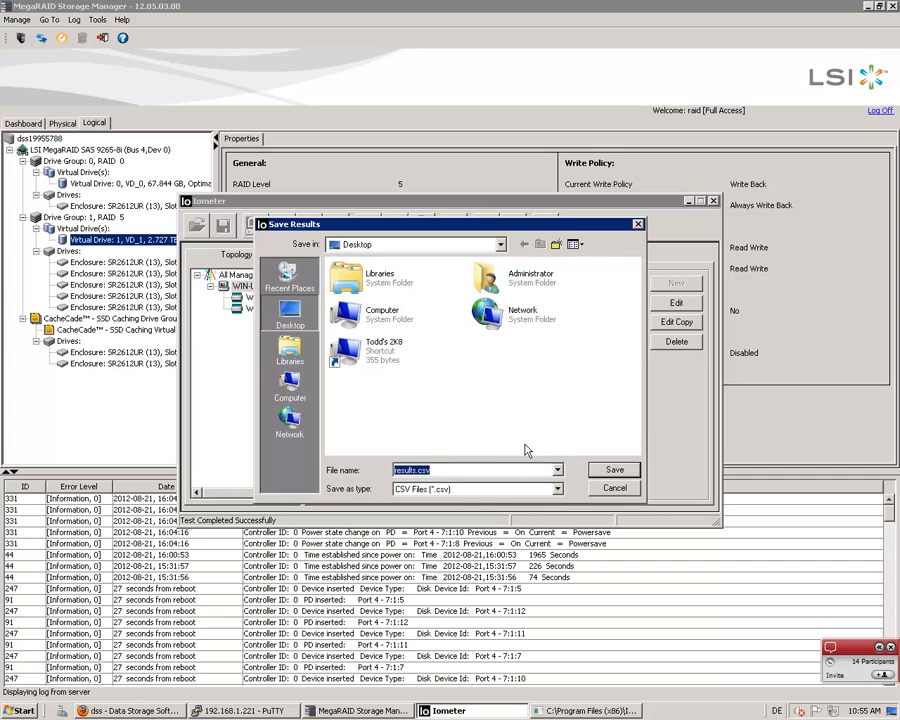
left_click(615, 485)
left_click(532, 256)
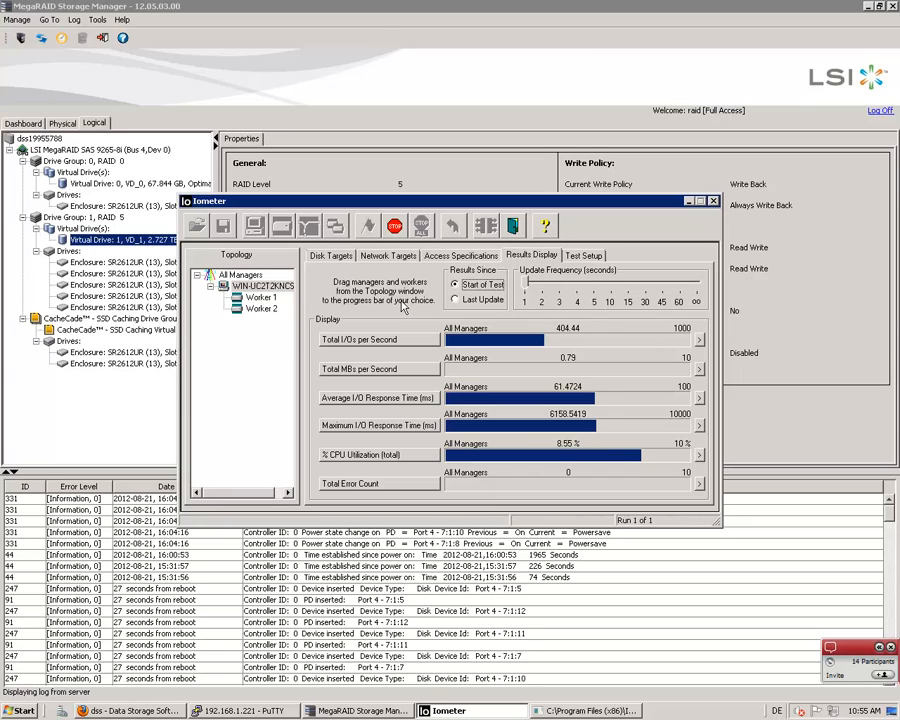
Switch to MegaRAID Storage Manager and enable SSD caching on virtual drive VD_1 while the mixed test runs
right_click(147, 243)
left_click(120, 204)
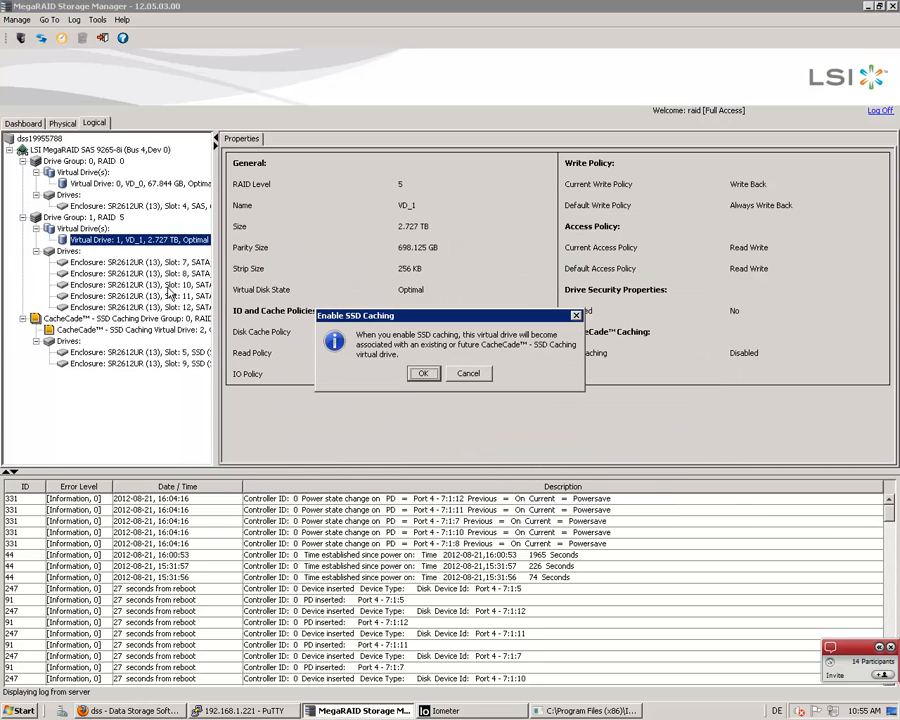
left_click(422, 373)
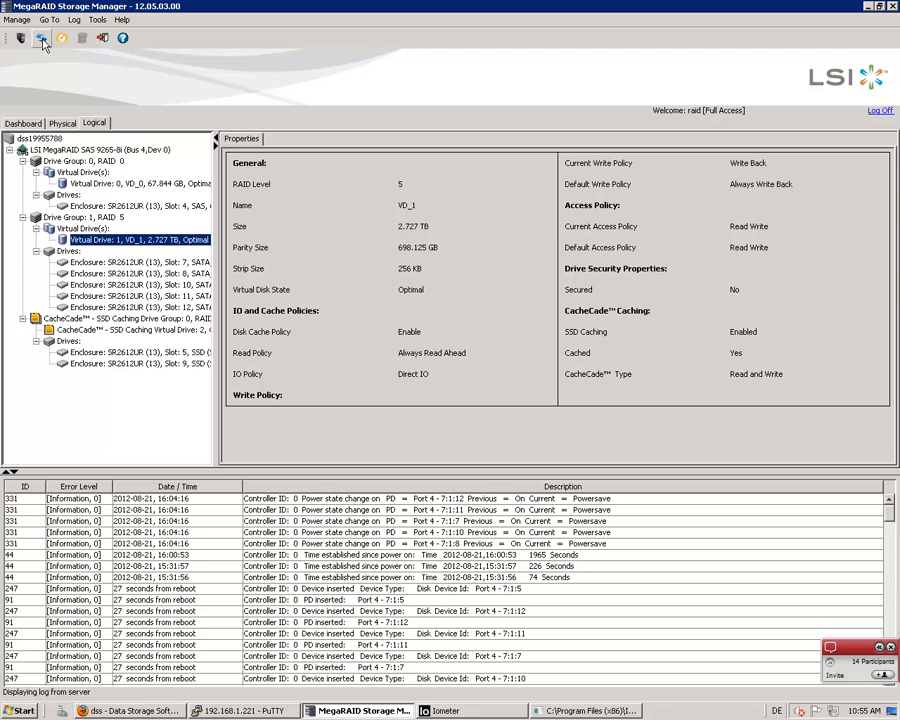
Return to Iometer, display results since the last update, and check the large Total I/Os per Second meter before closing it
left_click(500, 714)
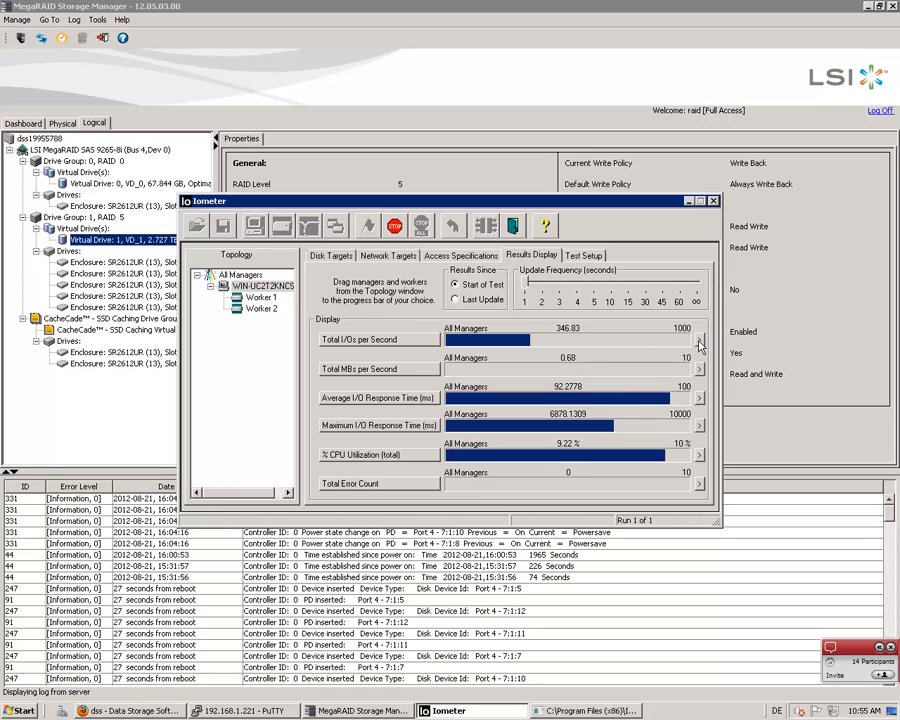
left_click(699, 341)
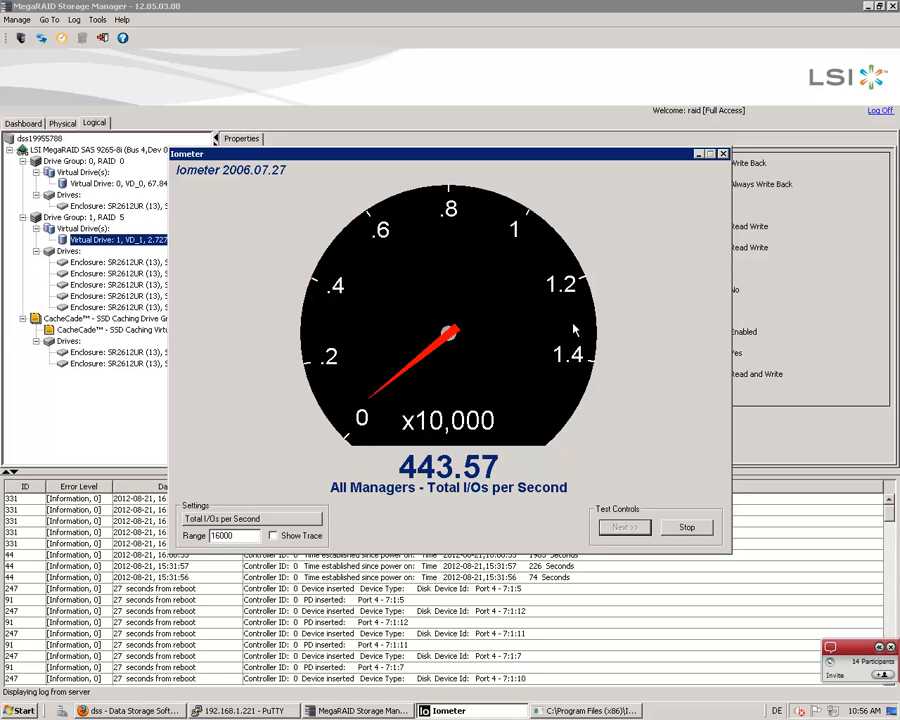
left_click(722, 155)
left_click(456, 300)
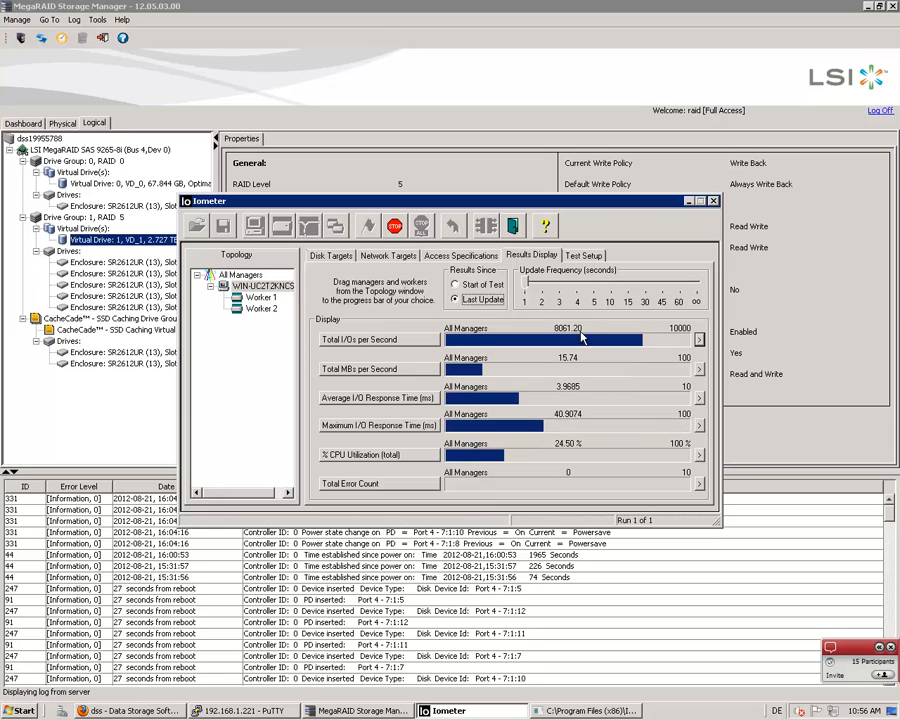
left_click(699, 339)
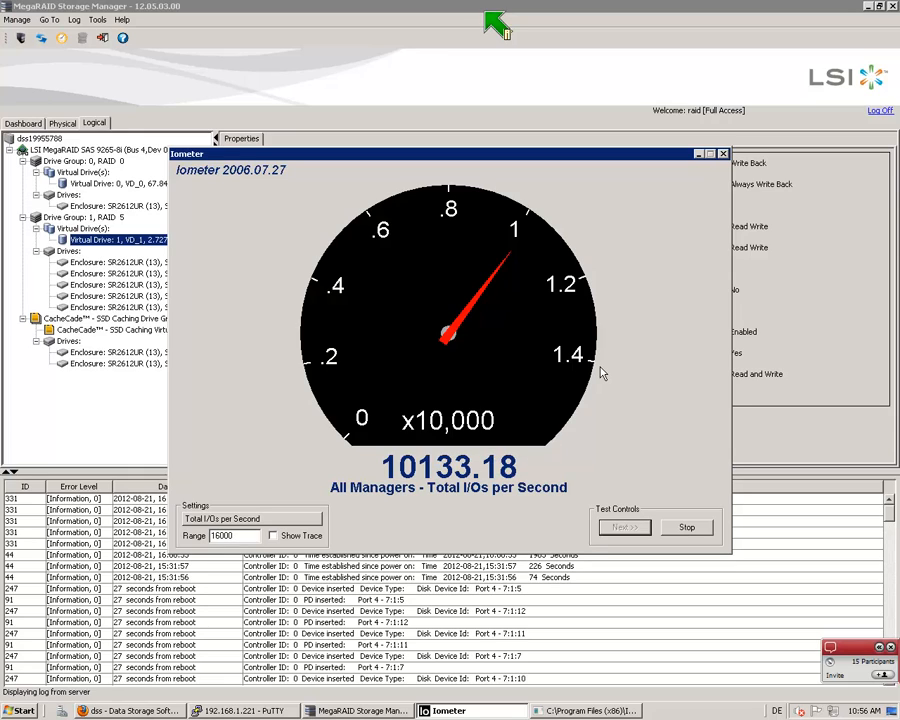
left_click(723, 155)
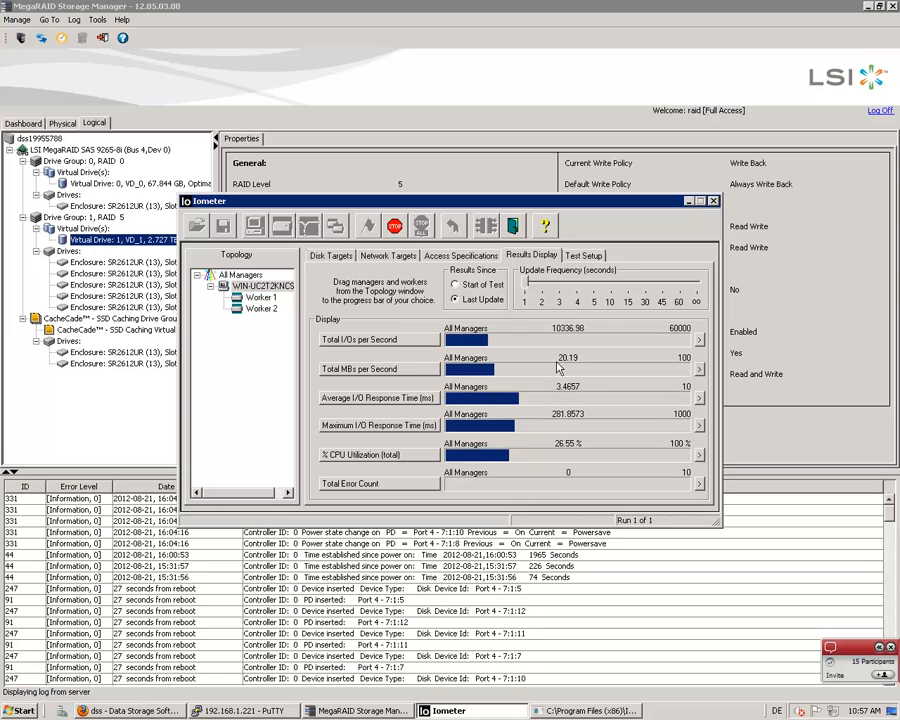
Read the participants' chat questions in the Netviewer panel, collapsing and reopening the panel
left_click(876, 646)
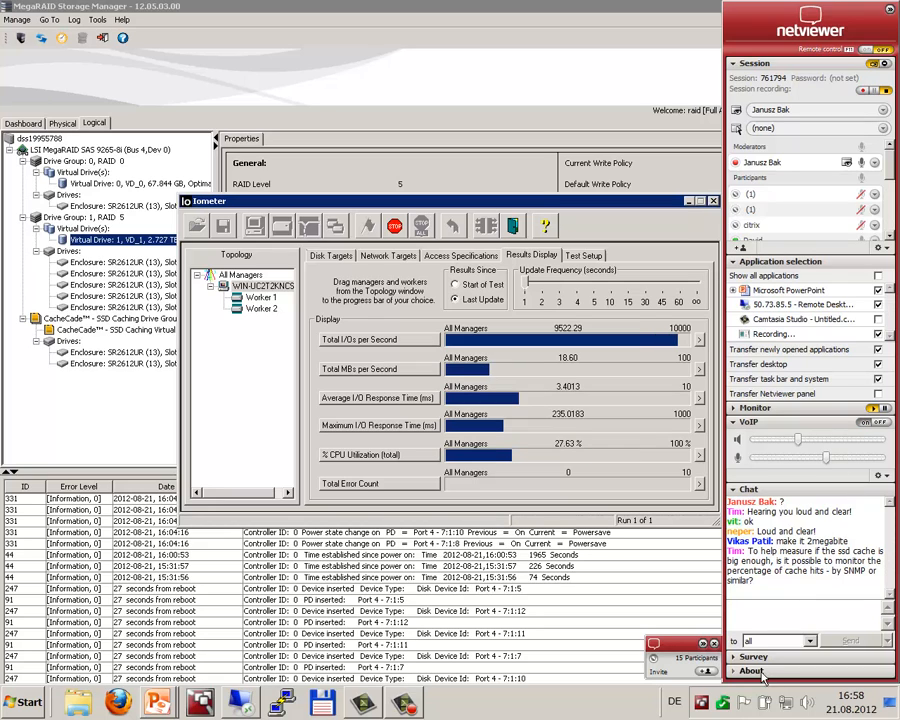
left_click(704, 644)
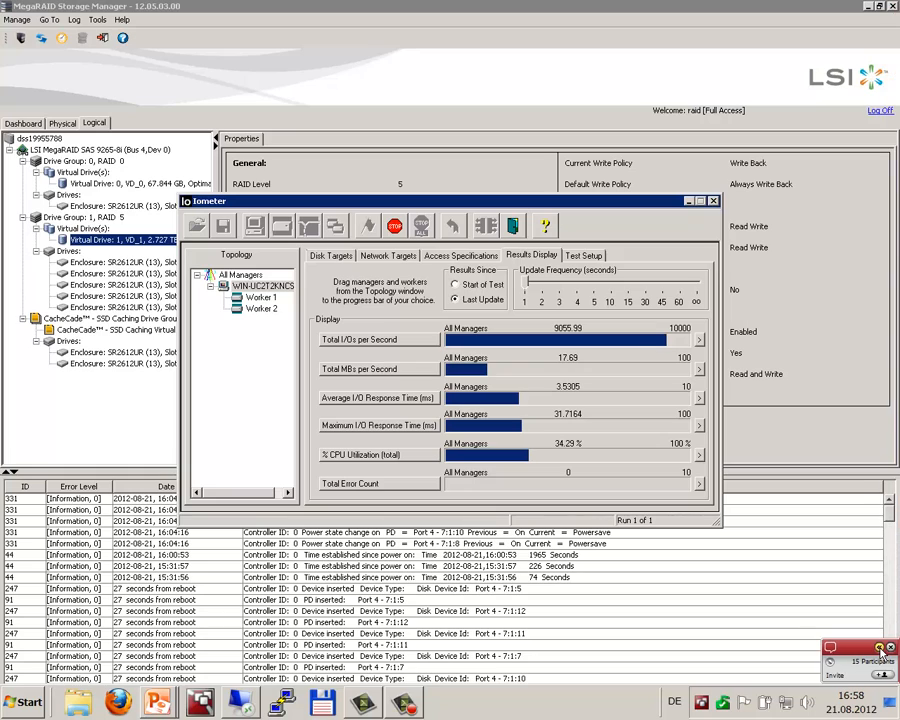
left_click(880, 648)
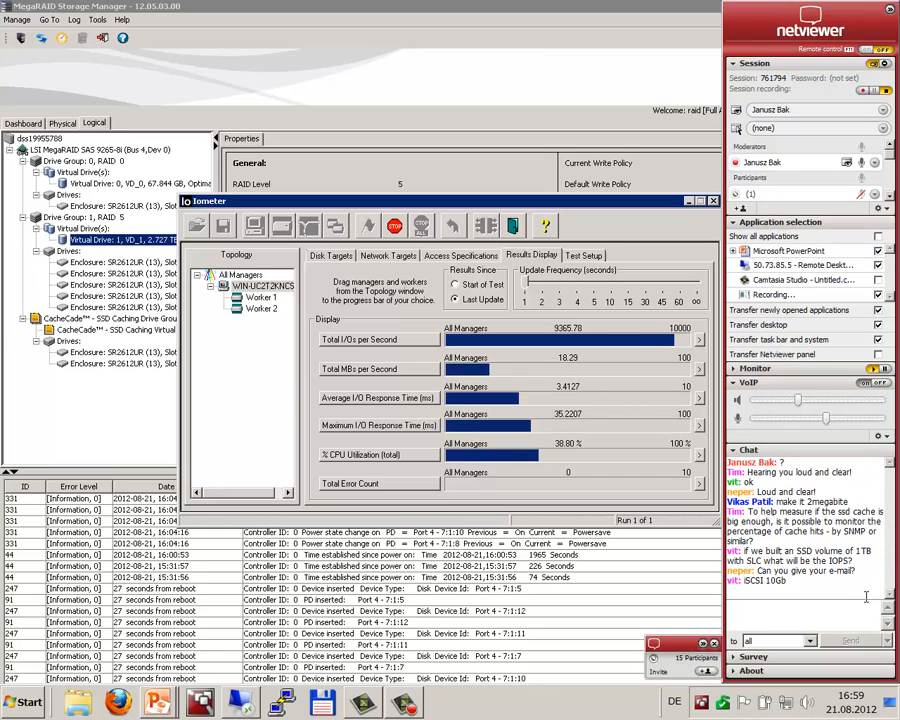
Send the presenter's e-mail address to all participants in the Netviewer chat and collapse the panel
left_click(779, 615)
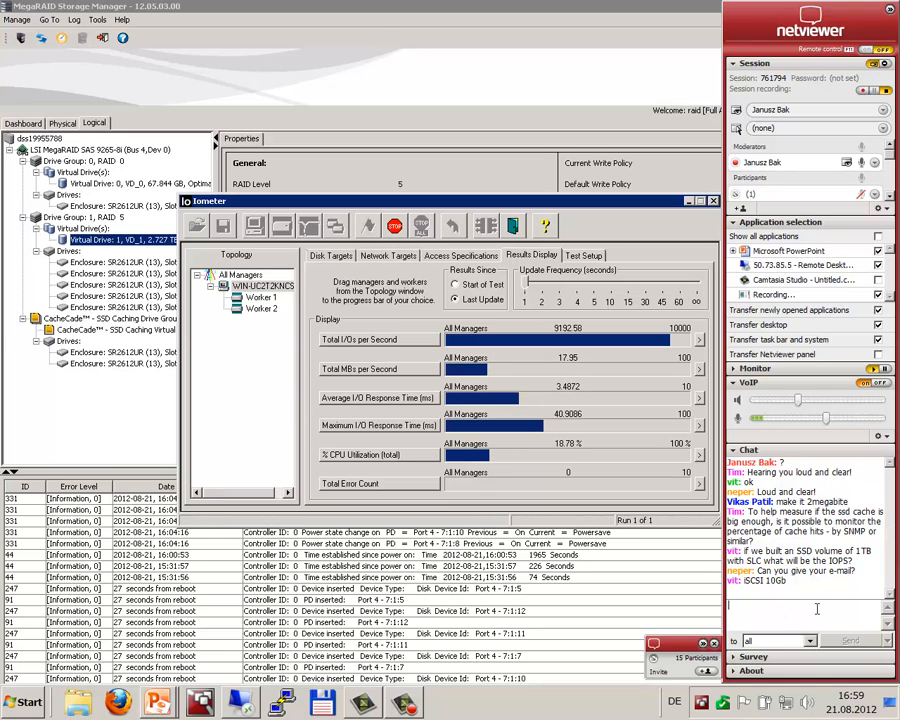
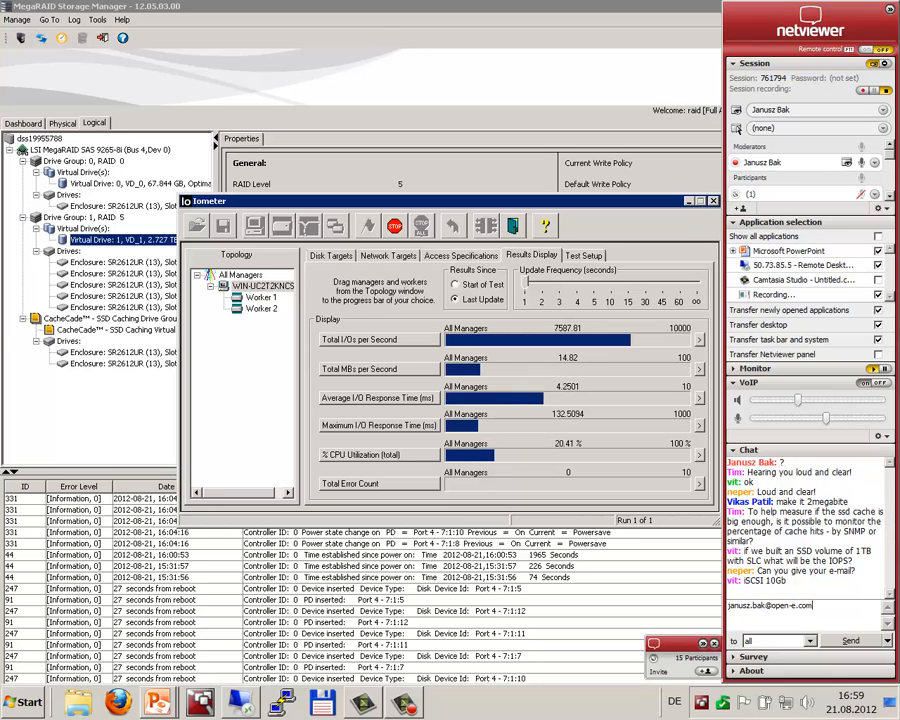
key("Return")
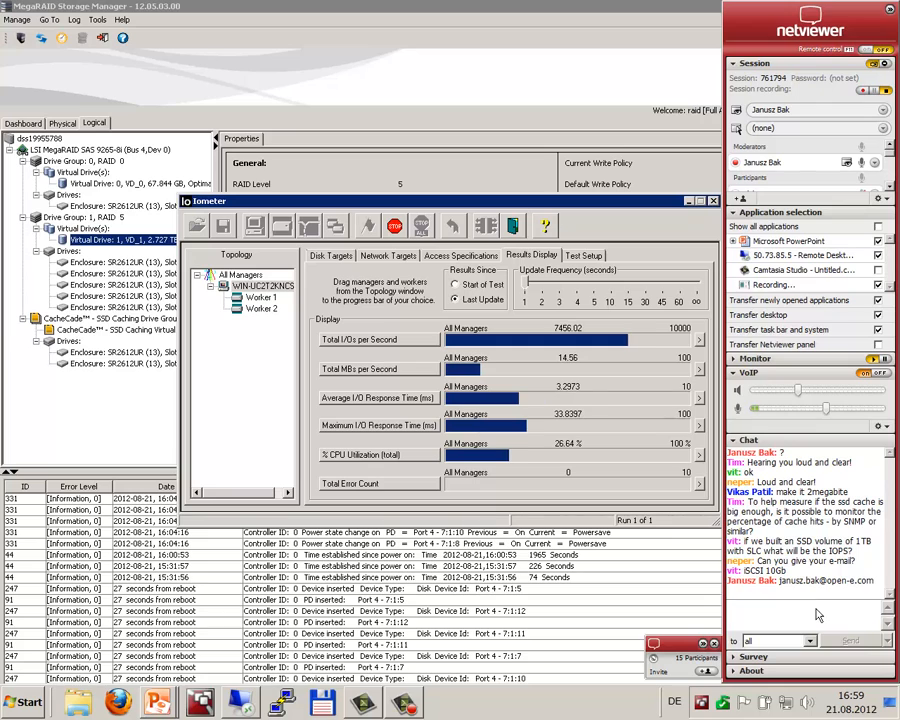
left_click(704, 645)
left_click(881, 645)
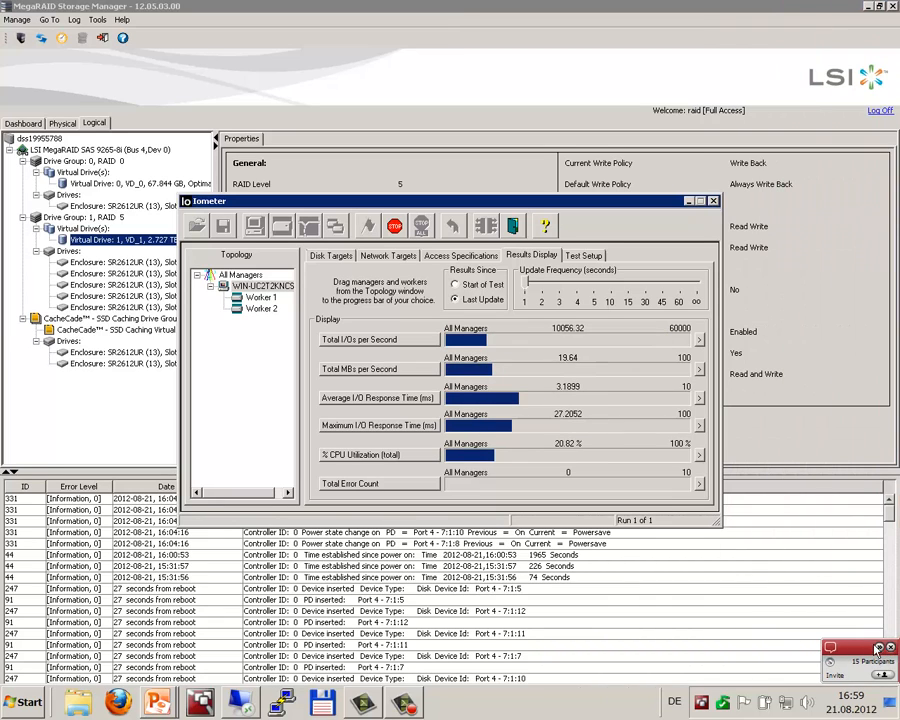